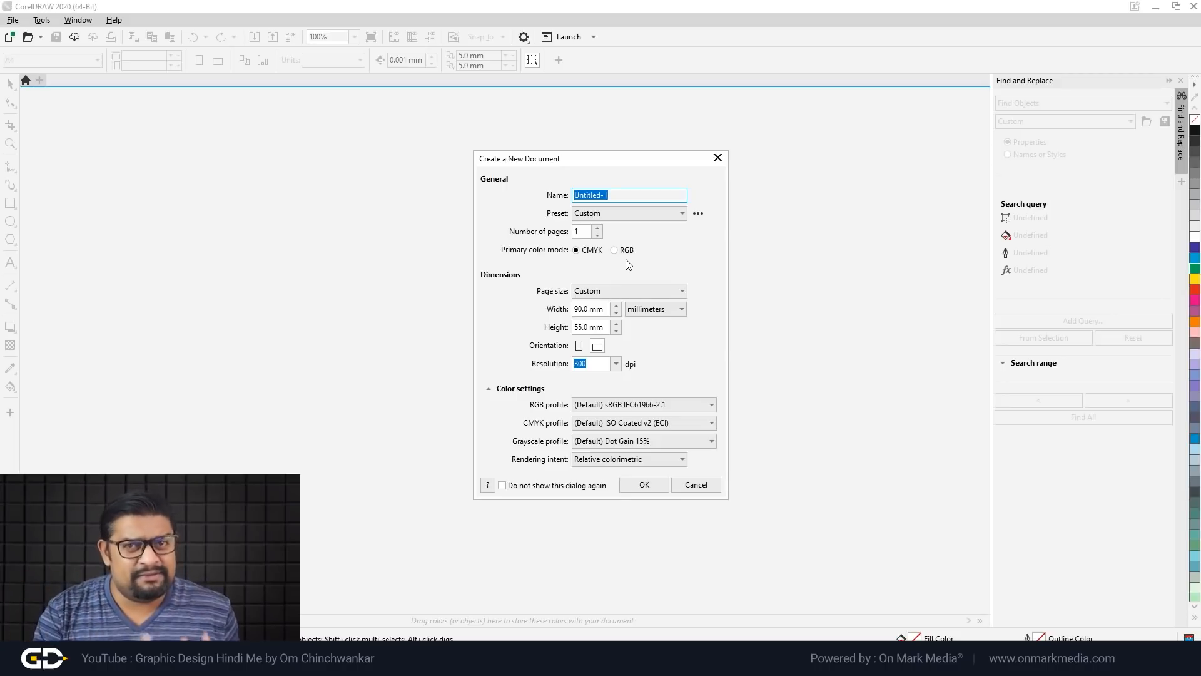
Step: Create the new 90 × 55 mm document, keeping CMYK as the colour mode
left_click(584, 253)
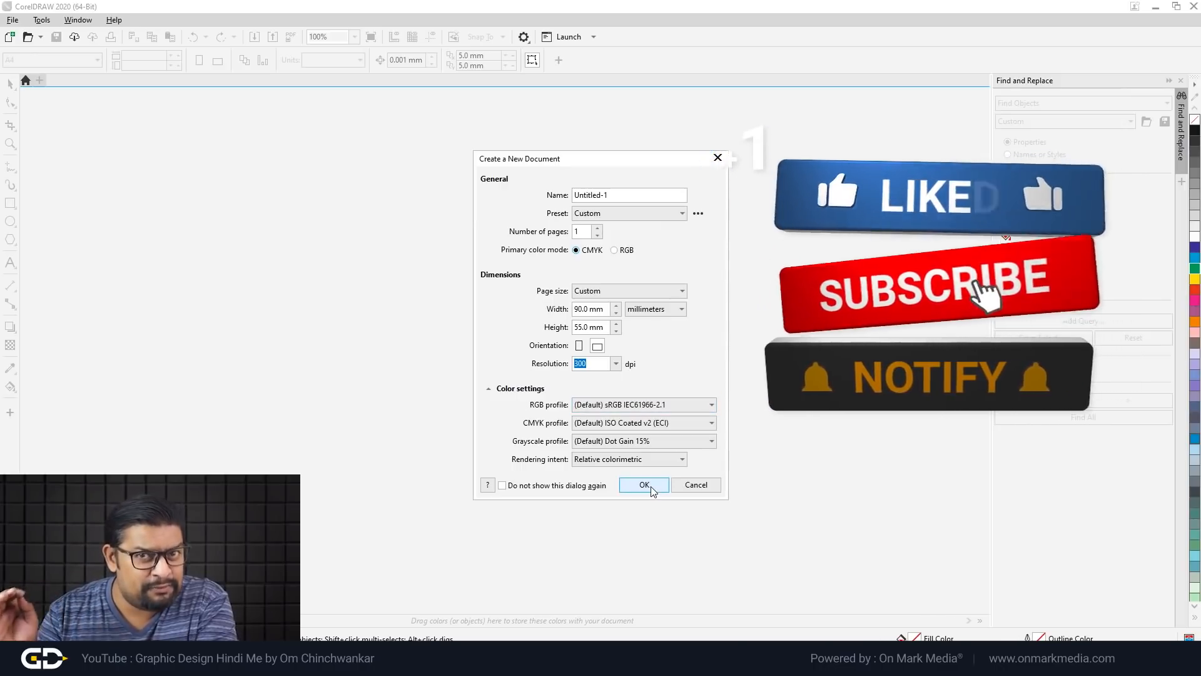
left_click(645, 486)
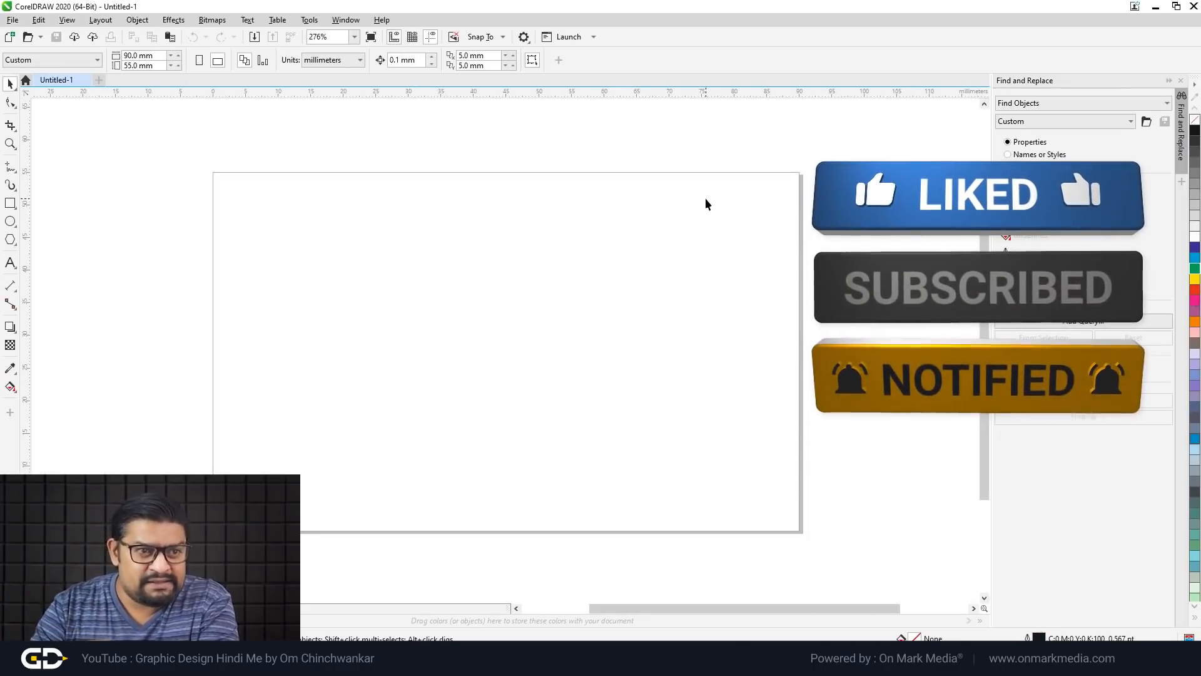
Step: Add a page-sized rectangle with a solid black (K100) fill and no outline
scroll(710, 201, "down", 3)
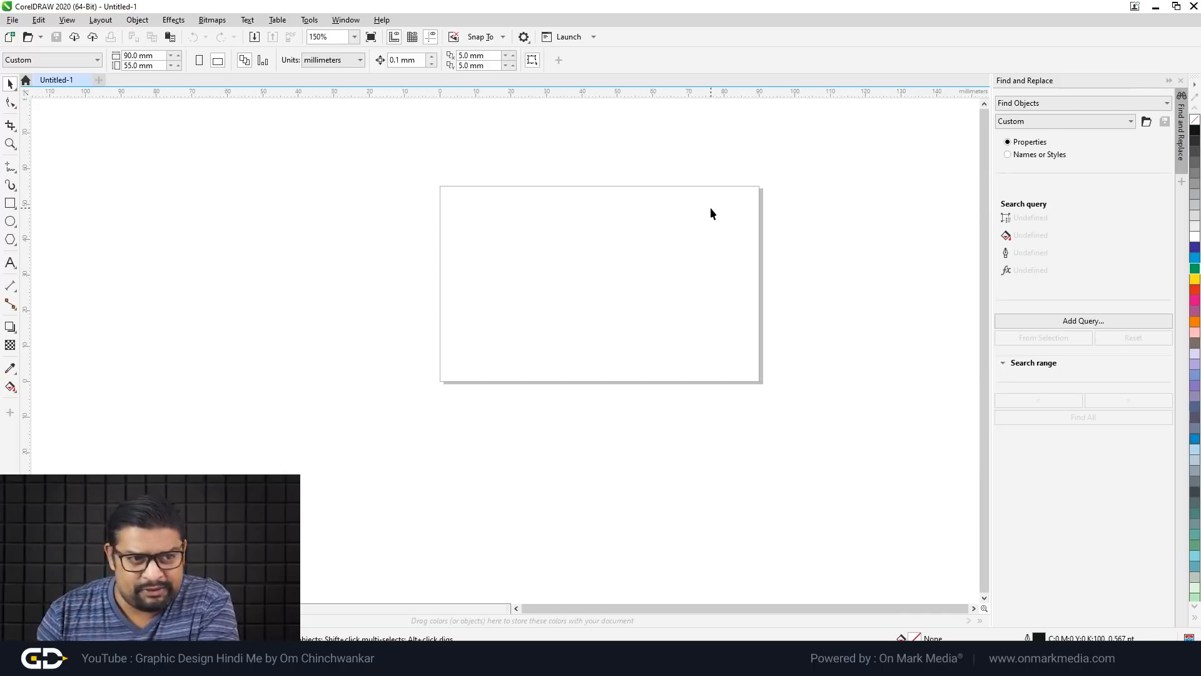
scroll(687, 183, "up", 3)
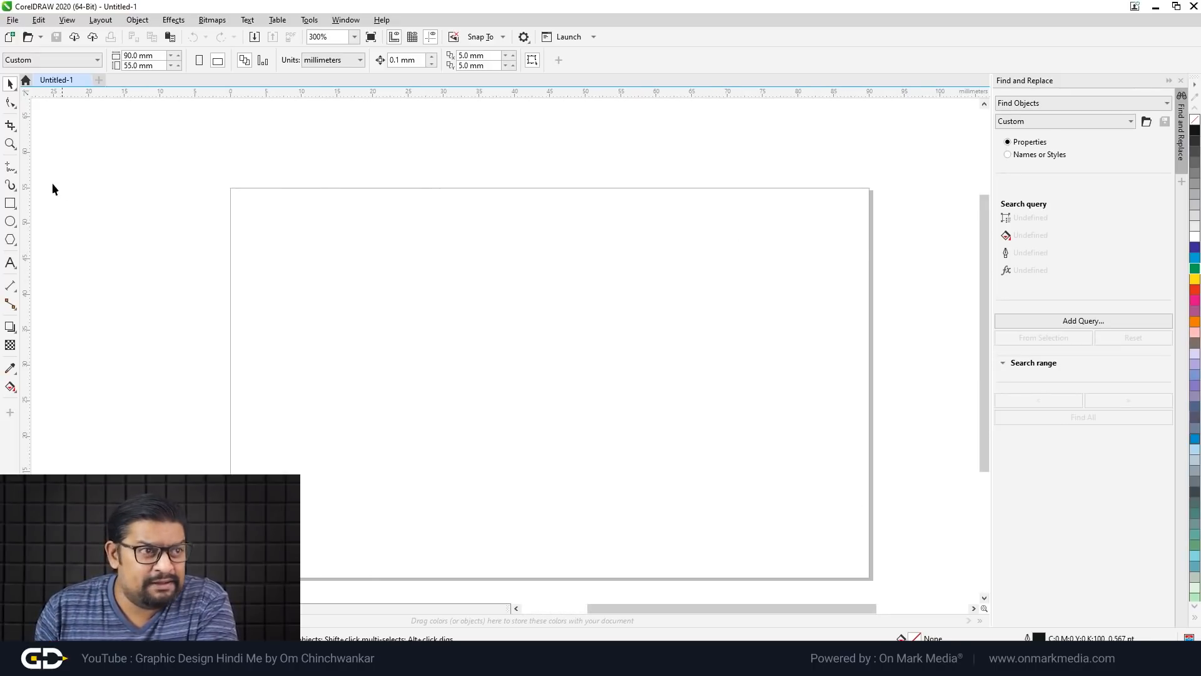
double_click(10, 203)
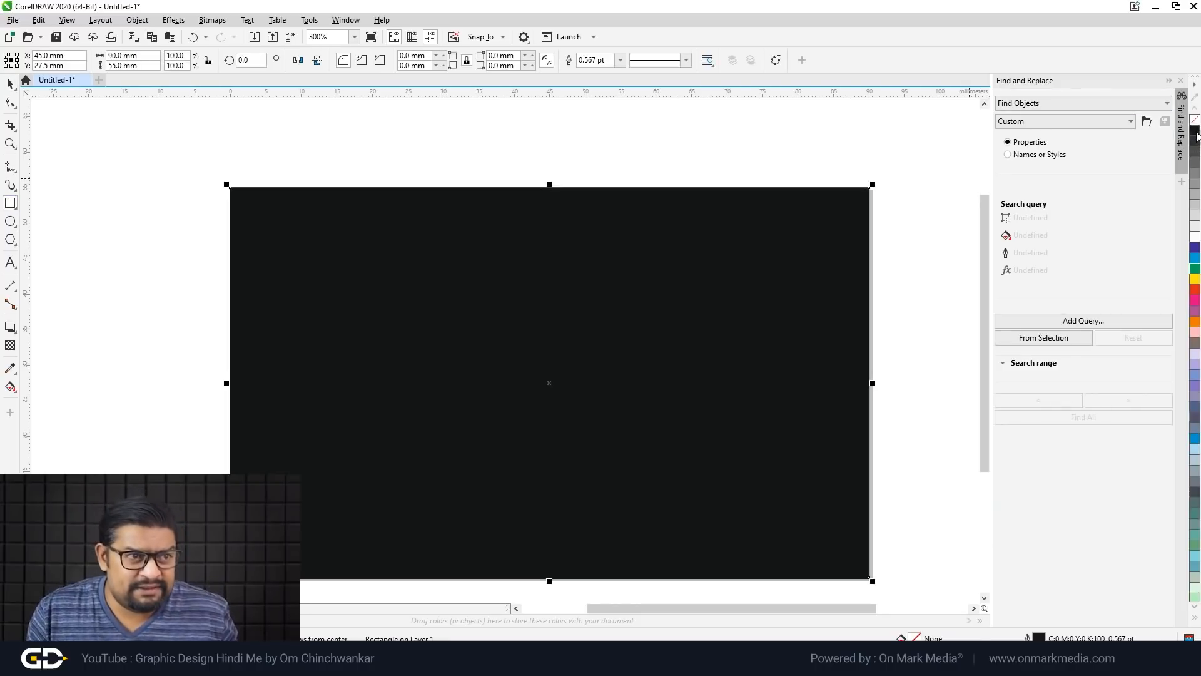
left_click(1195, 130)
right_click(1195, 119)
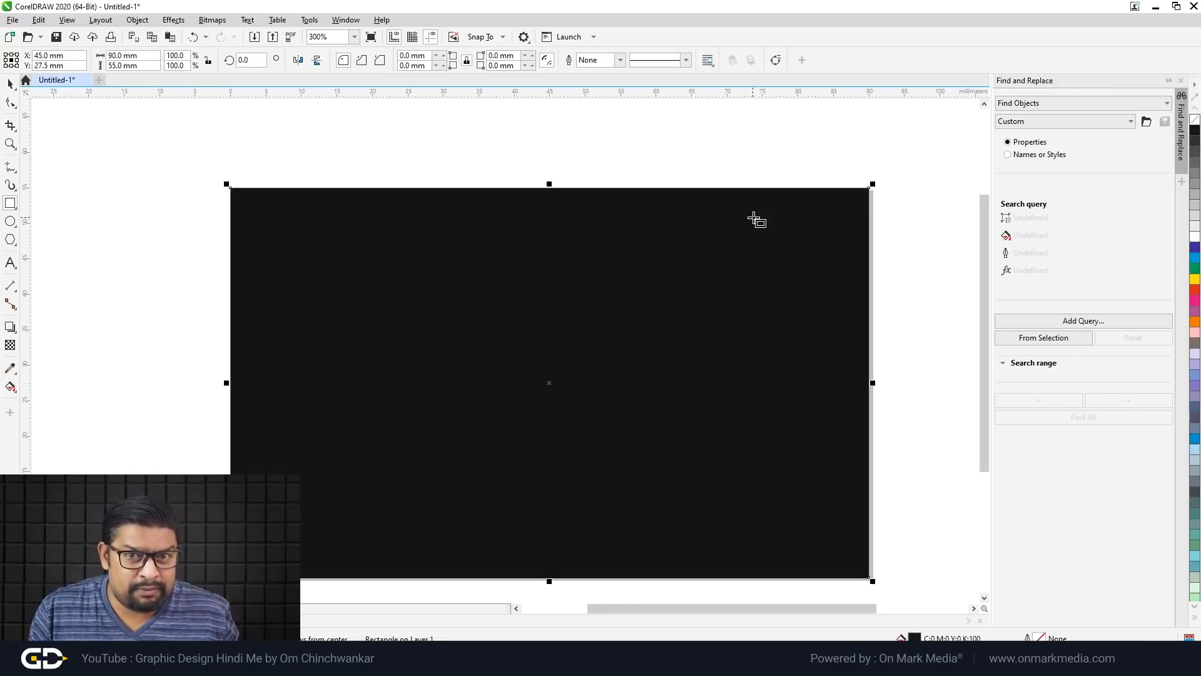
left_click(10, 83)
left_click(237, 112)
Step: Check the black background rectangle by selecting it, then deselect it and open the Layout menu
scroll(519, 200, "down", 3)
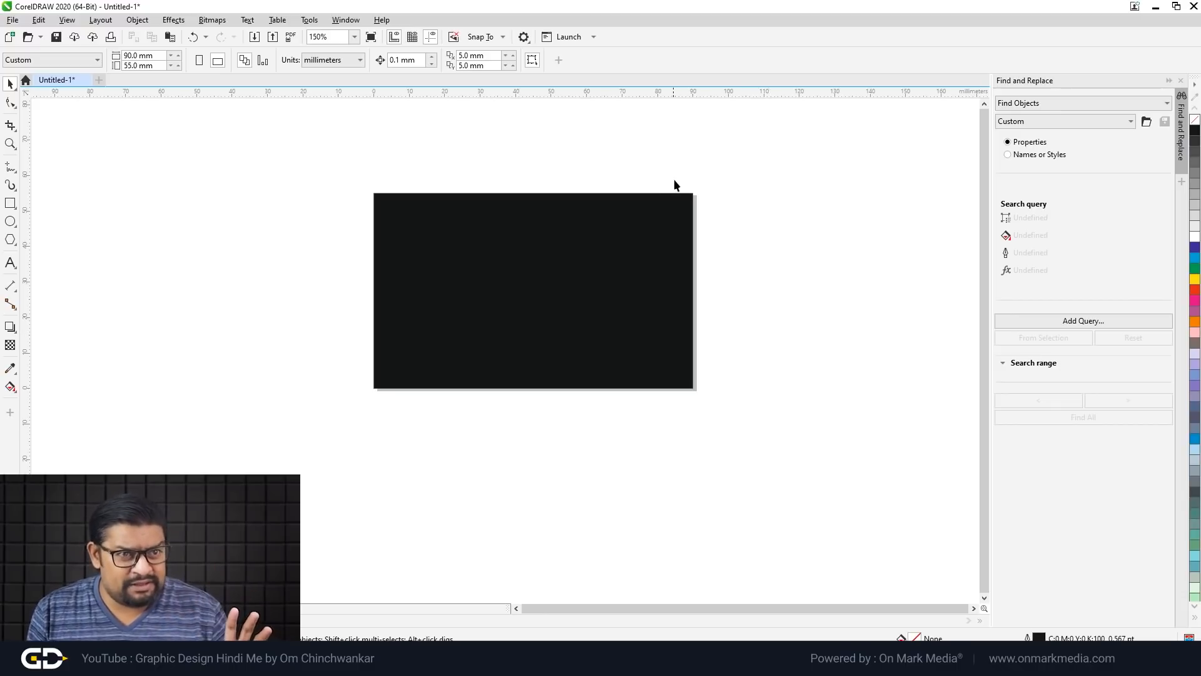
scroll(679, 212, "up", 2)
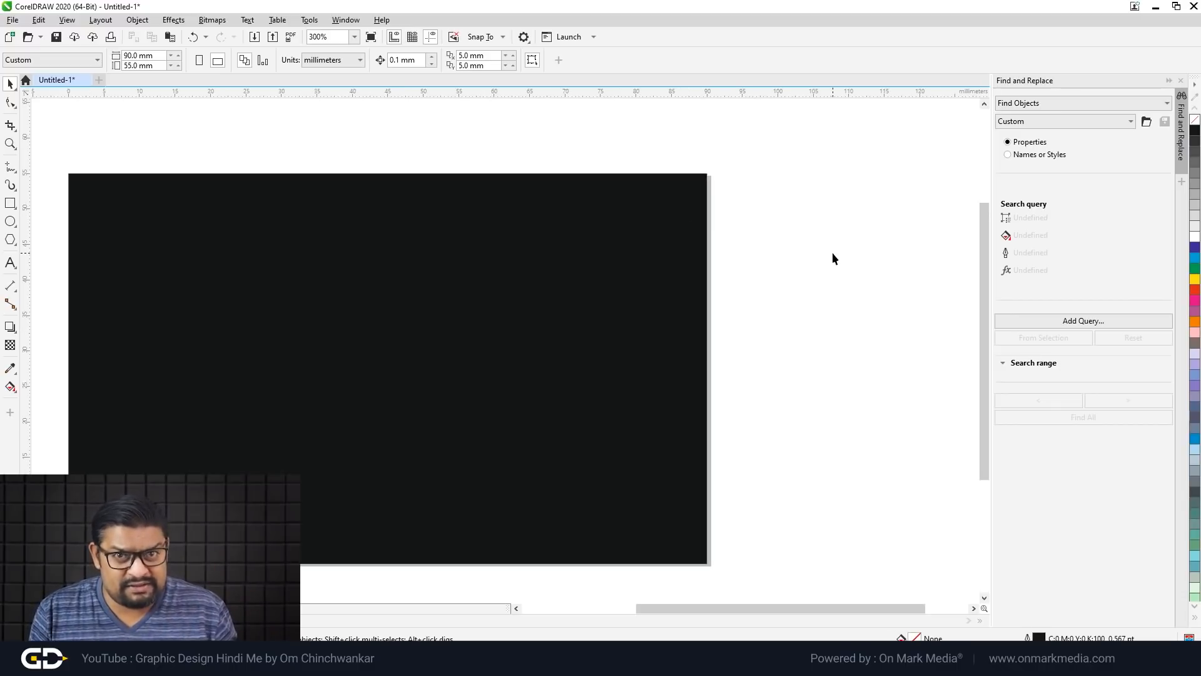
scroll(832, 253, "down", 4)
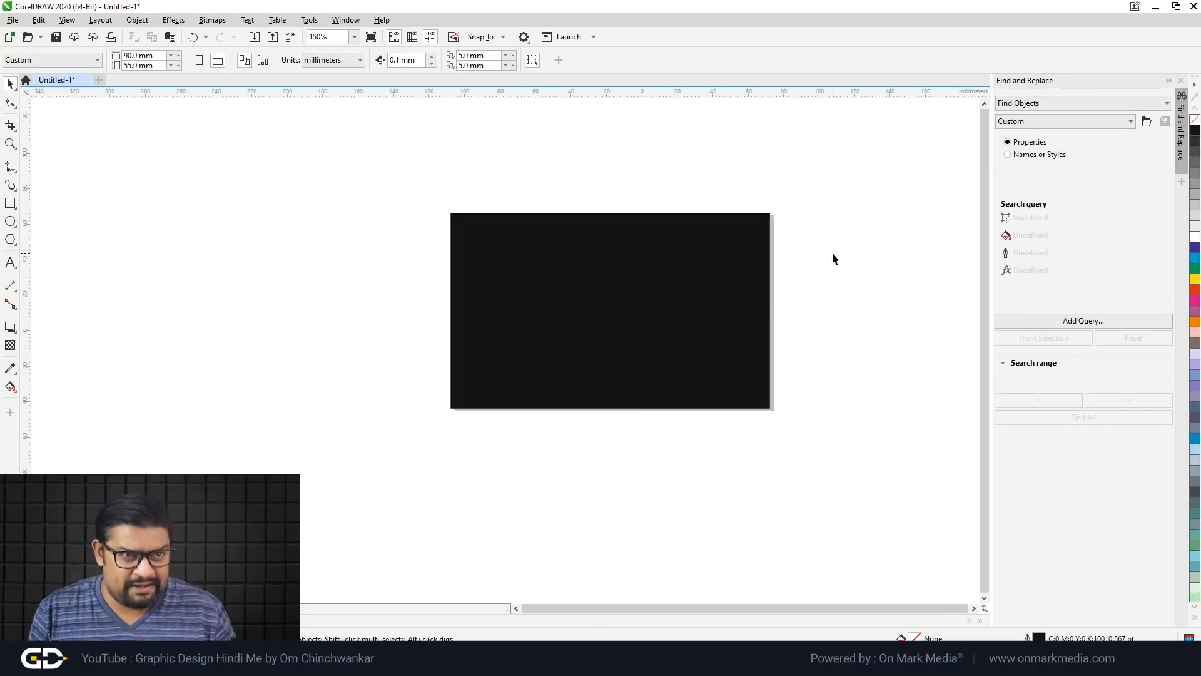
left_click(767, 298)
scroll(767, 276, "up", 4)
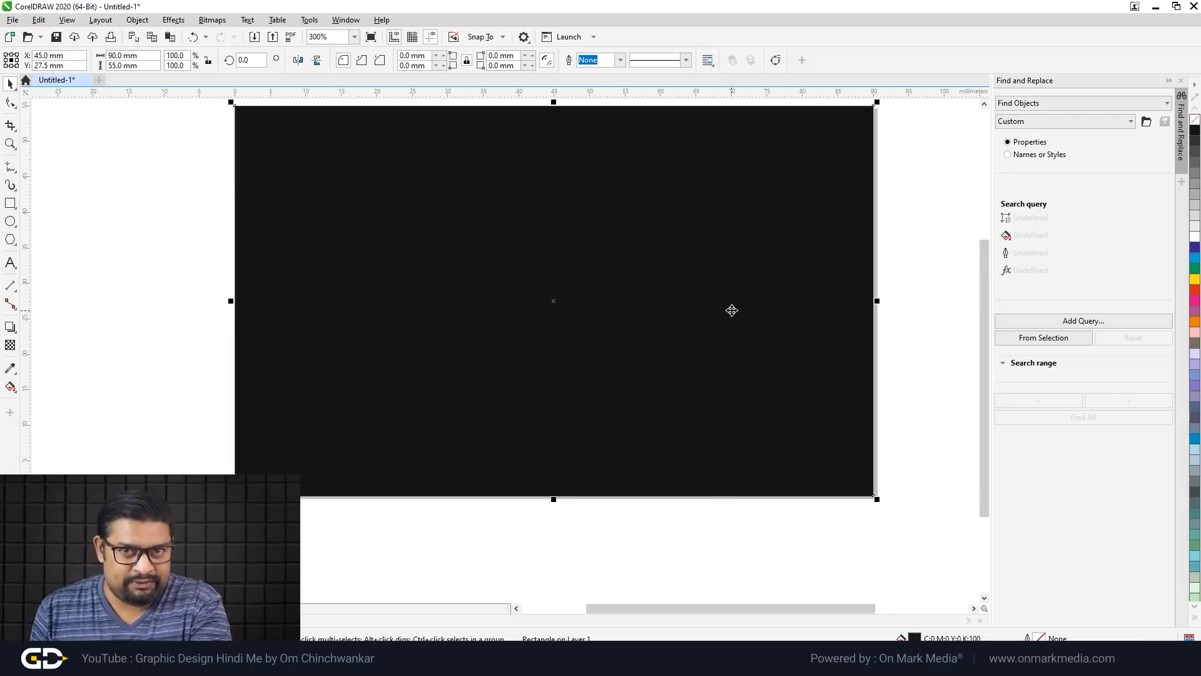
scroll(304, 321, "down", 4)
scroll(304, 321, "up", 2)
left_click(224, 279)
scroll(390, 231, "up", 2)
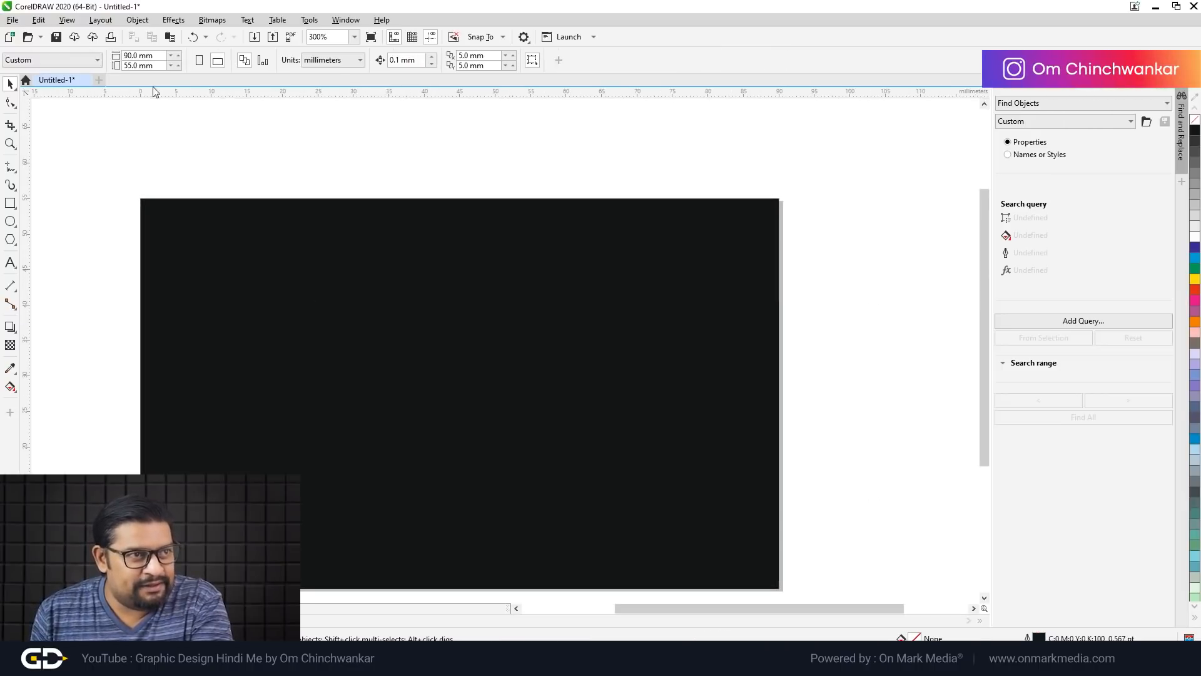
left_click(100, 20)
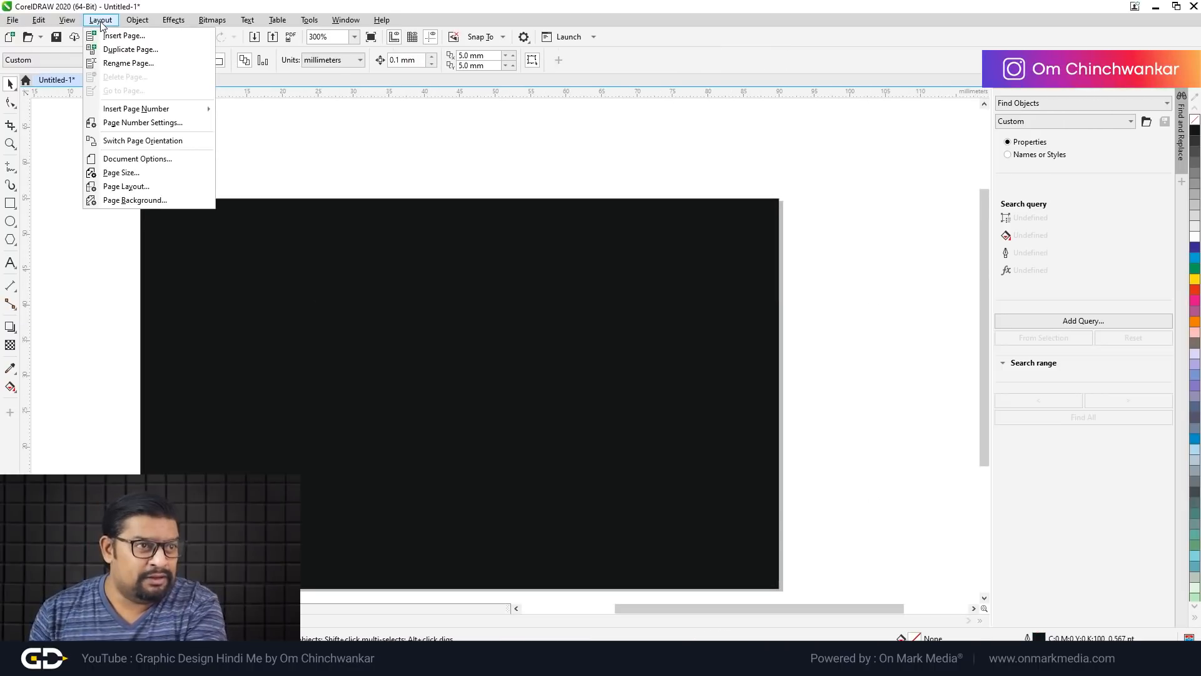
Step: In Page Size, set Bleed to 3 mm and turn on Show bleed area
left_click(141, 175)
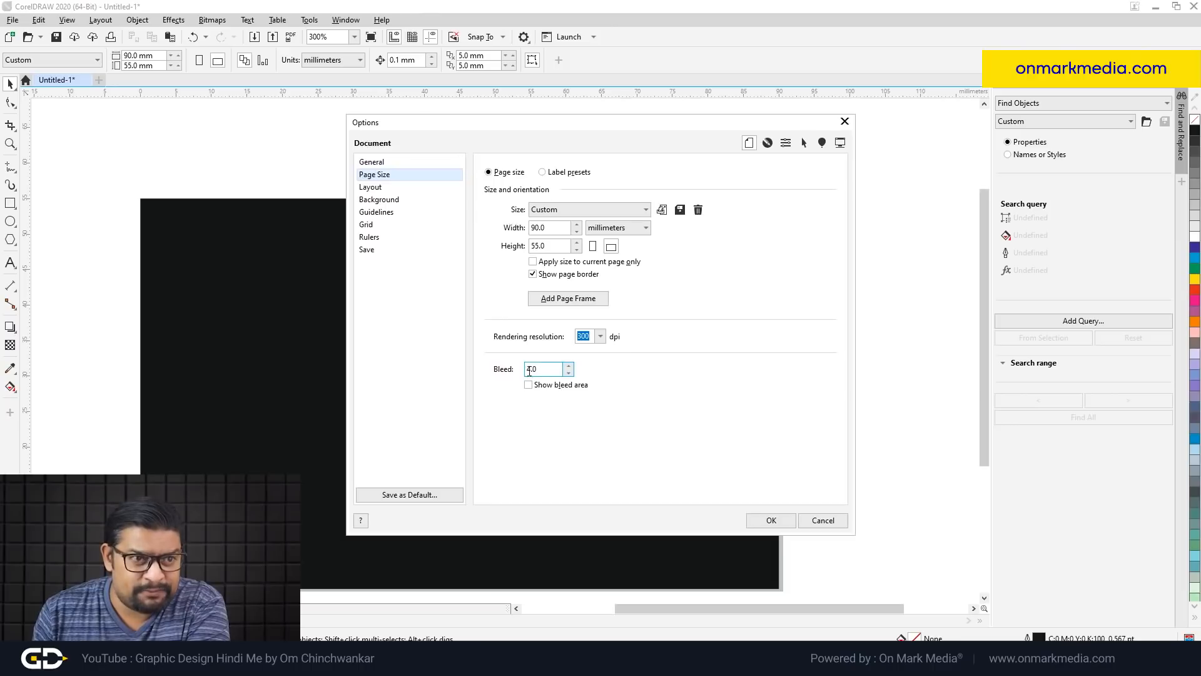
double_click(543, 369)
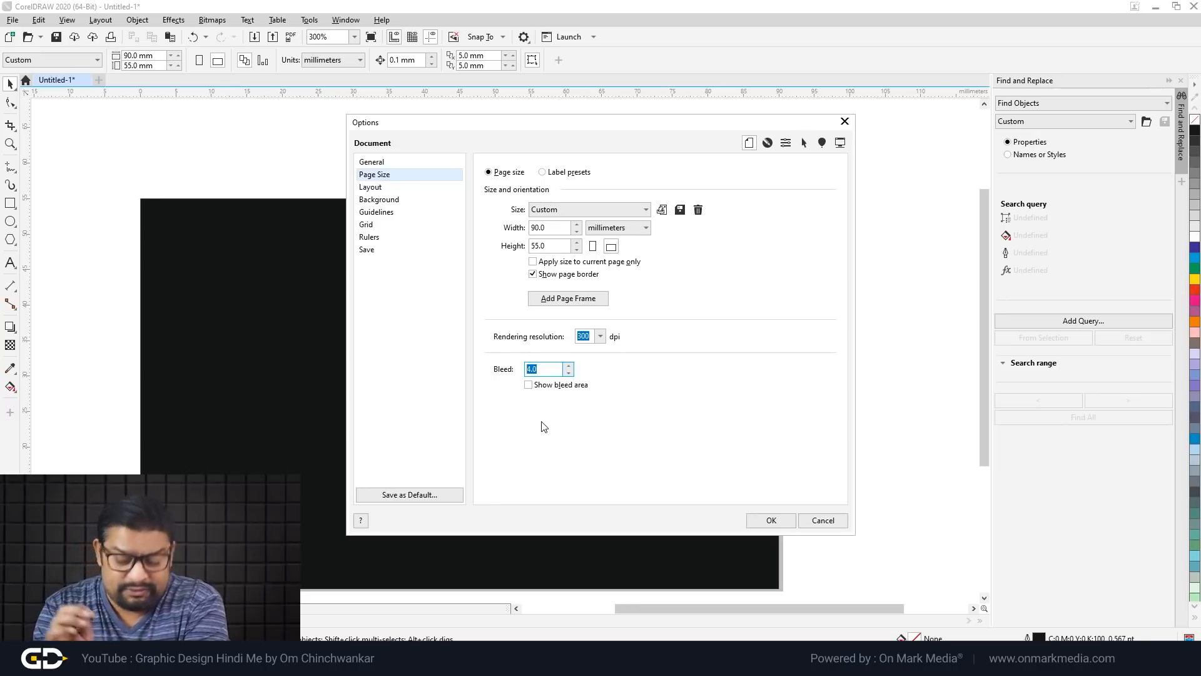
type("3")
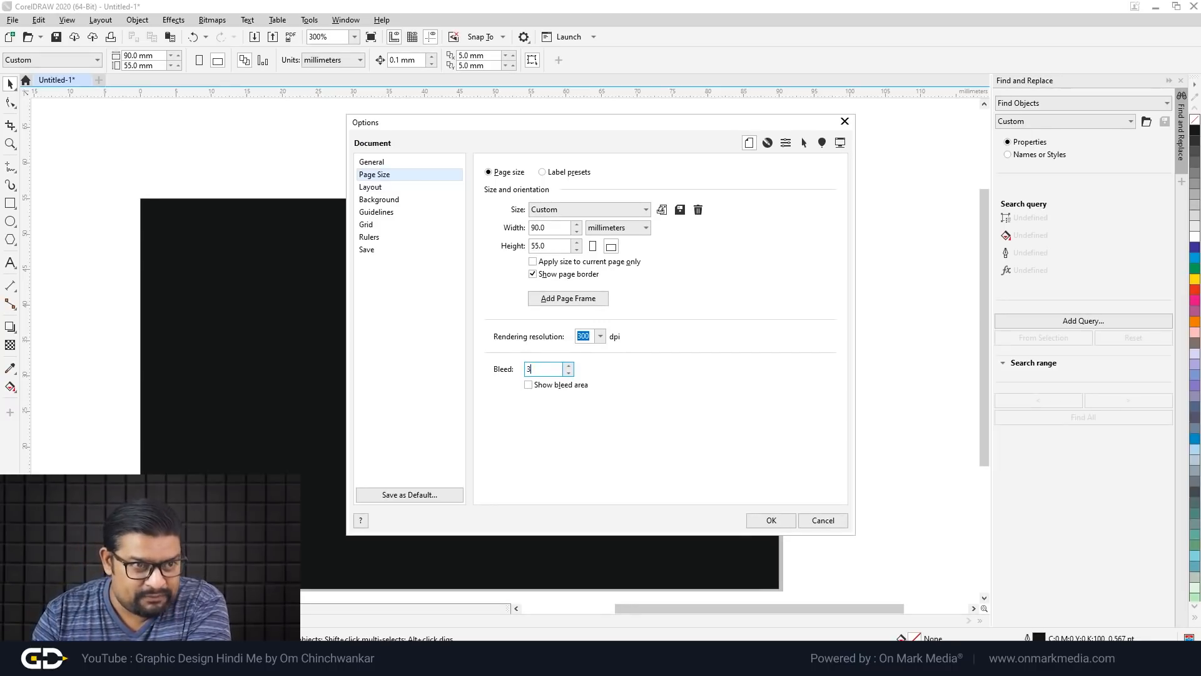
left_click(530, 385)
left_click(771, 520)
scroll(779, 172, "up", 3)
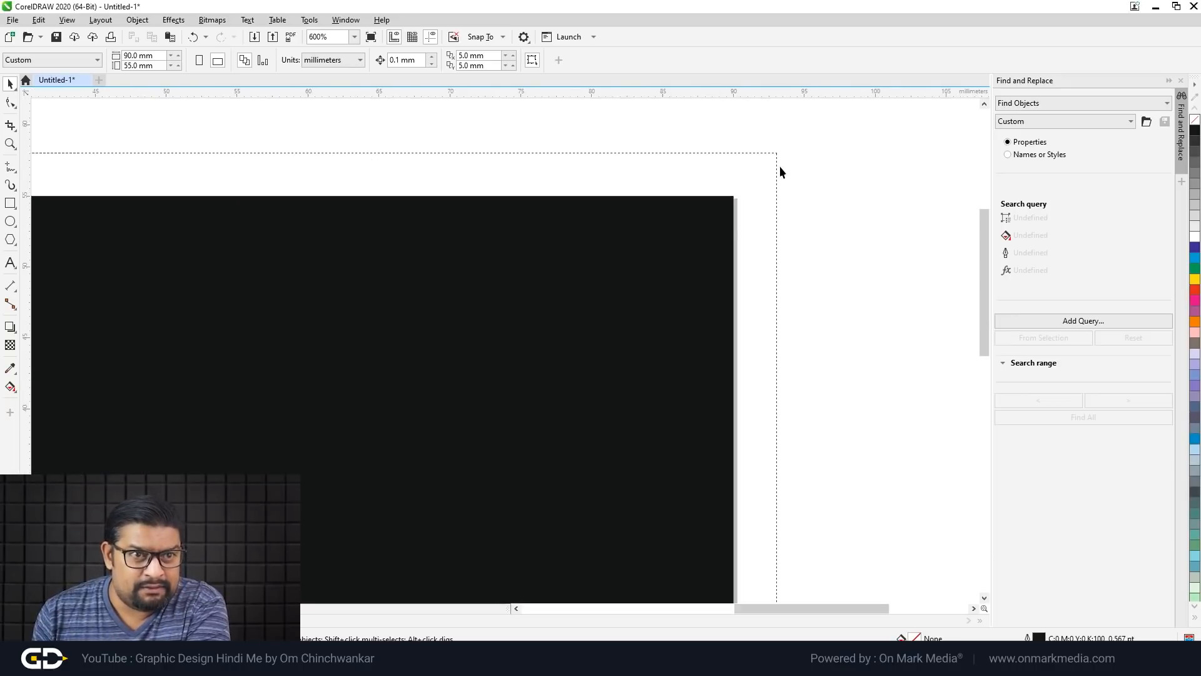
scroll(779, 166, "up", 1)
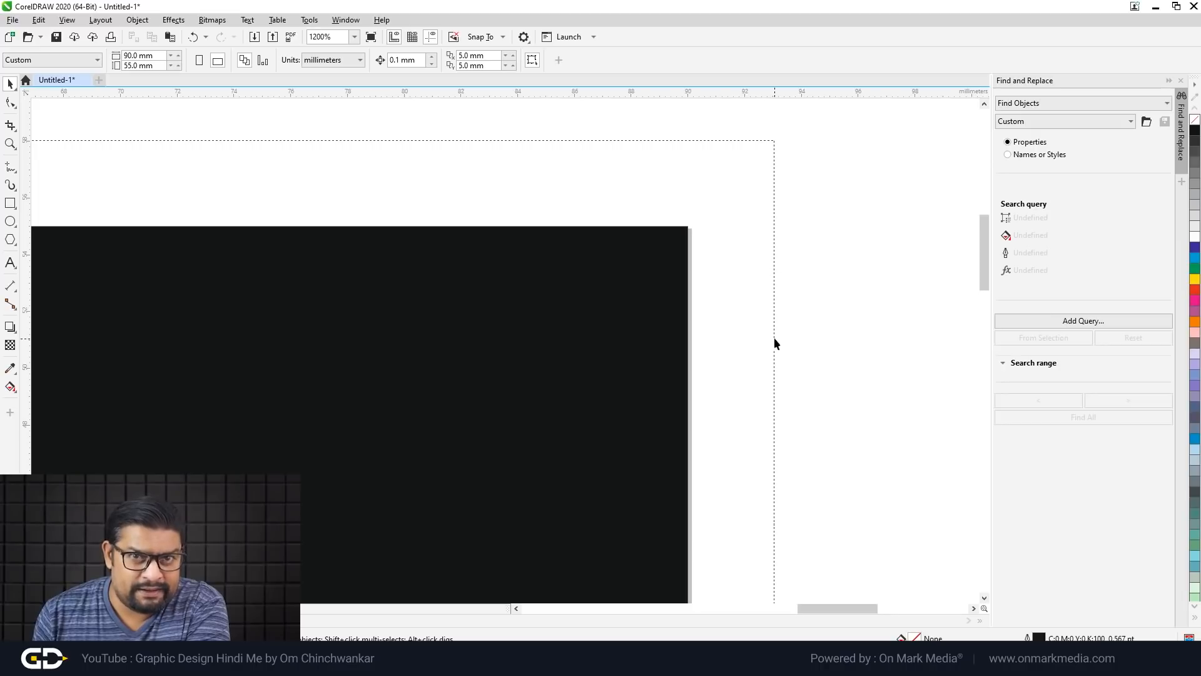
scroll(797, 279, "down", 1)
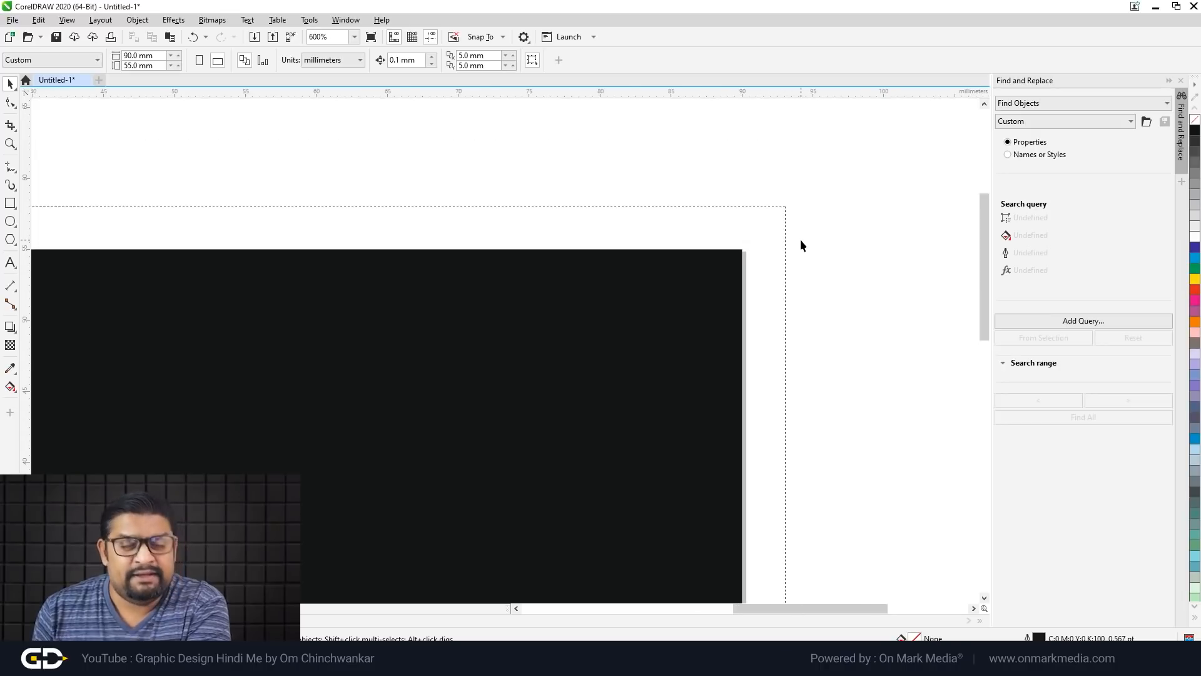
scroll(835, 304, "down", 1)
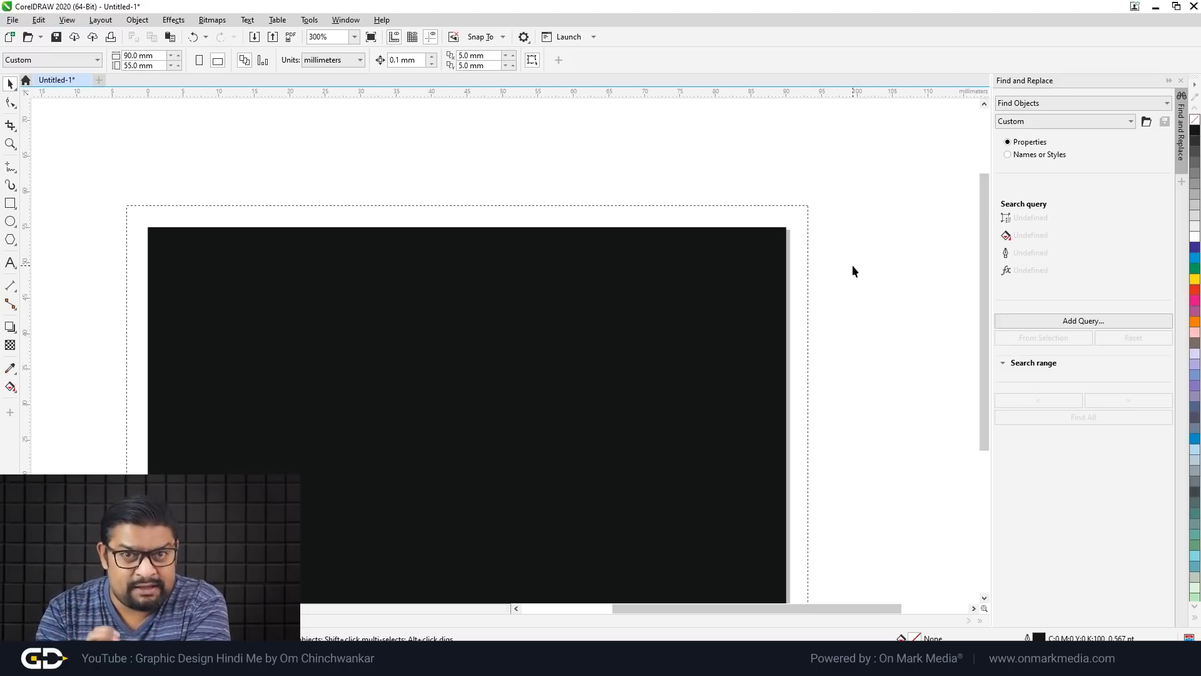
Step: Recolour the background rectangle from black to cyan (C100)
left_click(738, 284)
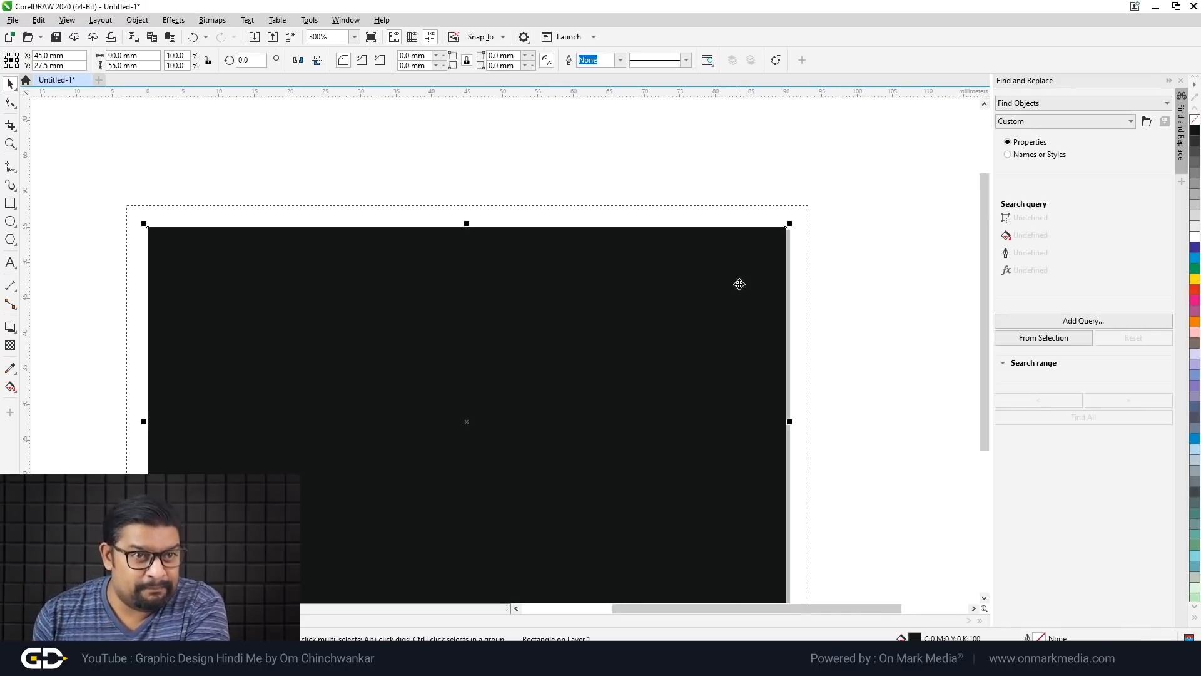
left_click(826, 208)
left_click(765, 265)
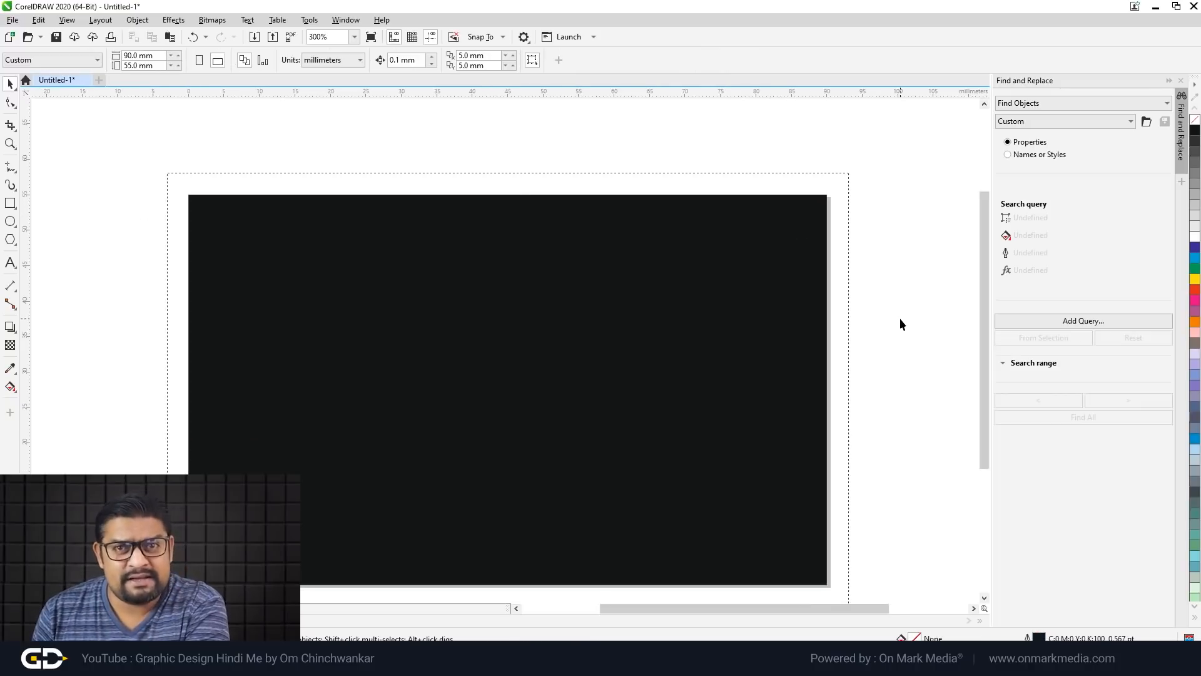
left_click(785, 305)
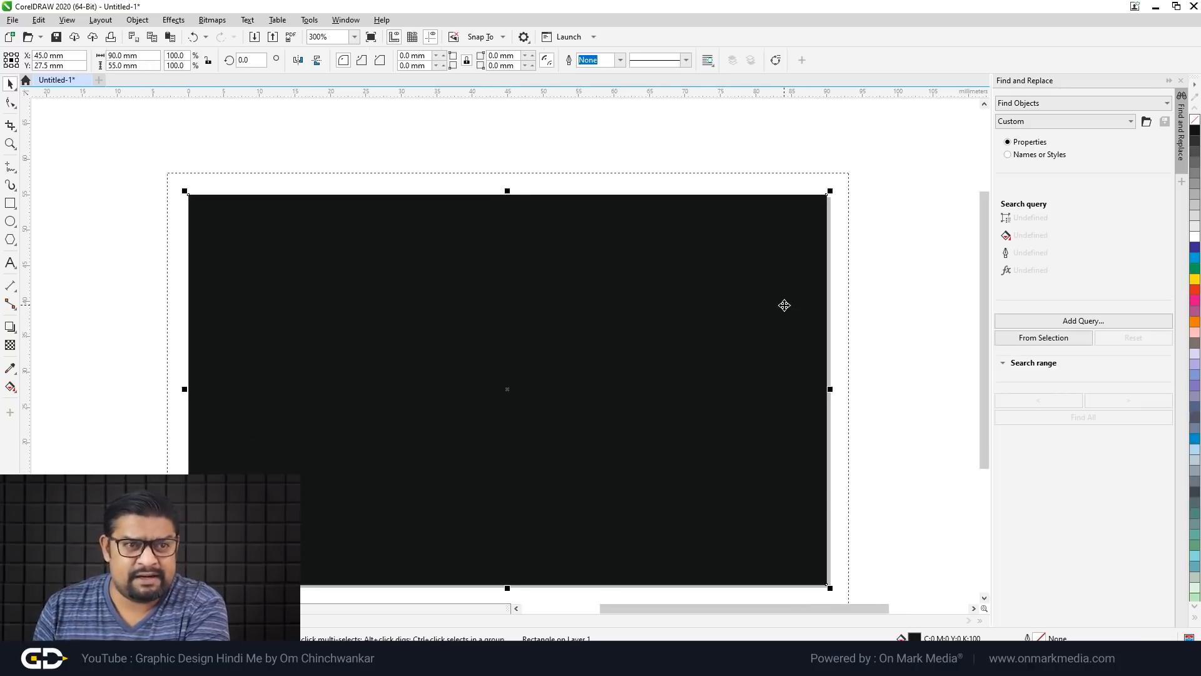
left_click(1193, 259)
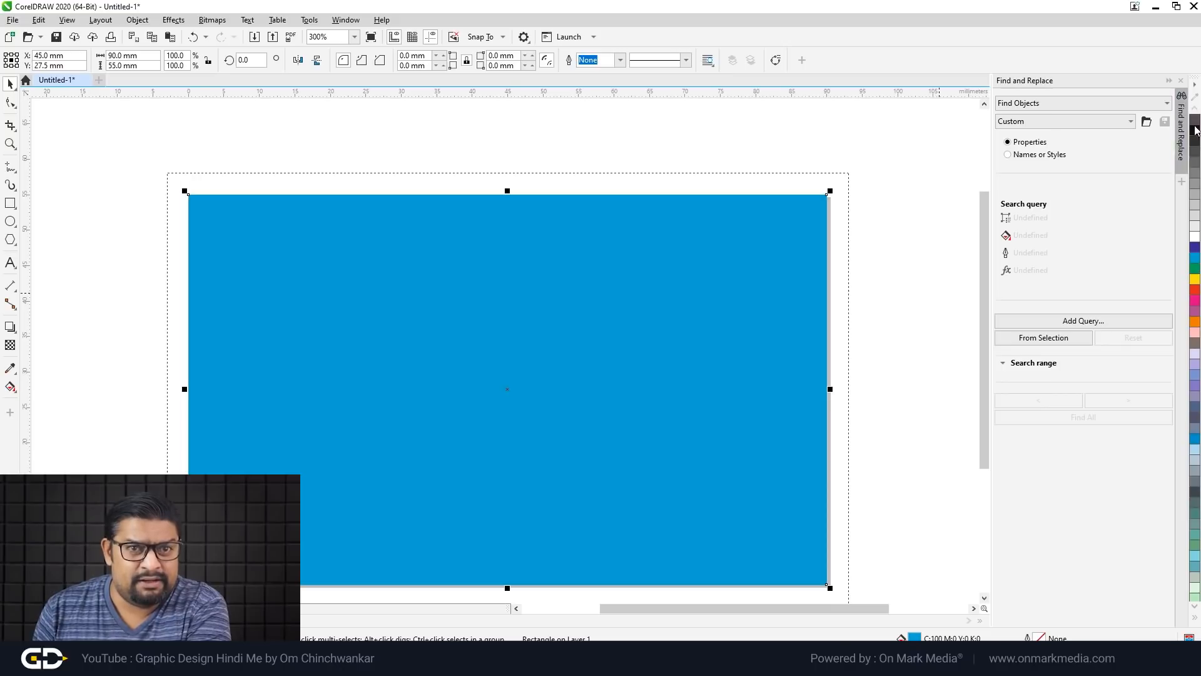
left_click(942, 274)
scroll(782, 186, "up", 1)
scroll(751, 208, "down", 1)
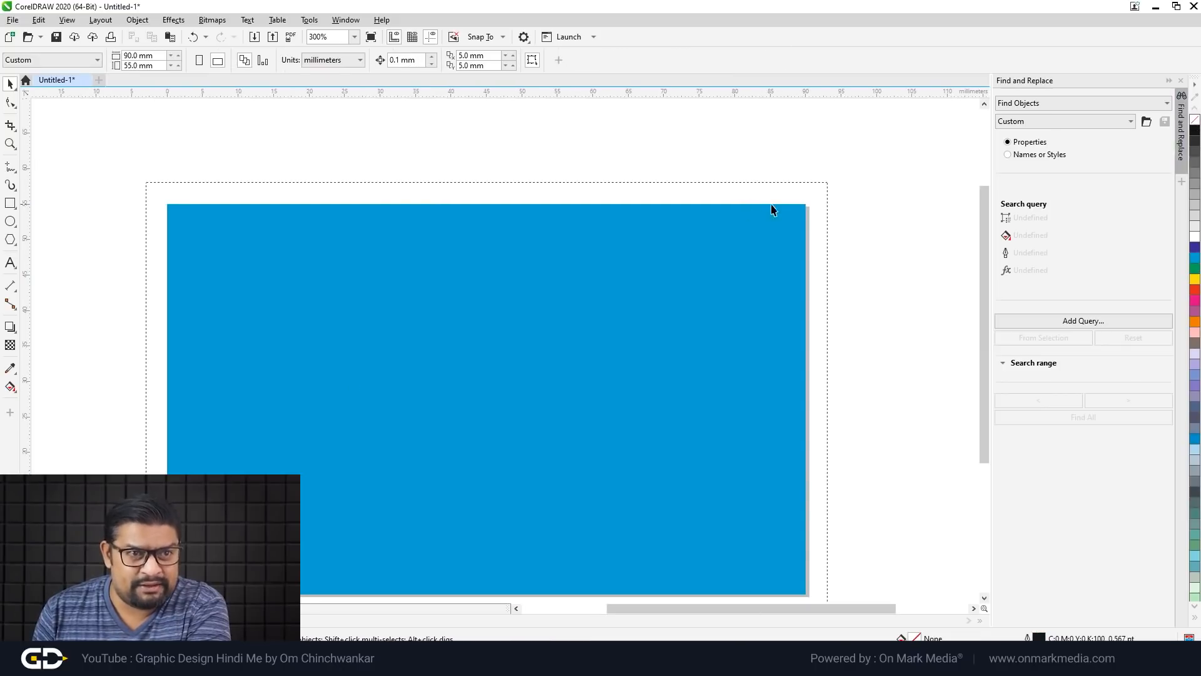
scroll(782, 194, "down", 1)
scroll(787, 198, "up", 1)
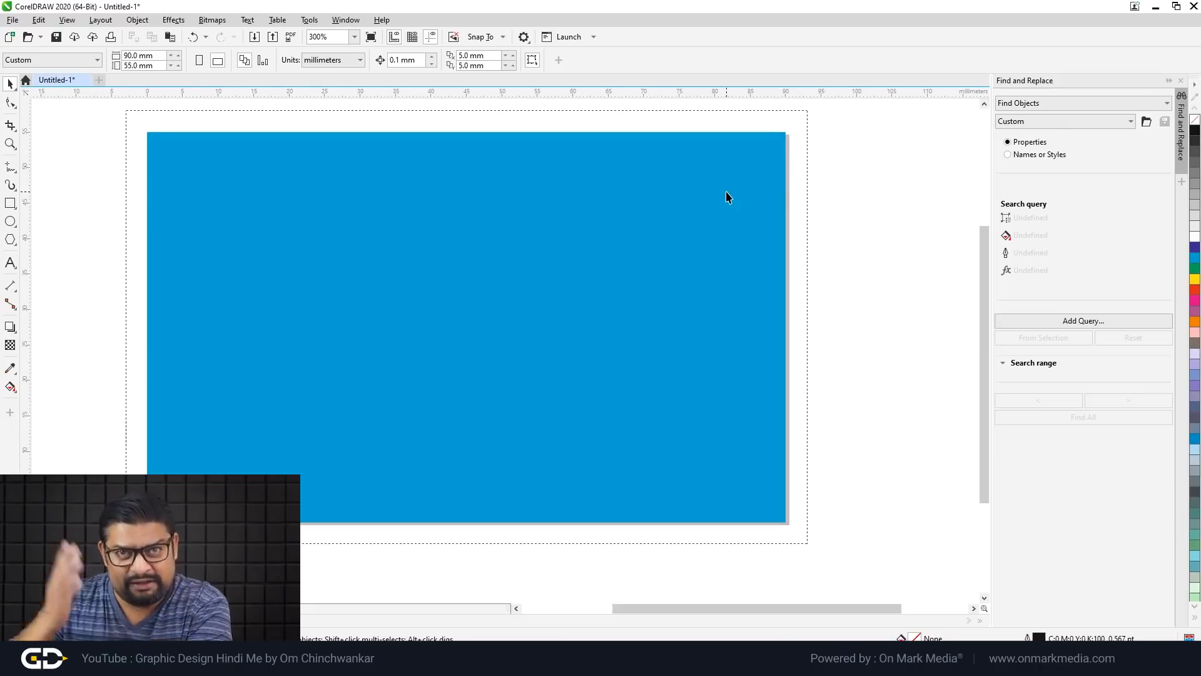
scroll(744, 182, "down", 1)
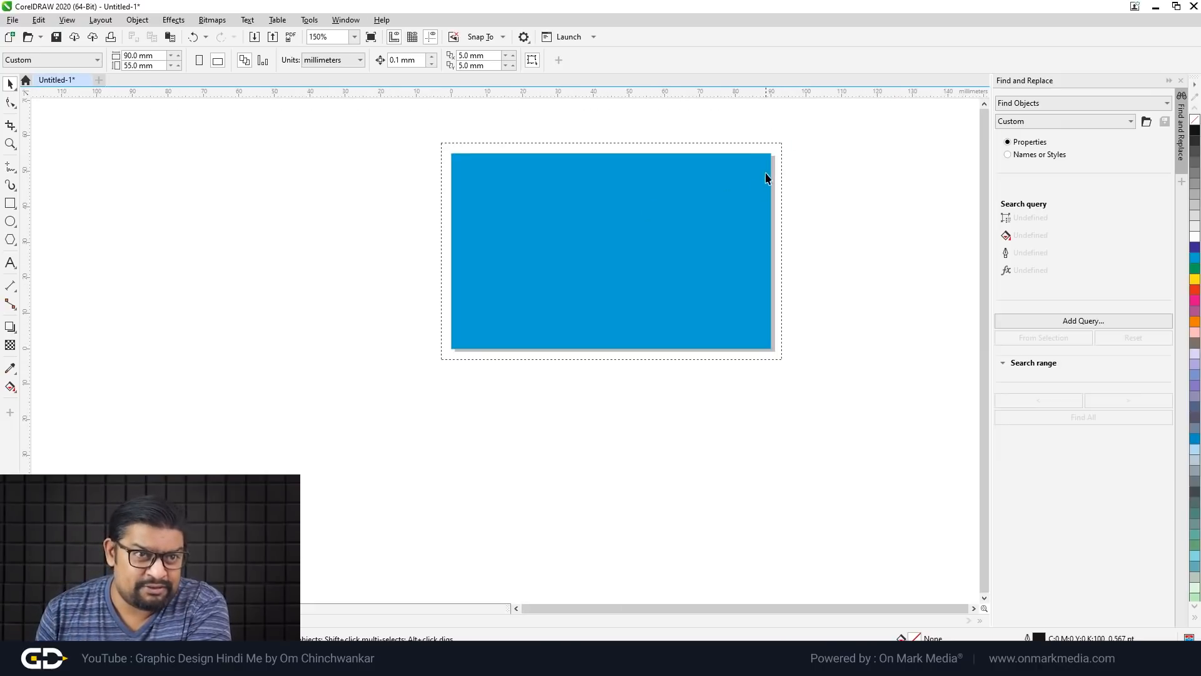
scroll(769, 169, "up", 1)
Step: Stretch the cyan rectangle's right edge out into the bleed area
left_click(775, 187)
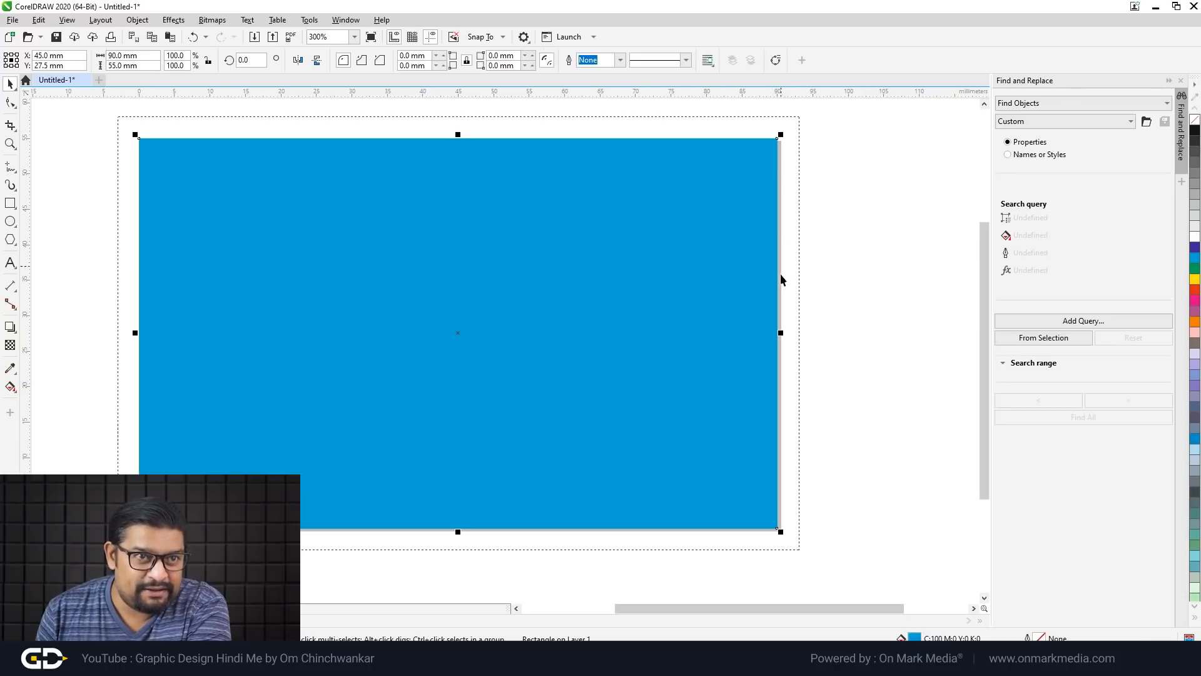
left_click_drag(782, 333, 757, 333)
left_click(844, 343)
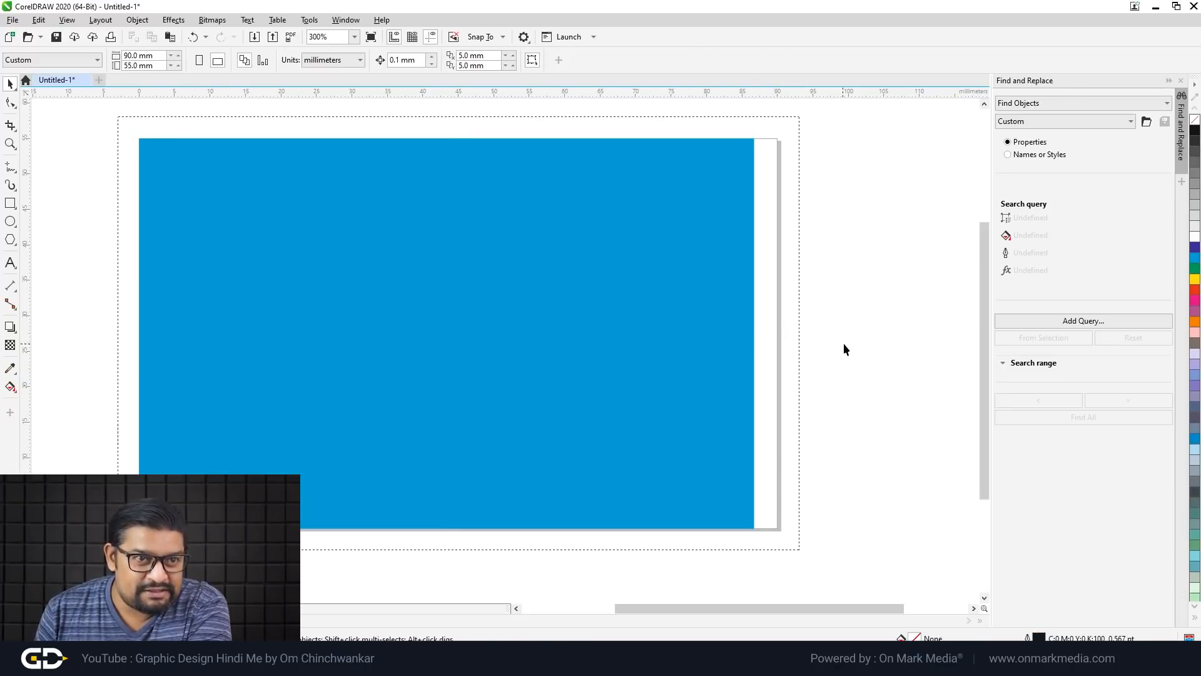
scroll(839, 340, "down", 1)
scroll(813, 313, "up", 2)
scroll(807, 275, "down", 1)
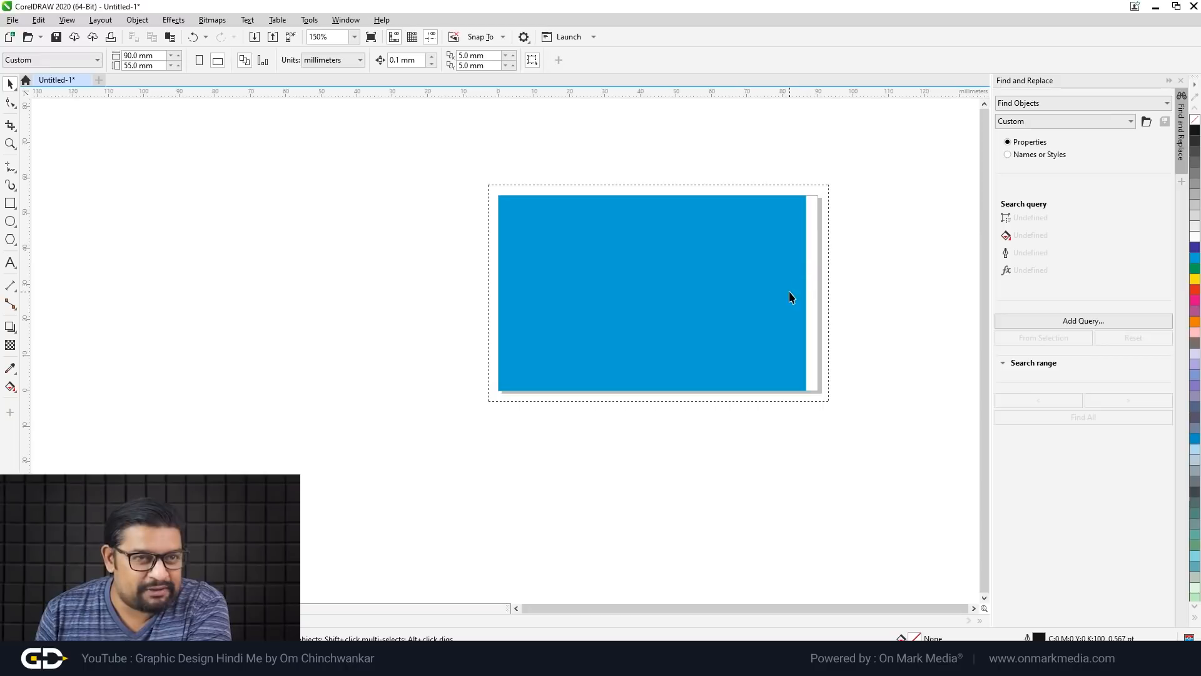
left_click(791, 298)
scroll(821, 298, "up", 2)
left_click_drag(753, 301, 842, 306)
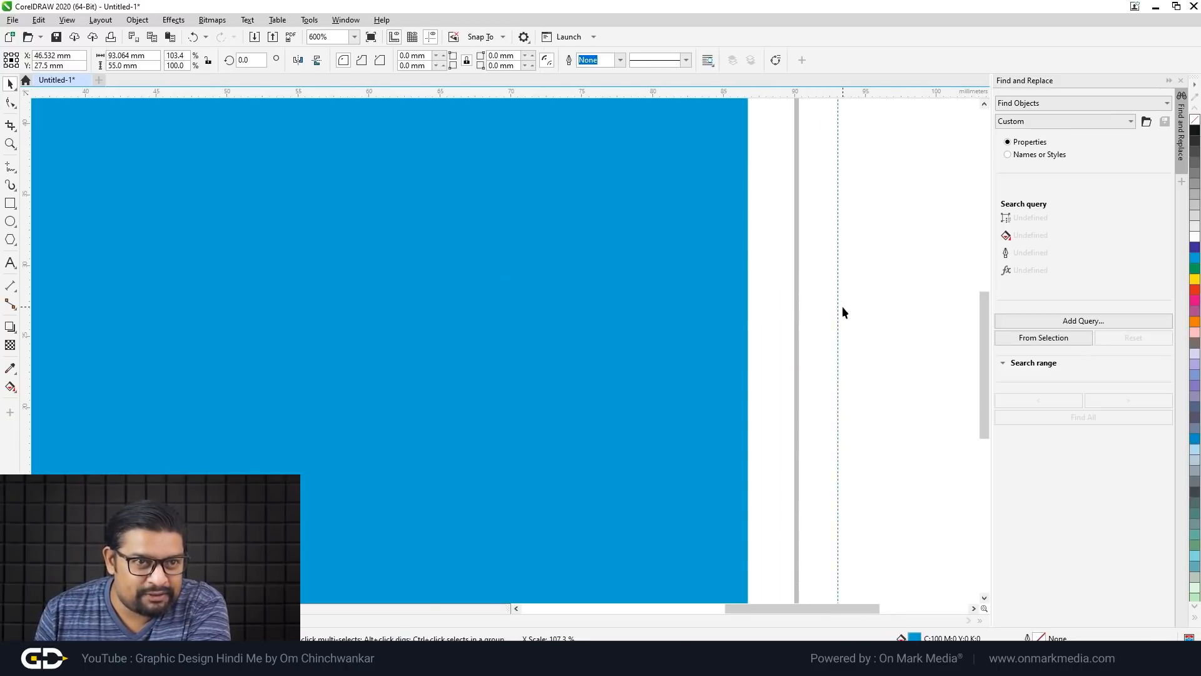
scroll(843, 306, "down", 2)
scroll(696, 216, "up", 3)
Step: Extend the cyan rectangle's top, left and bottom edges out to the bleed lines
left_click_drag(772, 399, 776, 317)
scroll(775, 316, "down", 3)
scroll(503, 560, "up", 1)
left_click_drag(584, 417, 417, 438)
scroll(453, 395, "down", 1)
scroll(456, 386, "down", 3)
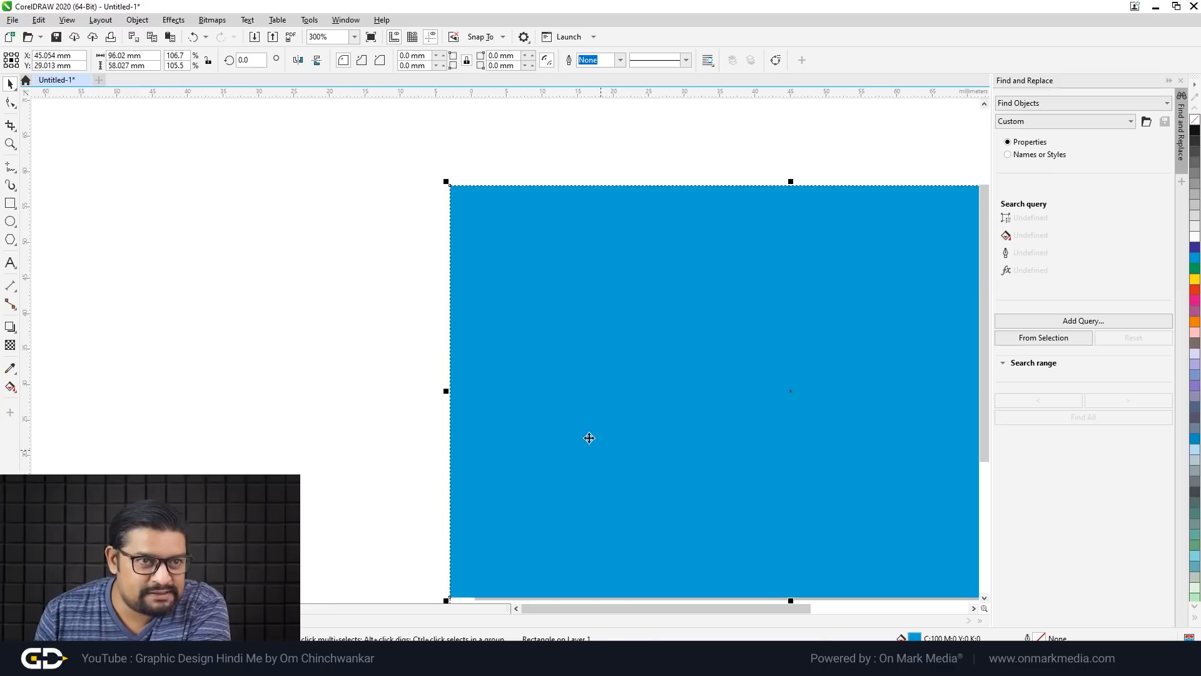
scroll(632, 515, "down", 2)
scroll(595, 459, "up", 5)
left_click_drag(556, 224, 567, 394)
left_click_drag(567, 394, 567, 393)
left_click(644, 463)
scroll(644, 463, "down", 3)
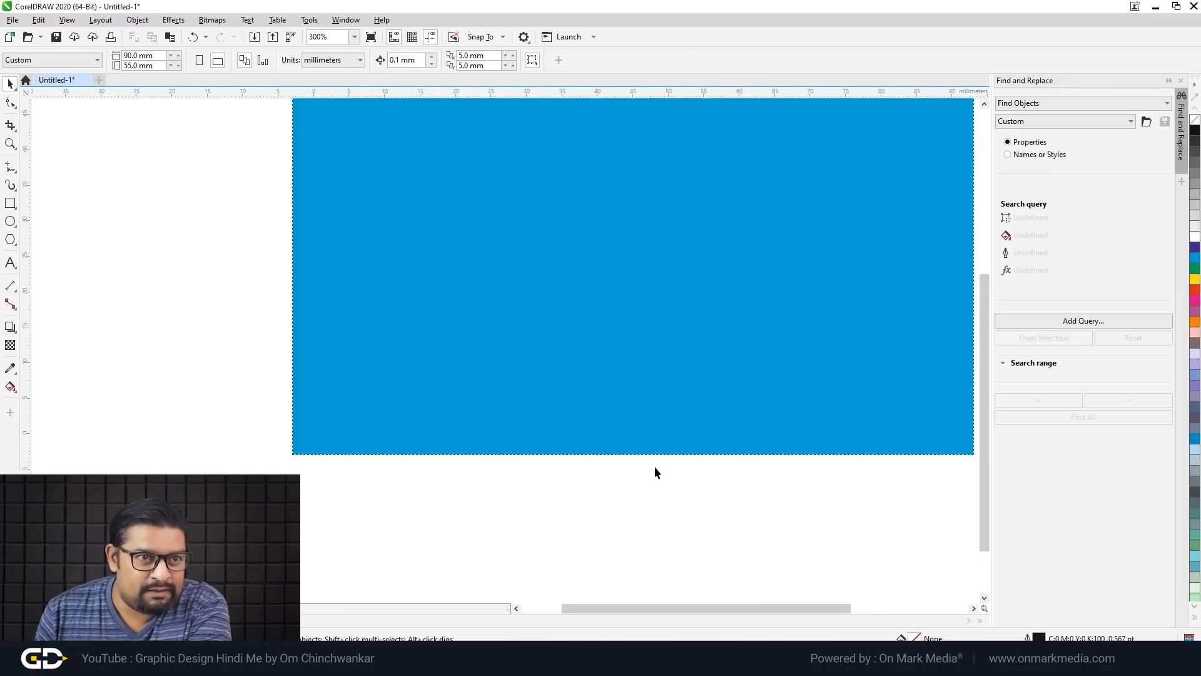
scroll(654, 473, "down", 2)
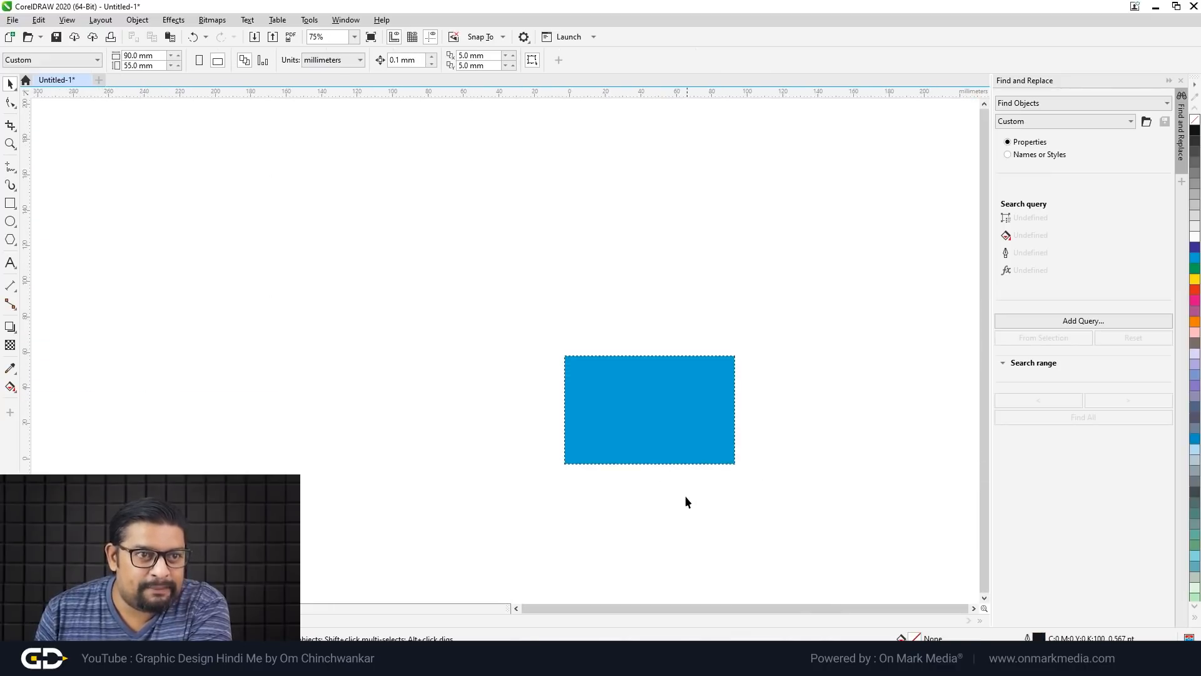
scroll(693, 484, "up", 1)
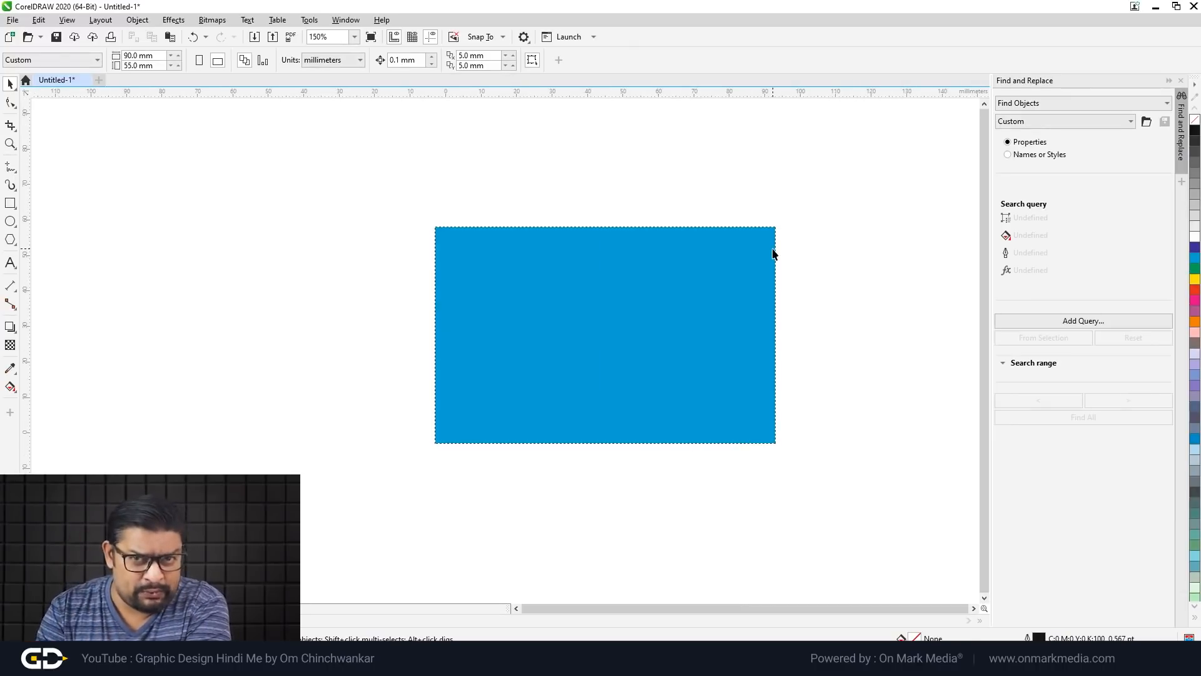
scroll(713, 269, "up", 1)
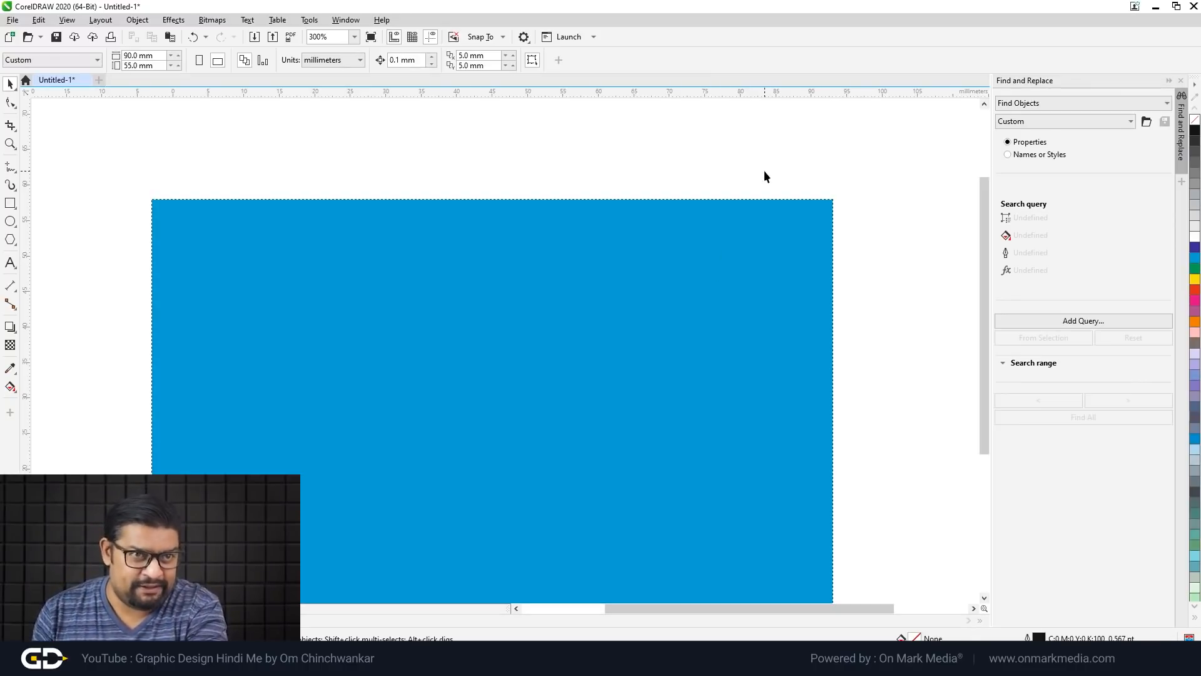
Step: Move the blue background rectangle off the page to the left
left_click(718, 254)
scroll(718, 253, "down", 2)
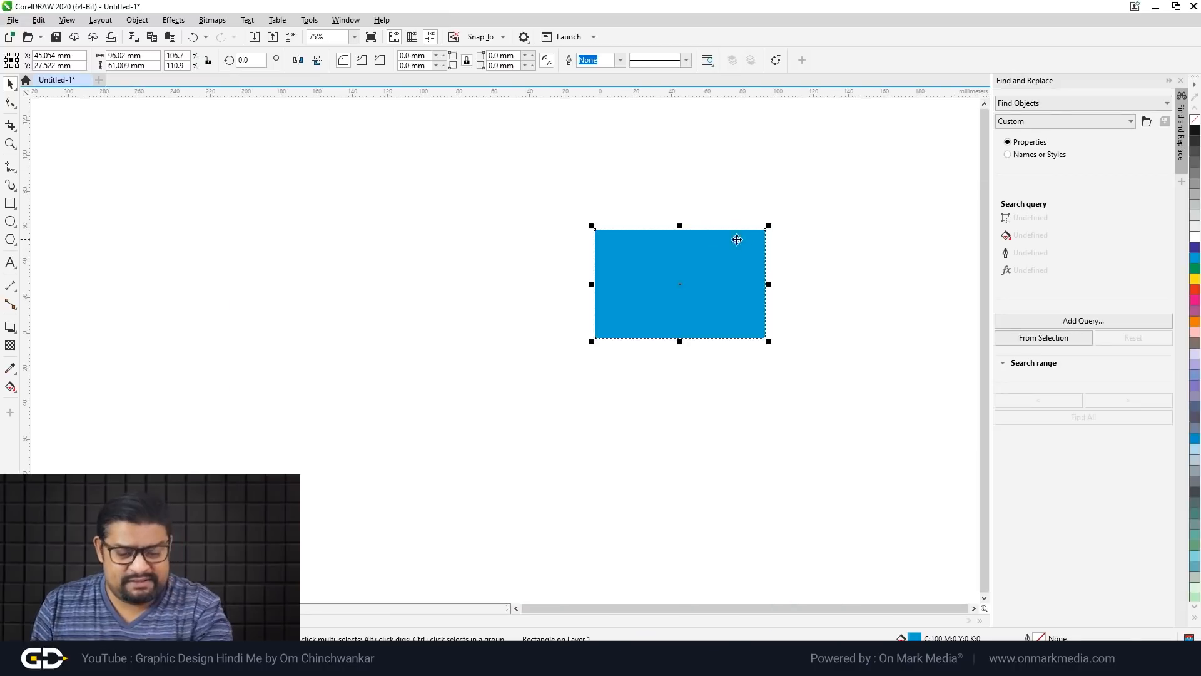
left_click_drag(735, 272, 467, 270)
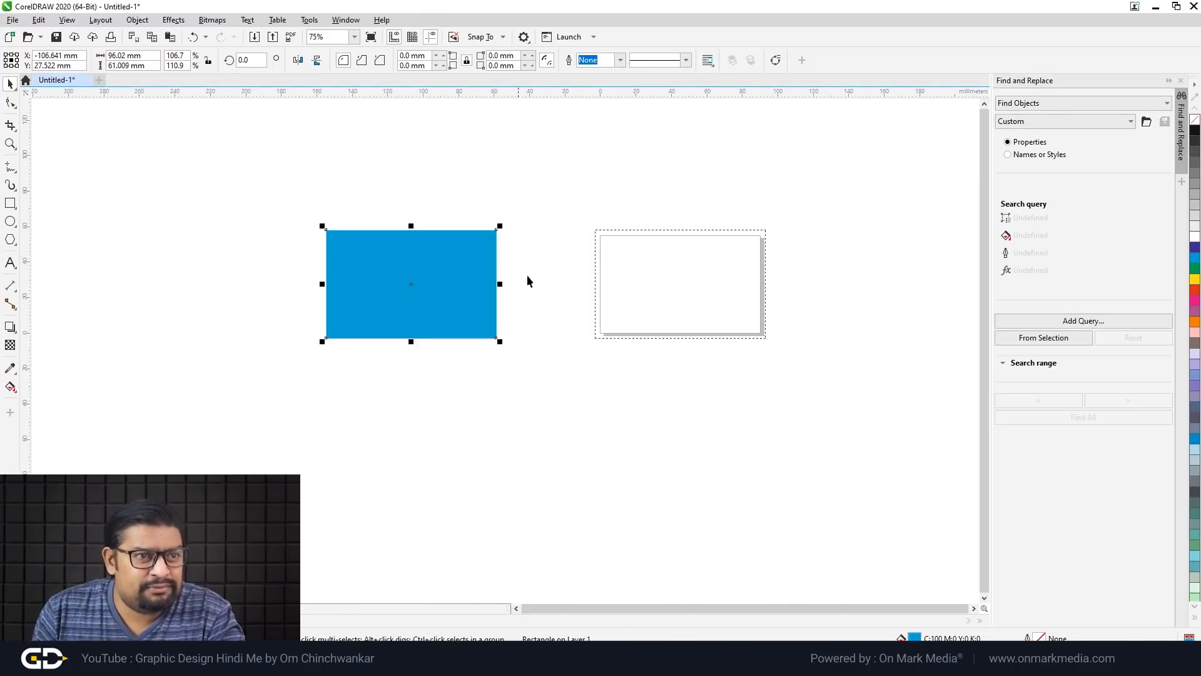
left_click(744, 405)
scroll(642, 232, "up", 3)
scroll(294, 245, "down", 1)
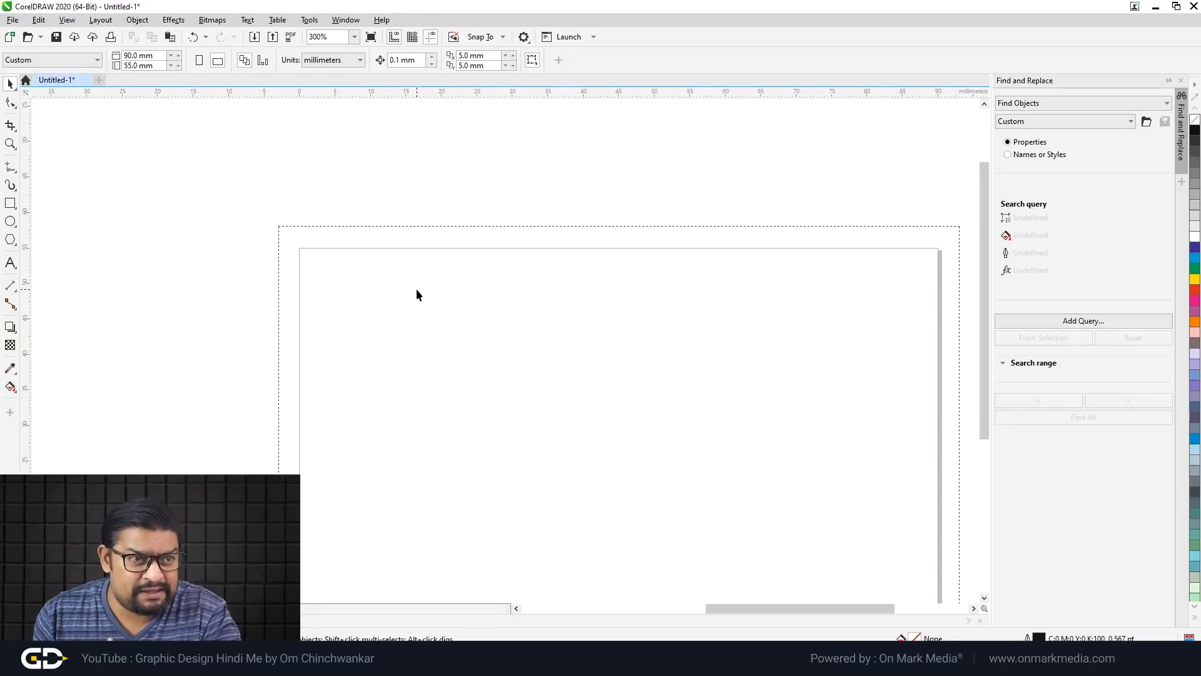
scroll(274, 237, "up", 2)
Step: Draw a 3 × 3 mm square filled dark grey with no outline
left_click(9, 203)
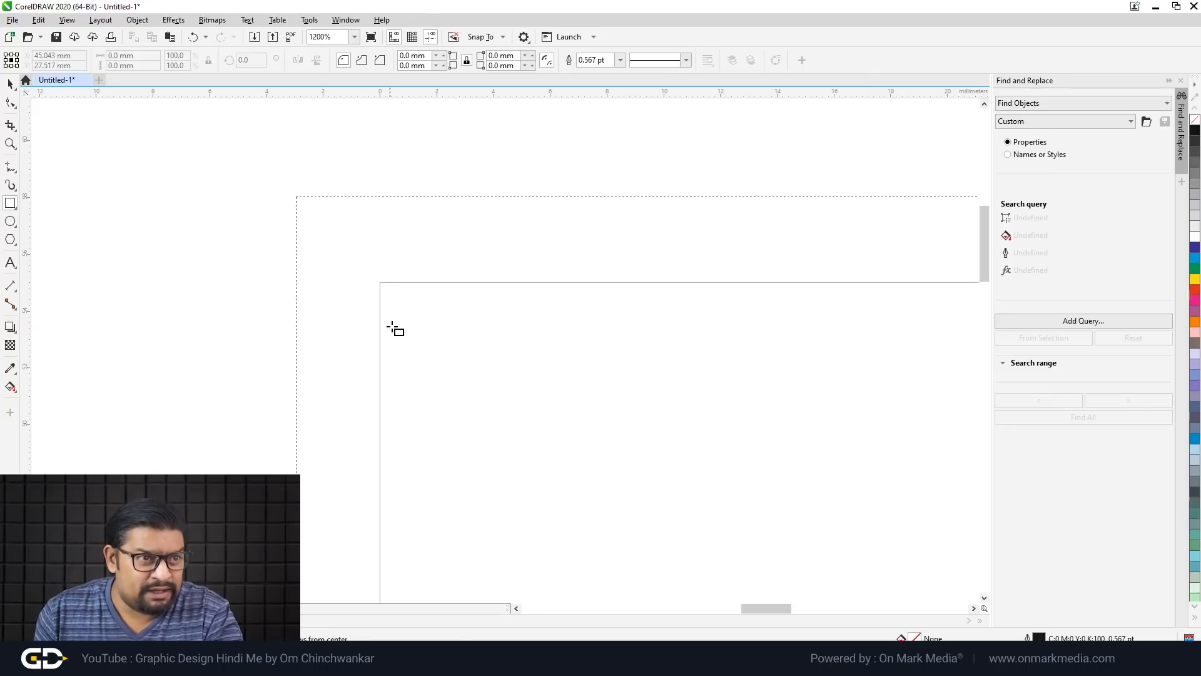
mouse_move(486, 331)
left_mouse_down()
mouse_move(538, 369)
mouse_move(625, 362)
mouse_move(555, 370)
mouse_move(599, 424)
mouse_move(564, 397)
mouse_move(571, 410)
left_mouse_up()
scroll(538, 380, "up", 1)
left_click(10, 84)
left_click_drag(150, 55, 105, 57)
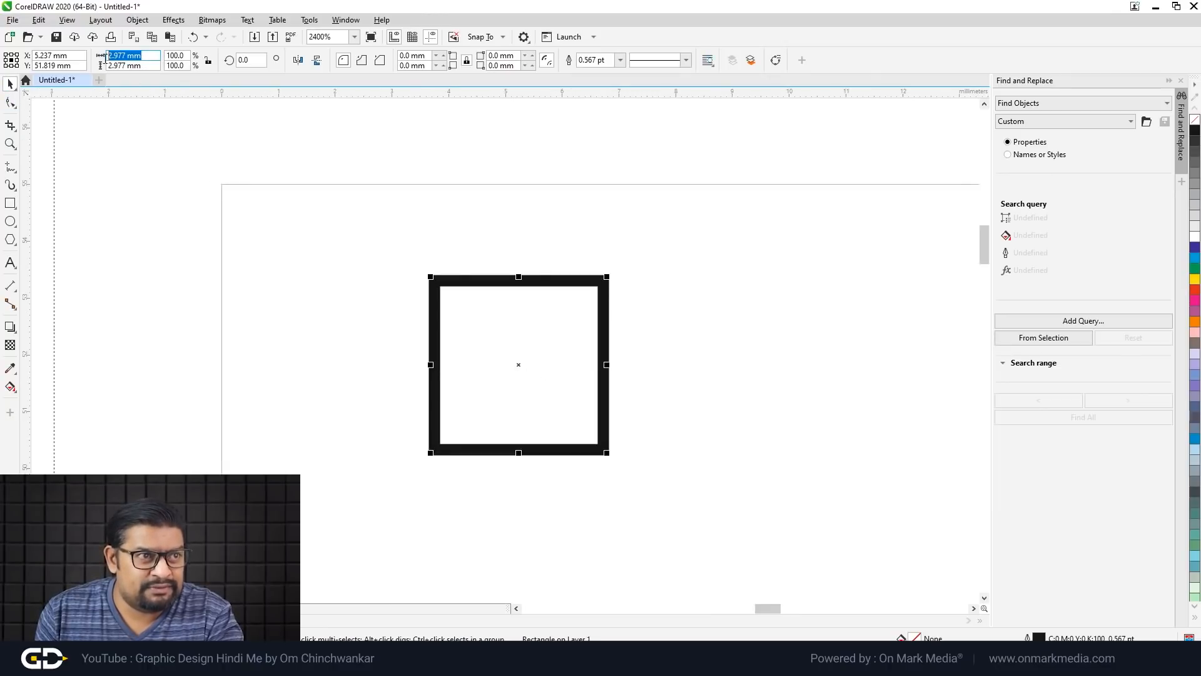
type("3")
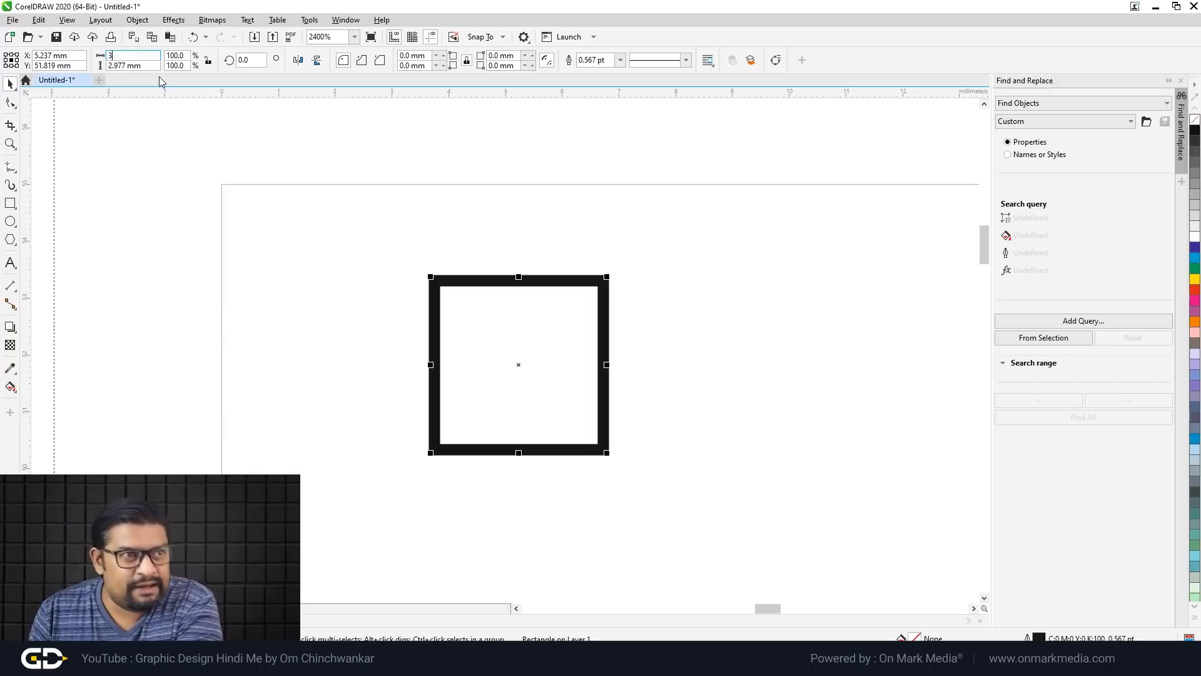
key("Tab")
type("3")
key("Return")
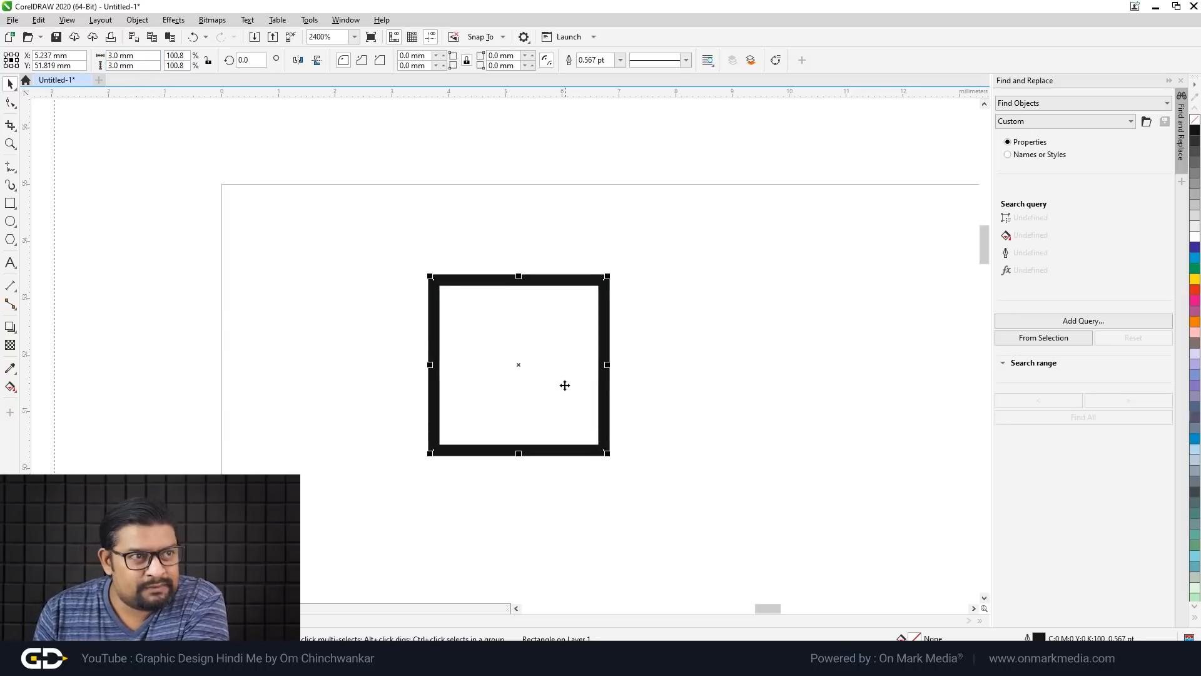
left_click(1195, 142)
right_click(1196, 120)
scroll(816, 301, "down", 1)
Step: Place the 3 mm square on the top-left page corner and copy it to the other three corners
left_click_drag(581, 314, 717, 250)
scroll(476, 274, "down", 3)
left_click(712, 310)
left_click(780, 345)
scroll(662, 280, "up", 1)
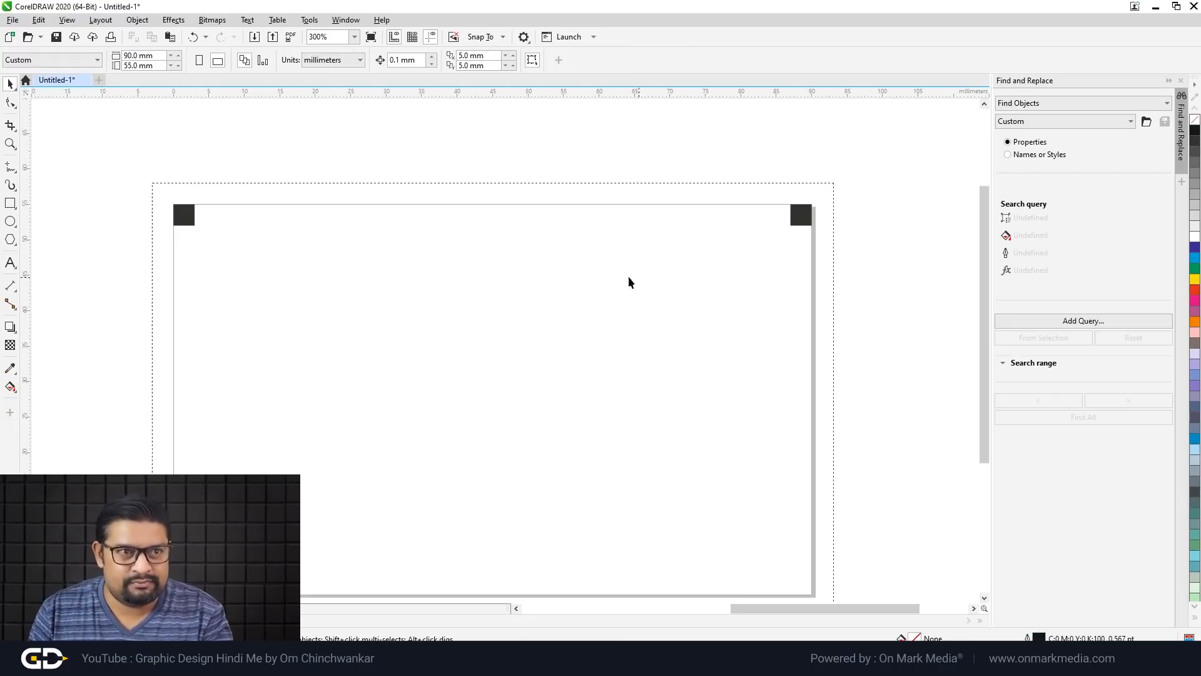
left_click_drag(152, 169, 206, 237)
left_click(806, 219, "shift")
left_click_drag(806, 219, 808, 590)
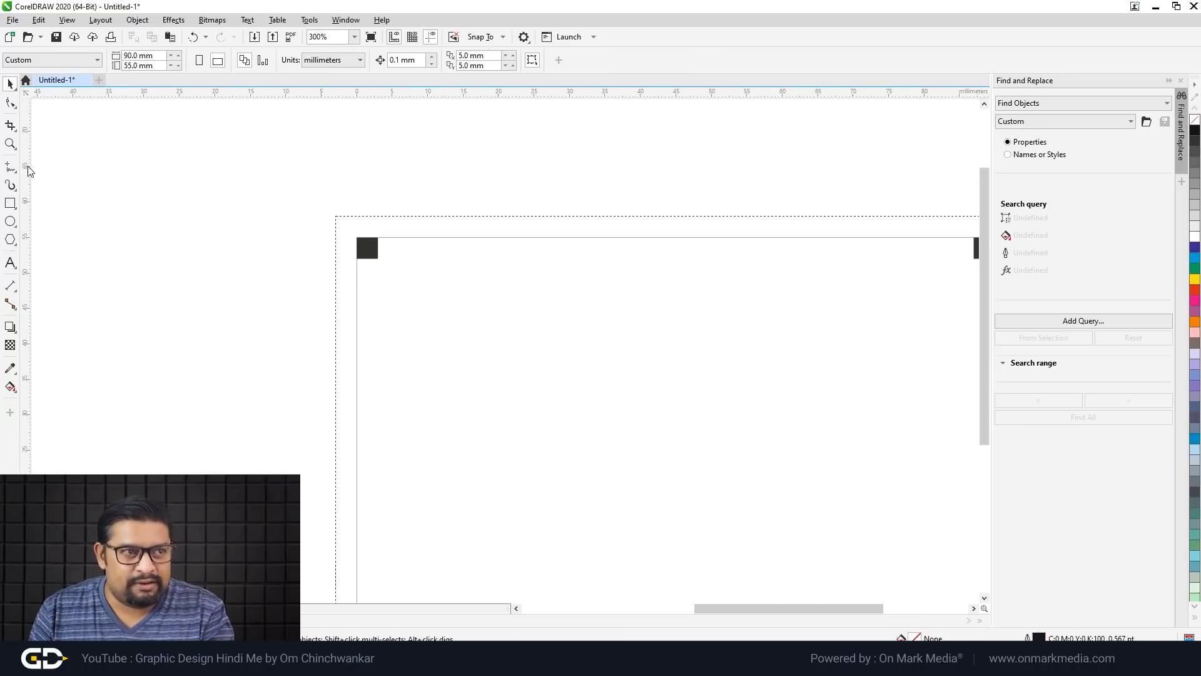
Step: Draw a rectangle spanning the inner corners of the four corner squares
left_click(10, 206)
scroll(322, 218, "down", 2)
scroll(407, 290, "up", 2)
scroll(449, 367, "down", 1)
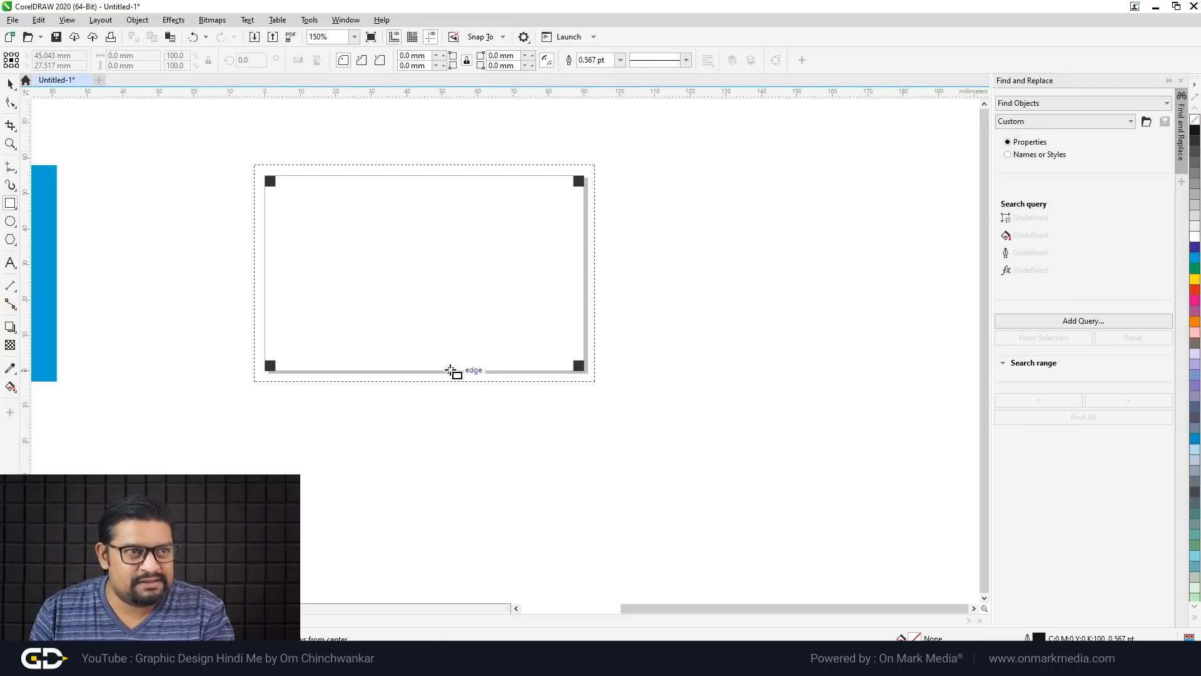
scroll(328, 205, "up", 1)
left_click_drag(220, 166, 817, 514)
left_click(10, 83)
left_click(80, 265)
Step: Select all four 3 mm corner squares together
left_click(208, 158)
left_click(209, 525, "shift")
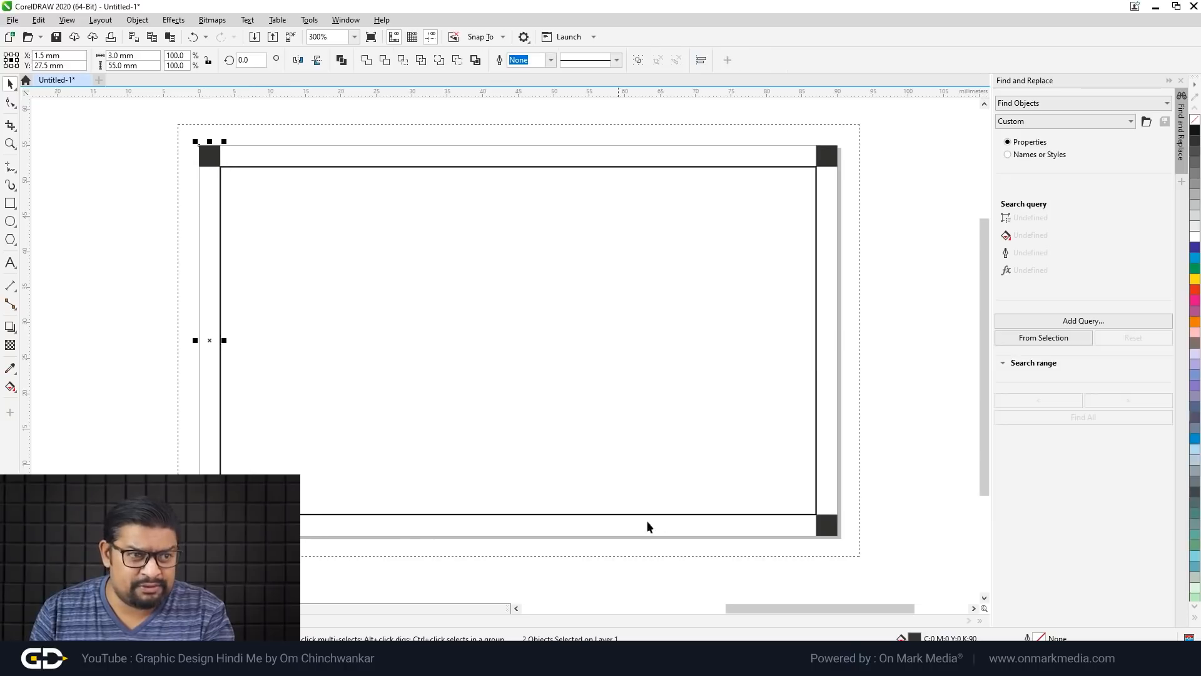
left_click(826, 528, "shift")
left_click(827, 157, "shift")
left_click(889, 226)
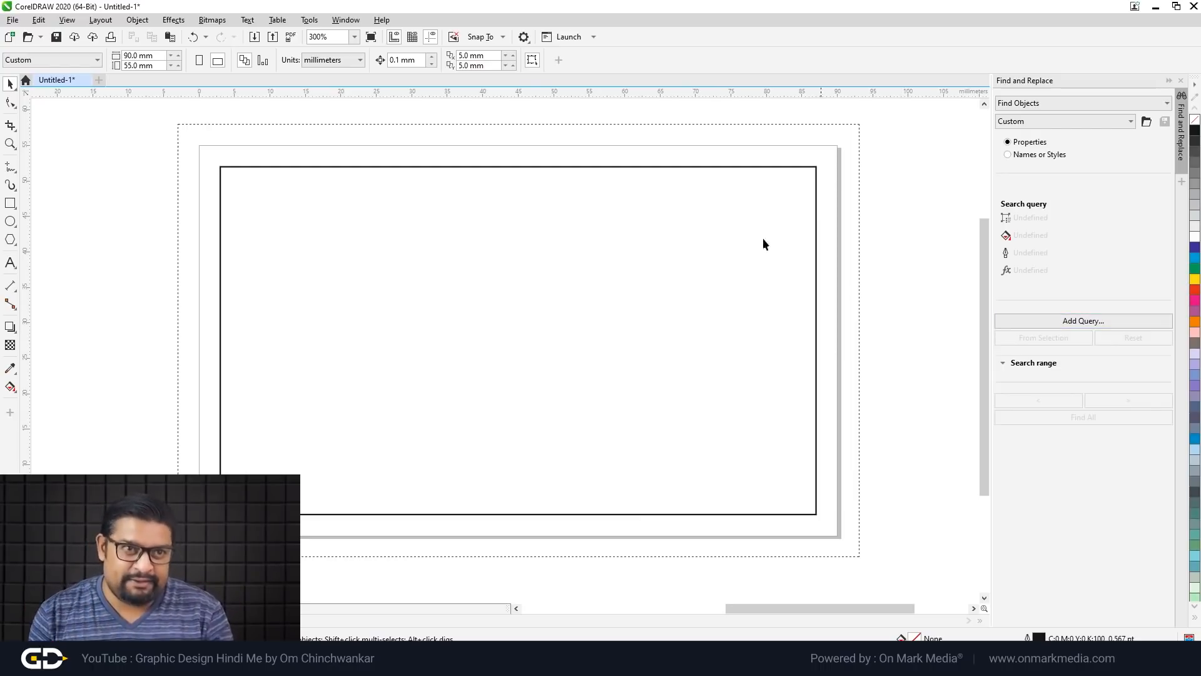
Step: Fill the inner rectangle 30% grey with no outline, move the blue rectangle back, then make it white
left_click(776, 166)
scroll(776, 163, "up", 1)
left_click(1195, 206)
right_click(1194, 120)
scroll(721, 255, "down", 2)
scroll(179, 287, "down", 1)
scroll(93, 289, "up", 1)
key("Escape")
left_click_drag(221, 288, 757, 303)
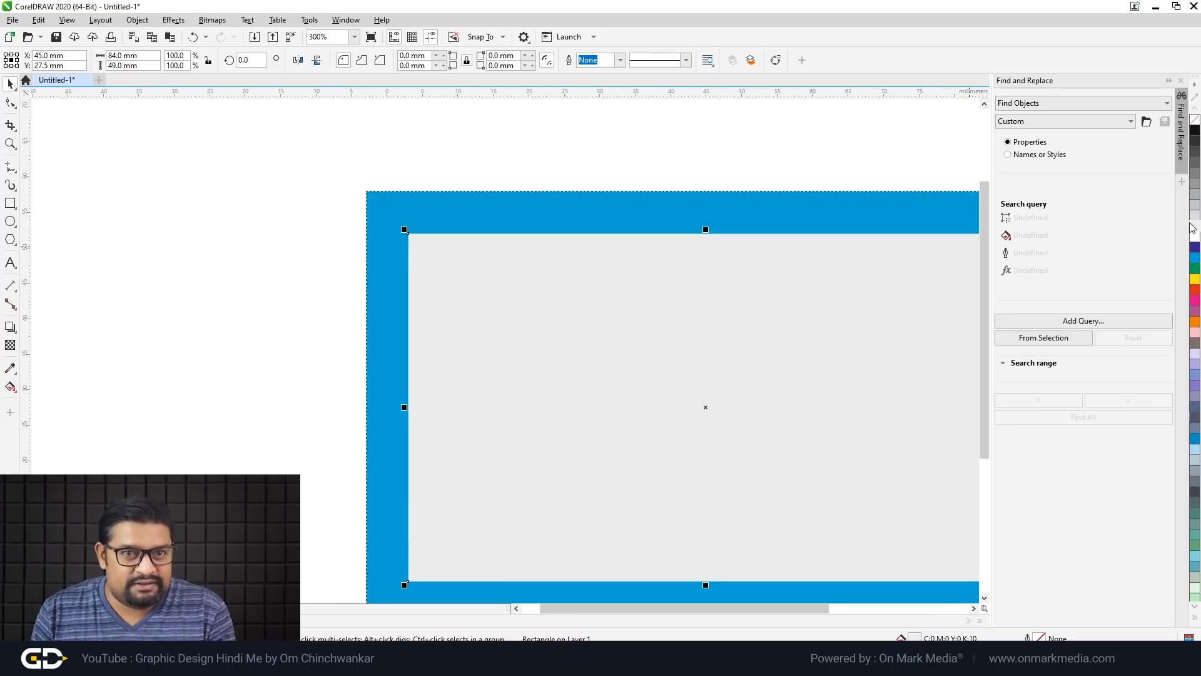
left_click(1195, 237)
Step: Fill the inner 84 × 49 mm rectangle with orange (M60 Y100)
scroll(727, 273, "down", 1)
key("Escape")
left_click(686, 332)
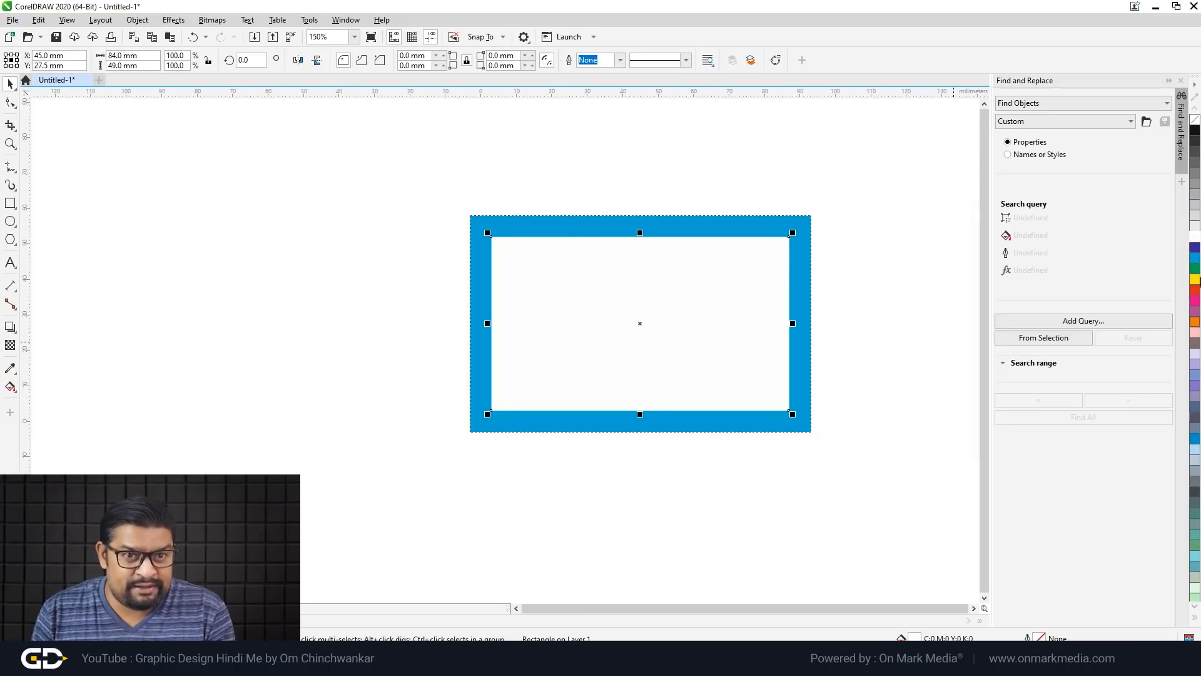
left_click(1195, 321)
scroll(714, 304, "up", 1)
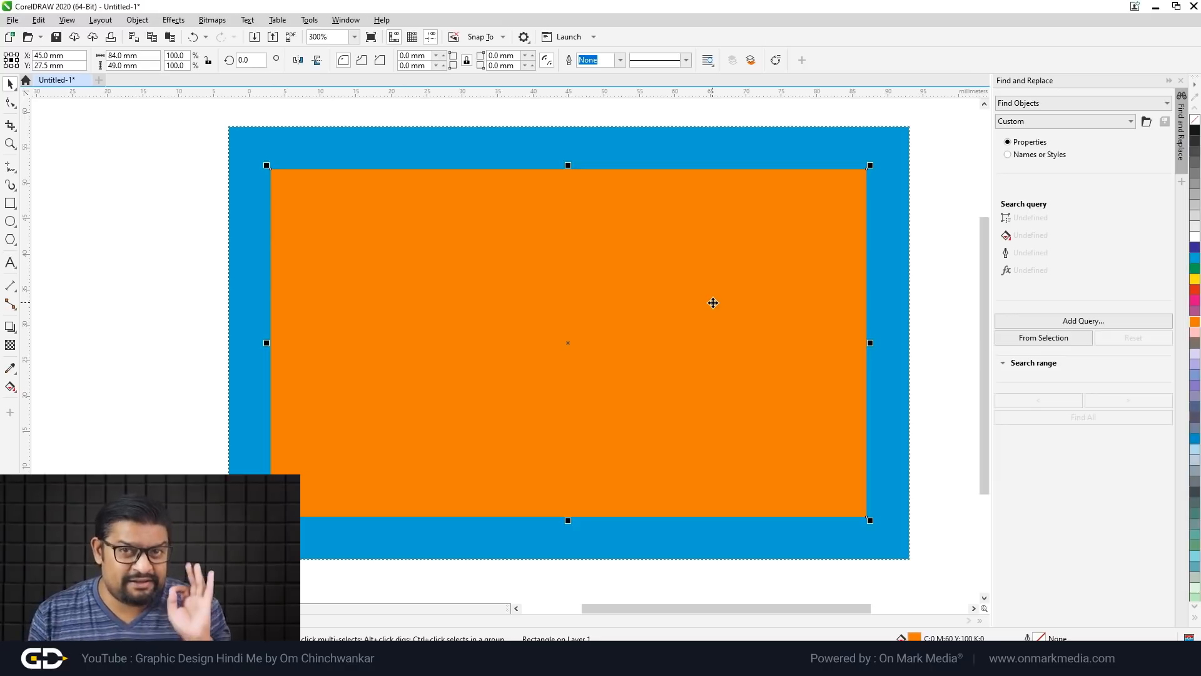
left_click(179, 271)
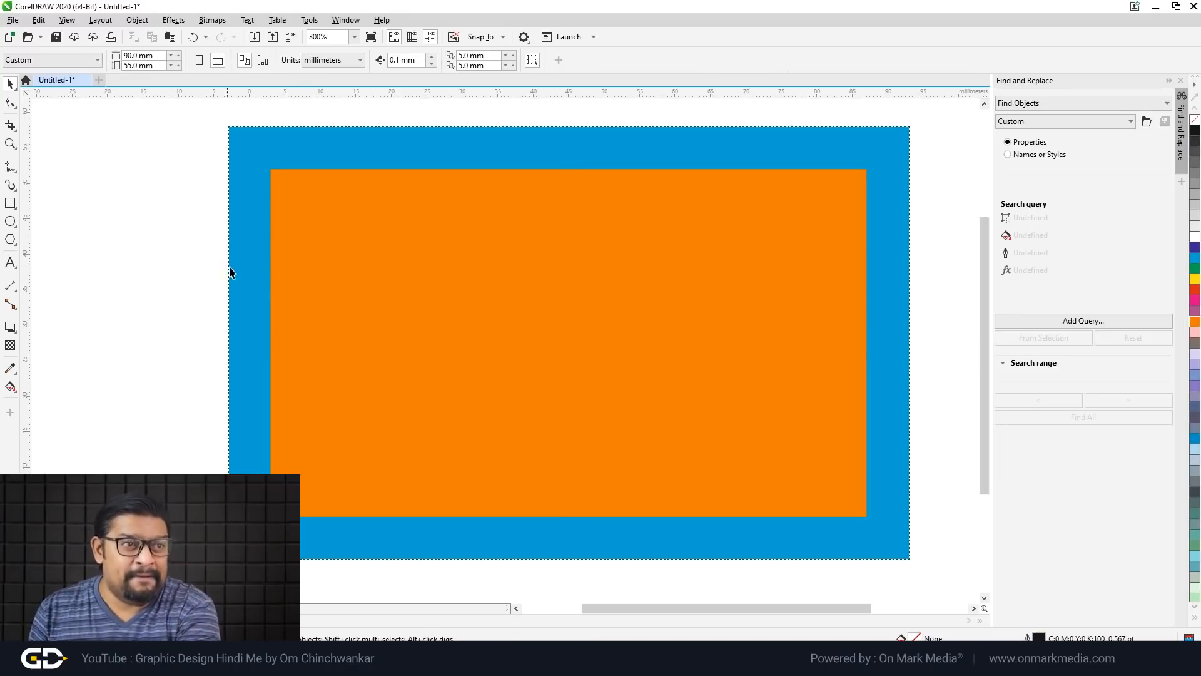
Step: Add a page-sized 90 × 55 mm rectangle with 90% grey fill and 70% grey outline
double_click(10, 203)
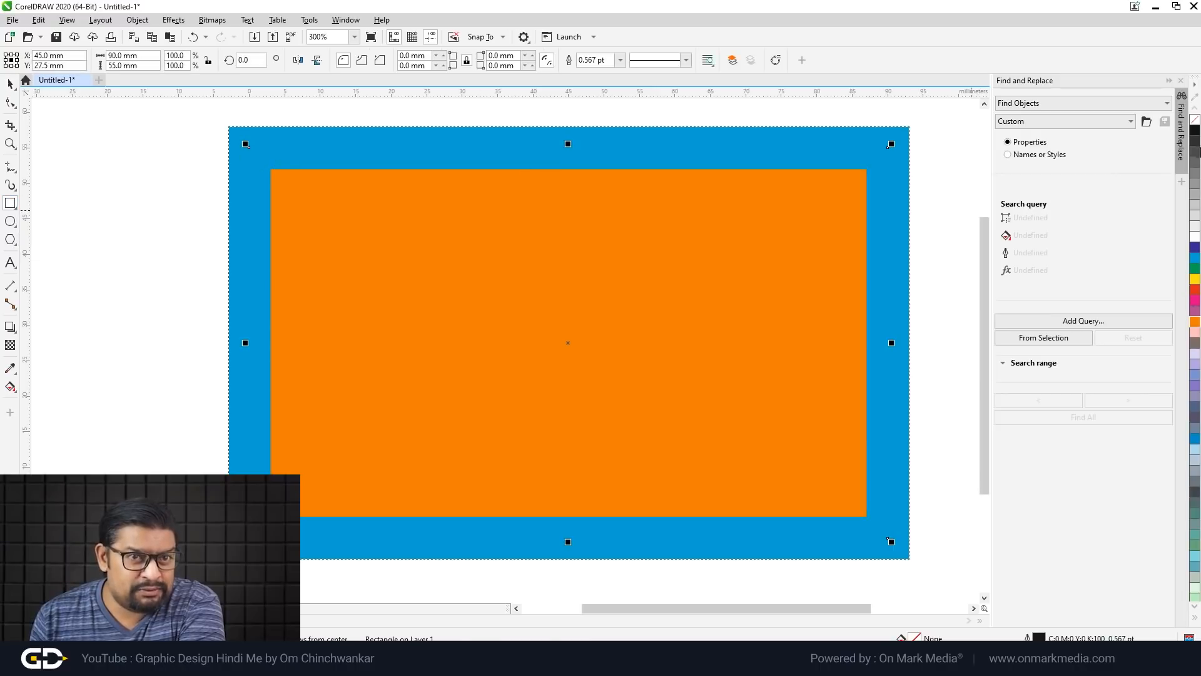
right_click(1196, 150)
left_click(1195, 141)
left_click(11, 82)
scroll(907, 107, "up", 3)
Step: Select all four card rectangles and drag them off the page to the left
left_click(859, 166)
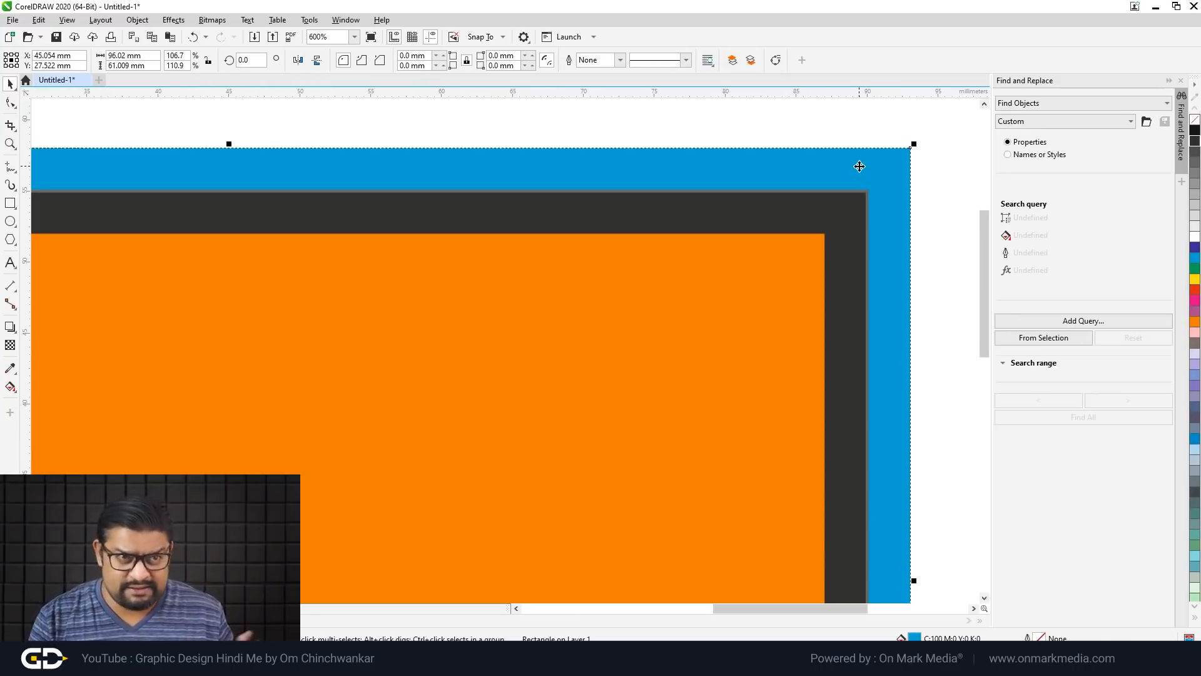
left_click(848, 221)
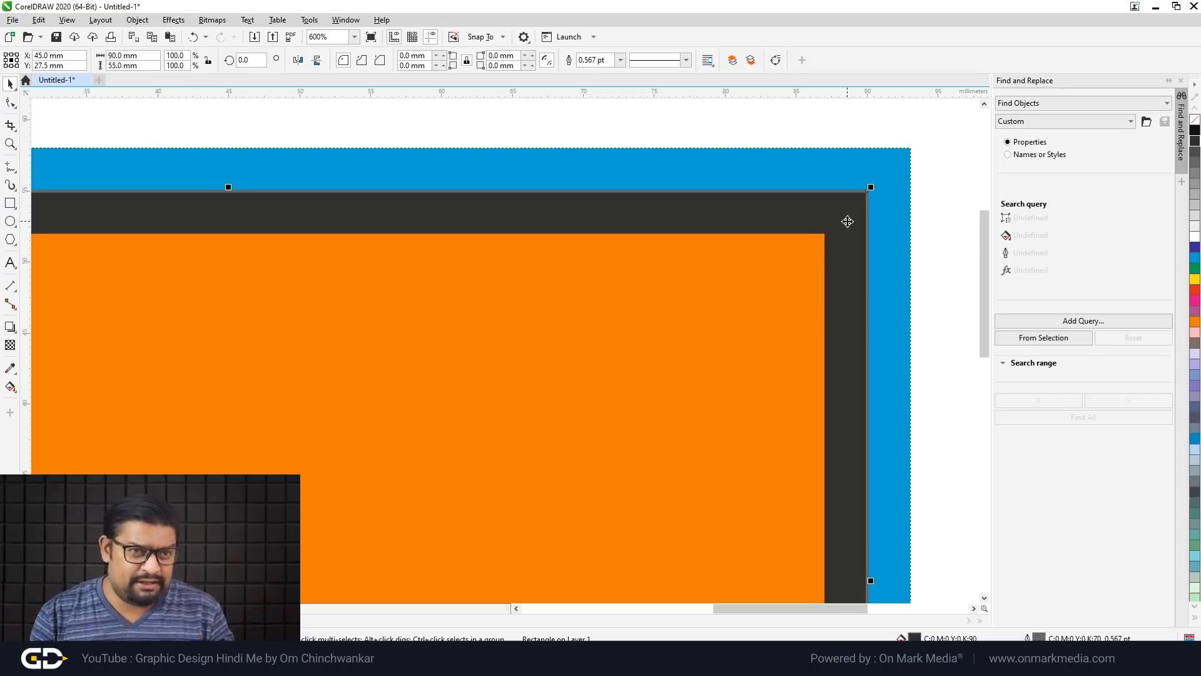
scroll(851, 224, "down", 1)
left_click(771, 302)
scroll(770, 300, "up", 1)
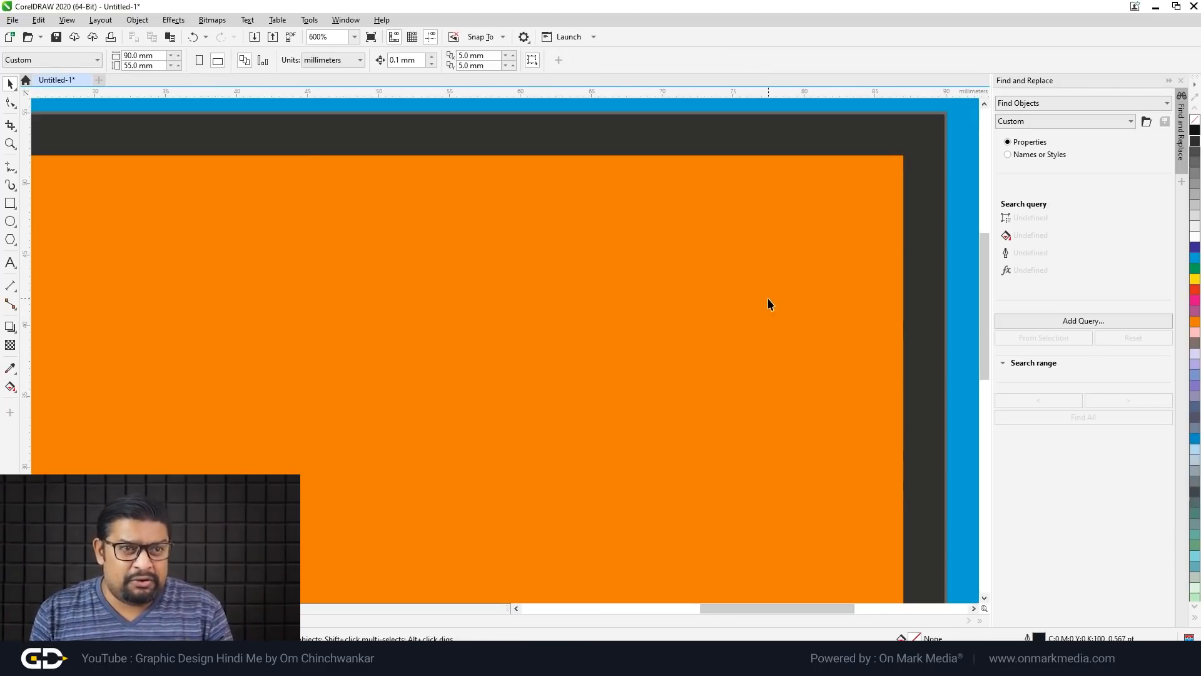
scroll(866, 270, "down", 1)
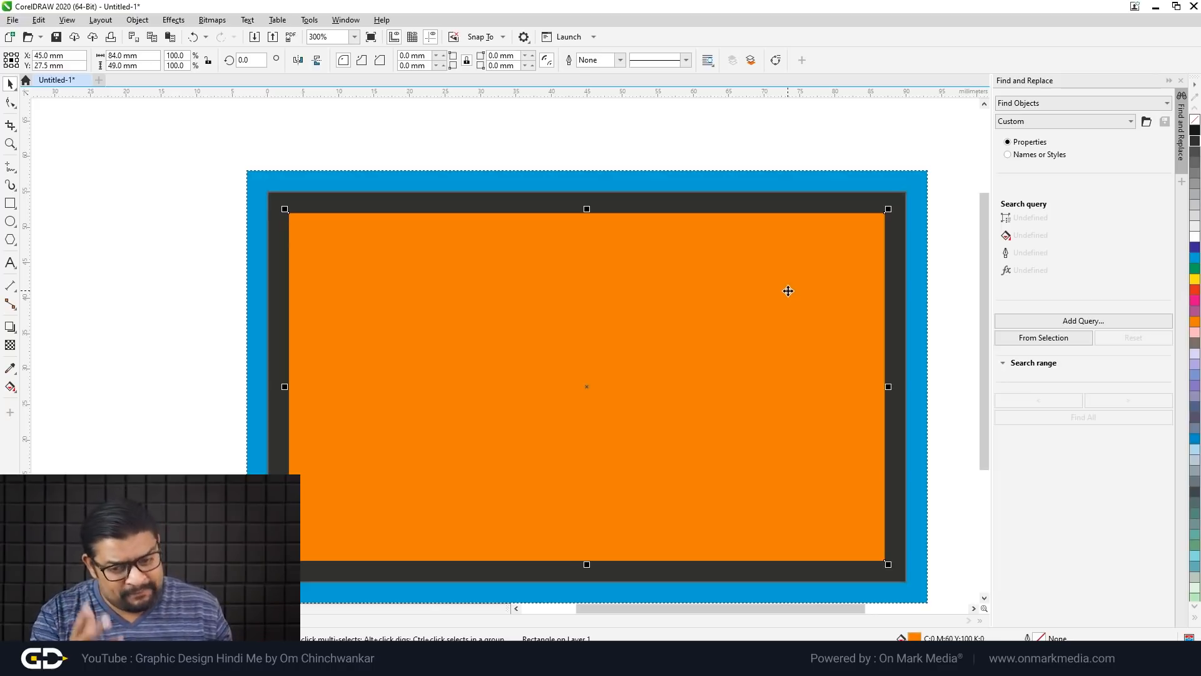
scroll(731, 263, "down", 1)
scroll(680, 249, "down", 1)
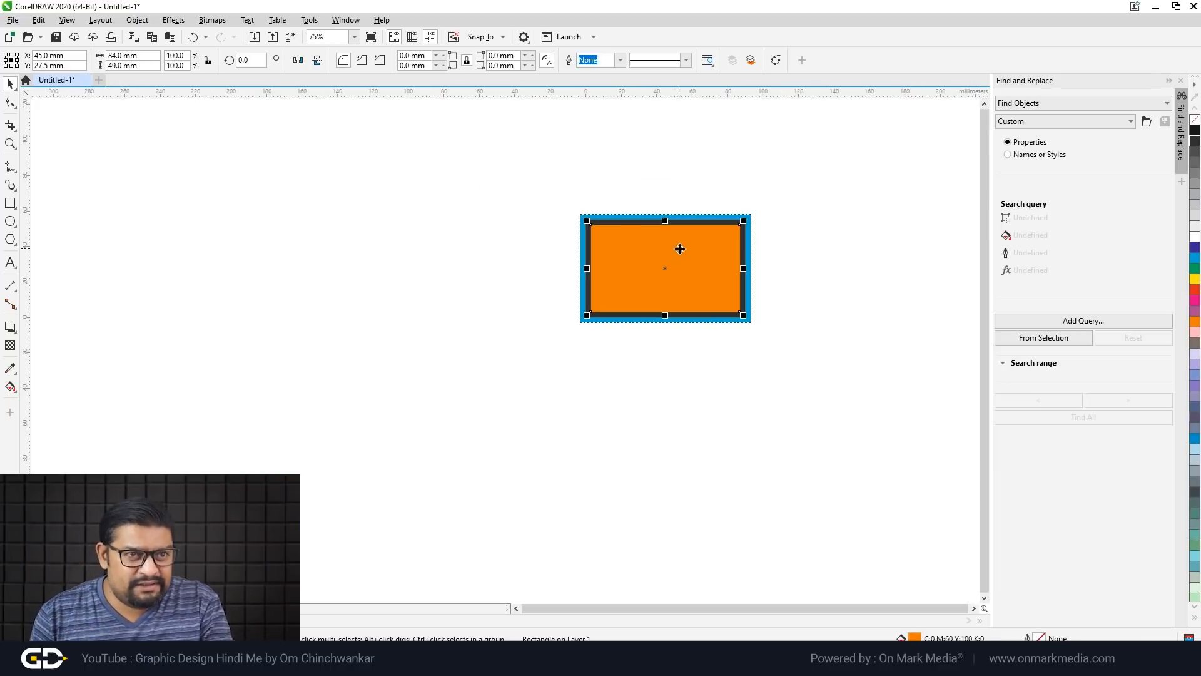
left_click_drag(544, 187, 813, 396)
left_click_drag(731, 285, 418, 286)
left_click(517, 397)
scroll(796, 290, "up", 1)
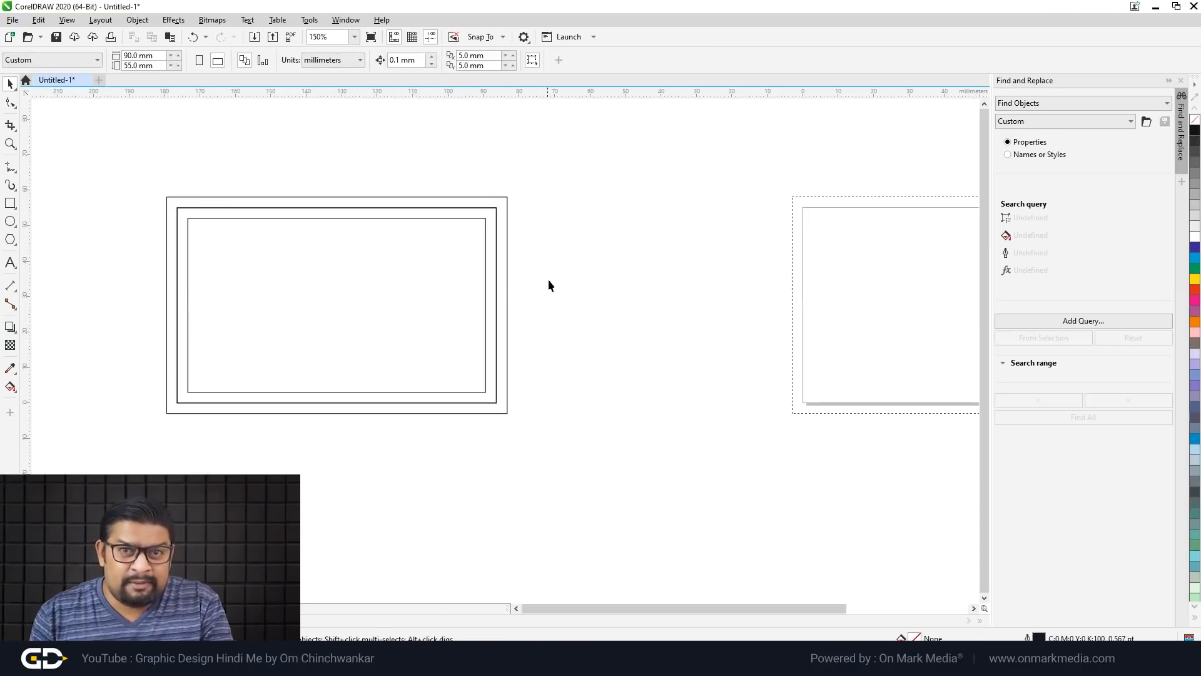
scroll(483, 287, "down", 1)
scroll(501, 279, "up", 1)
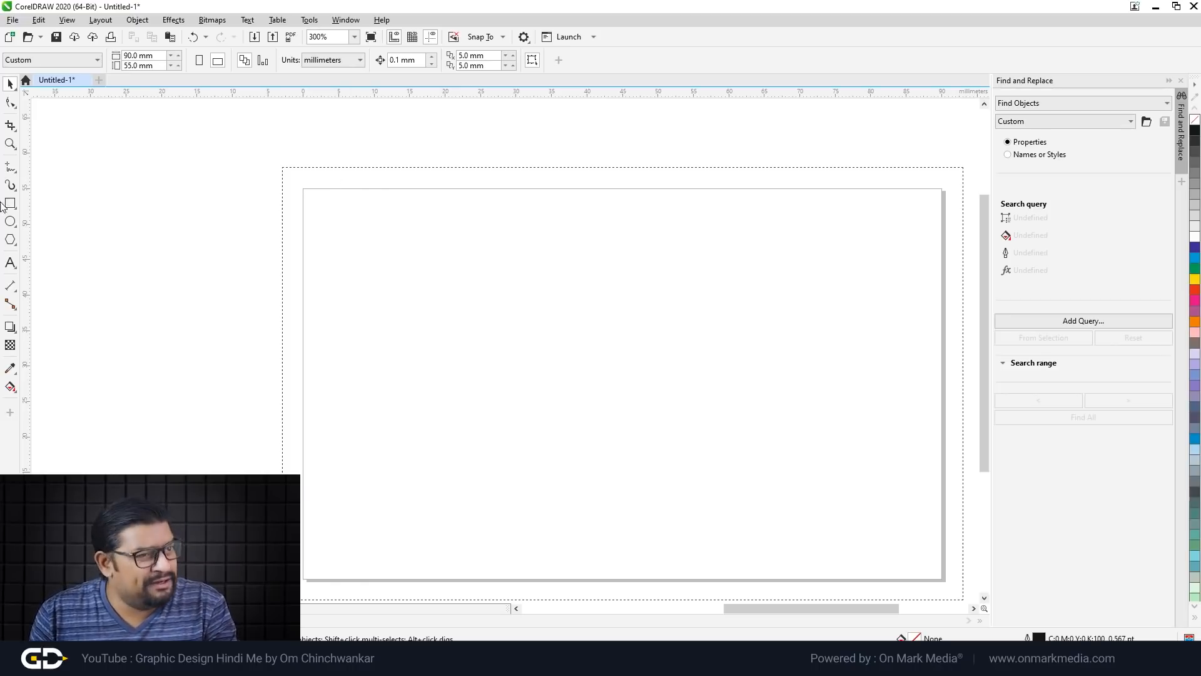
left_click(11, 263)
left_click(479, 313)
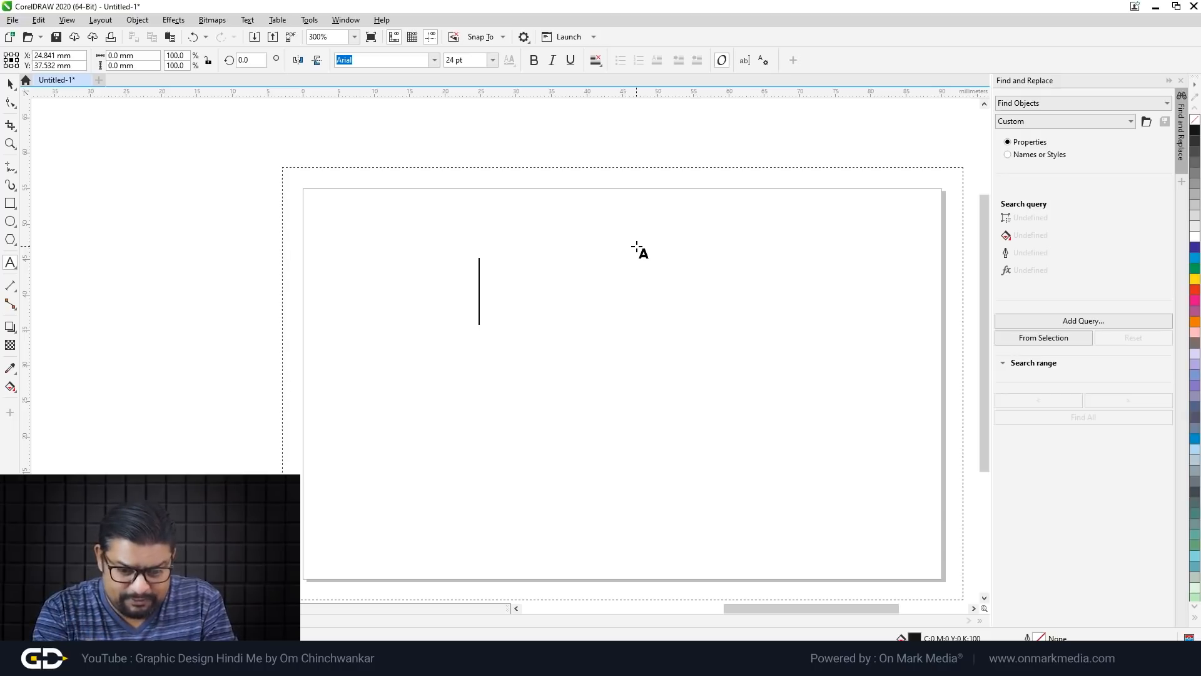
Step: Finish the Kidzone text and drop a copy of it below the original
type("Kid")
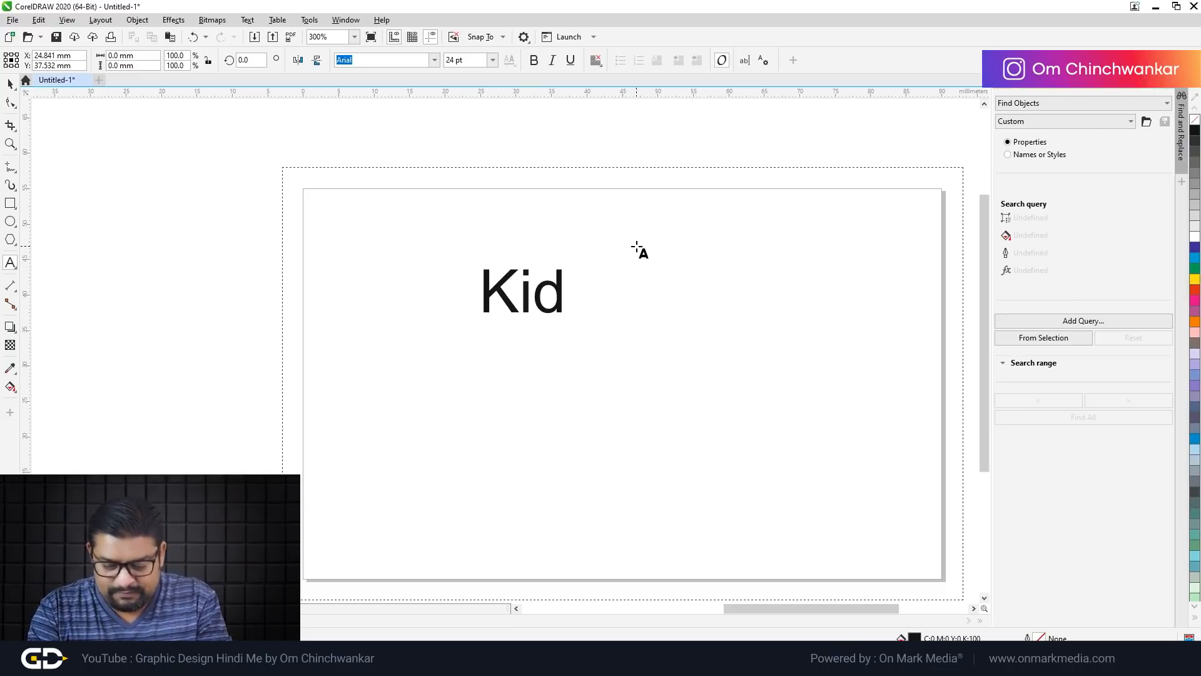
type("zone")
left_click(10, 83)
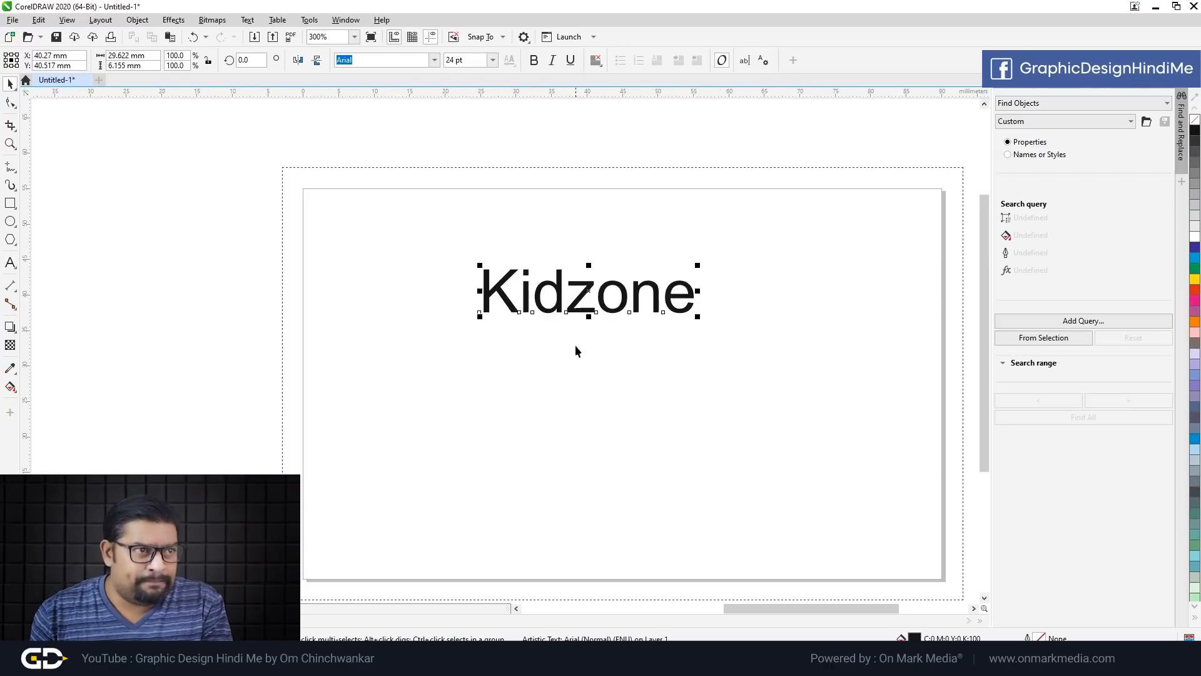
scroll(574, 344, "down", 1)
scroll(592, 332, "up", 1)
left_click(590, 362)
left_click_drag(591, 325, 570, 457)
right_click(569, 457)
Step: Retype the copied text as the person's full name and add the line 'Art Teacher'
double_click(571, 455)
key("ctrl+a")
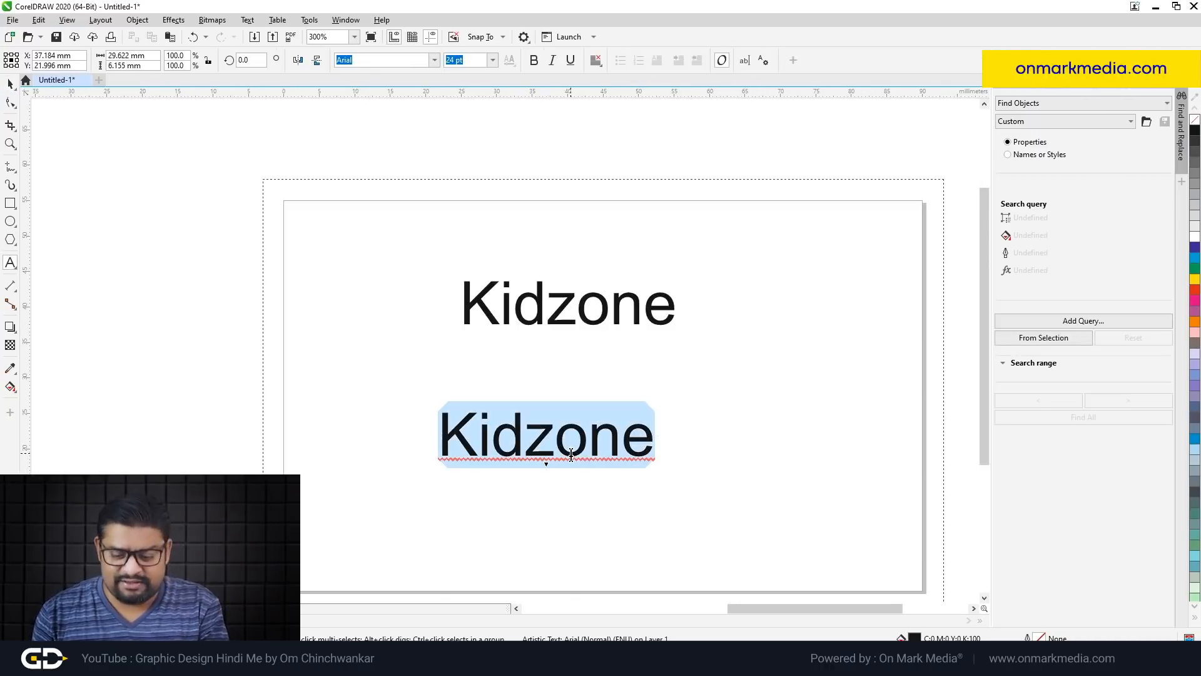
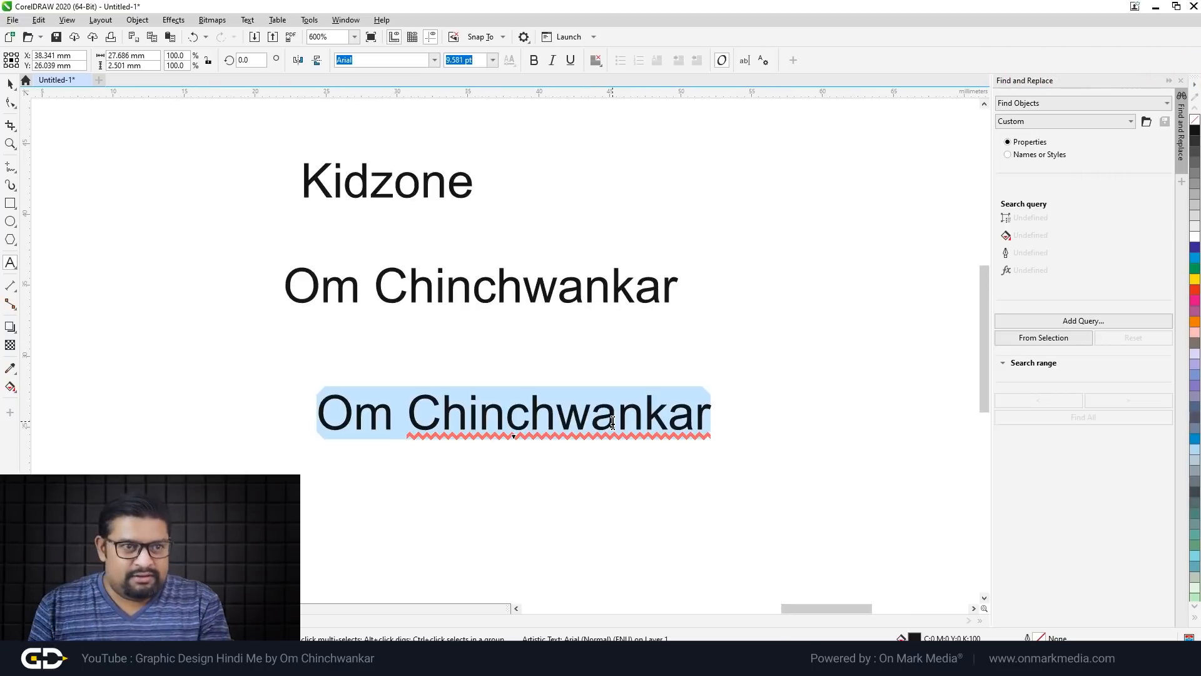
type("Art Tea")
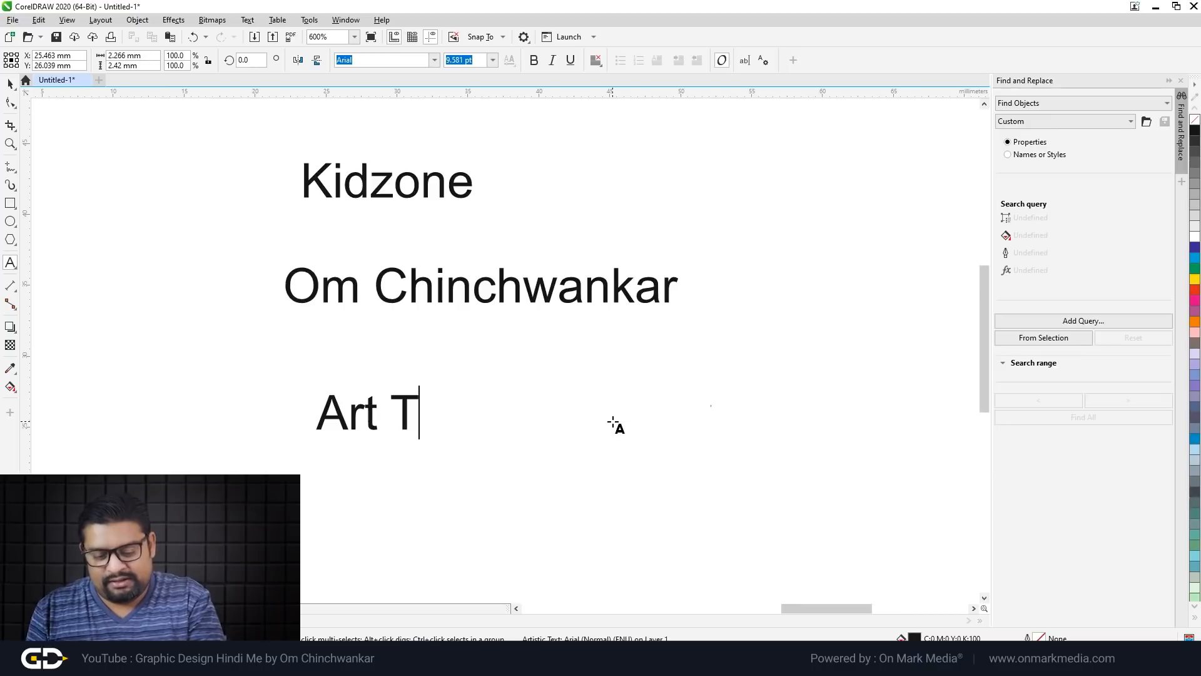
type("cher")
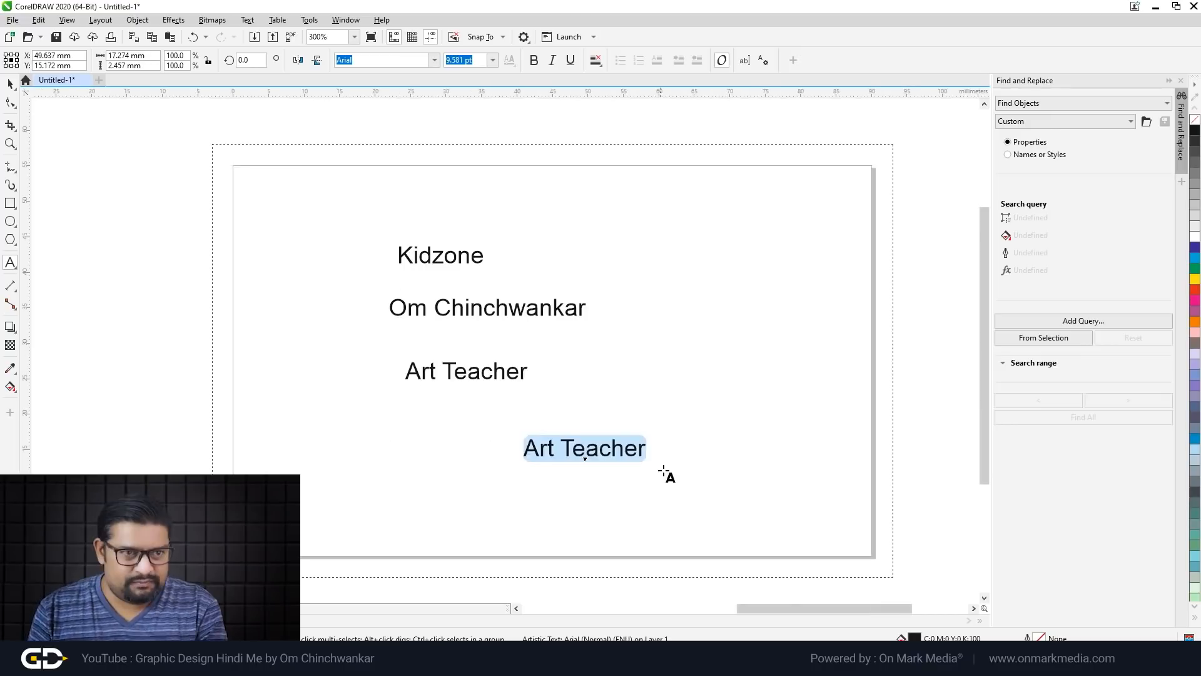
Step: Add a third text line containing the phone number
scroll(665, 469, "up", 2)
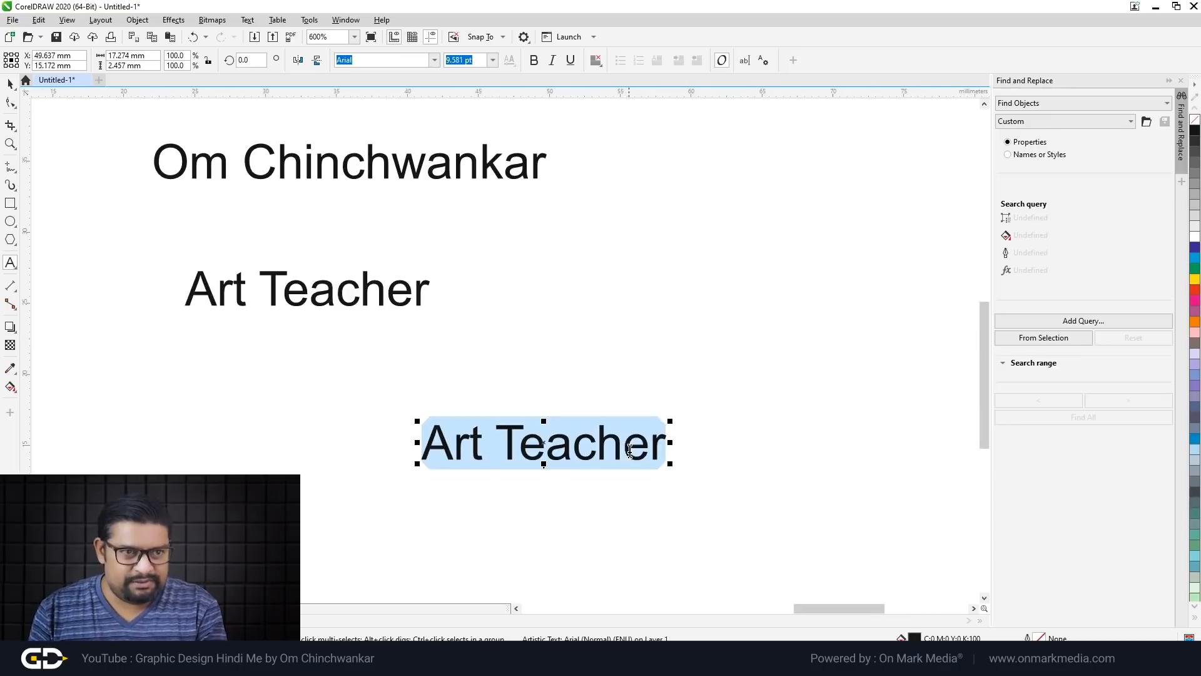
type("+91 80")
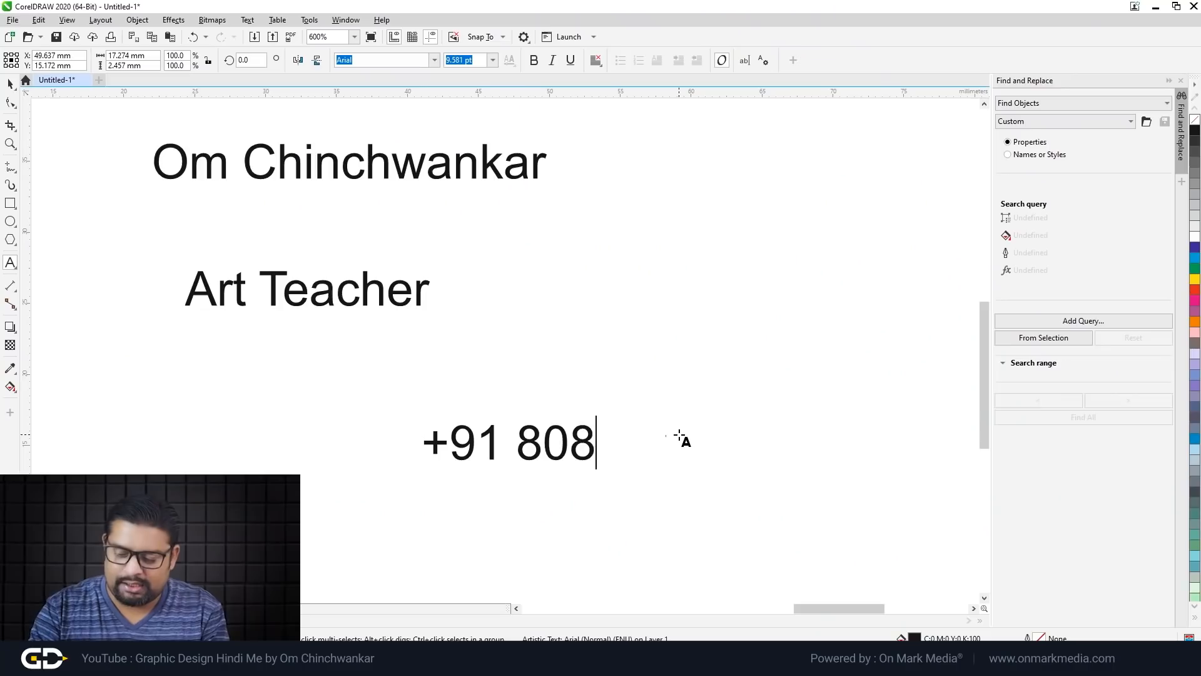
key("BackSpace")
key("BackSpace")
key("BackSpace")
type("123")
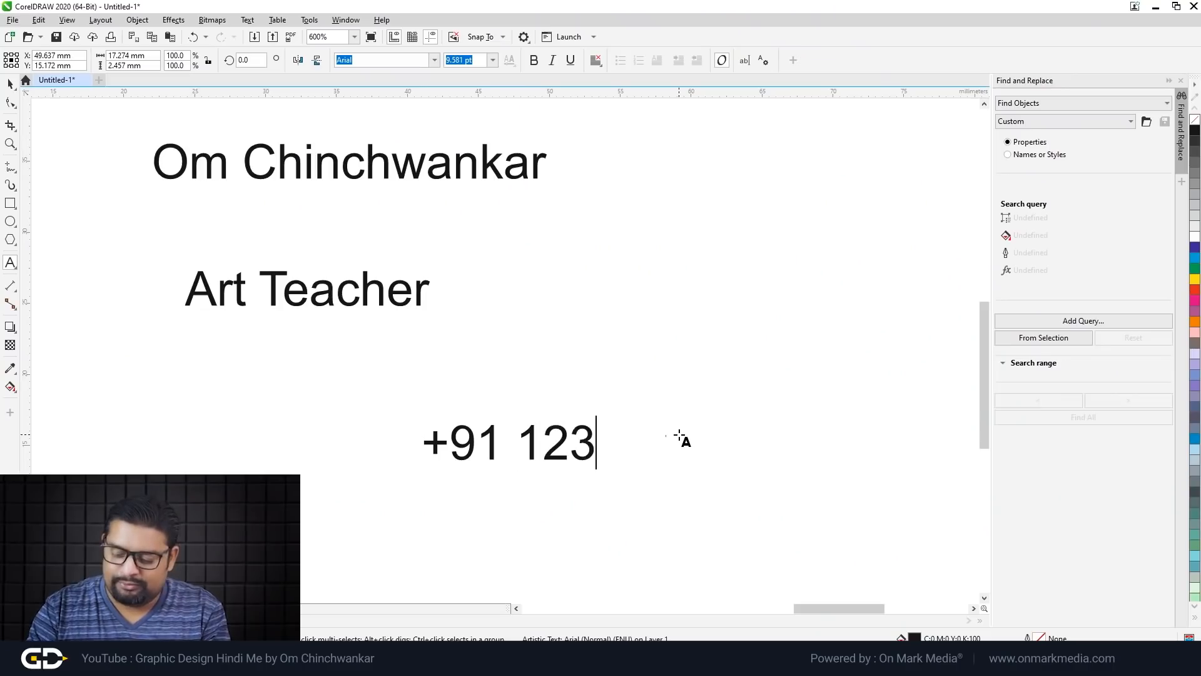
type("45678")
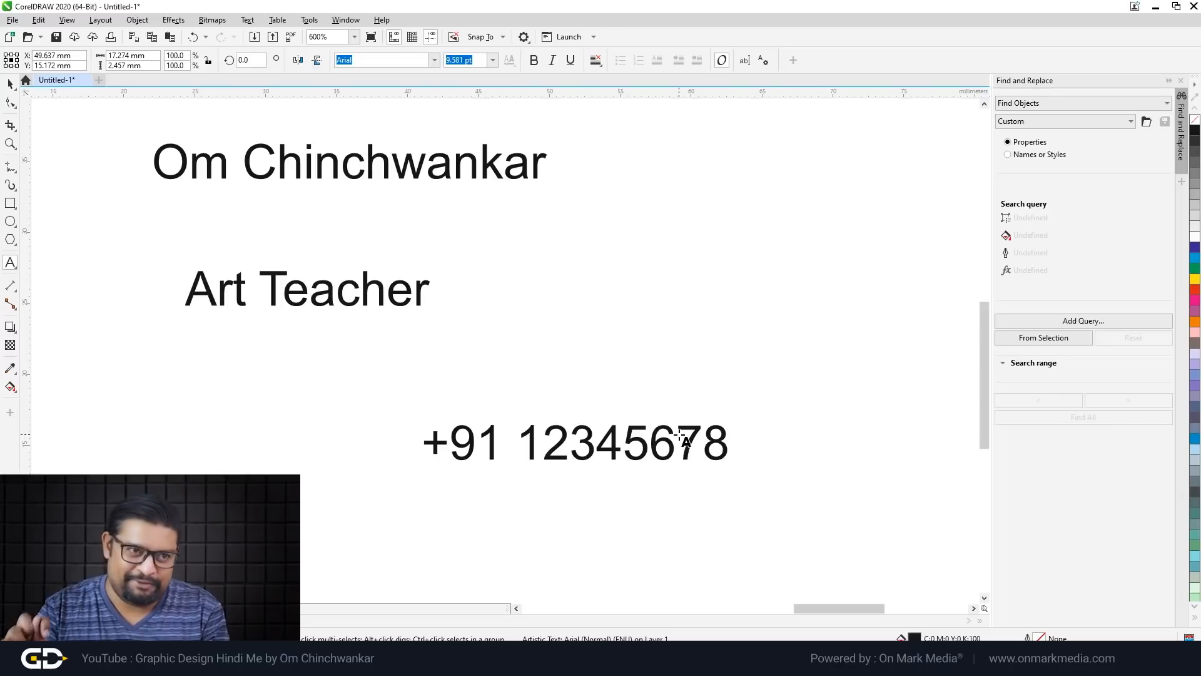
key("ctrl+space")
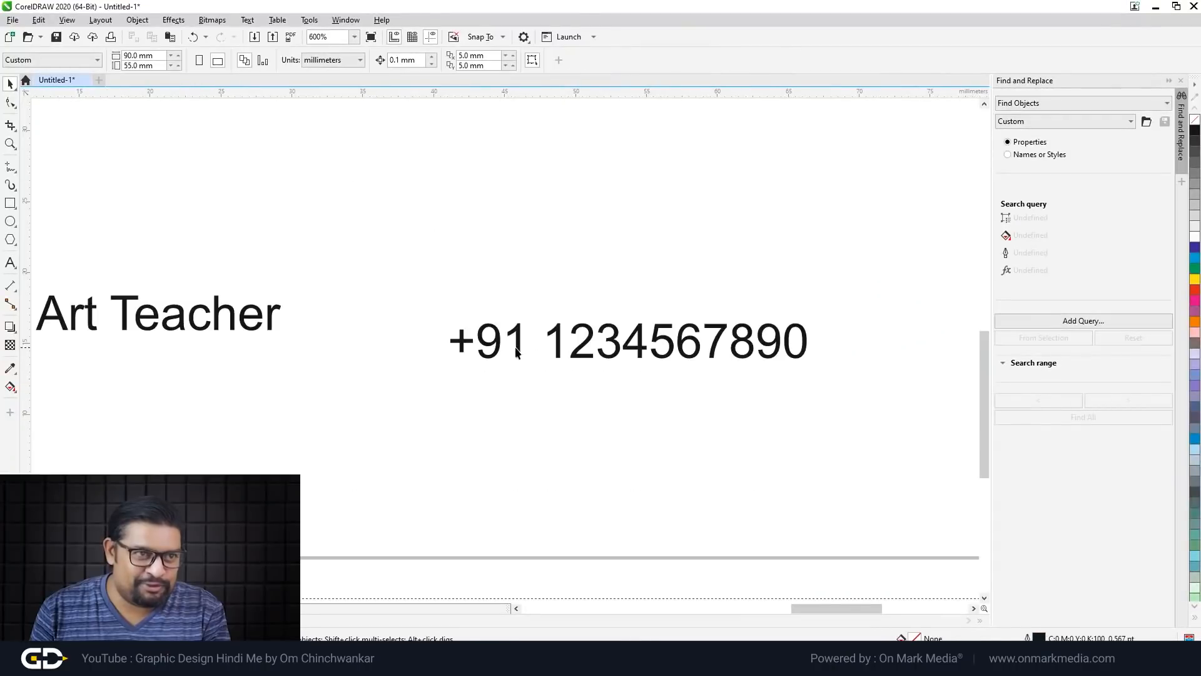
Step: Place a copy of the phone number beside Art Teacher and retype it as an e-mail address
left_click_drag(517, 352, 402, 333)
left_click_drag(494, 322, 315, 326)
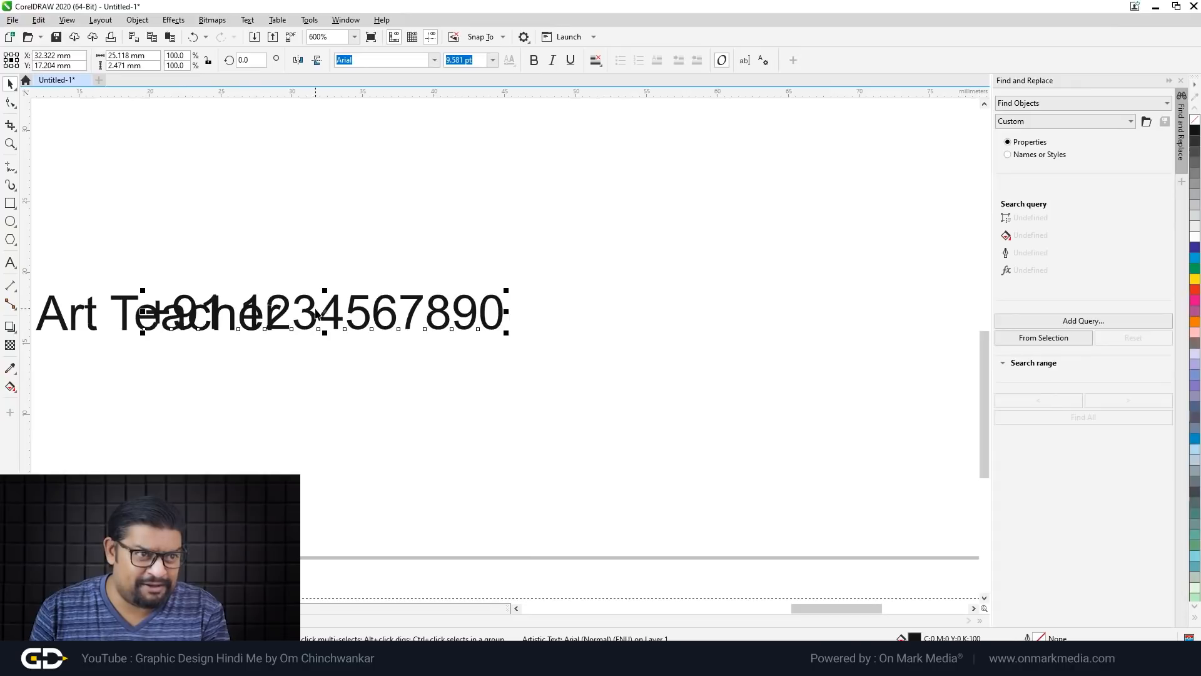
key("ctrl+z")
left_click_drag(567, 324, 677, 354)
scroll(457, 407, "down", 1)
right_click(676, 355)
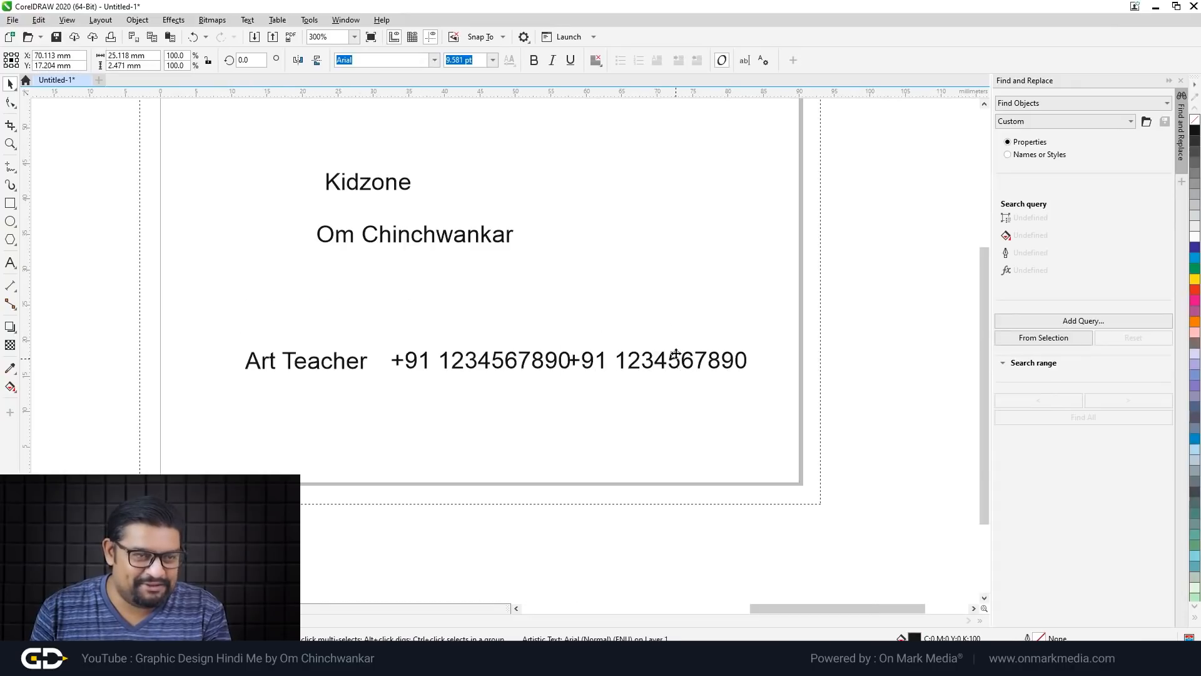
key("F8")
type("myemail@gmail.co")
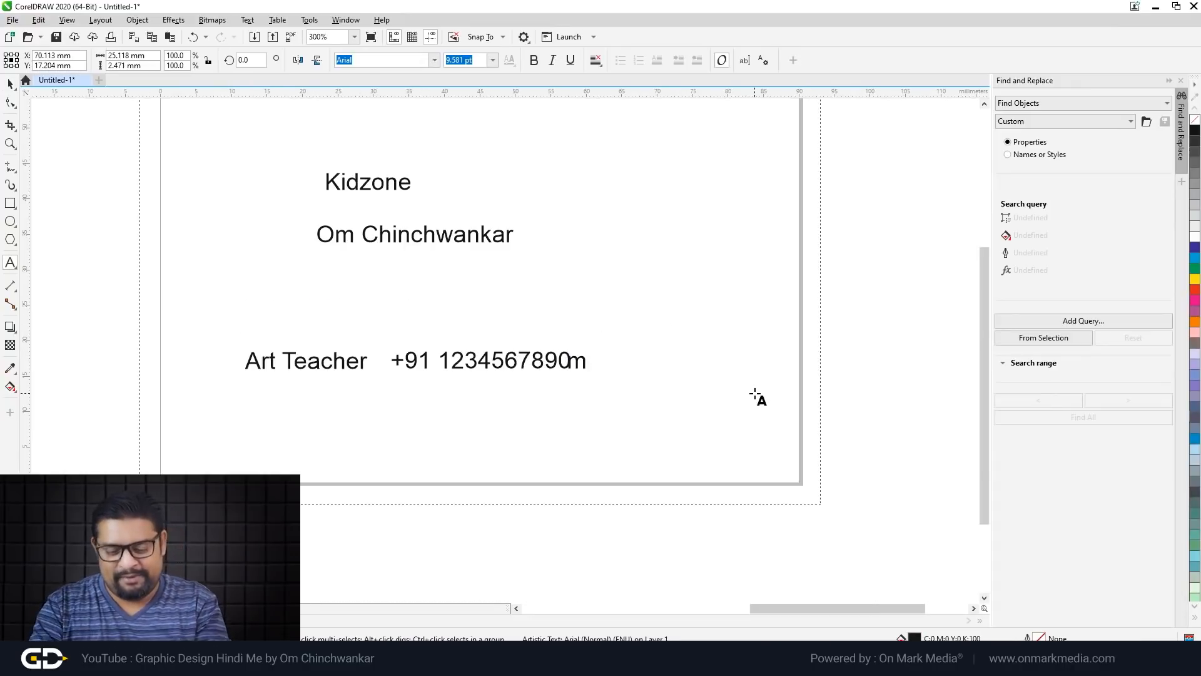
type("m")
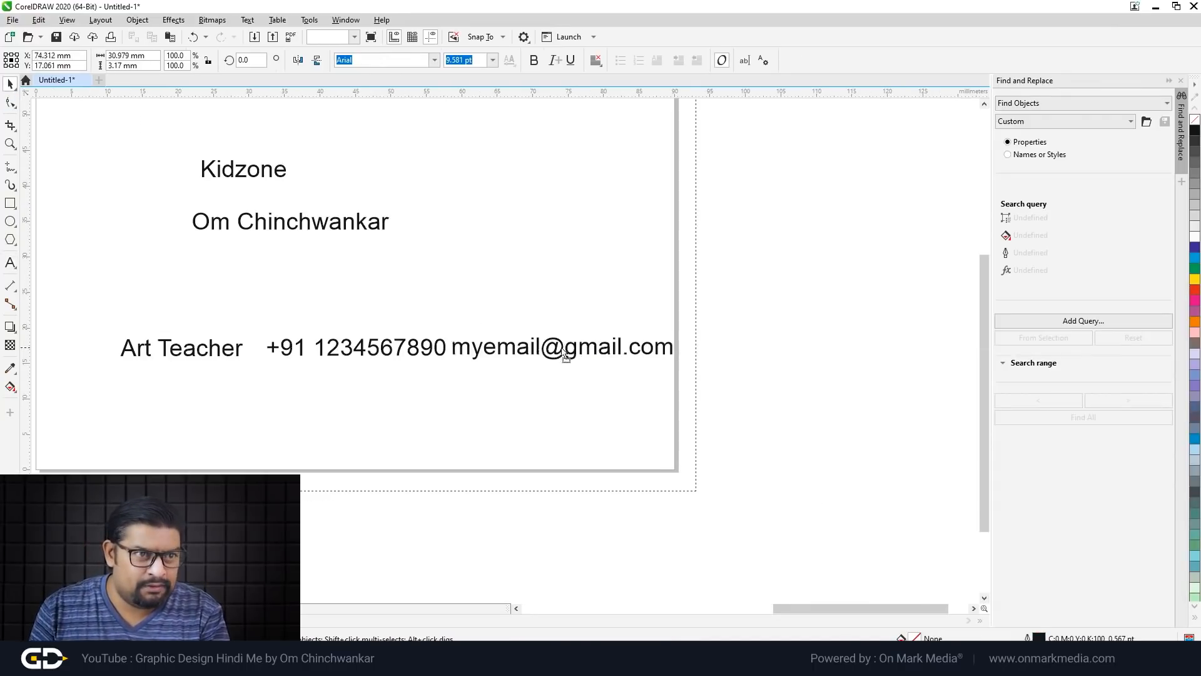
Step: Shift the e-mail and phone number text right so they sit in one row
left_click_drag(562, 349, 615, 350)
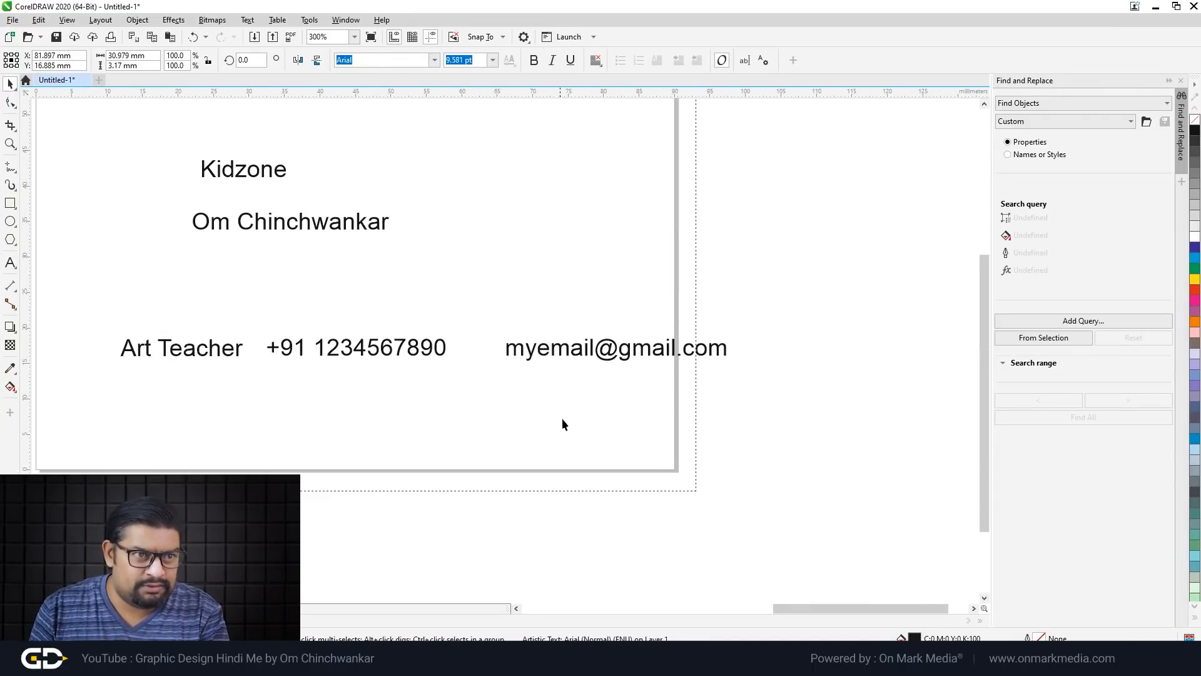
left_click(558, 420)
scroll(645, 420, "down", 1)
scroll(535, 374, "up", 1)
left_click_drag(524, 397, 551, 397)
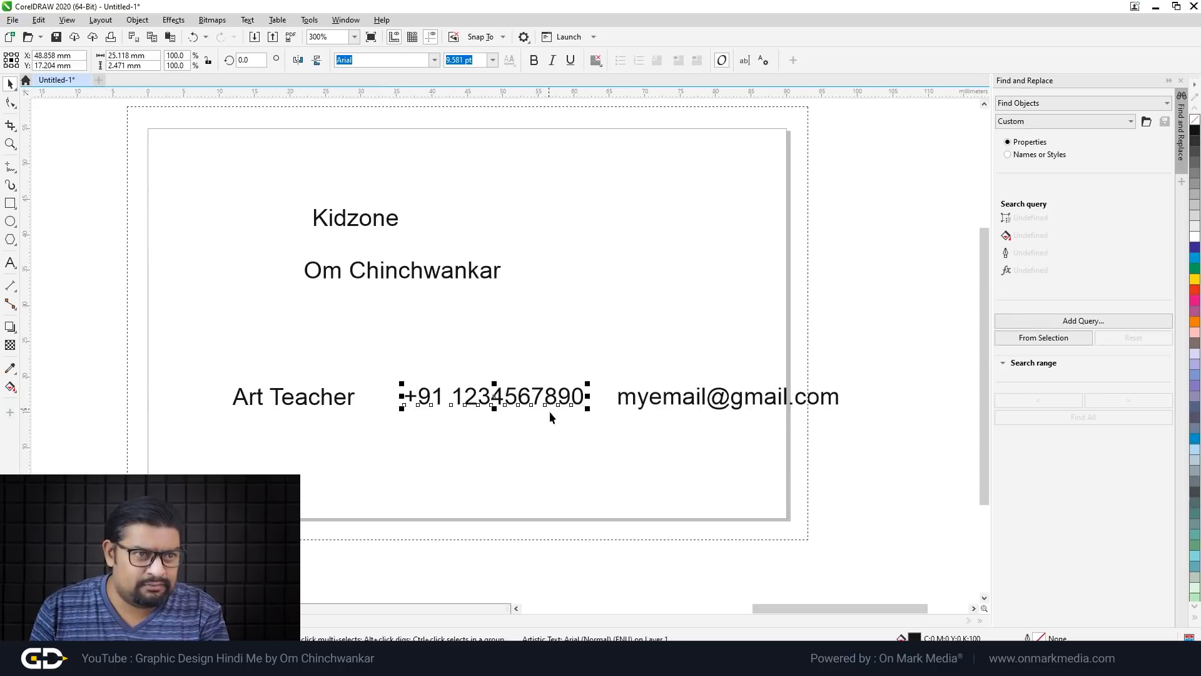
left_click(547, 452)
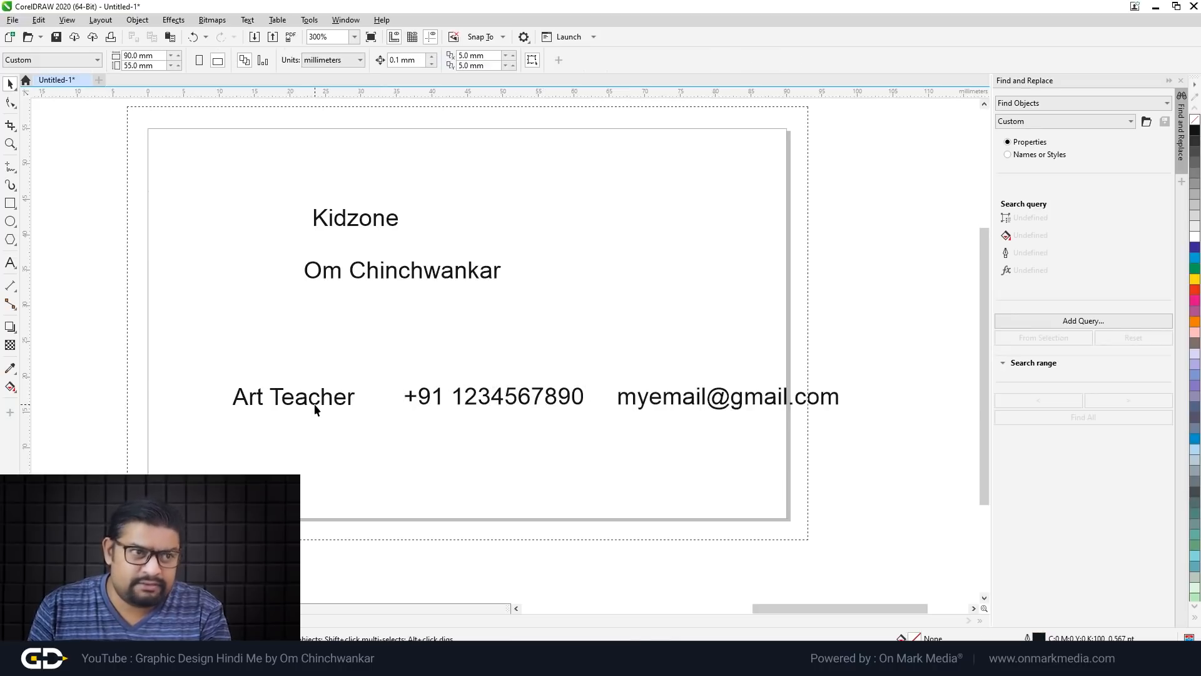
Step: Move the name just above Art Teacher, enlarge it, and enlarge the Kidzone heading
left_click_drag(410, 274, 341, 358)
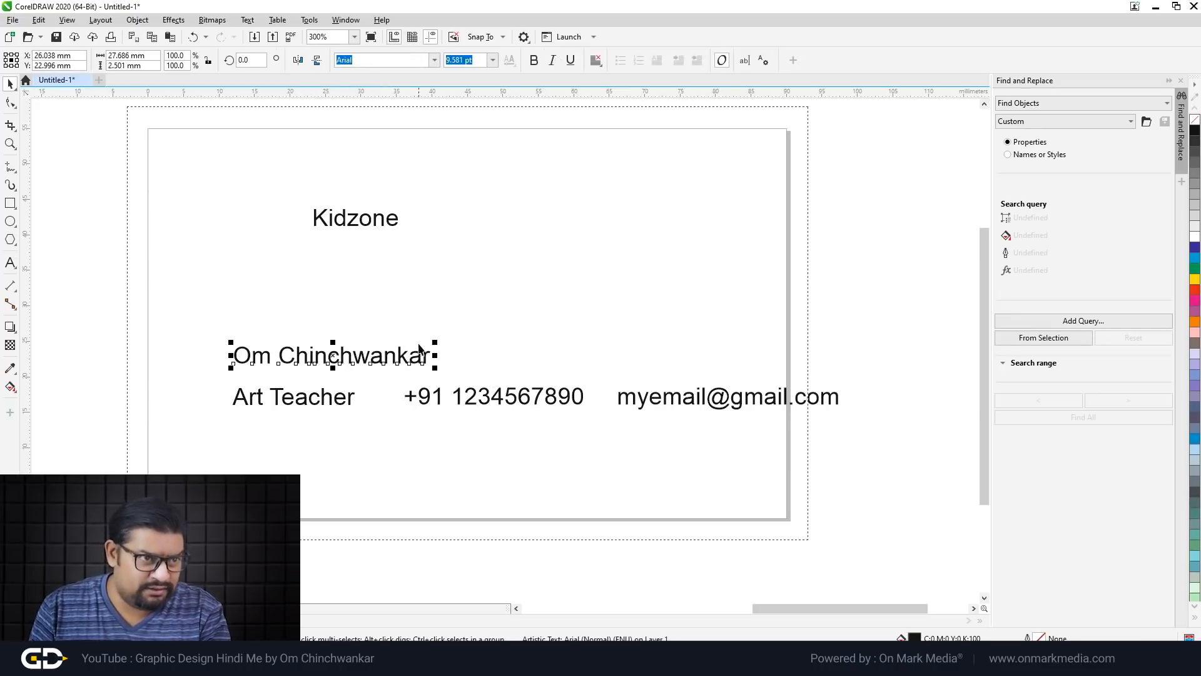
left_click_drag(431, 346, 480, 338)
left_click(571, 313)
left_click_drag(373, 226, 474, 250)
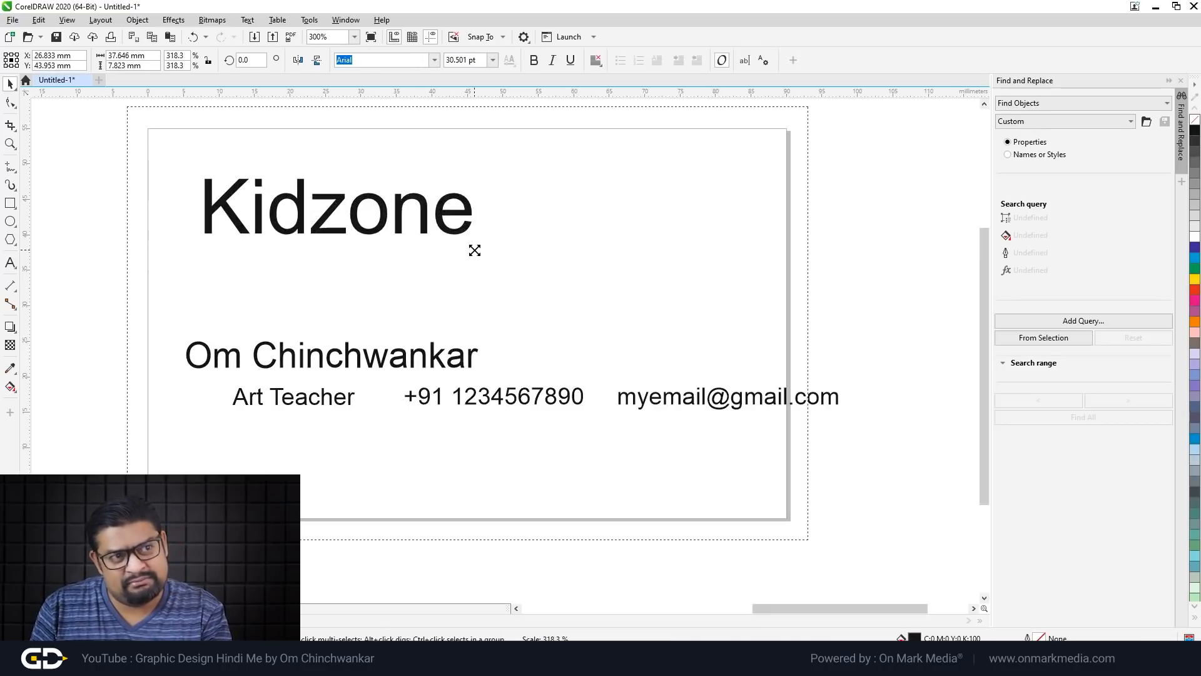
left_click(566, 289)
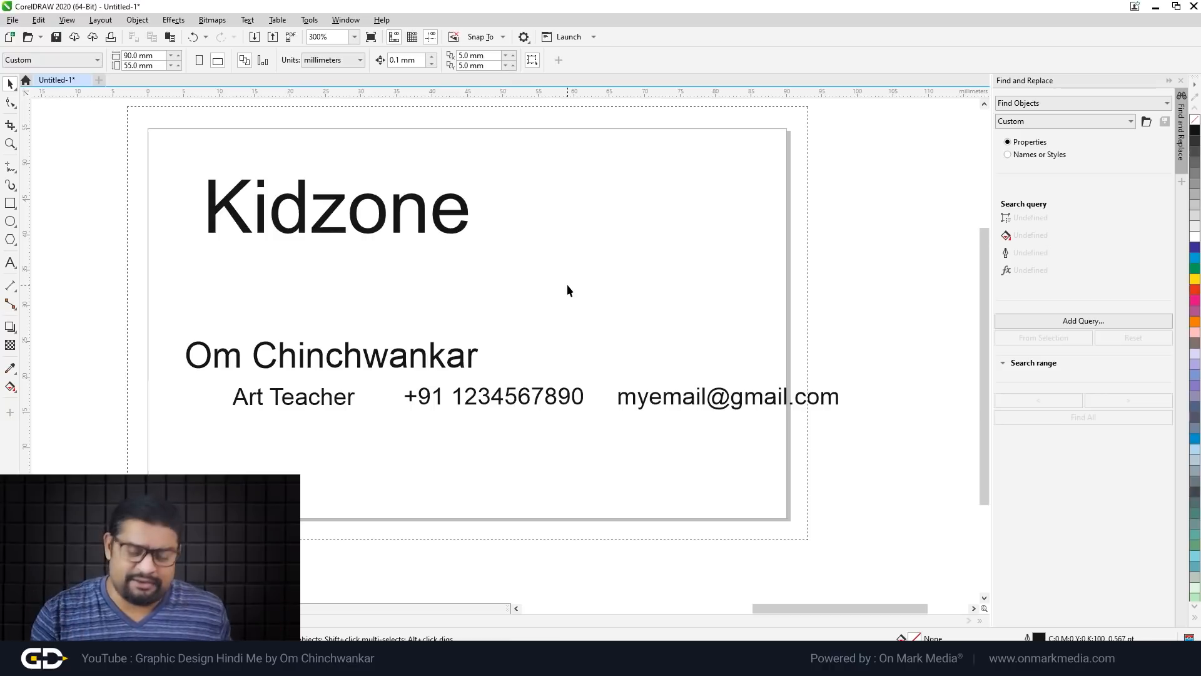
scroll(529, 328, "down", 2)
scroll(519, 275, "up", 2)
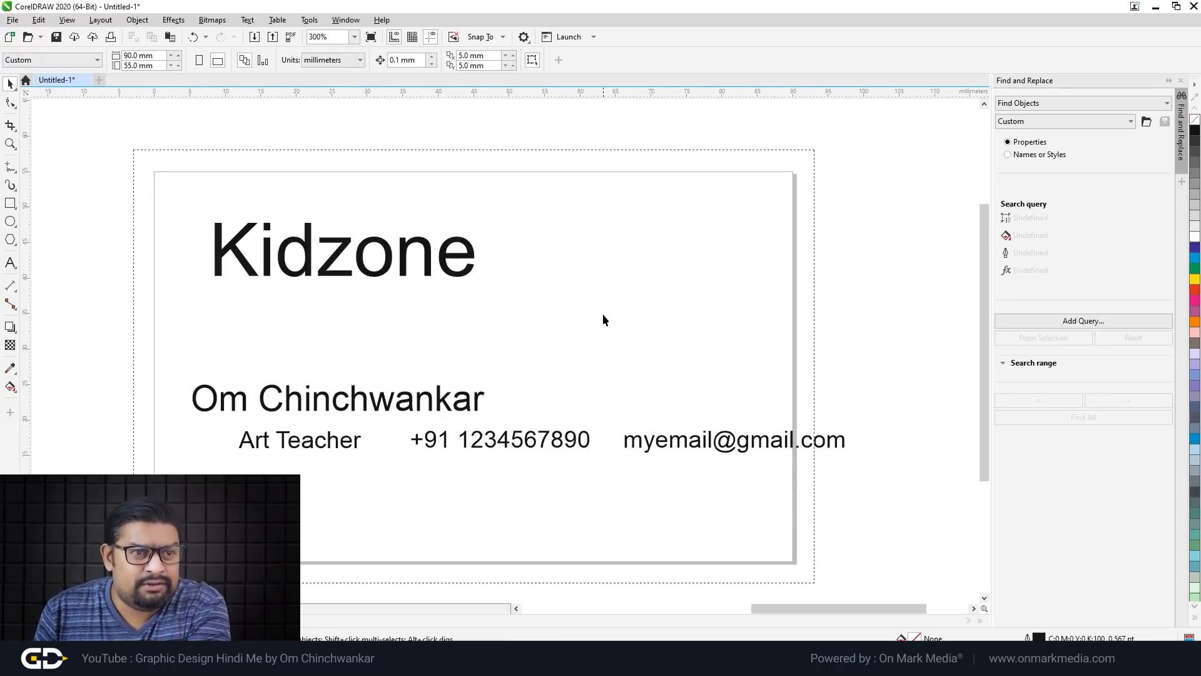
Step: Change the Kidzone heading's font from Arial to hakuno at 29.644 pt
left_click_drag(165, 215, 570, 313)
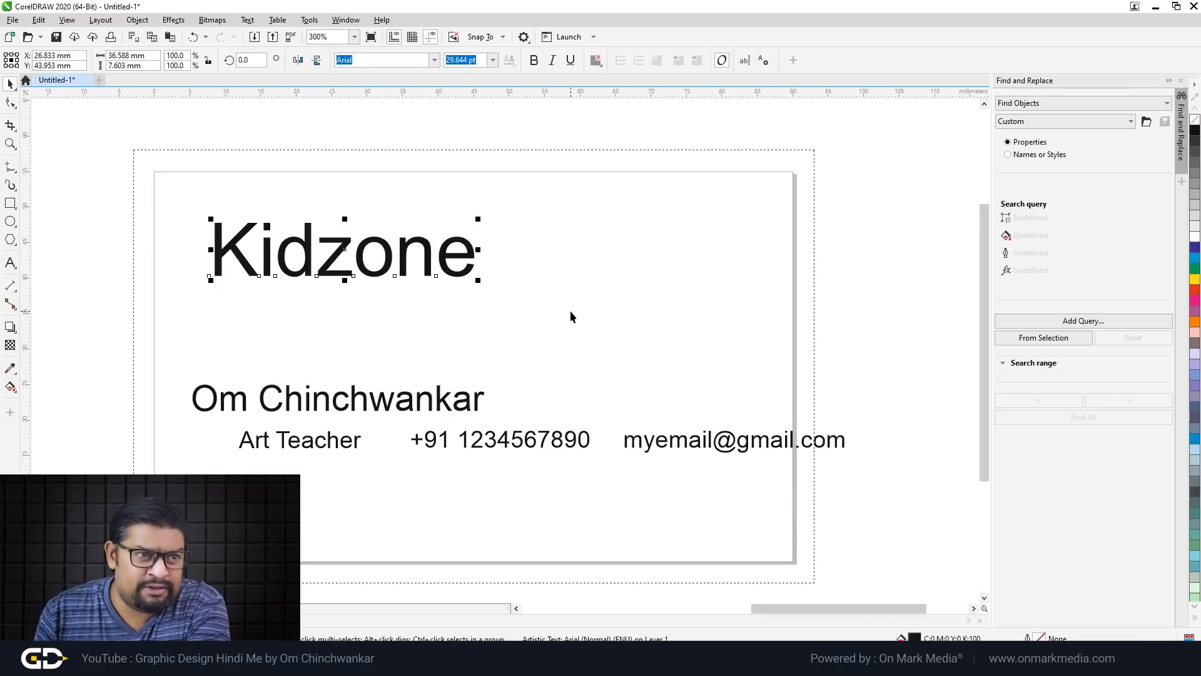
left_click(396, 279)
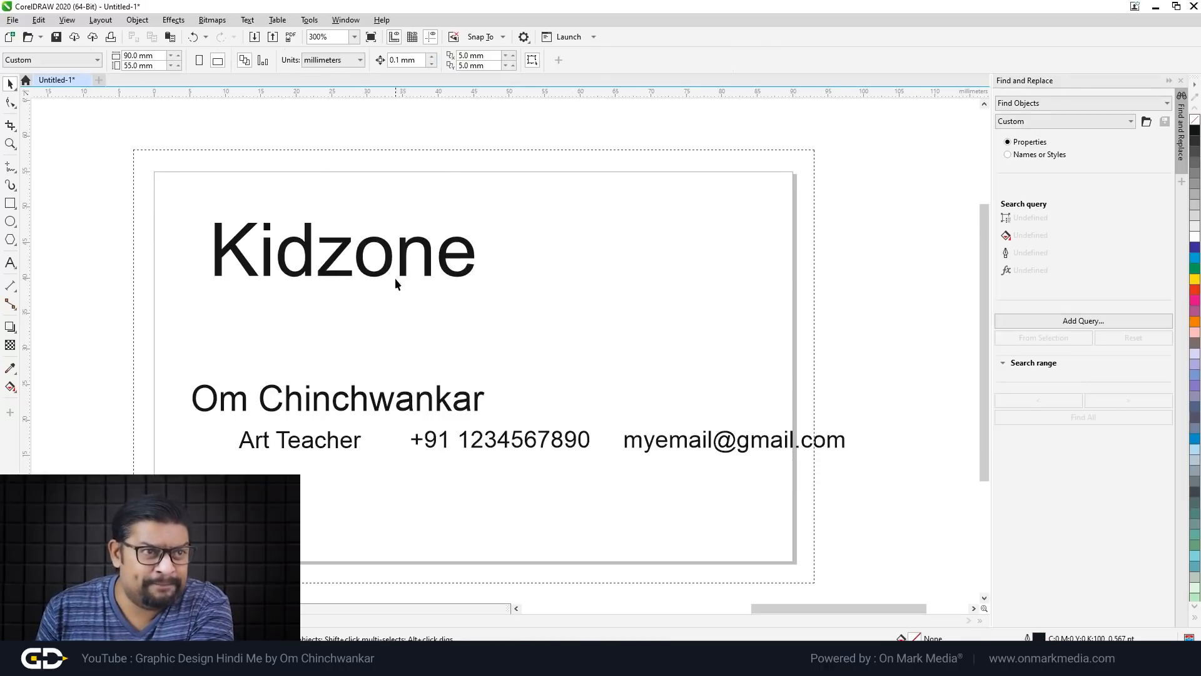
left_click_drag(402, 267, 403, 268)
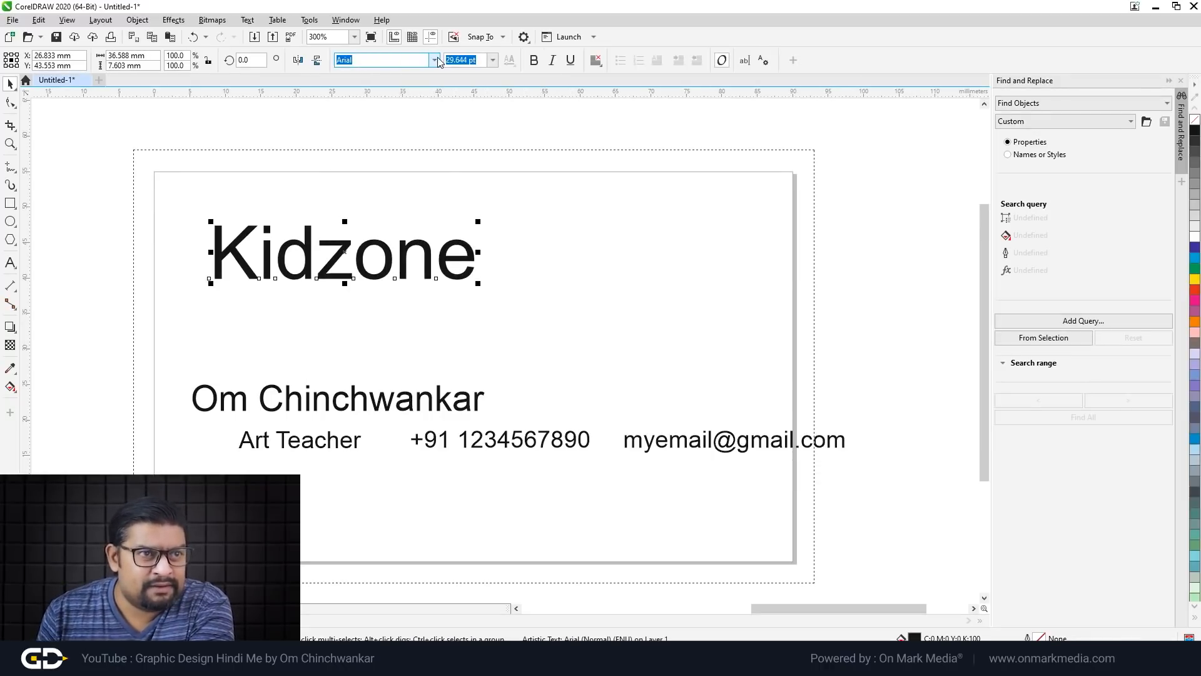
left_click(435, 59)
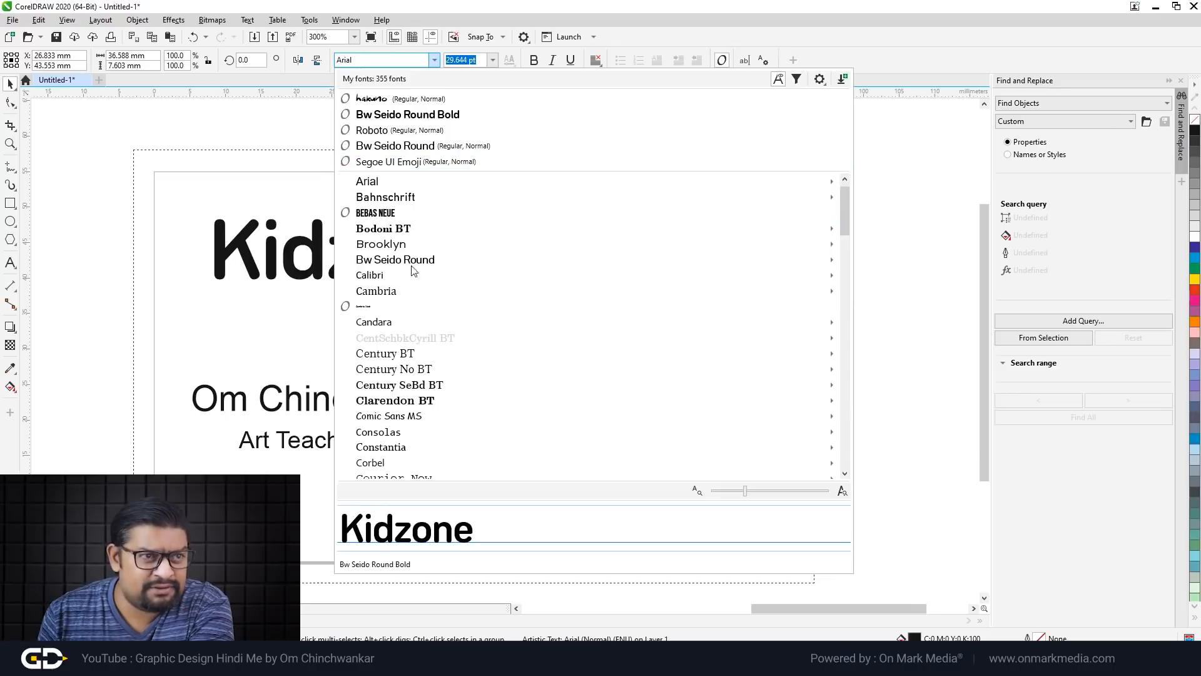
scroll(441, 339, "down", 3)
scroll(440, 339, "down", 6)
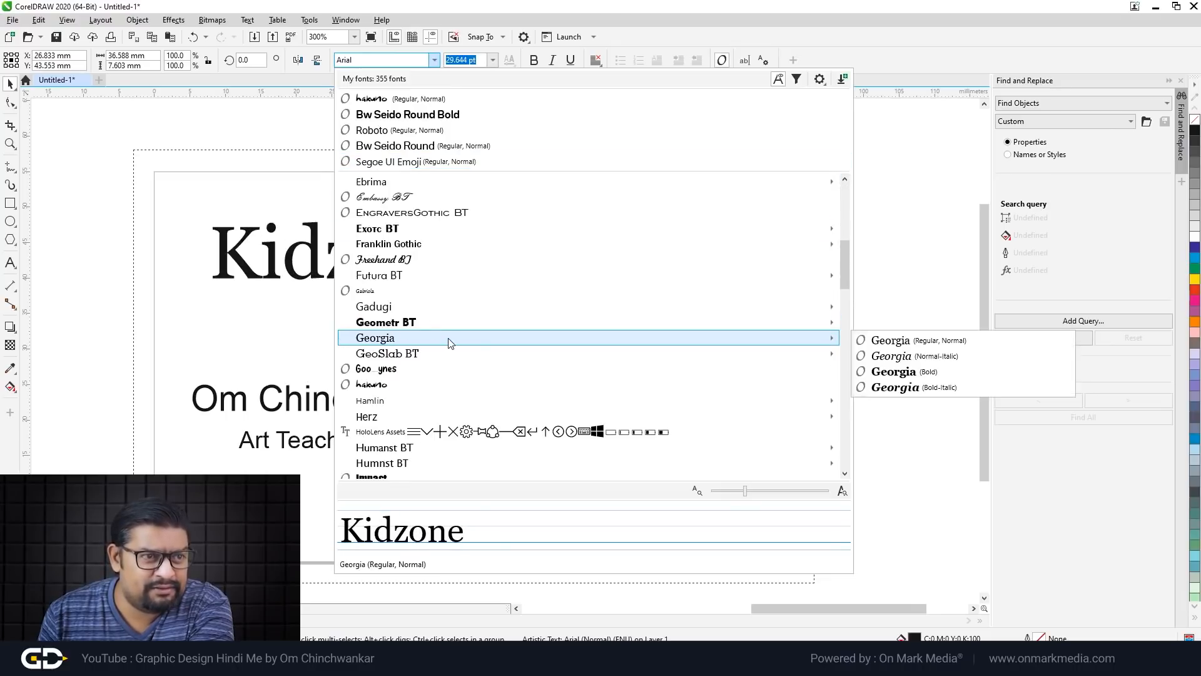
scroll(448, 342, "down", 1)
scroll(449, 342, "down", 10)
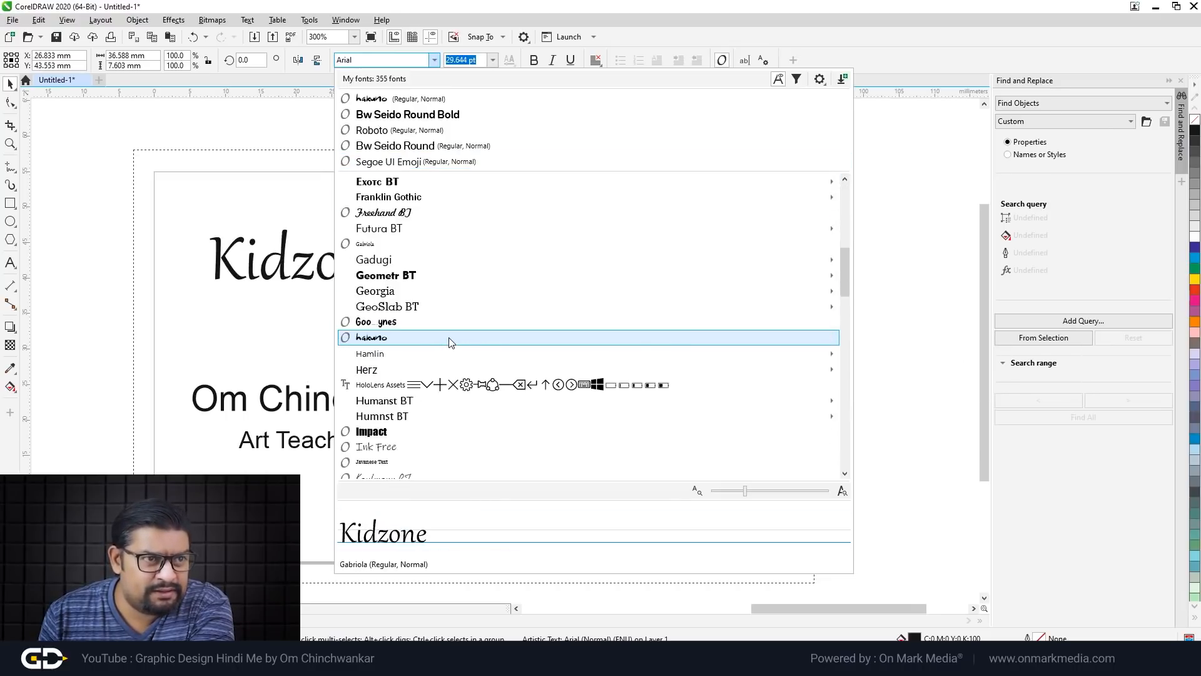
mouse_move(450, 340)
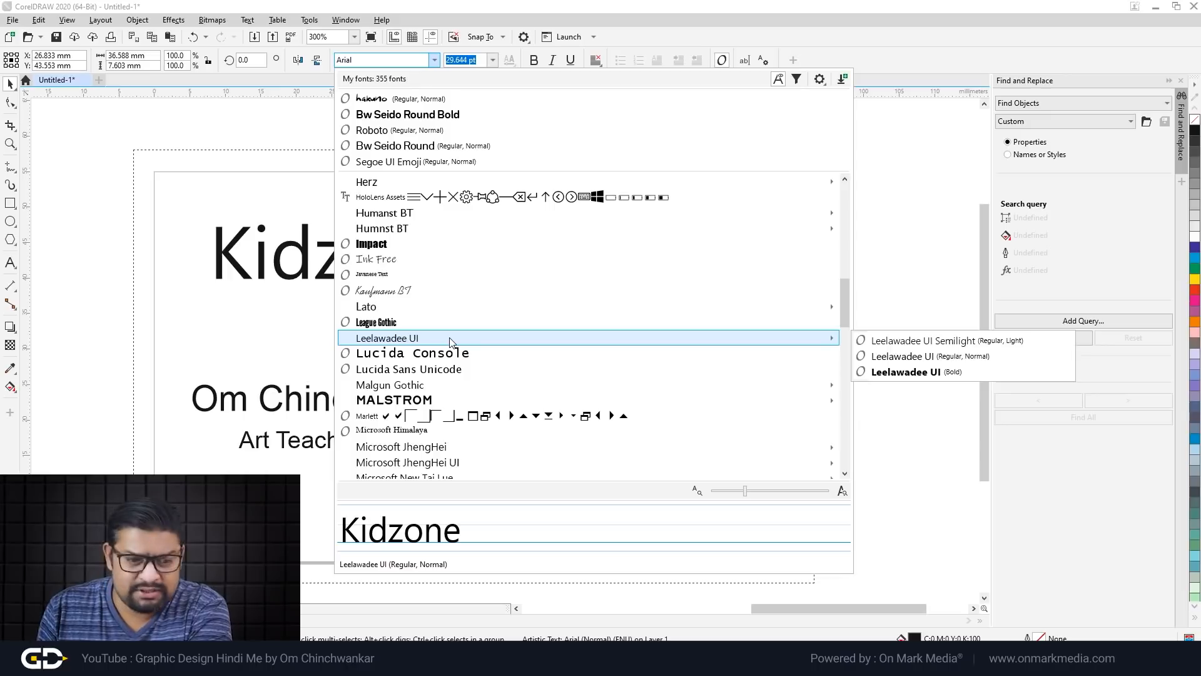
scroll(450, 342, "down", 12)
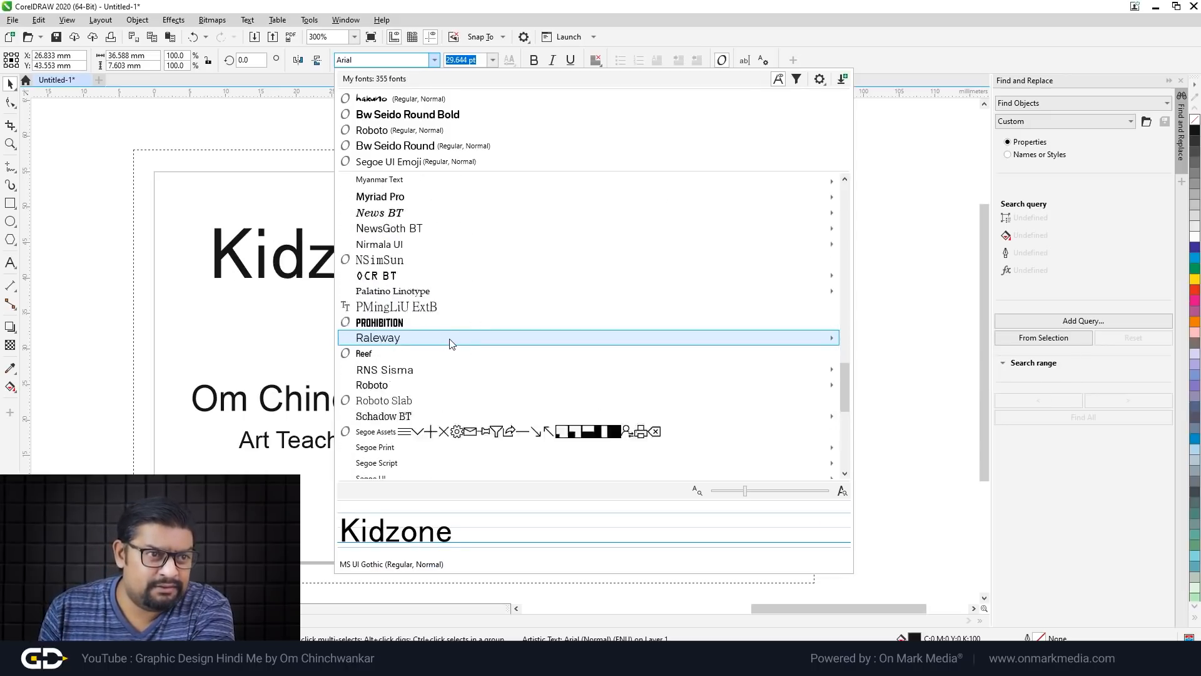
scroll(450, 342, "down", 6)
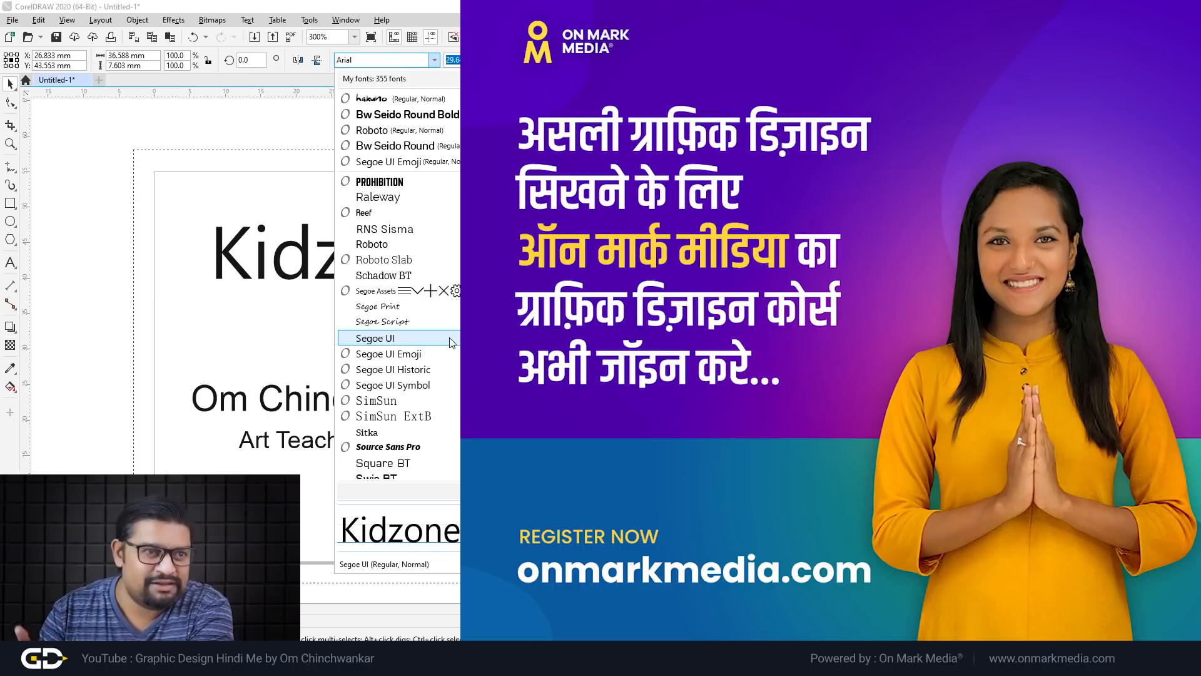
scroll(450, 342, "down", 9)
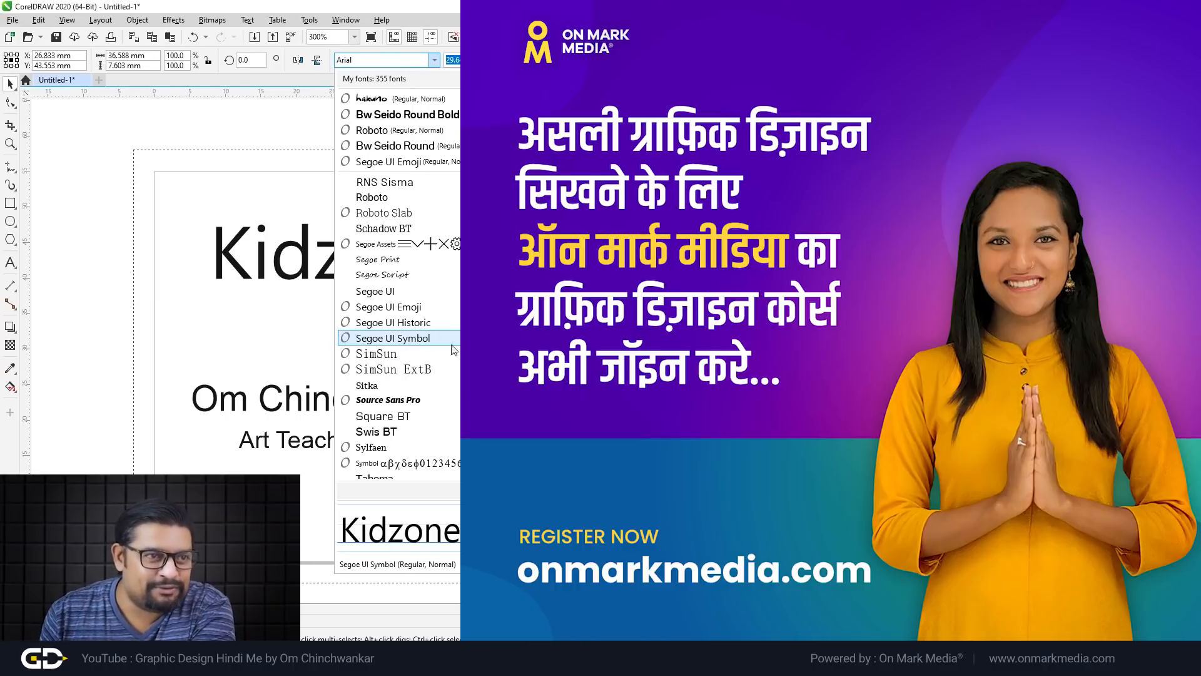
scroll(852, 475, "down", 12)
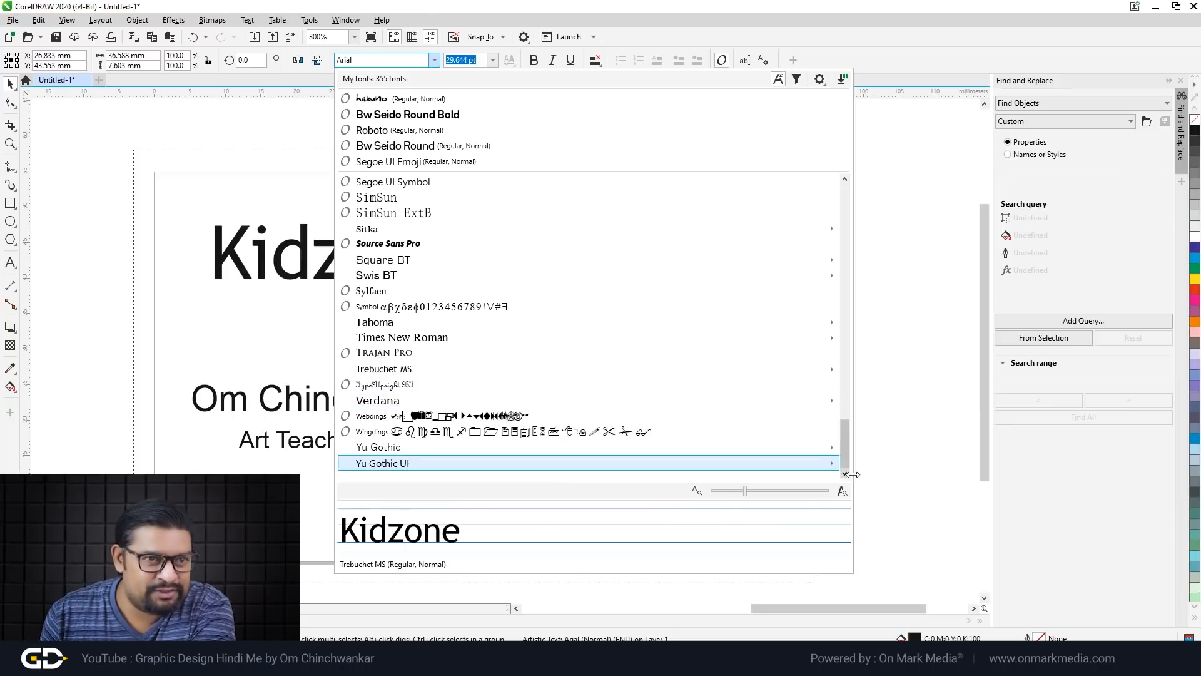
left_click_drag(842, 449, 849, 324)
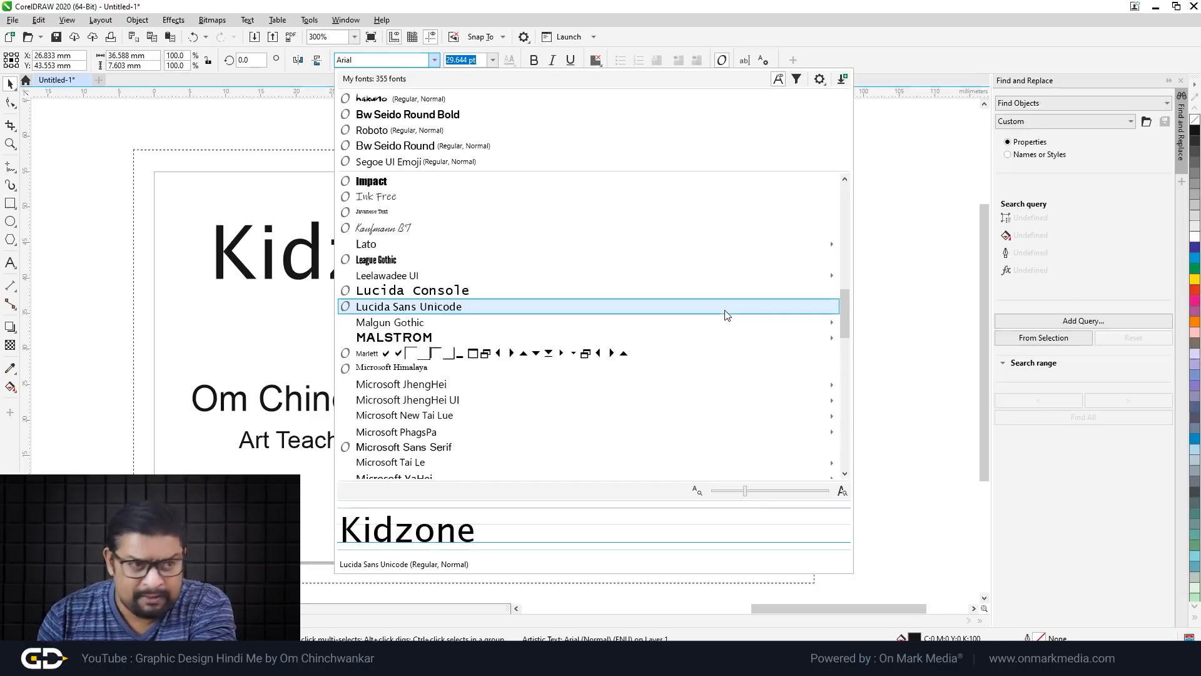
scroll(601, 294, "up", 4)
mouse_move(582, 313)
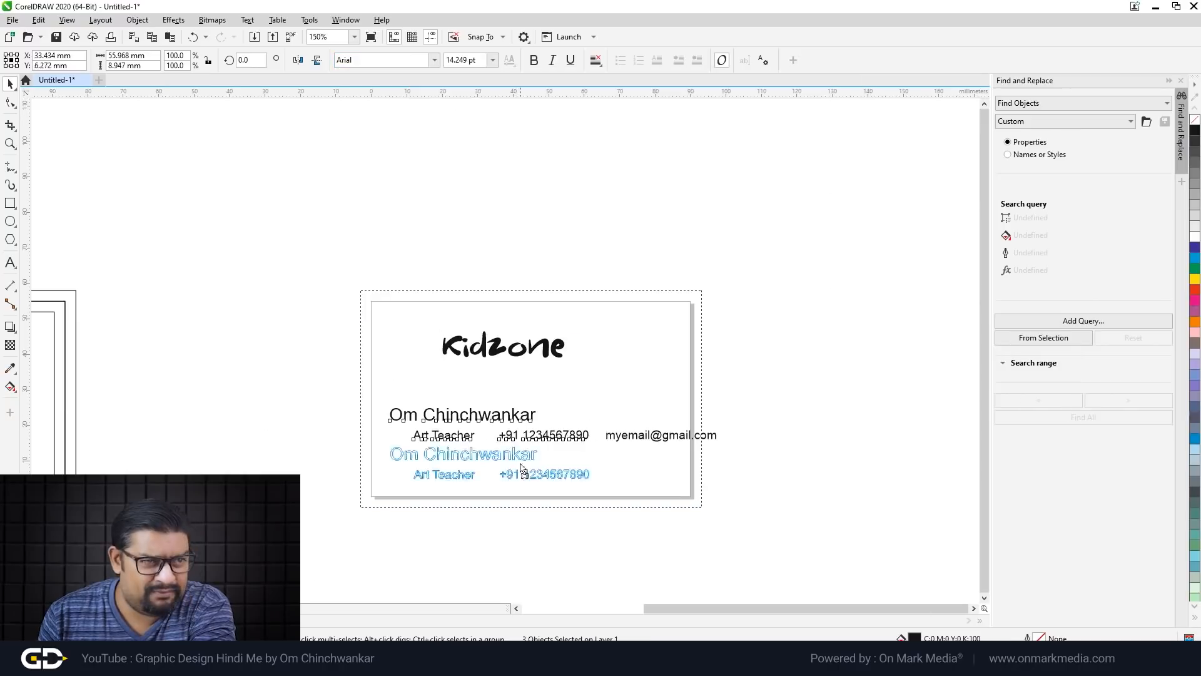
Step: Move the name/title/phone group and the e-mail text below the card
left_click_drag(521, 468, 525, 539)
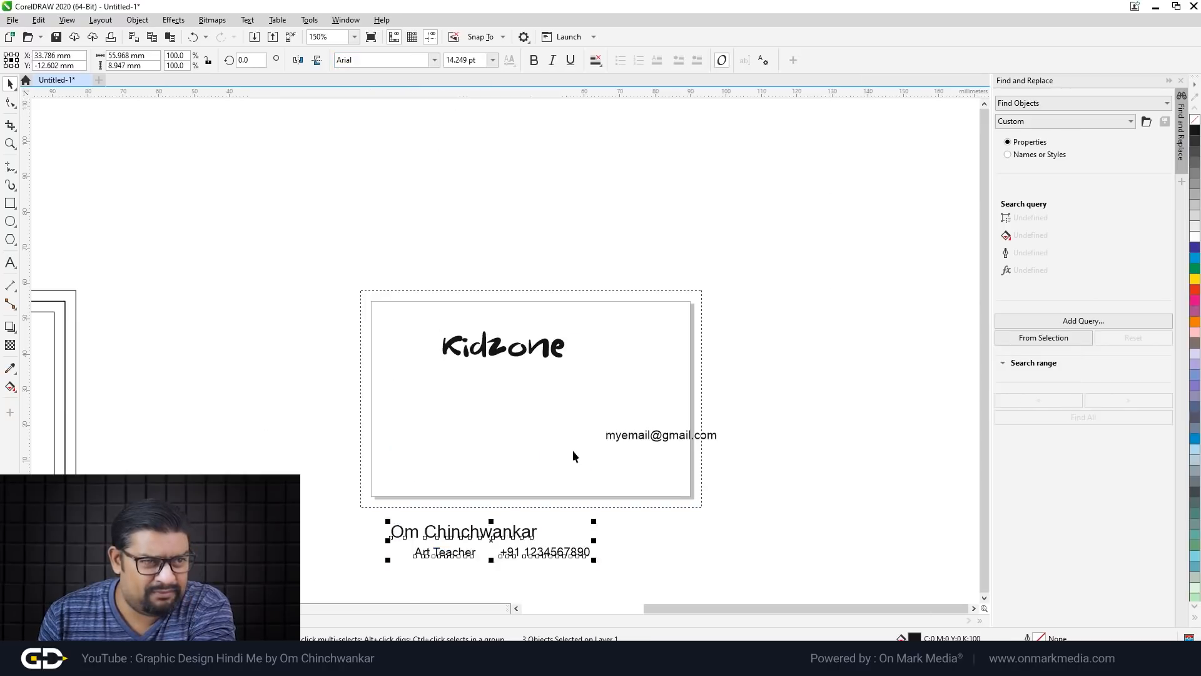
scroll(573, 443, "up", 2)
scroll(742, 403, "down", 2)
left_click_drag(741, 426, 742, 538)
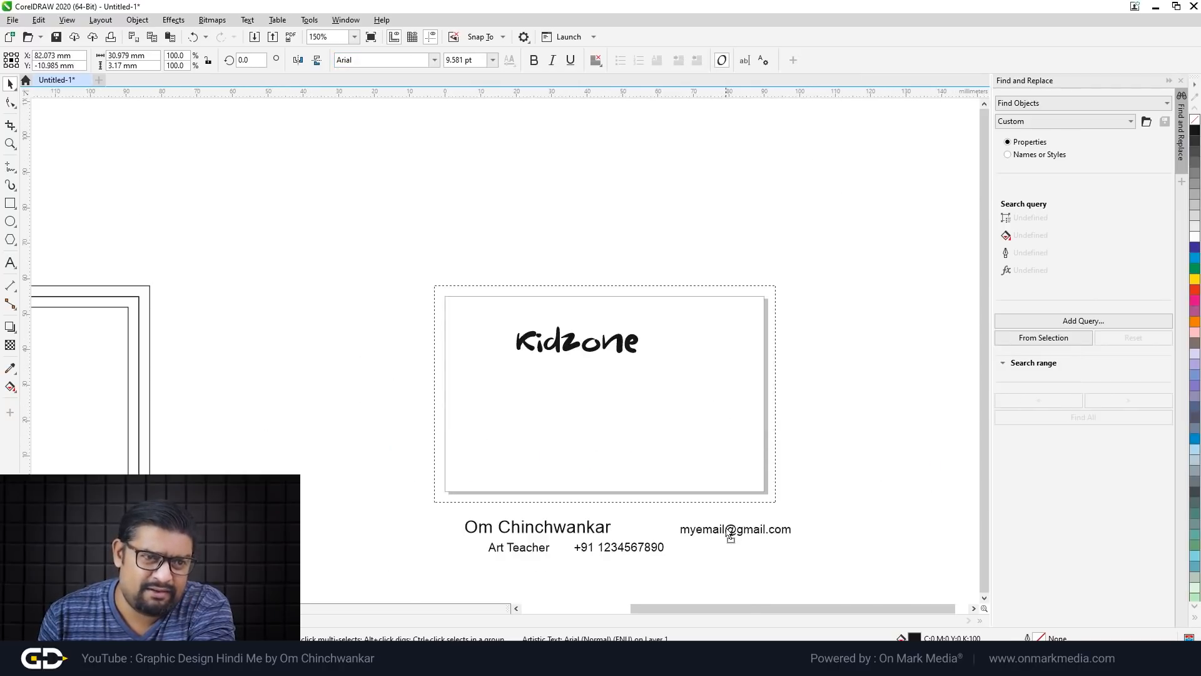
scroll(598, 376, "up", 4)
left_click(605, 391)
left_click(565, 287)
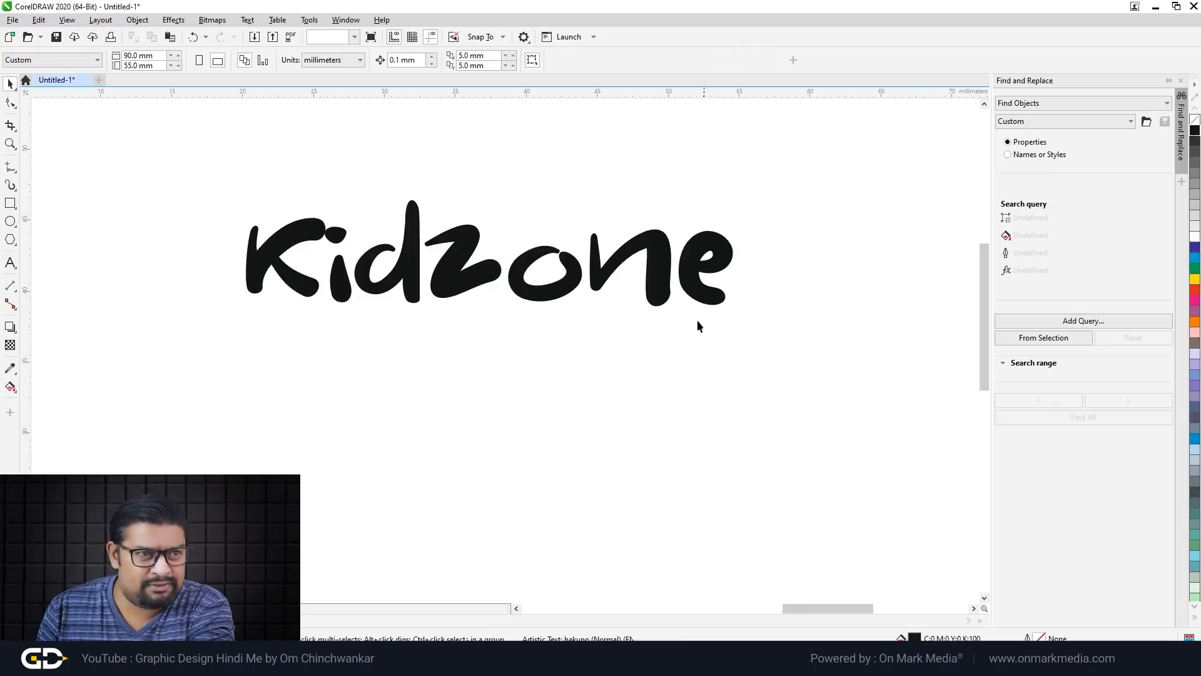
Step: Drag the Kidzone heading down and slightly right to centre it on the card
scroll(598, 309, "down", 2)
left_click_drag(527, 307, 577, 431)
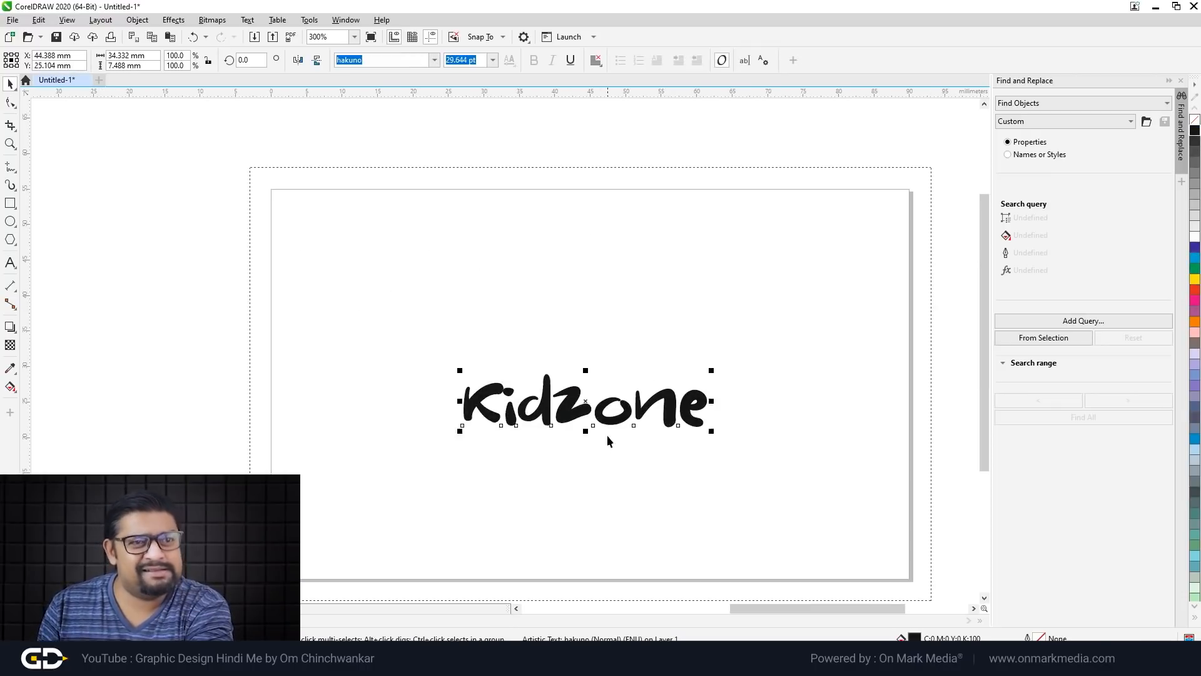
scroll(577, 427, "up", 2)
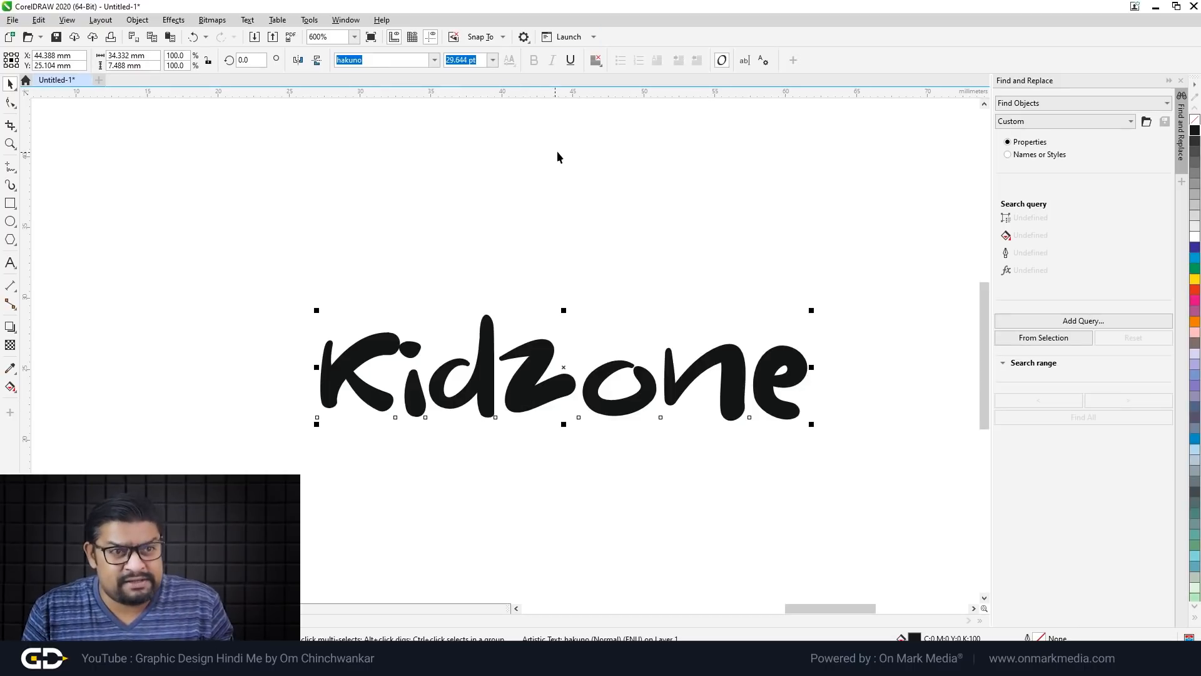
left_click(573, 217)
scroll(510, 283, "down", 2)
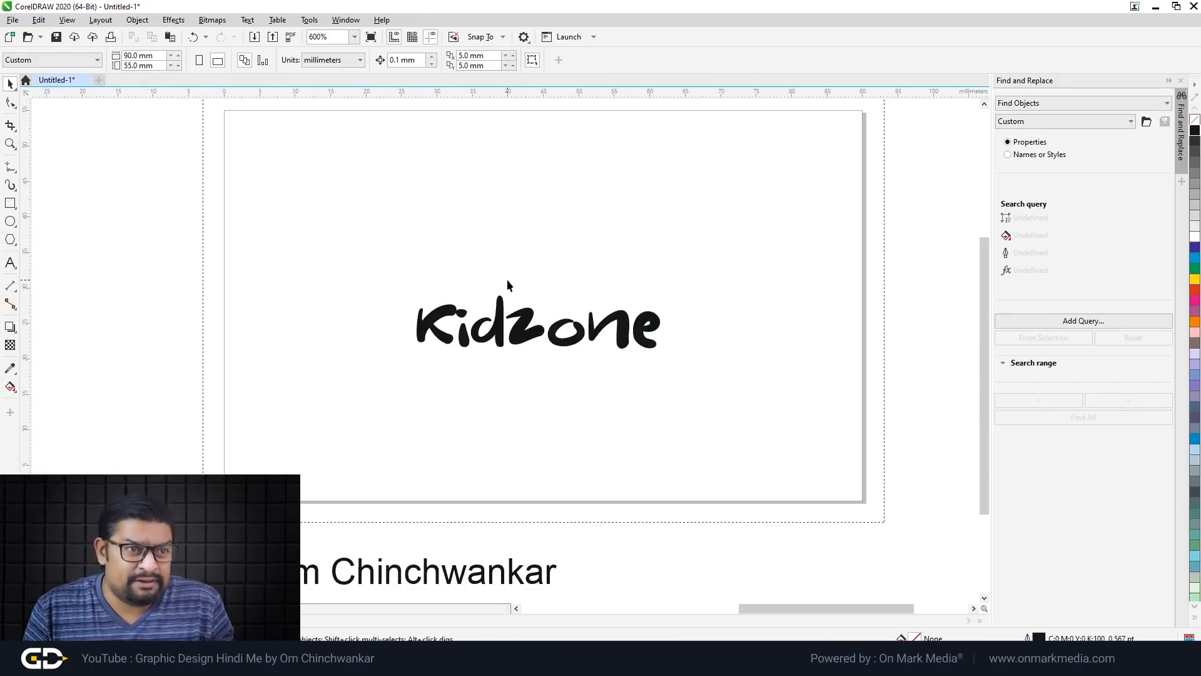
left_click(495, 323)
scroll(494, 323, "up", 2)
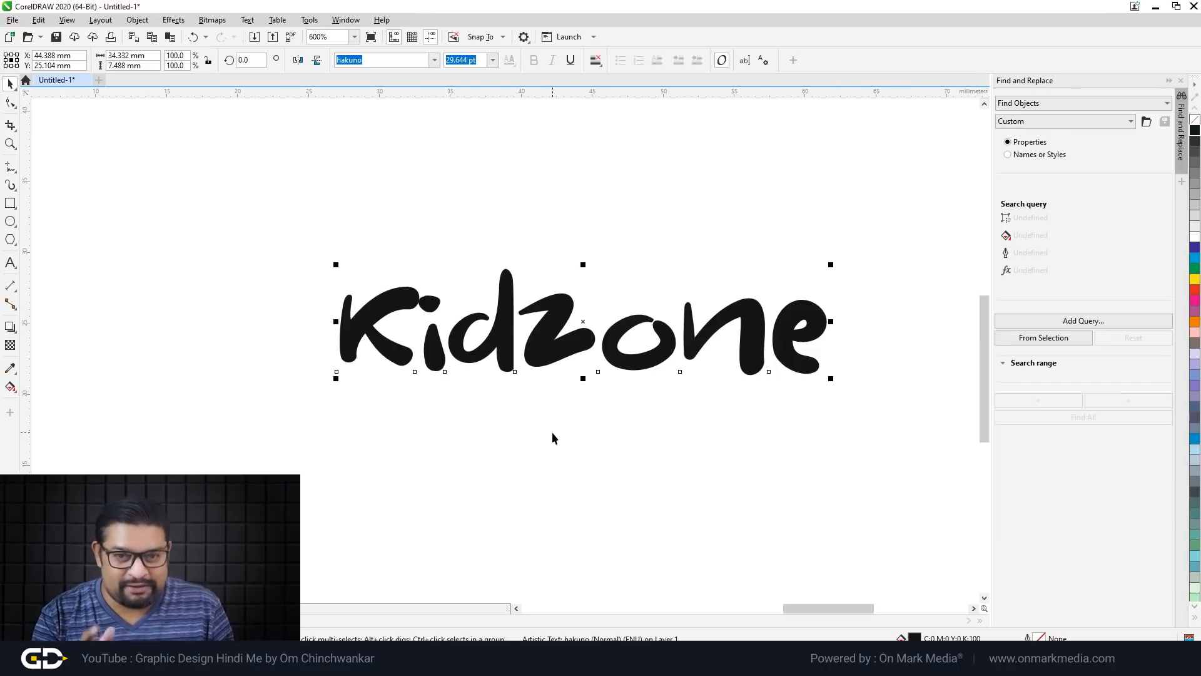
Step: Convert the Kidzone text to curves (Ctrl+Q)
right_click(558, 318)
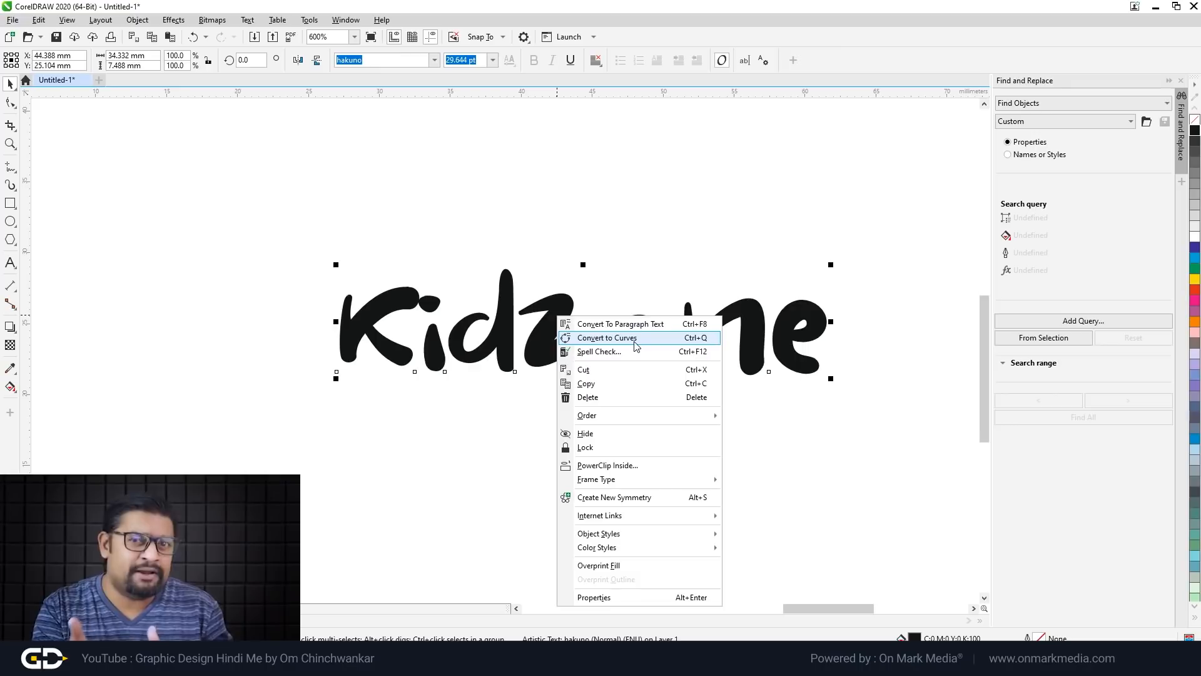
left_click(636, 346)
scroll(448, 303, "up", 3)
Step: Delete the i dot's nodes with the Shape tool, leaving 115 nodes on 8 subpaths
key("F10")
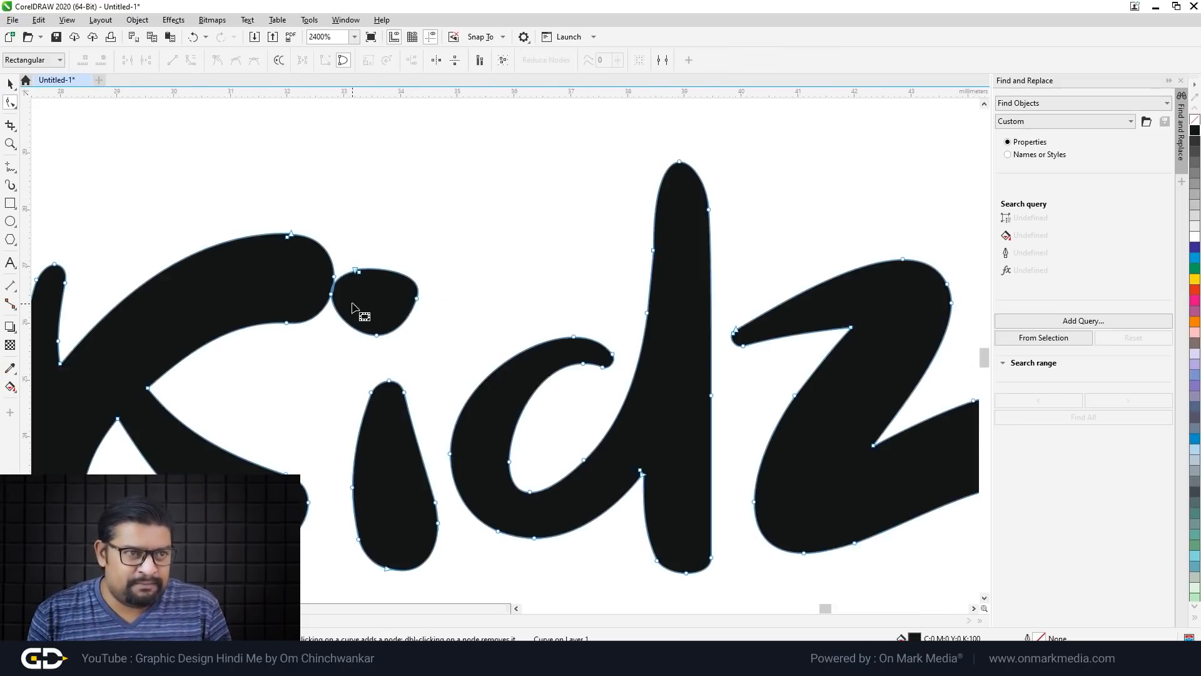
scroll(357, 314, "up", 4)
scroll(331, 289, "down", 2)
left_click_drag(325, 287, 417, 294)
left_click_drag(389, 142, 726, 485)
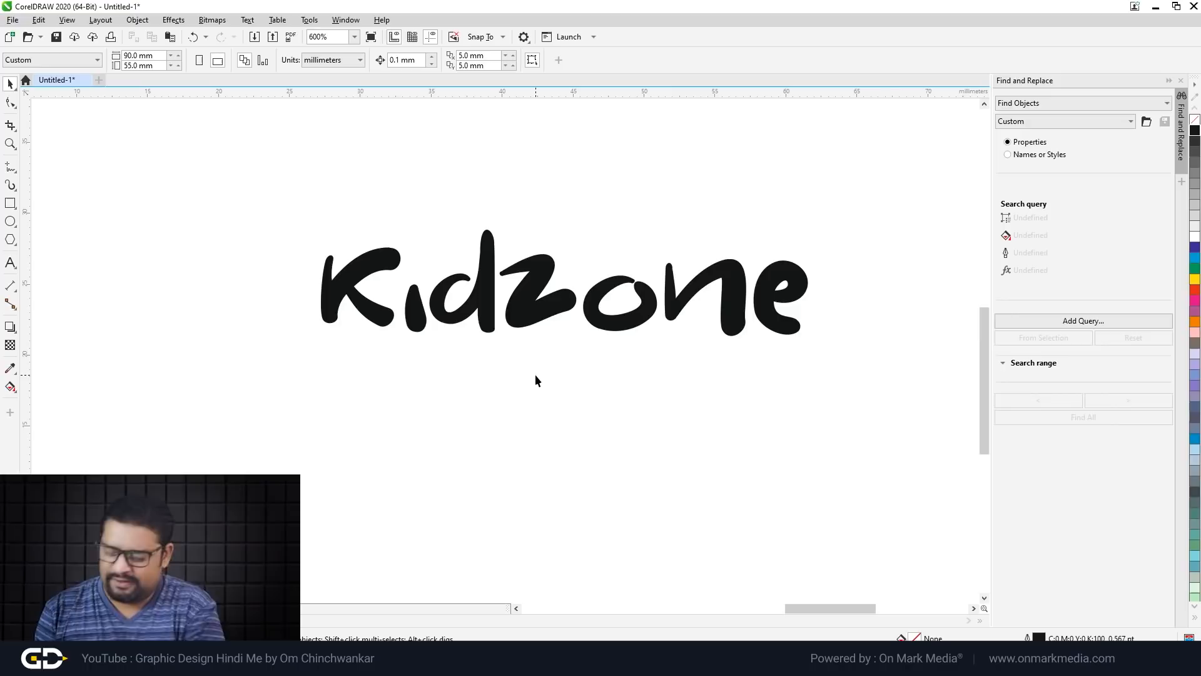
scroll(424, 266, "up", 2)
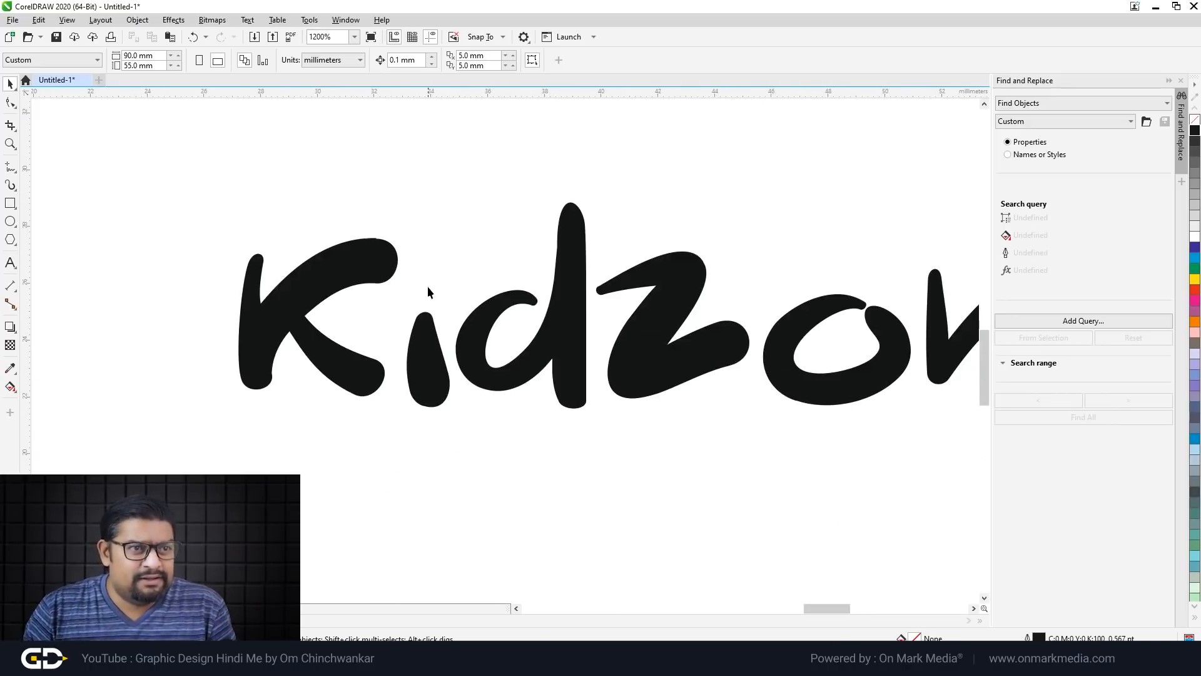
scroll(463, 373, "down", 4)
scroll(534, 376, "up", 4)
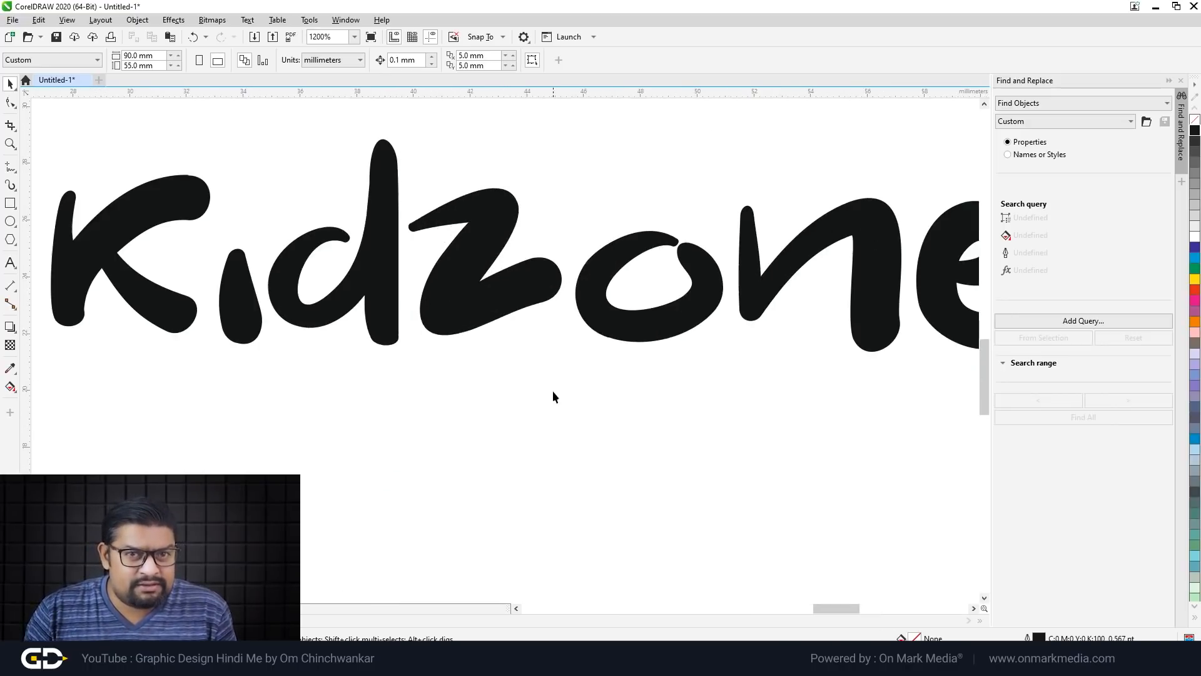
scroll(553, 395, "down", 4)
scroll(590, 391, "up", 2)
scroll(639, 358, "up", 1)
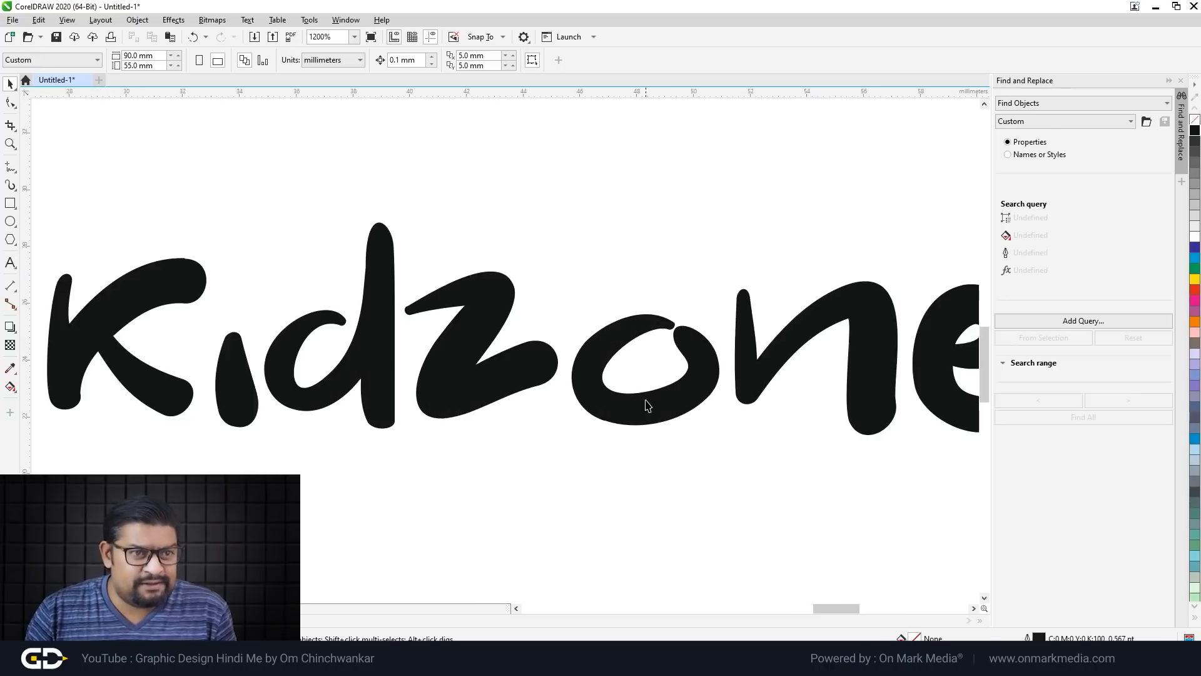
double_click(646, 404)
scroll(506, 337, "down", 2)
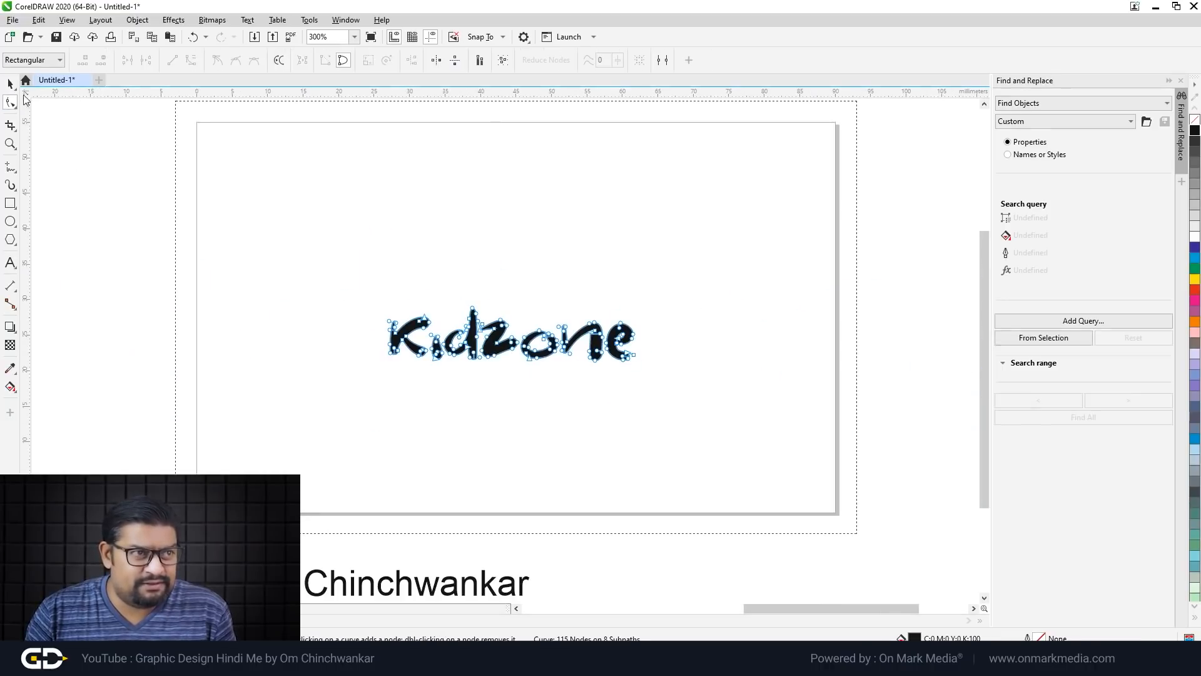
left_click(10, 84)
left_click(525, 274)
scroll(525, 274, "up", 1)
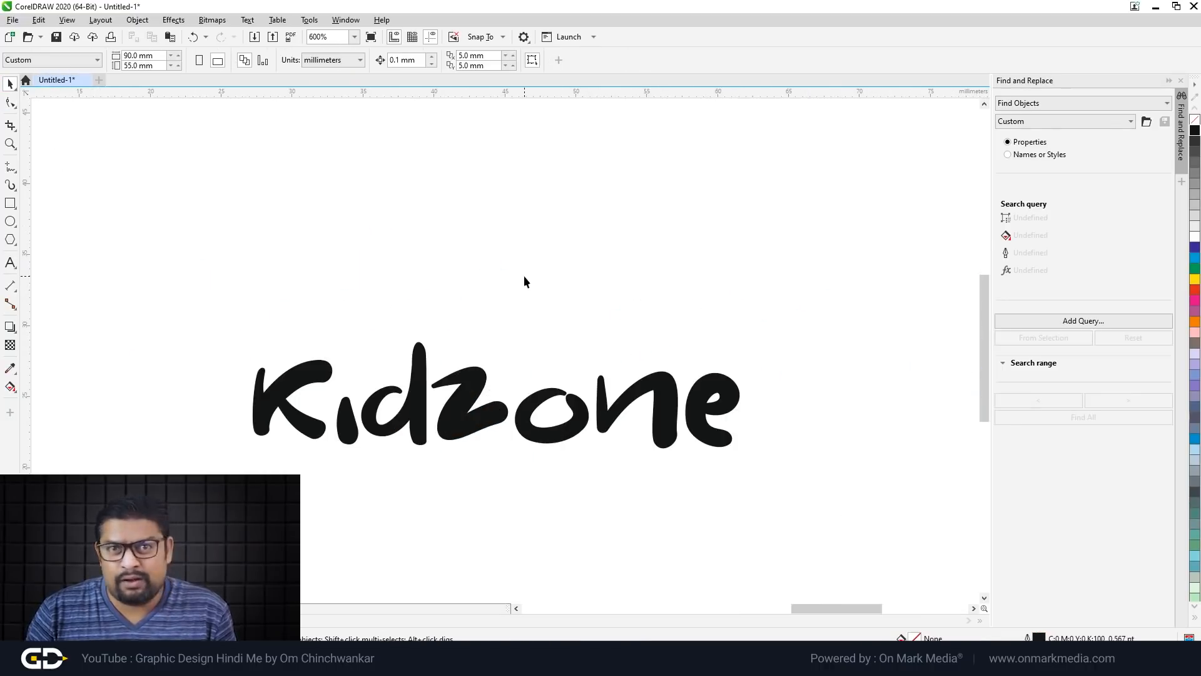
Step: Draw a closed heart shape above the i with the 2-Point Line/Bezier tool
scroll(541, 288, "up", 3)
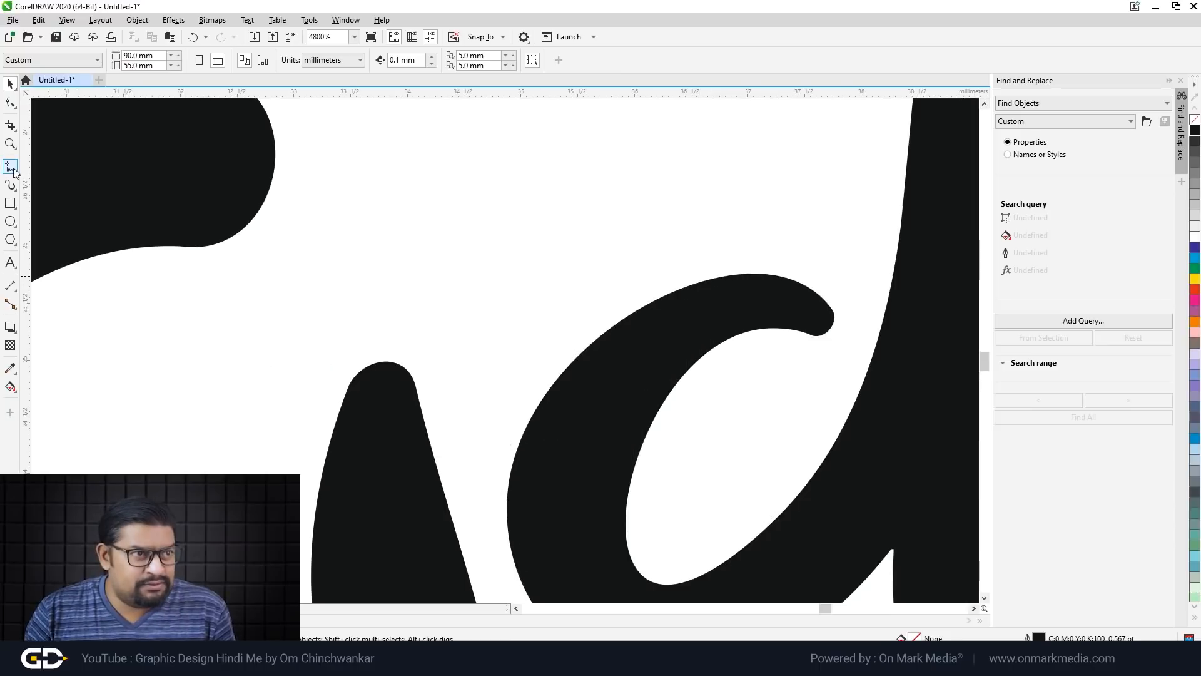
left_click(14, 169)
left_click(56, 180)
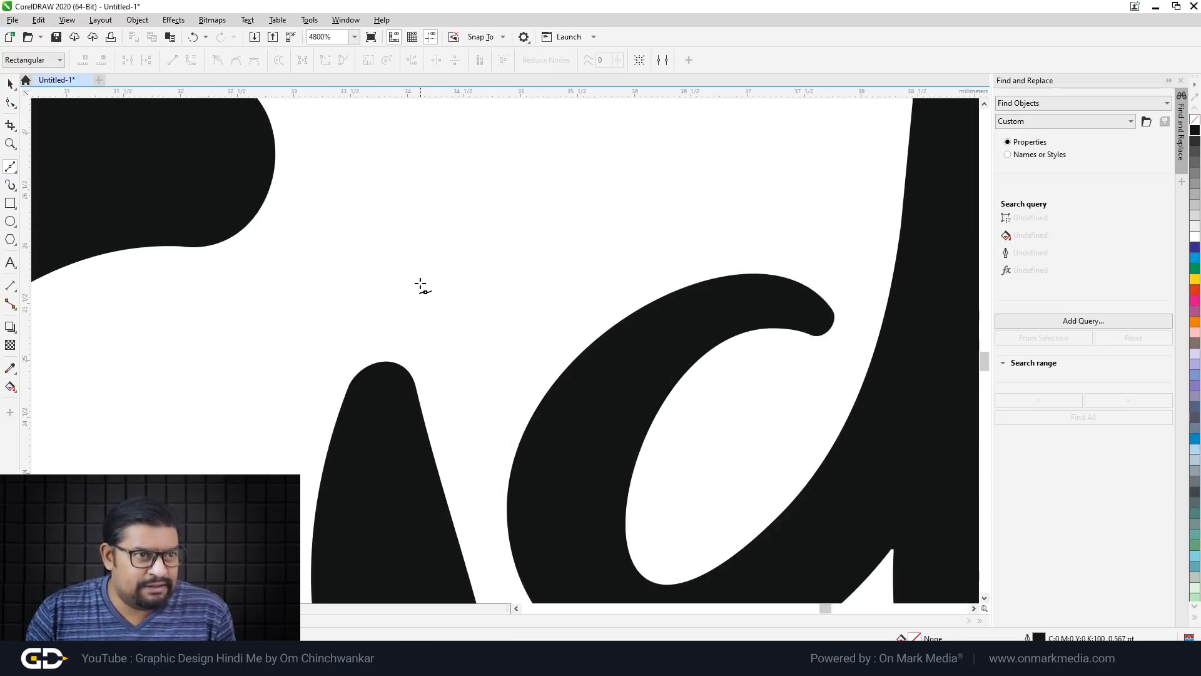
scroll(385, 279, "down", 2)
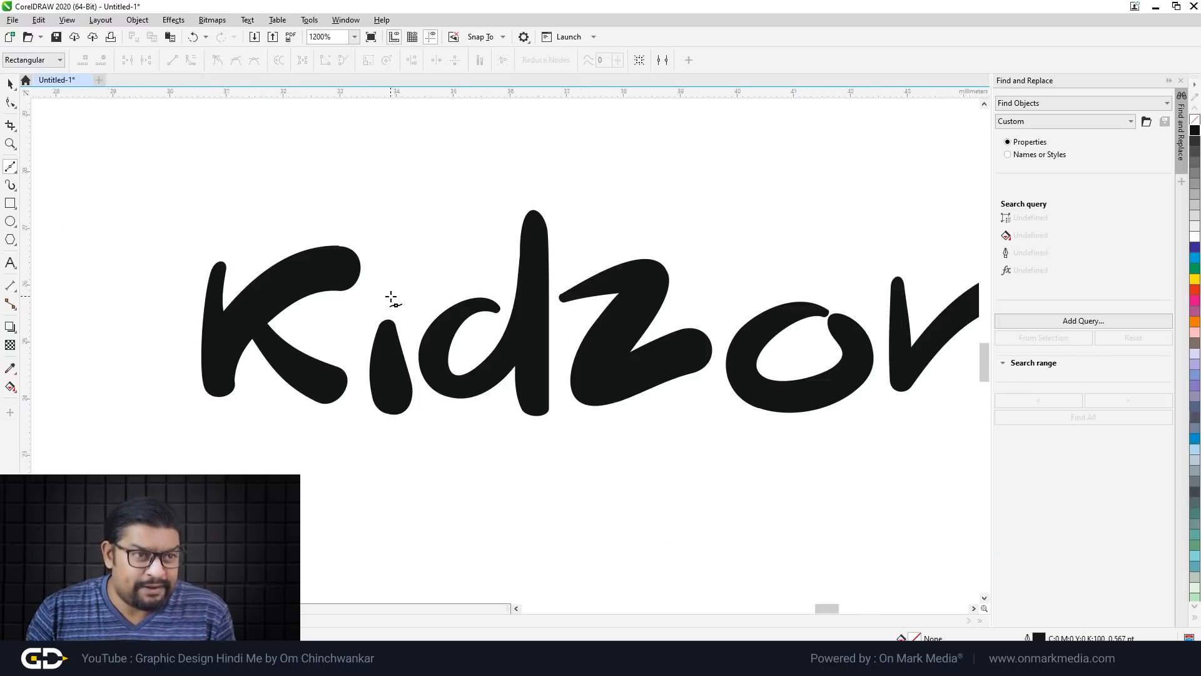
scroll(392, 300, "up", 2)
left_click(387, 313)
scroll(366, 269, "up", 3)
left_click(338, 242)
left_click_drag(338, 243, 408, 129)
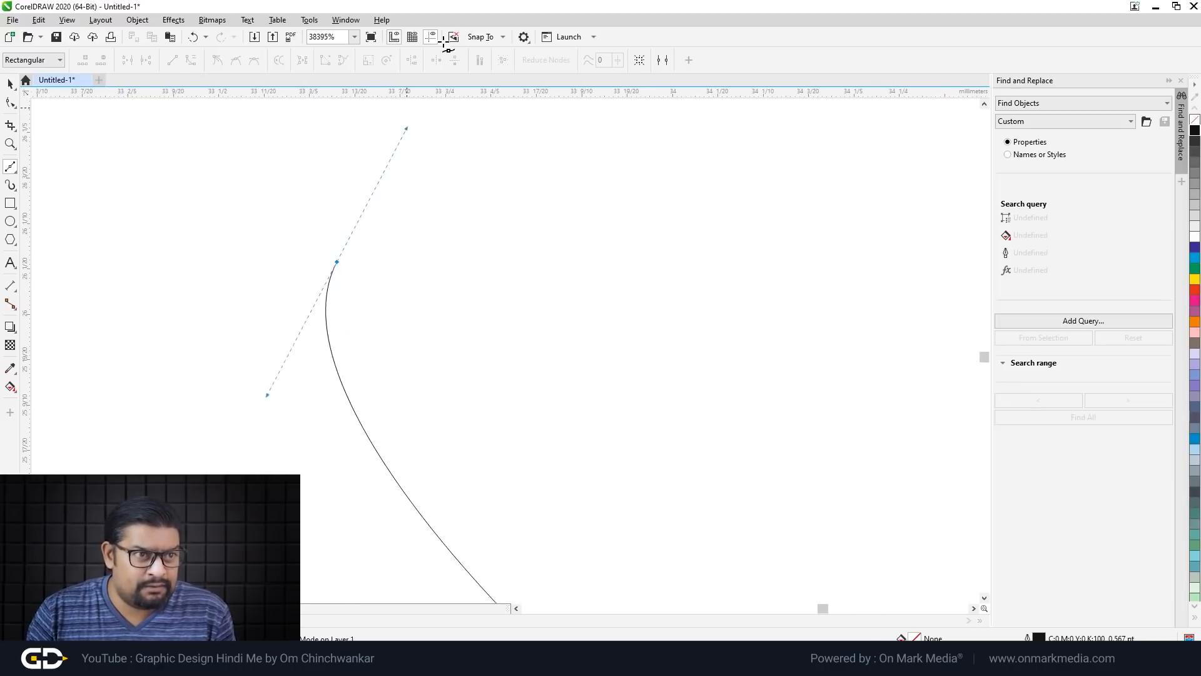
scroll(232, 374, "down", 1)
key("ctrl+z")
left_click(371, 518)
mouse_move(199, 364)
left_mouse_down()
mouse_move(209, 255)
mouse_move(199, 250)
left_mouse_up()
left_click_drag(400, 326, 438, 388)
left_click_drag(535, 267, 635, 212)
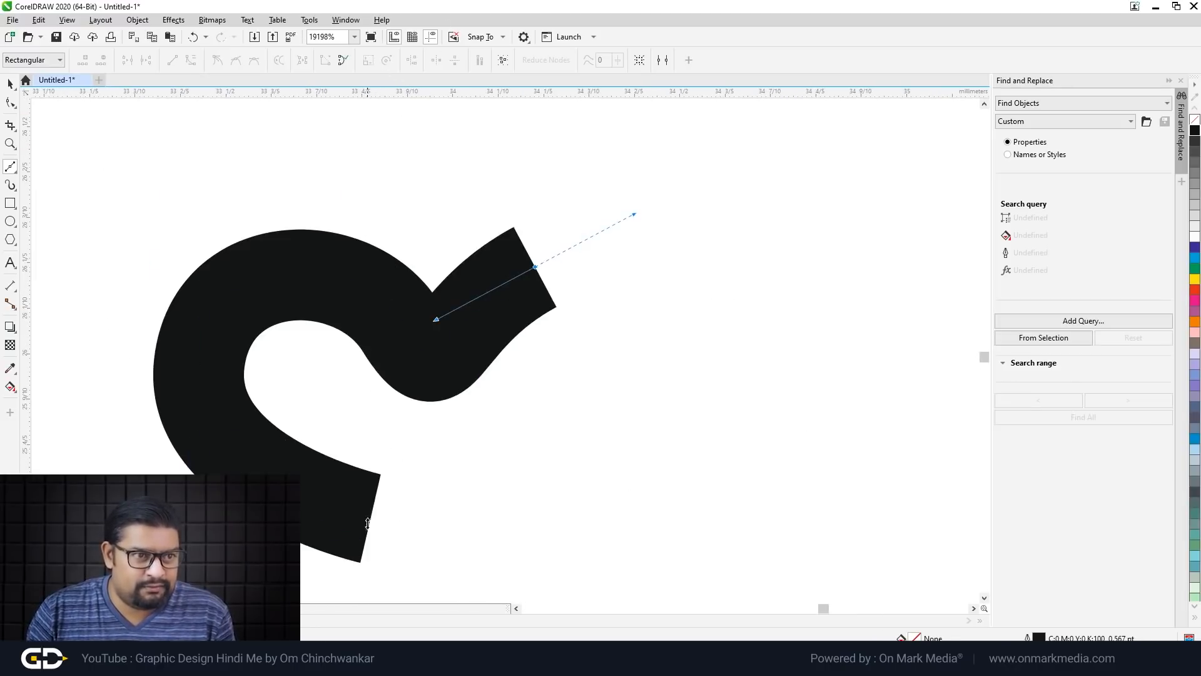
scroll(369, 446, "down", 2)
left_click_drag(384, 460, 322, 485)
Step: Fill the heart solid black and remove its outline
key("F10")
left_click(1195, 130)
right_click(1195, 119)
scroll(618, 370, "down", 2)
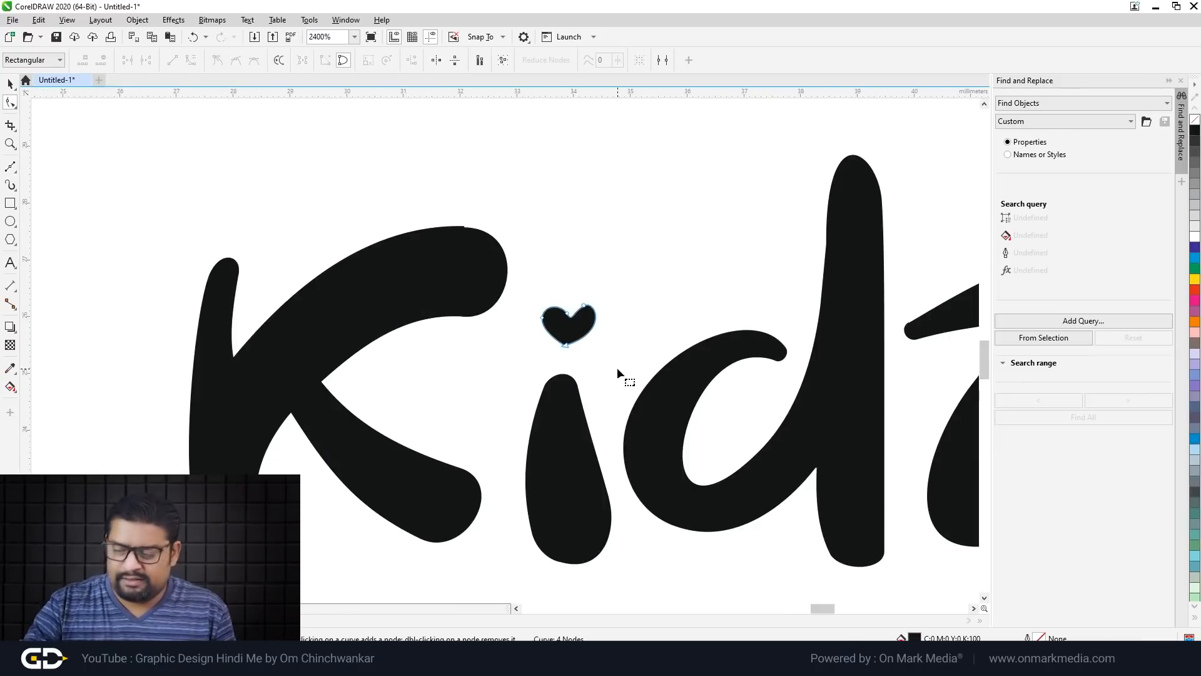
scroll(577, 337, "up", 2)
Step: Reshape the heart's nodes into a rounded, tilted heart rotated 343°
left_click(9, 103)
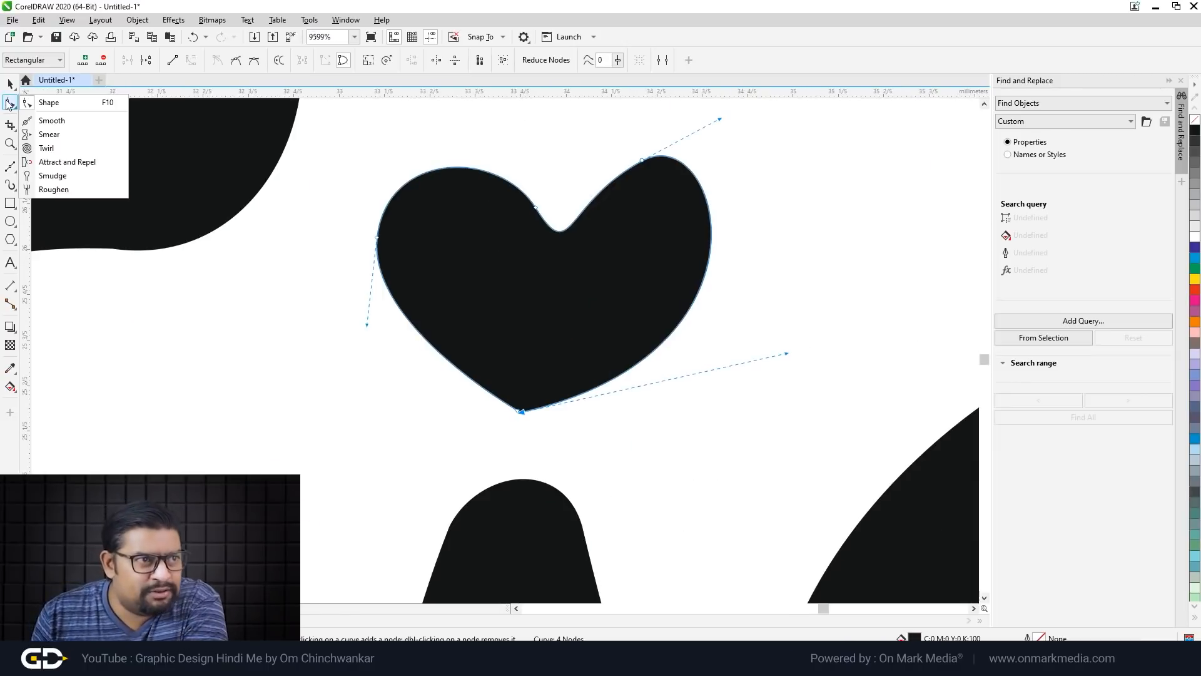
left_click(64, 122)
scroll(497, 376, "down", 3)
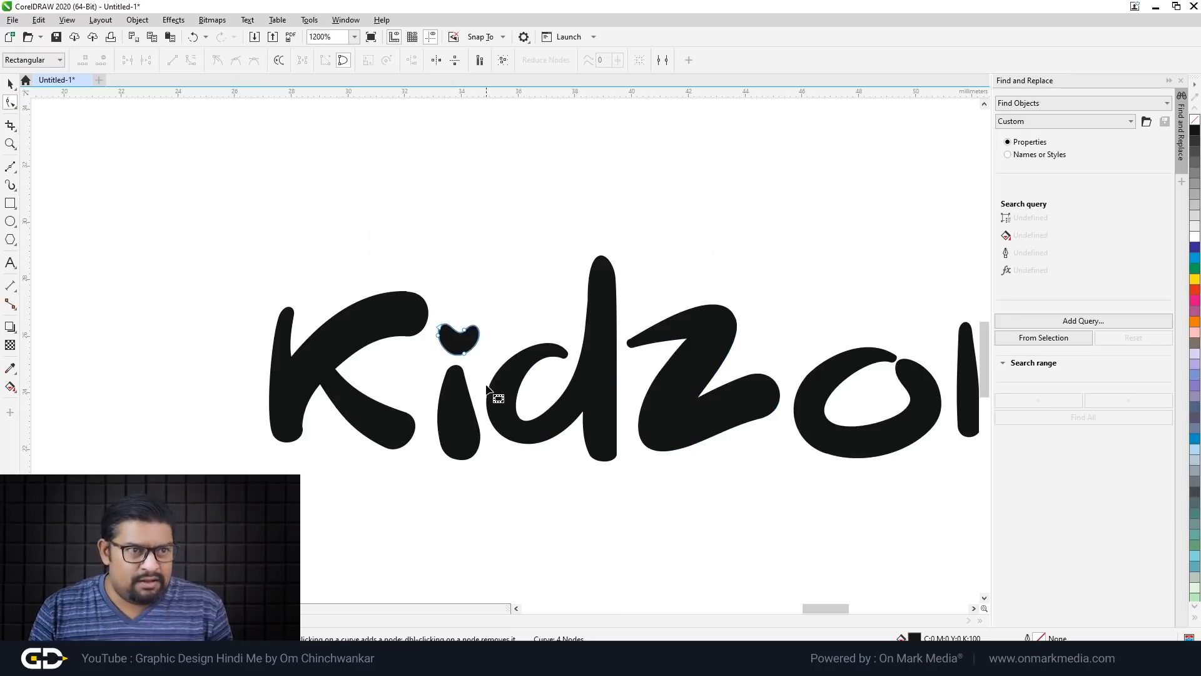
left_click(10, 83)
left_click(10, 104)
scroll(450, 356, "up", 3)
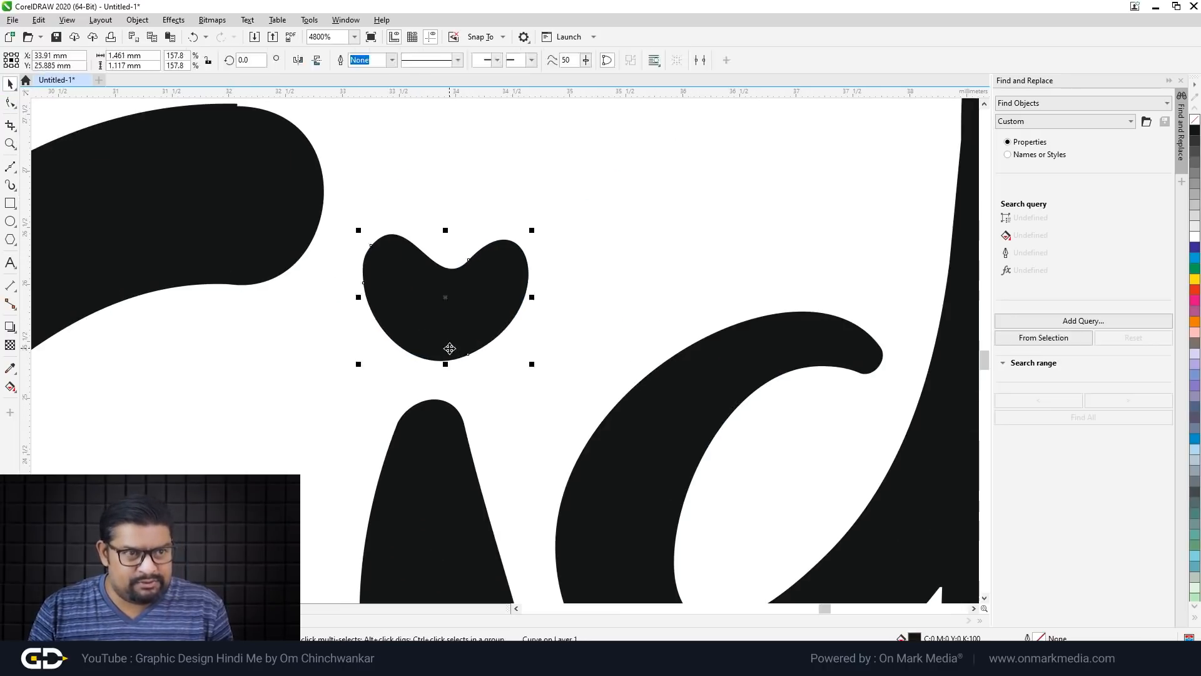
left_click(445, 353)
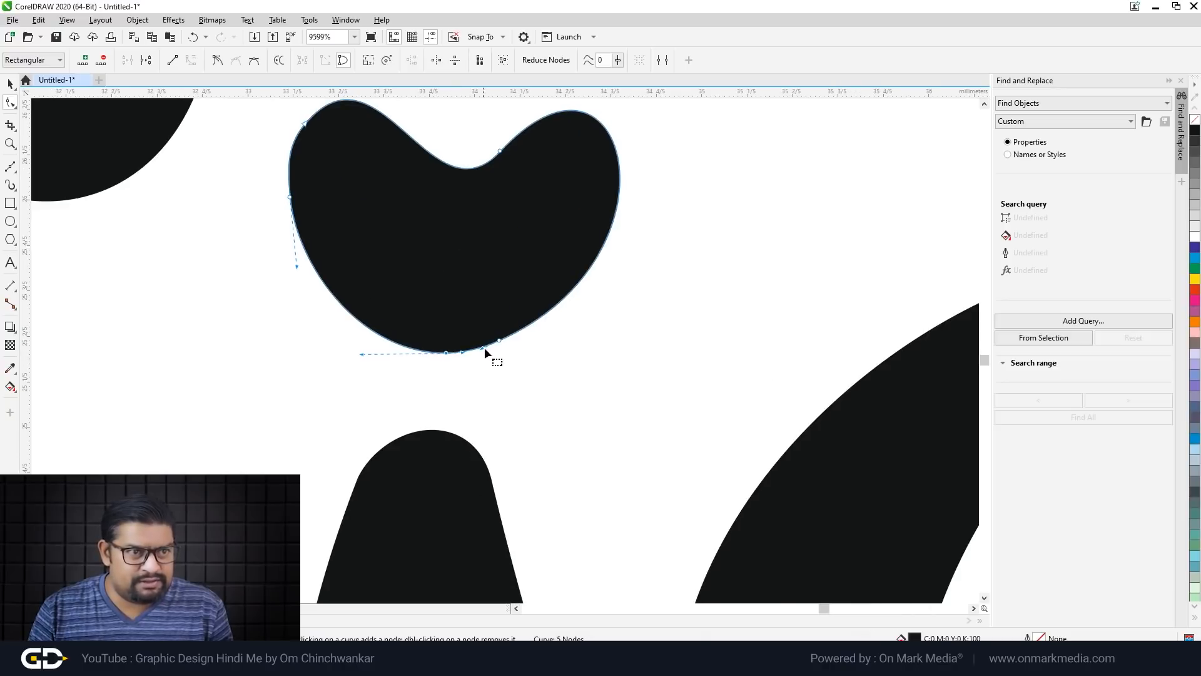
double_click(498, 341)
left_click(445, 352)
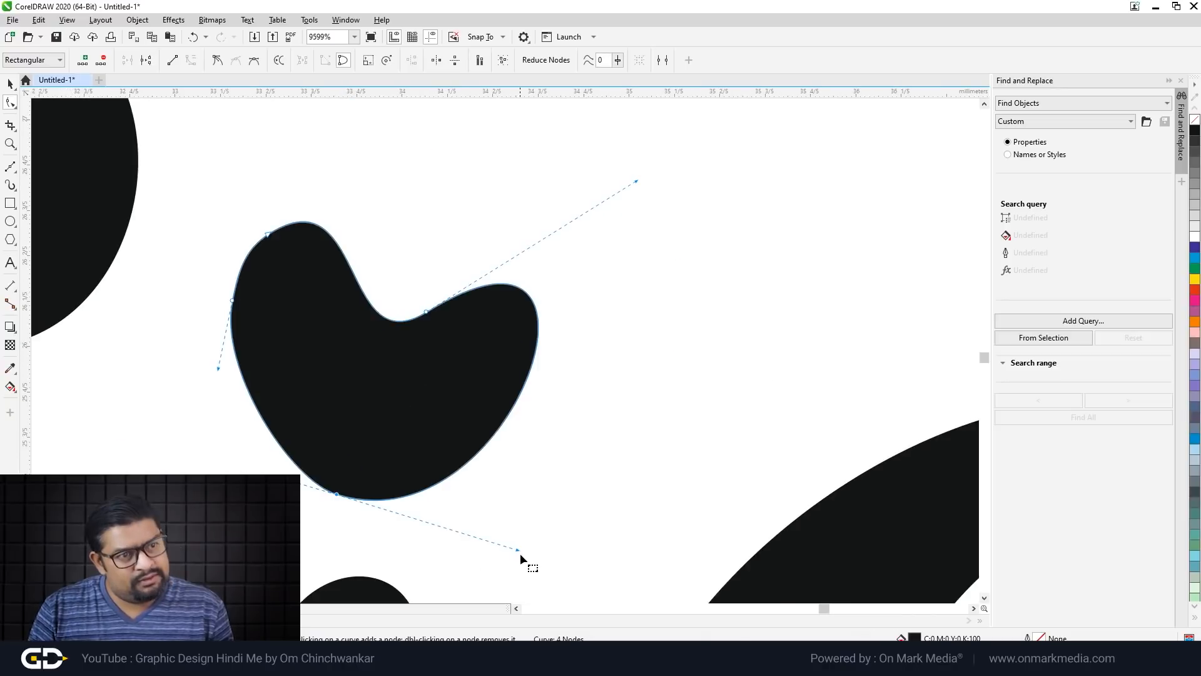
left_click_drag(518, 550, 522, 509)
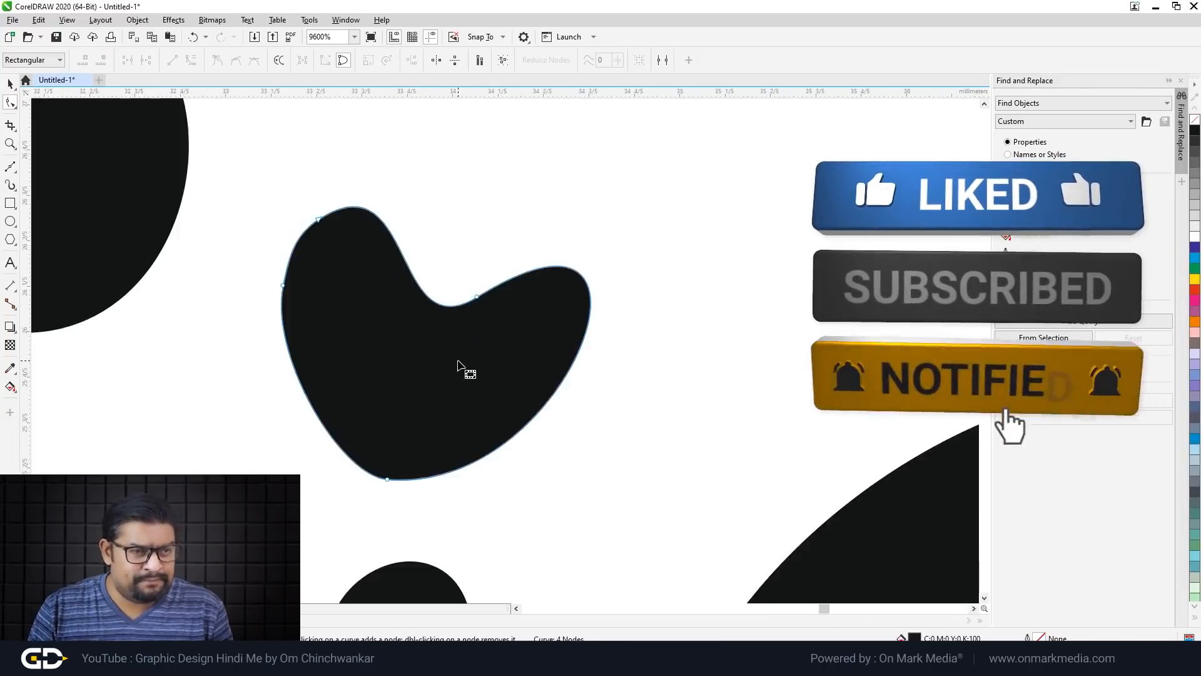
double_click(572, 365)
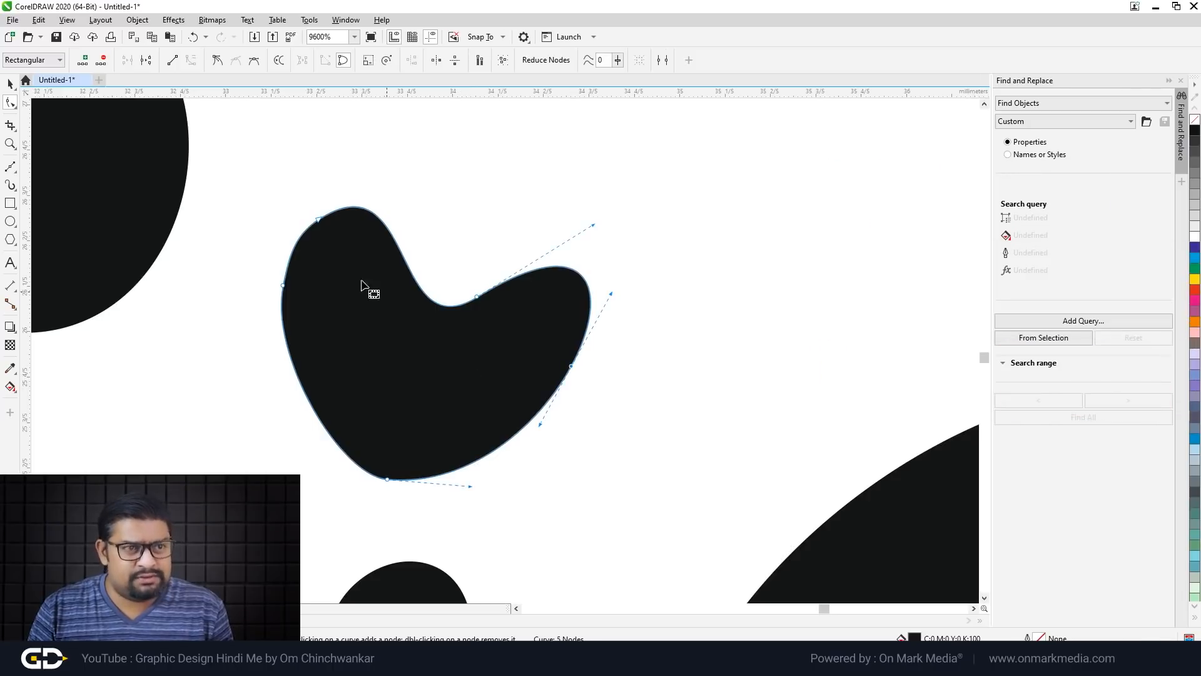
left_click(11, 84)
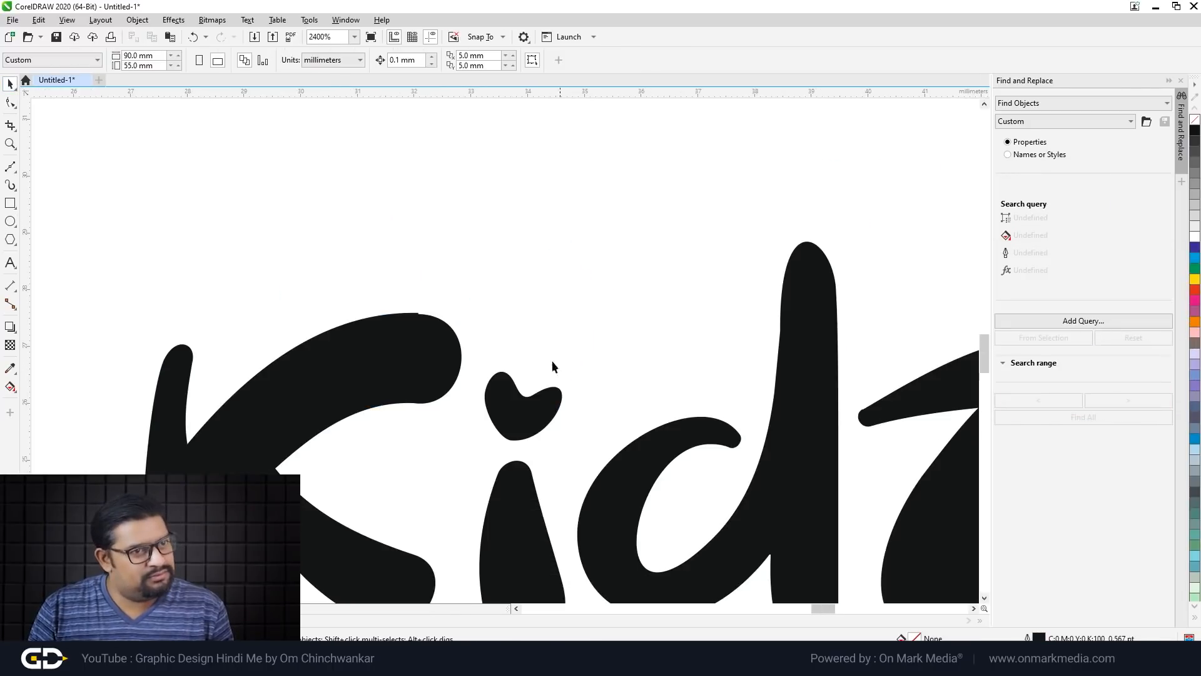
scroll(540, 404, "up", 1)
left_click(538, 403)
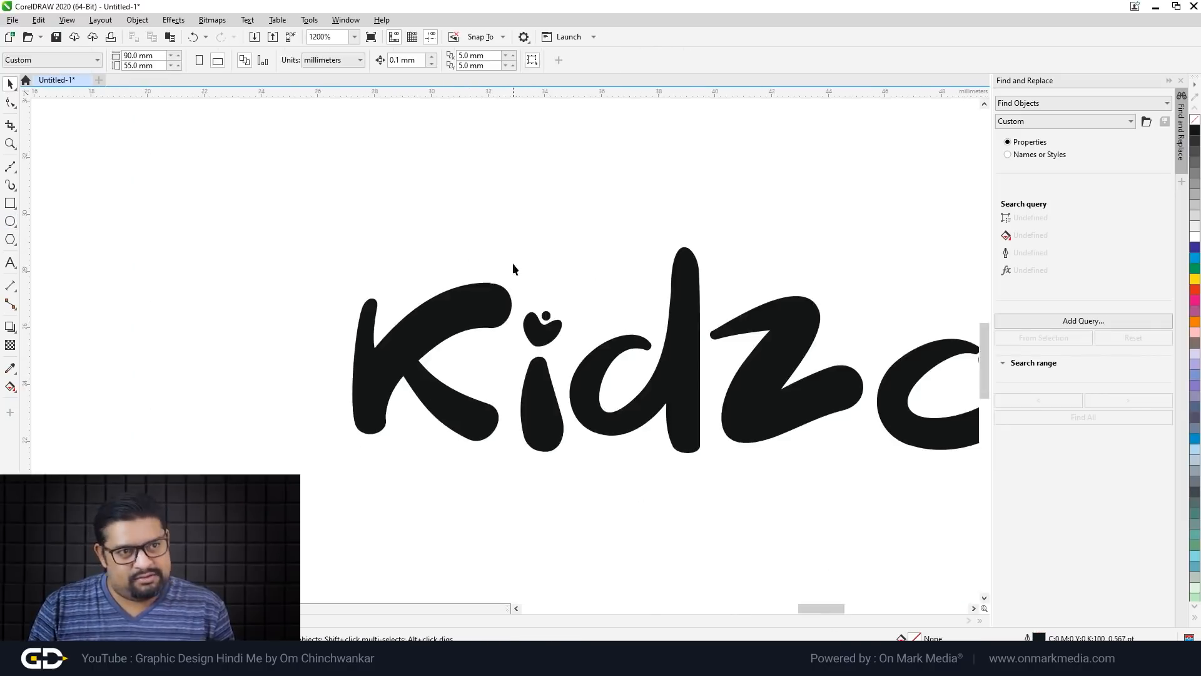
Step: Drop a copy of the heart and dot up-right and mirror it horizontally
left_click_drag(513, 263, 589, 369)
scroll(553, 306, "up", 2)
left_click_drag(532, 395, 662, 240)
right_click(662, 241)
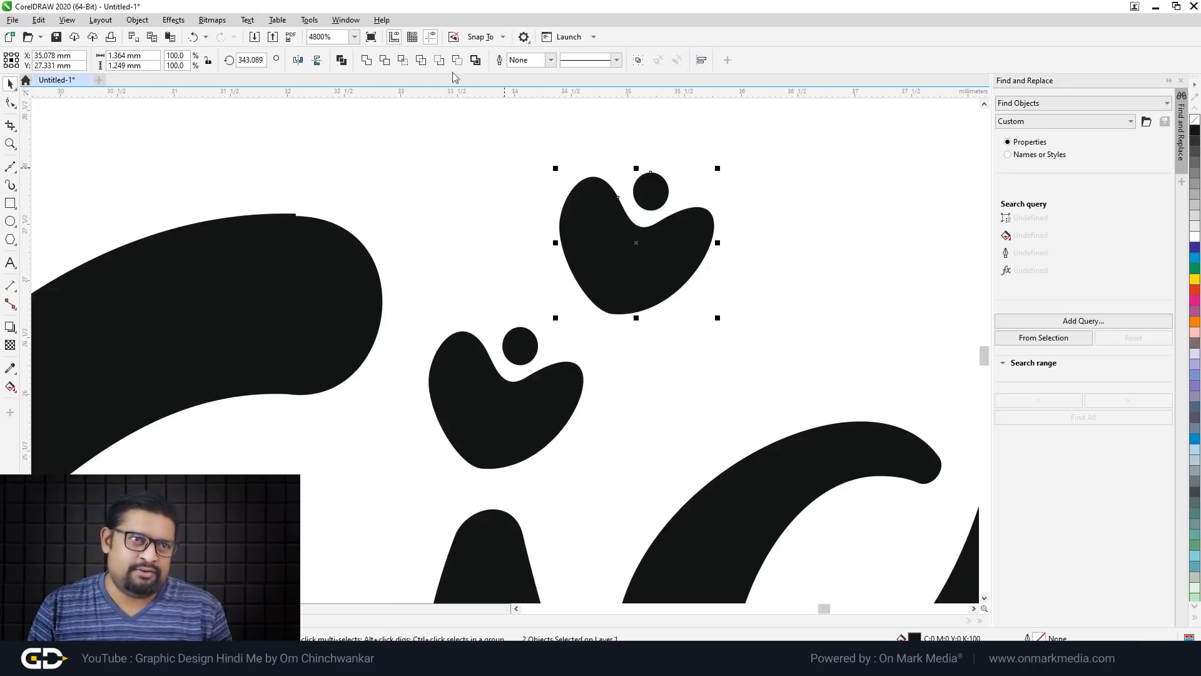
left_click(298, 60)
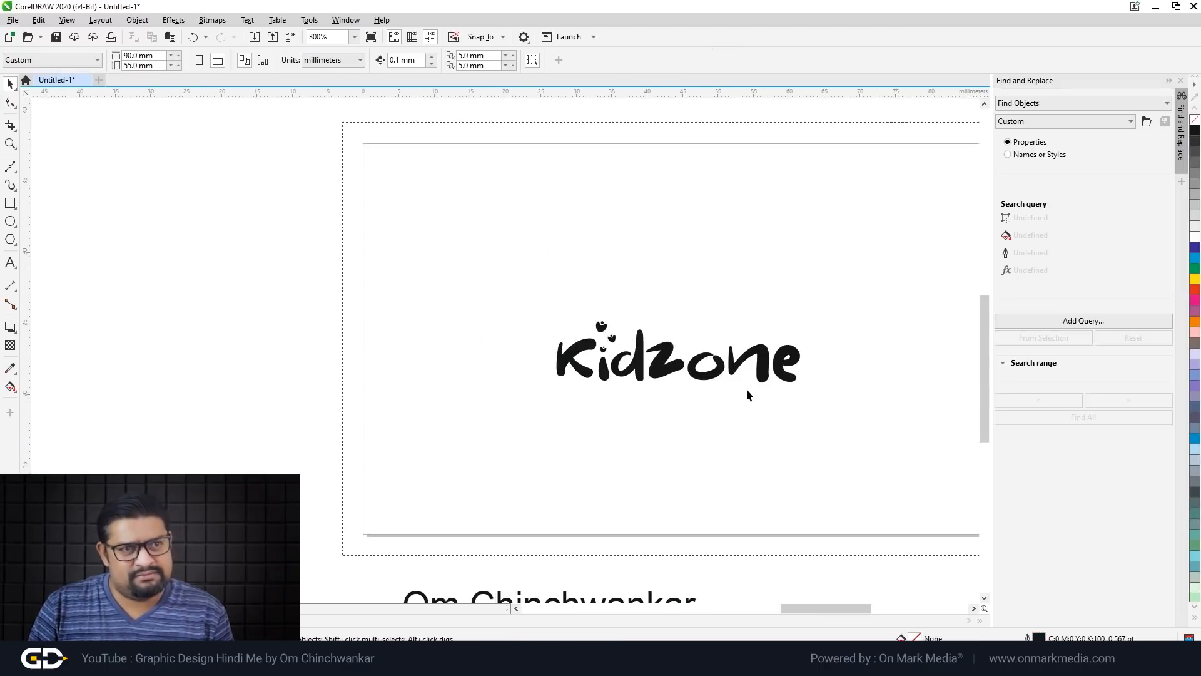
Step: Enlarge the small heart and its dot to match the other hearts
scroll(746, 394, "up", 2)
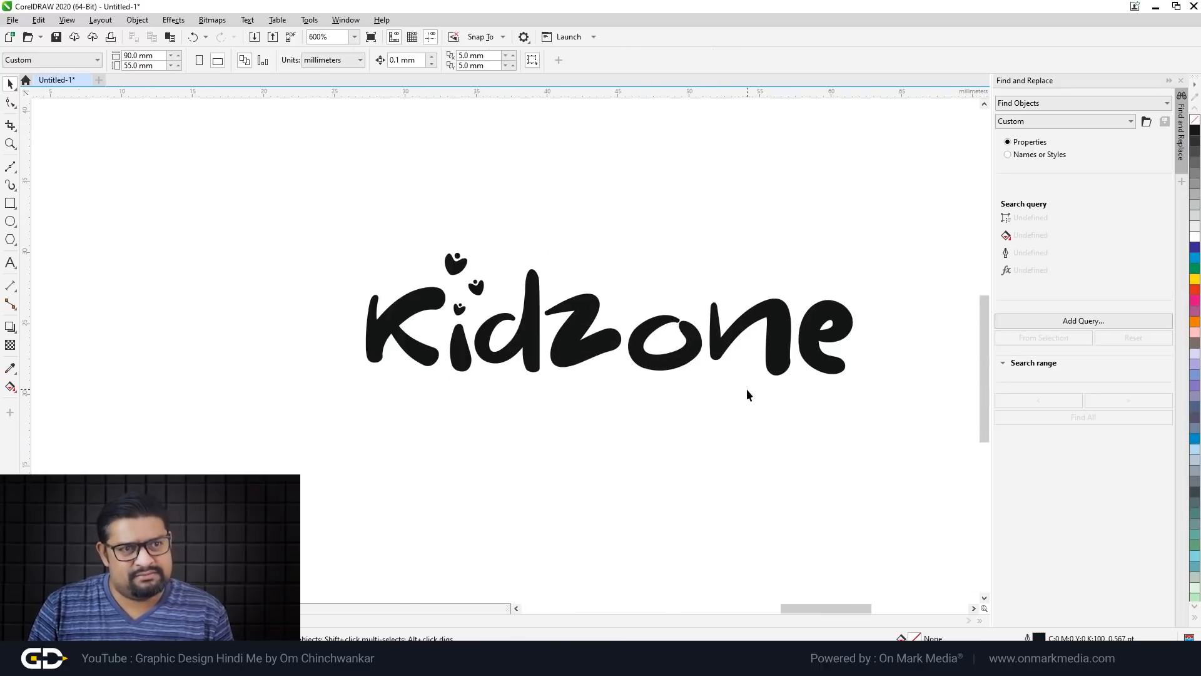
scroll(504, 278, "up", 2)
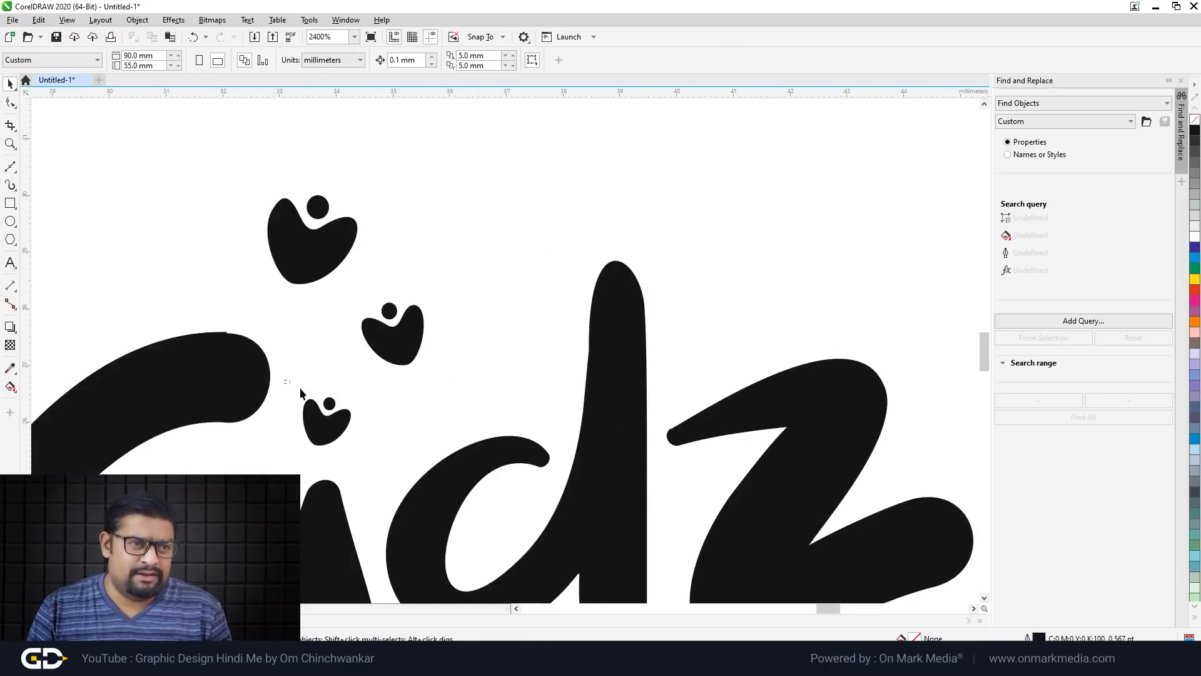
left_click_drag(290, 384, 369, 458)
left_click_drag(353, 395, 364, 387)
left_click(428, 391)
scroll(438, 381, "down", 4)
scroll(499, 418, "up", 2)
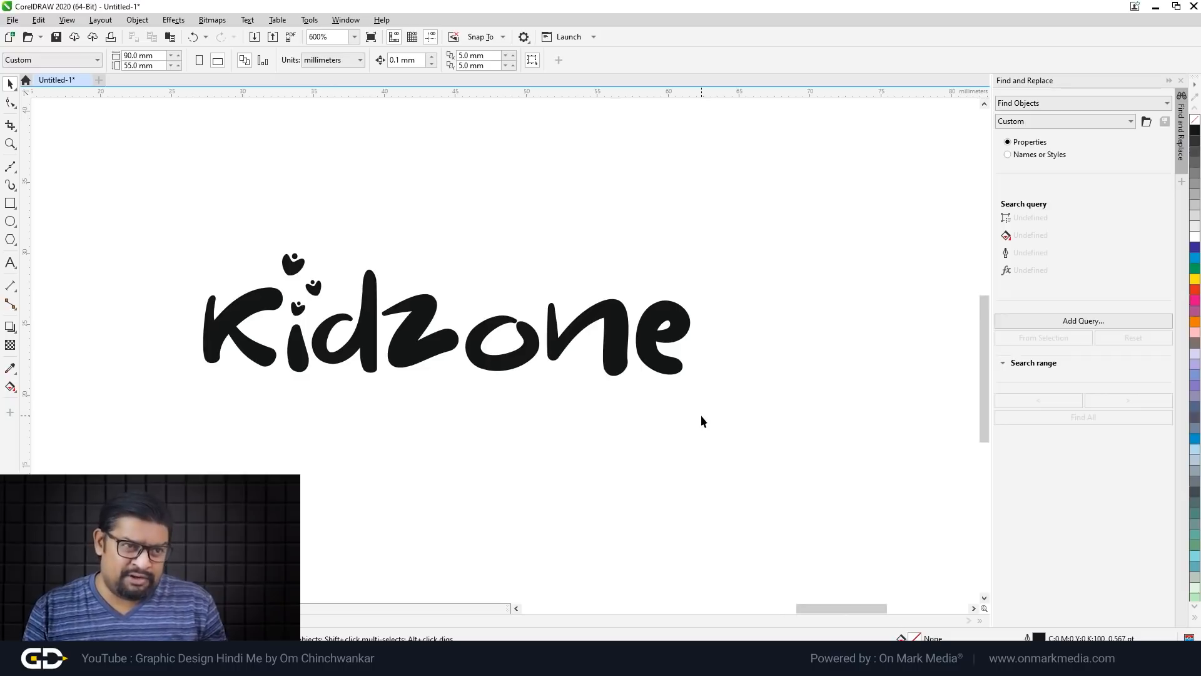
scroll(701, 415, "down", 1)
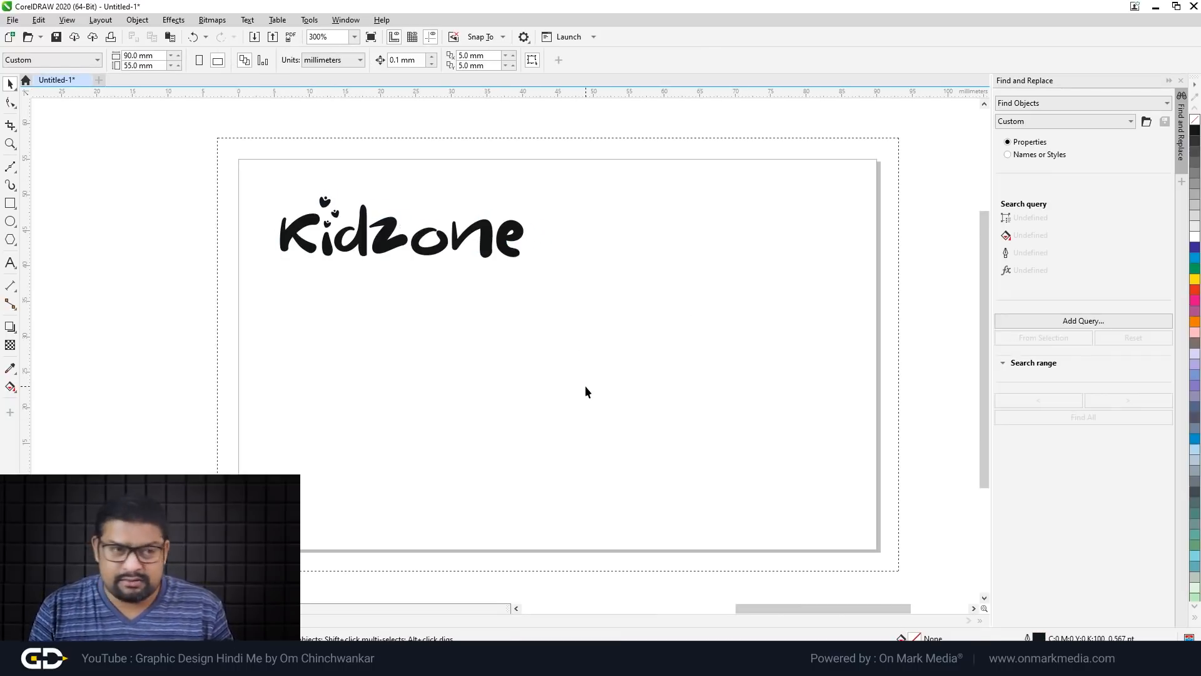
Step: Move the name text onto the card and scale the title, phone and e-mail texts to about 53%
scroll(547, 350, "down", 2)
scroll(518, 351, "up", 2)
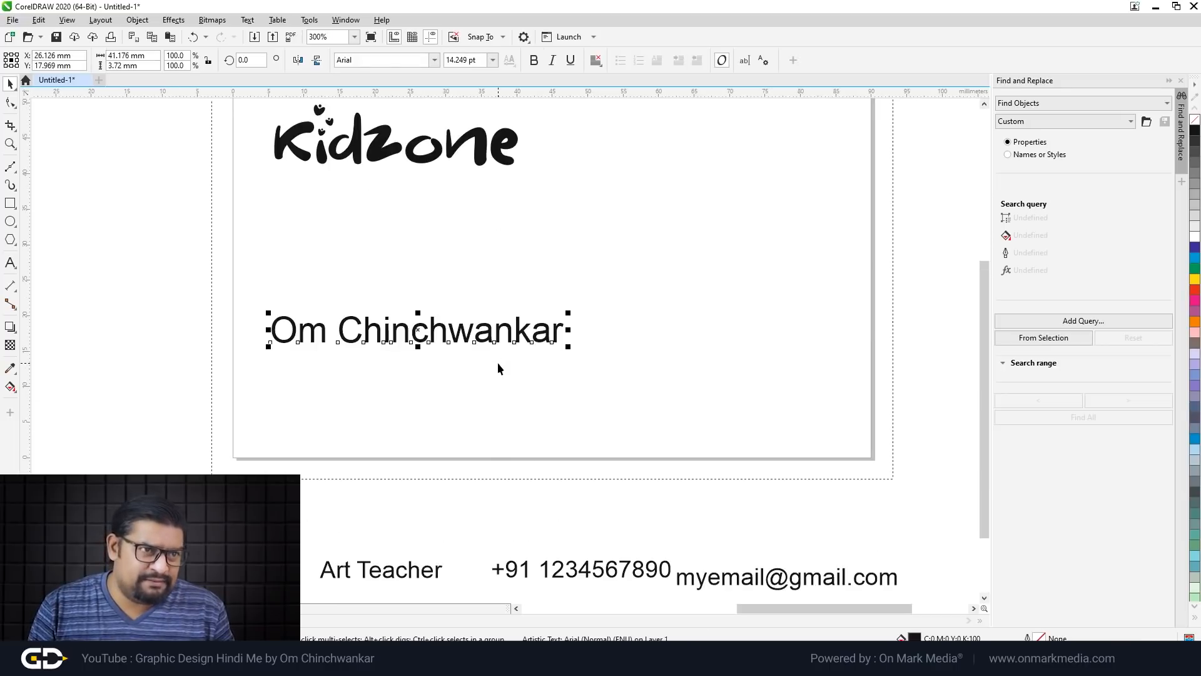
left_click(505, 407)
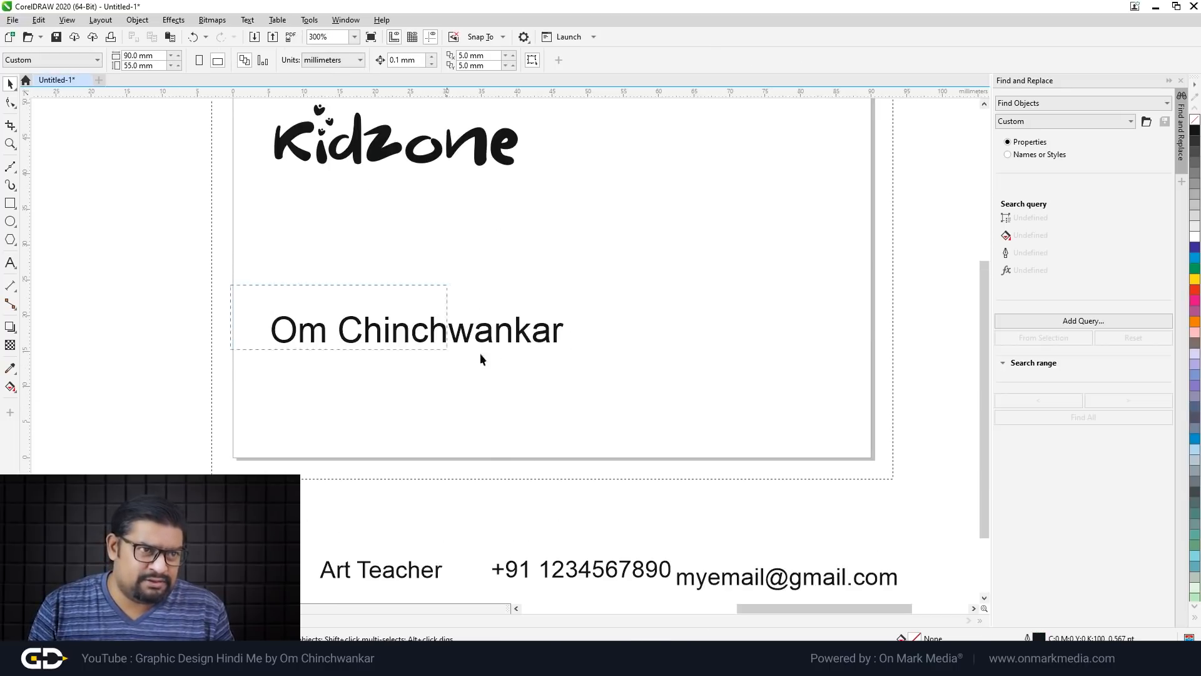
left_click_drag(388, 341, 413, 339)
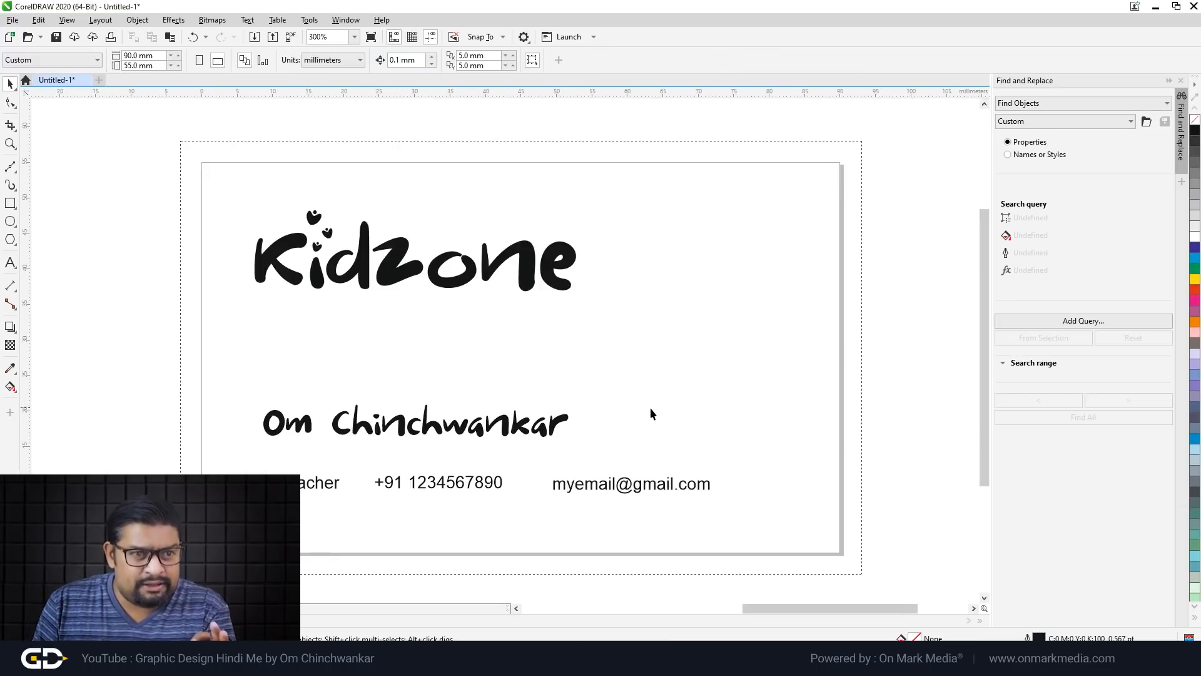
left_click_drag(186, 455, 816, 549)
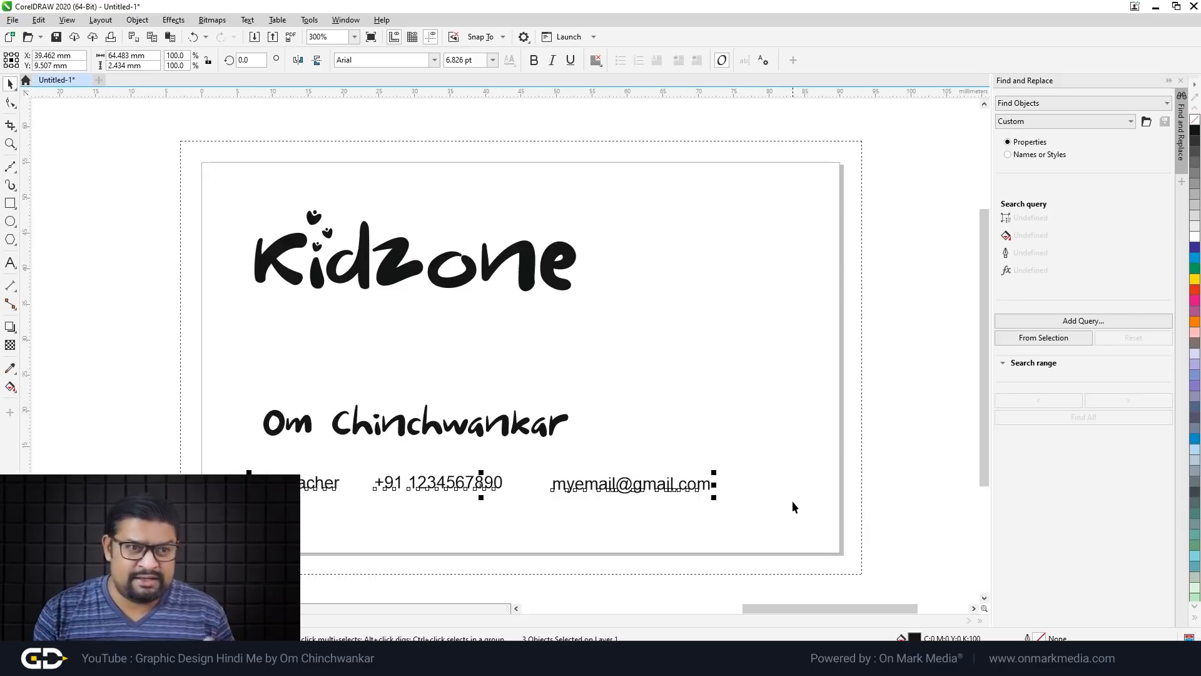
left_click_drag(714, 472, 475, 473)
Step: Bottom-align the job title, phone number and e-mail texts
left_click(665, 548)
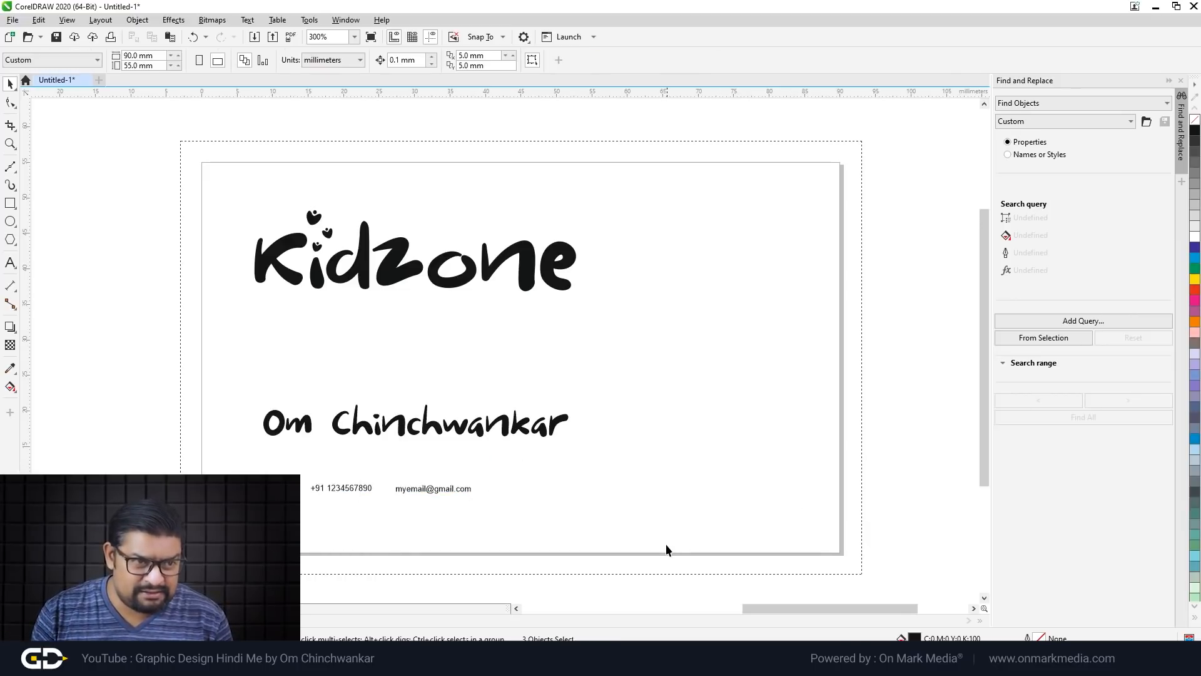
left_click_drag(227, 465, 721, 385)
left_click(510, 514)
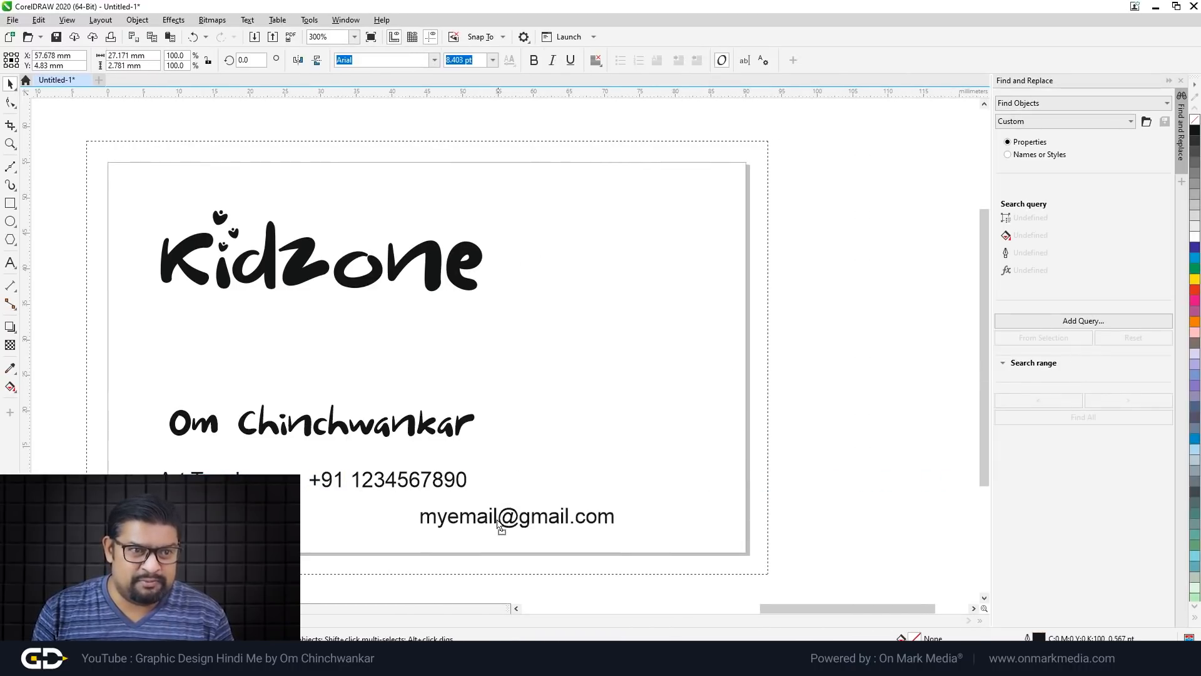
left_click(678, 469)
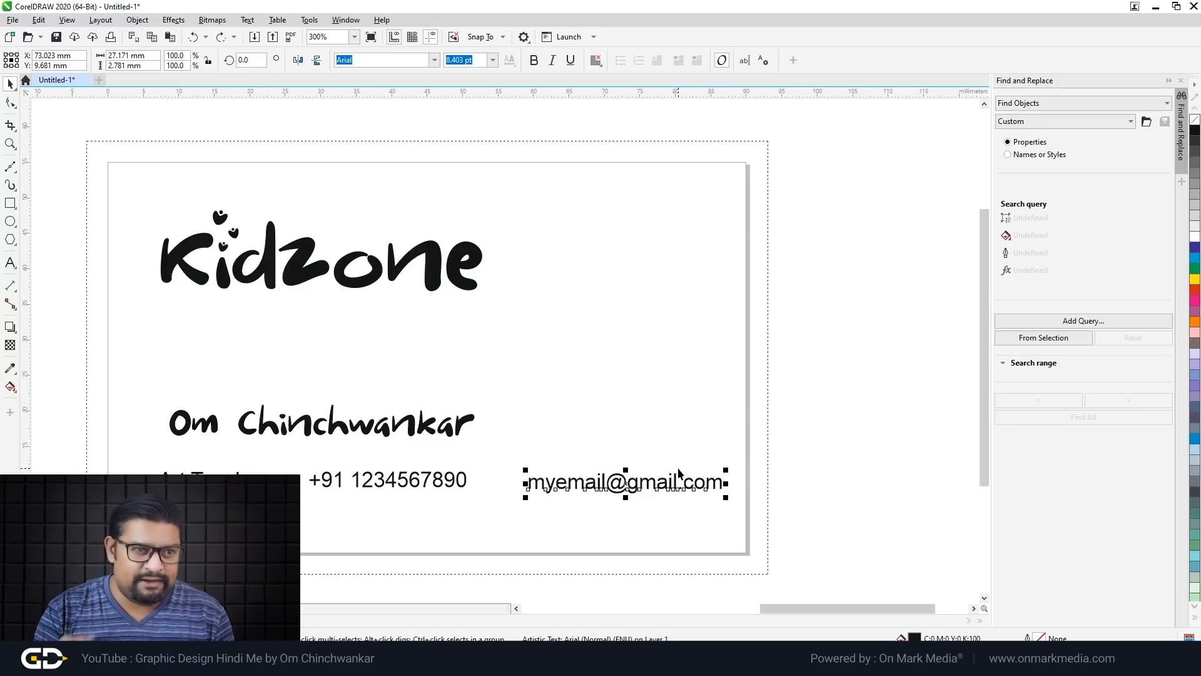
scroll(438, 536, "up", 1)
scroll(432, 492, "down", 1)
key("b")
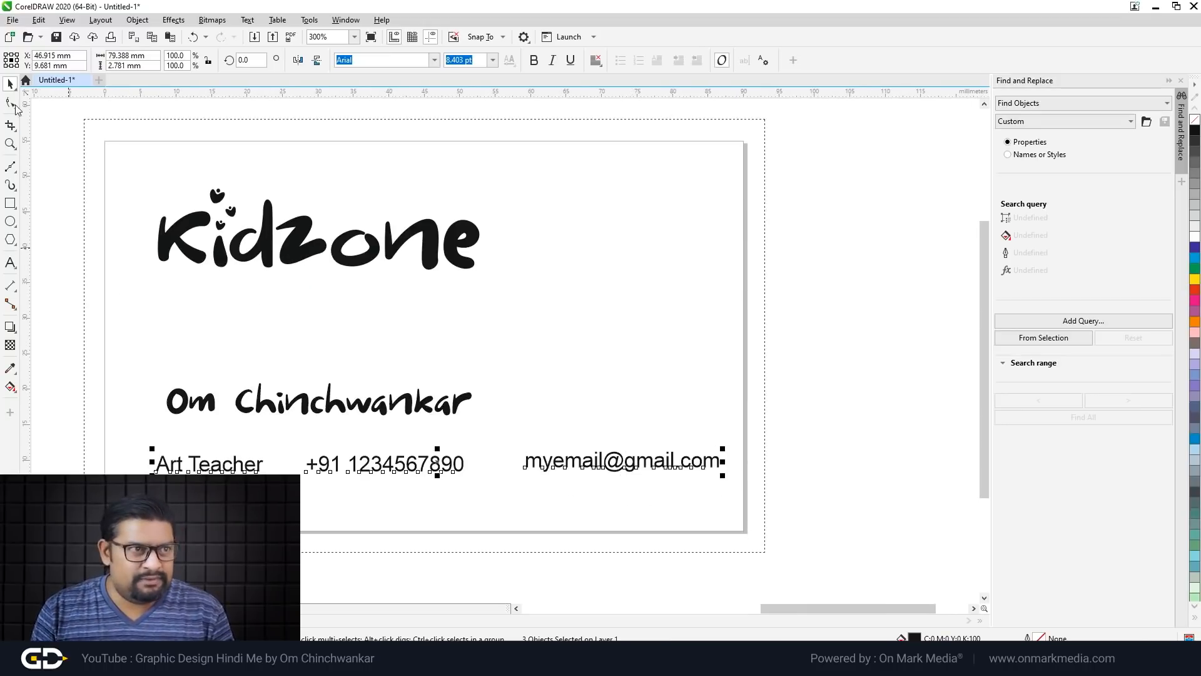
left_click(409, 477)
Step: Move the e-mail text left beside the phone number so the row is evenly spaced
scroll(442, 488, "up", 2)
scroll(680, 411, "down", 1)
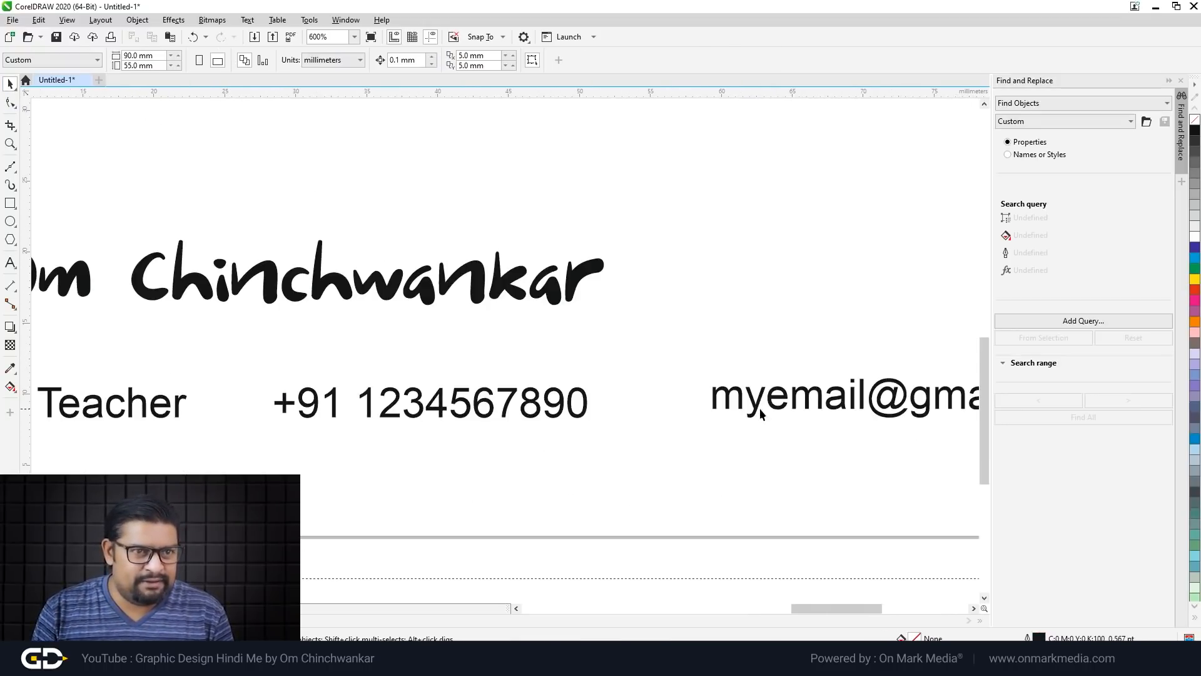
left_click_drag(799, 403, 626, 417)
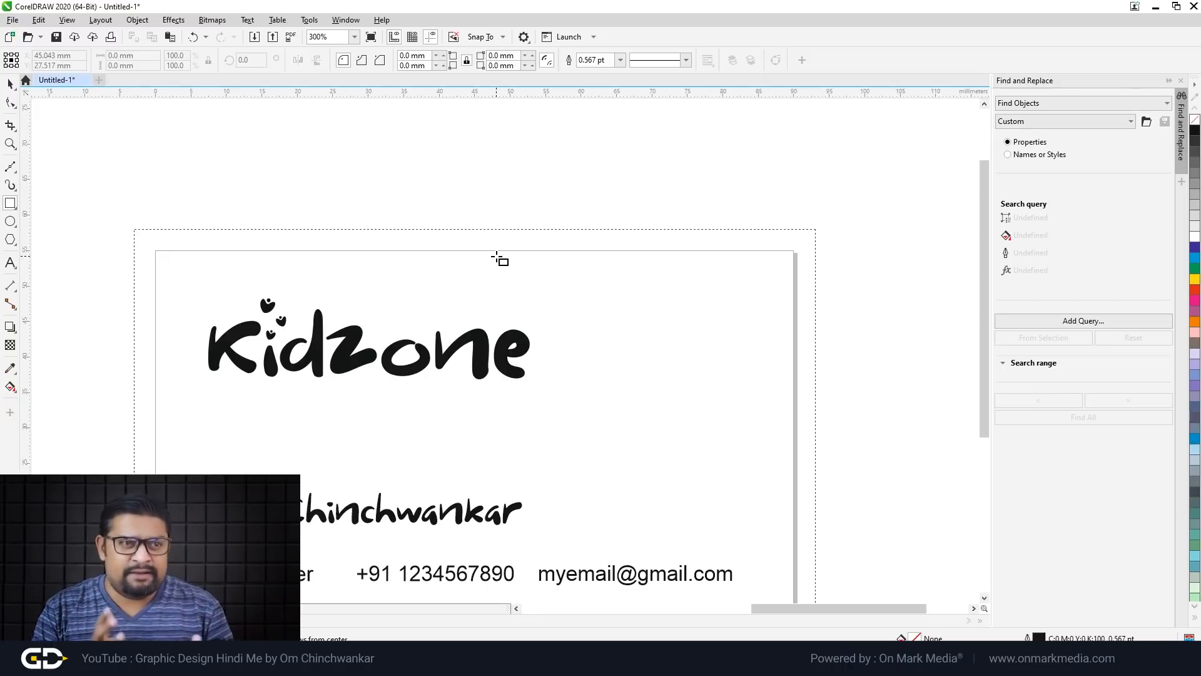
scroll(508, 263, "down", 1)
scroll(563, 324, "up", 1)
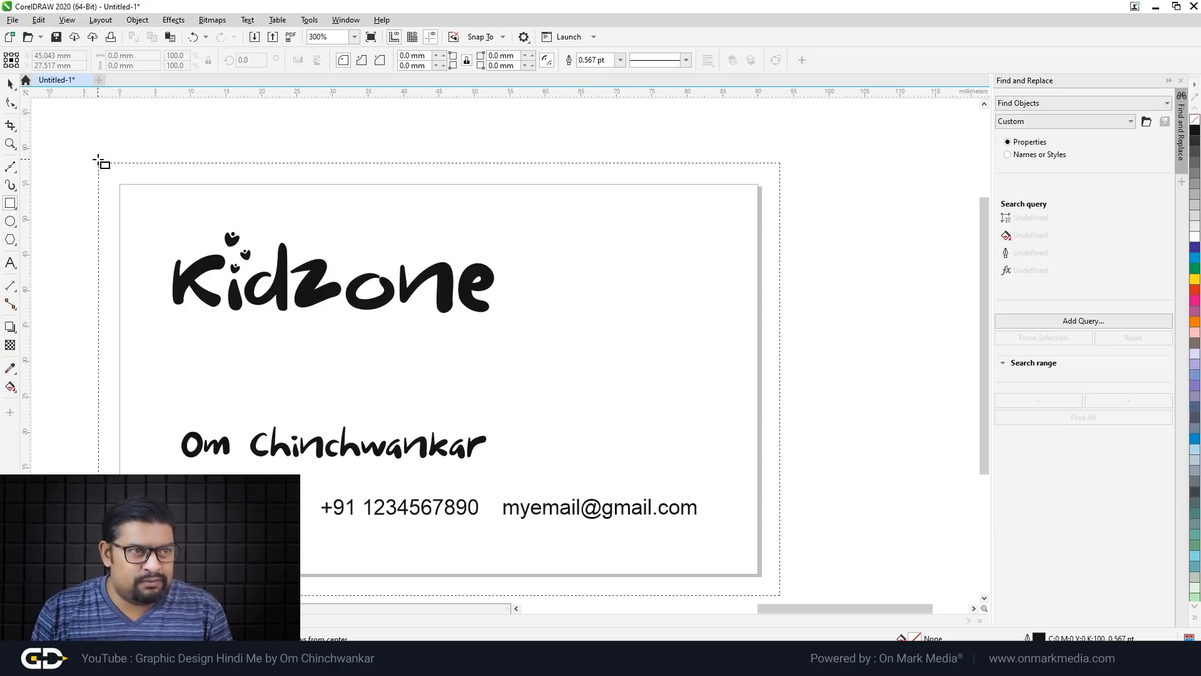
left_click(9, 85)
scroll(530, 266, "down", 1)
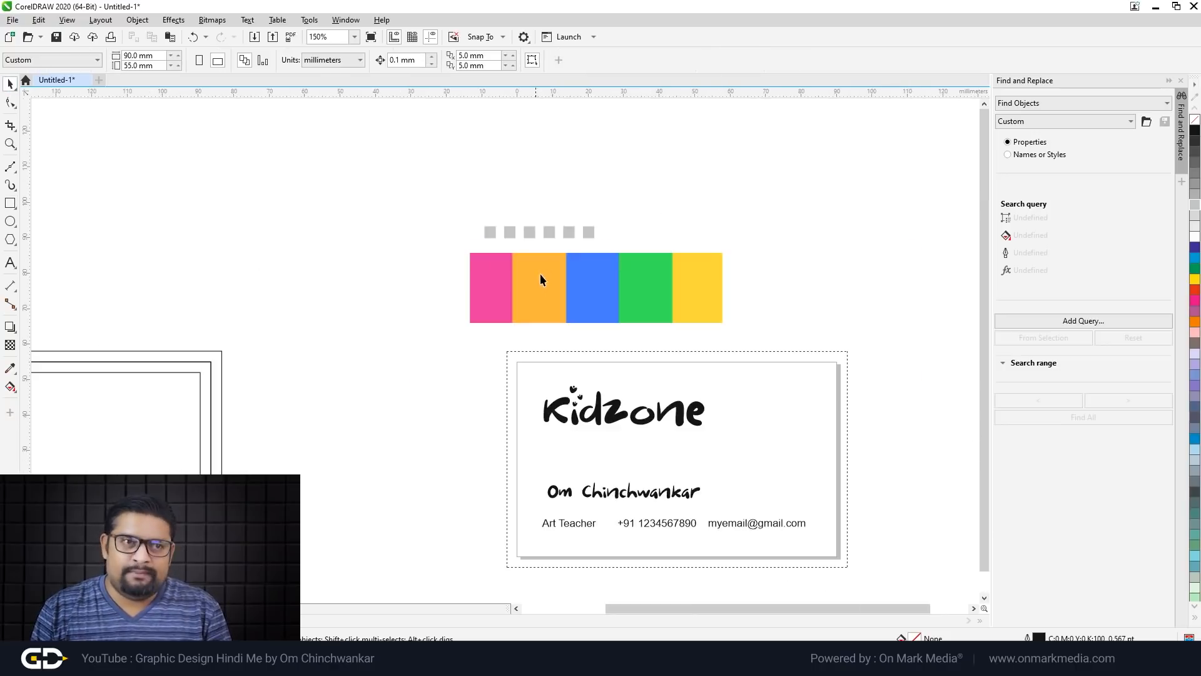
scroll(648, 268, "up", 1)
Step: Shift the colour-bar image slightly to the right
left_click(617, 327)
left_click_drag(472, 303, 499, 305)
left_click(692, 209)
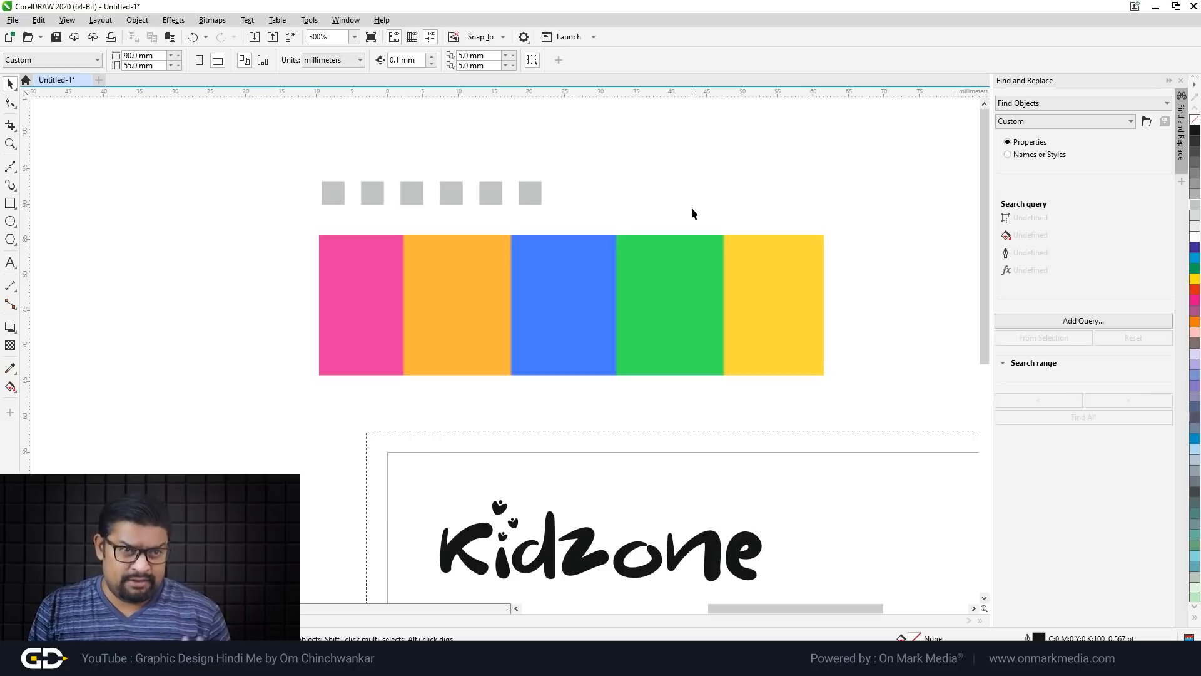
scroll(438, 244, "up", 1)
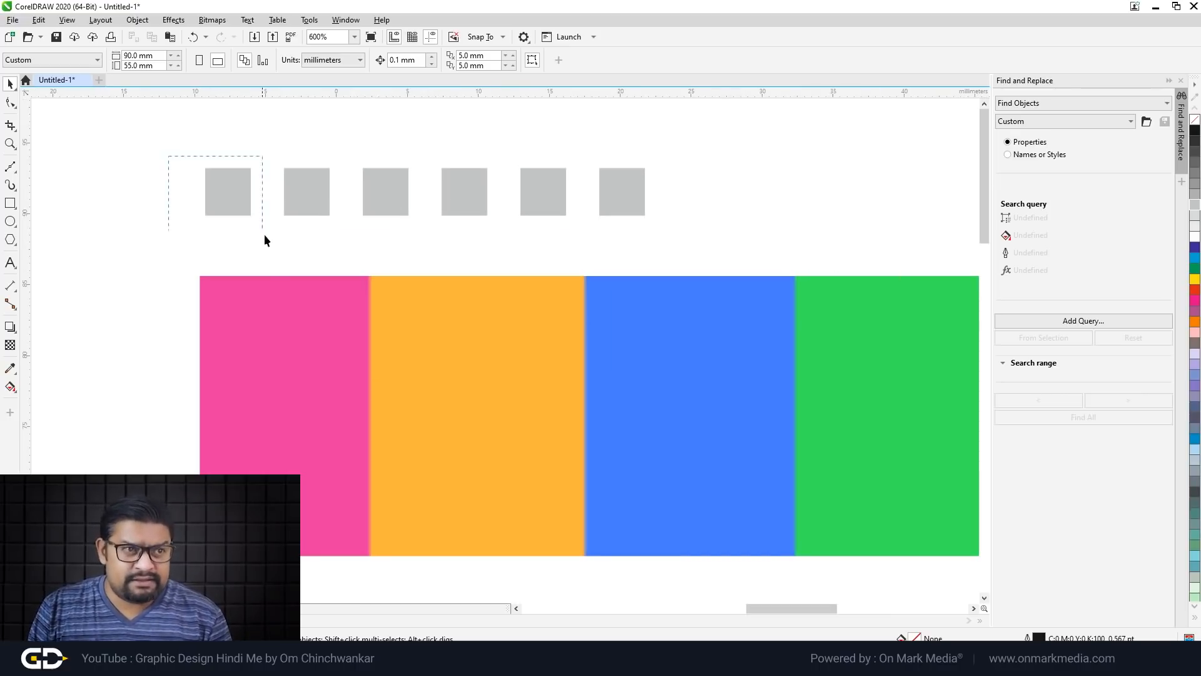
Step: Fill the first two grey squares with pink and orange sampled from the colour bar
left_click_drag(207, 190, 276, 254)
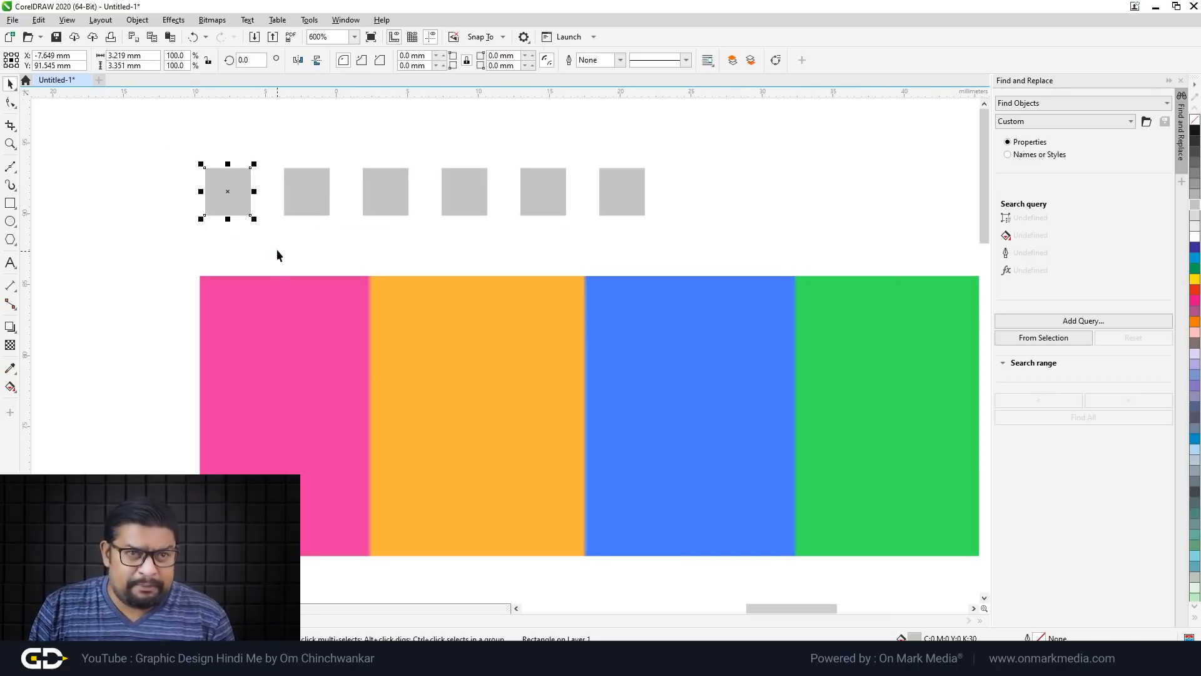
left_click(10, 370)
left_click(316, 365)
left_click(228, 194)
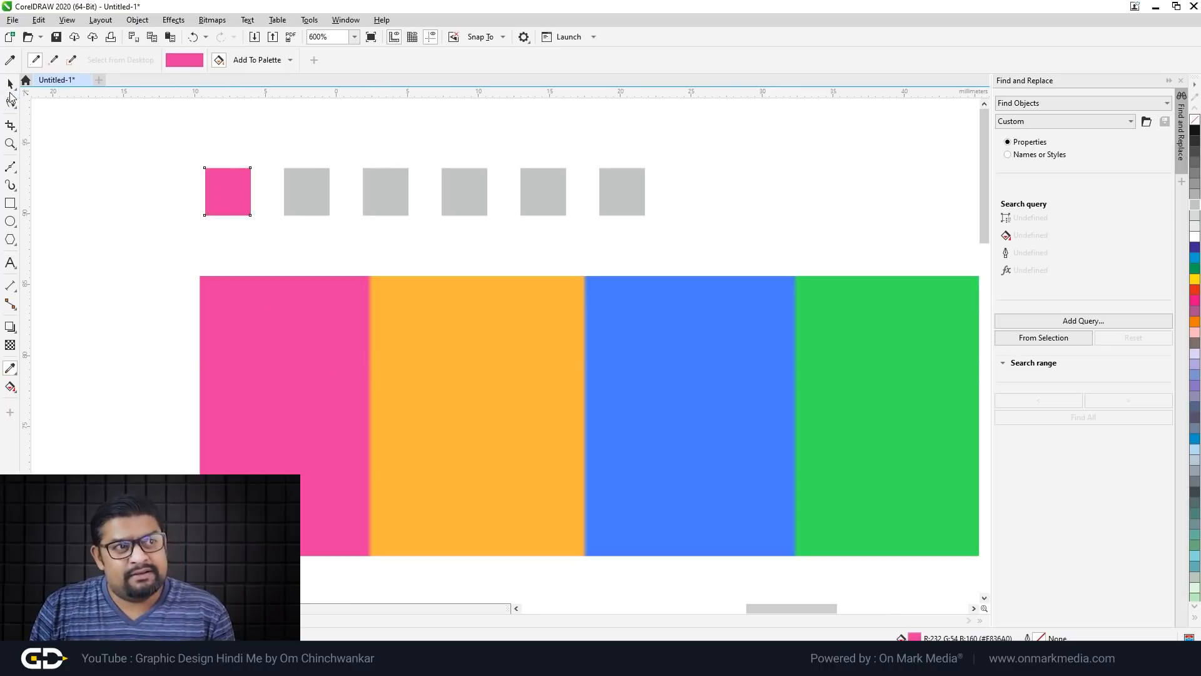
left_click(10, 86)
left_click(332, 356)
left_click(11, 369)
left_click(397, 378)
left_click(290, 206)
Step: Fill the third, fourth and fifth squares with blue, green and yellow from the colour bar
left_click(10, 369)
left_click(664, 430)
left_click(387, 213)
left_click(10, 83)
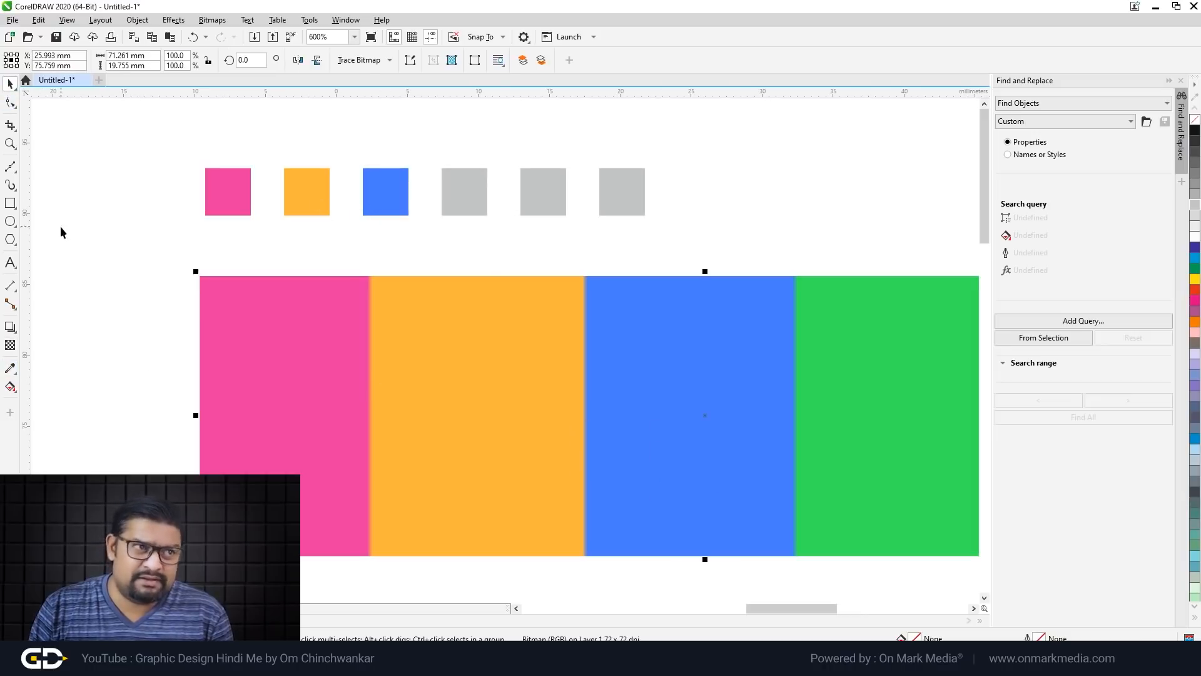
left_click(10, 369)
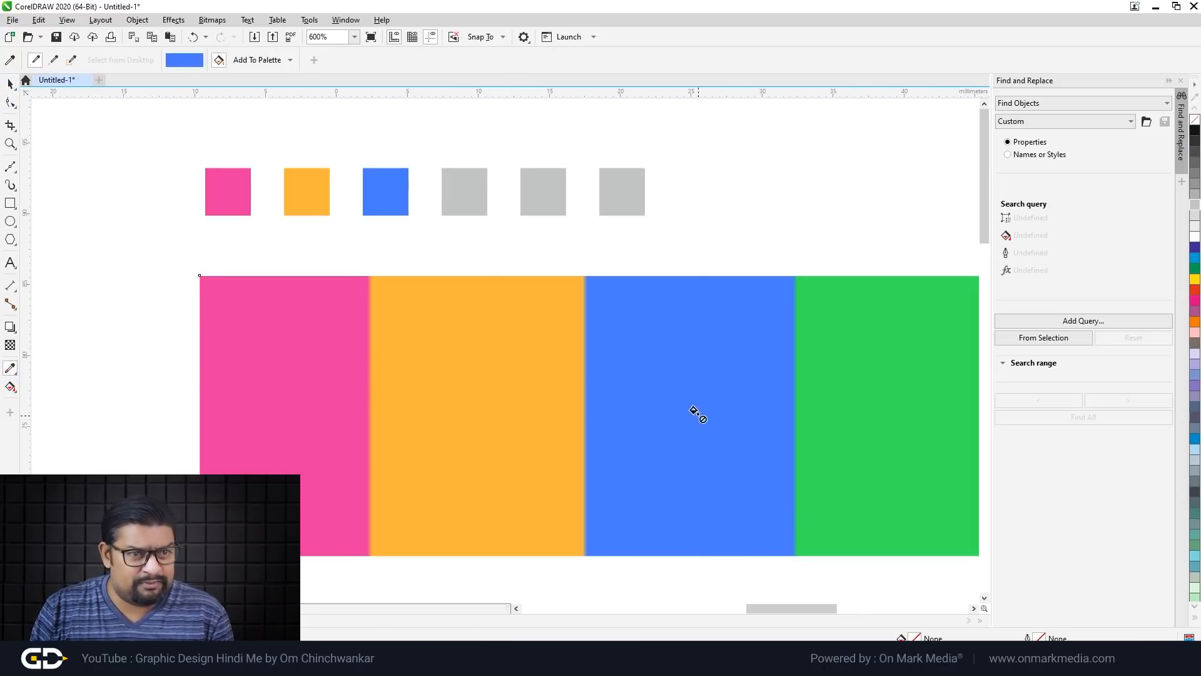
left_click(864, 401)
left_click(480, 208)
scroll(489, 263, "down", 1)
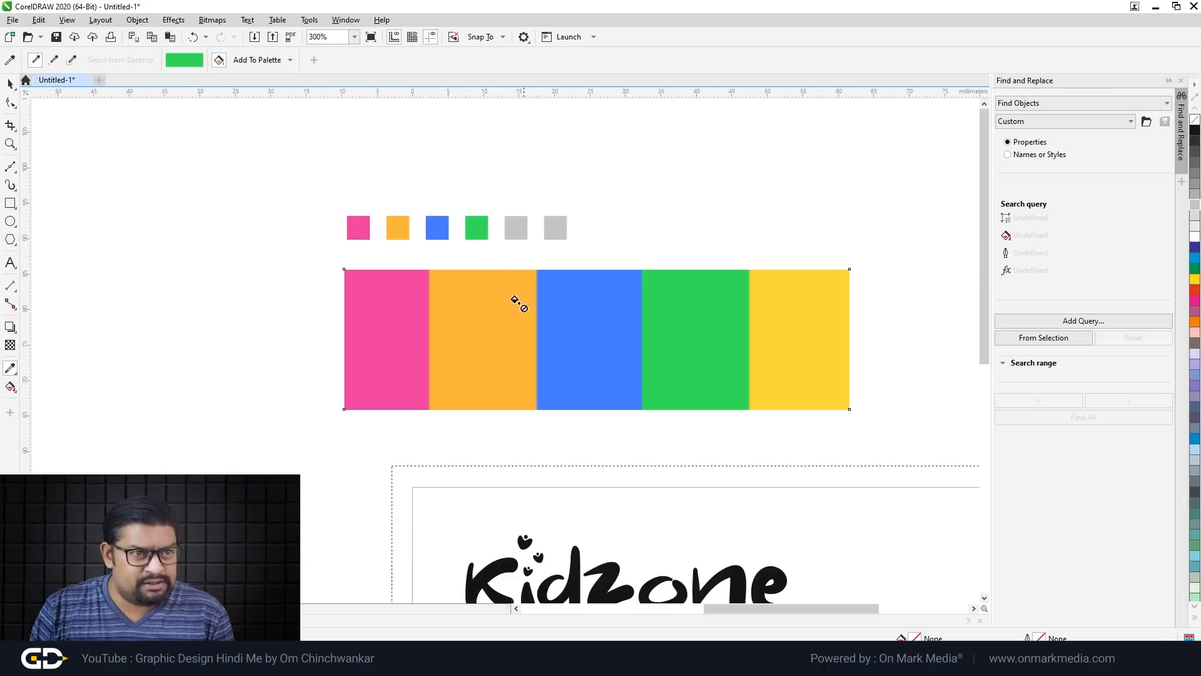
left_click(762, 354)
left_click(514, 229)
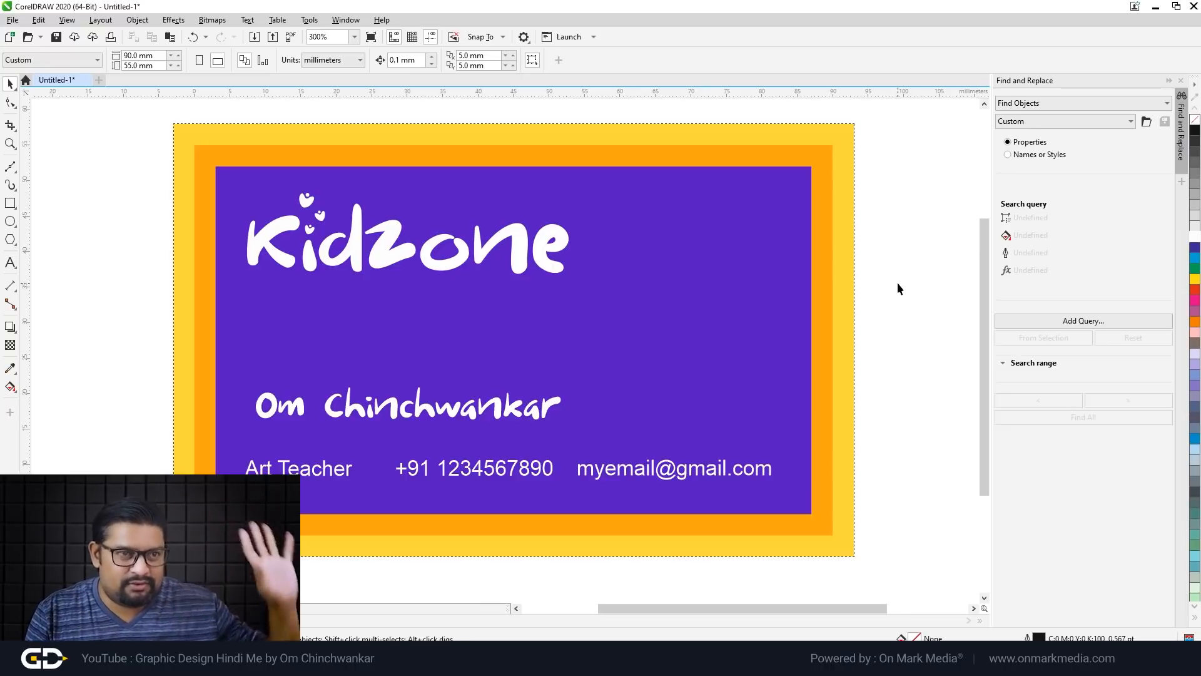
Step: Nudge the Kidzone logo slightly lower on the purple card
left_click(439, 241)
left_click_drag(510, 238, 516, 260)
left_click(99, 334)
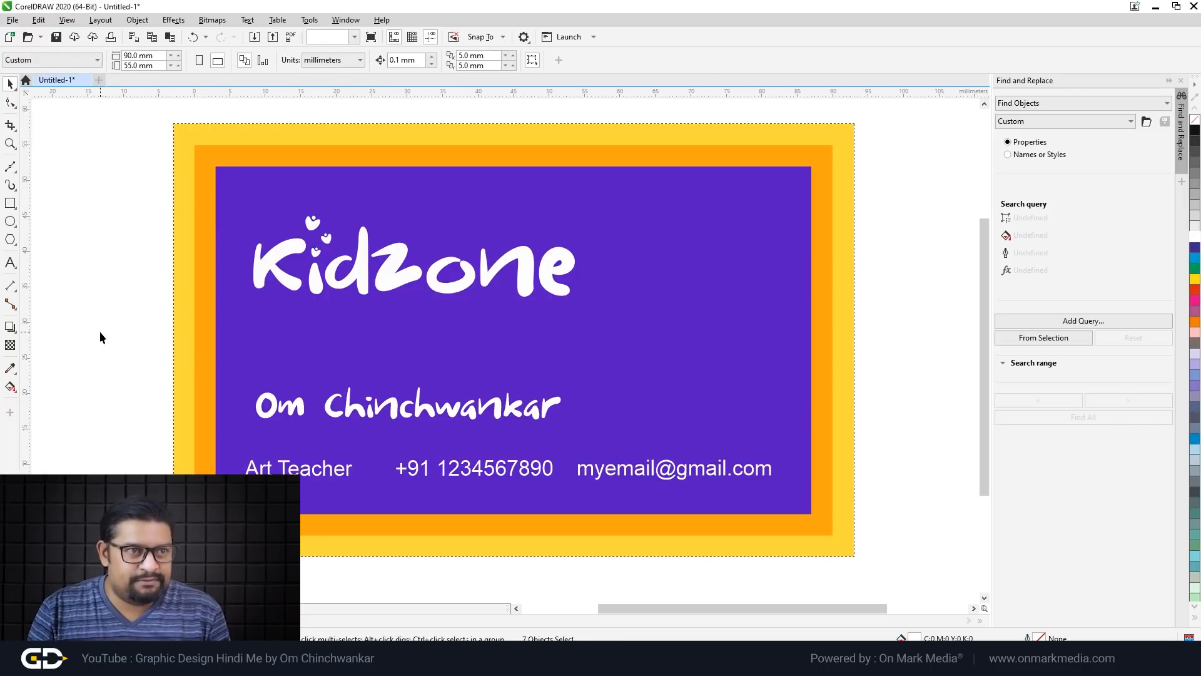
Step: Select the purple background rectangle and pick a shape-distortion brush
left_click(658, 306)
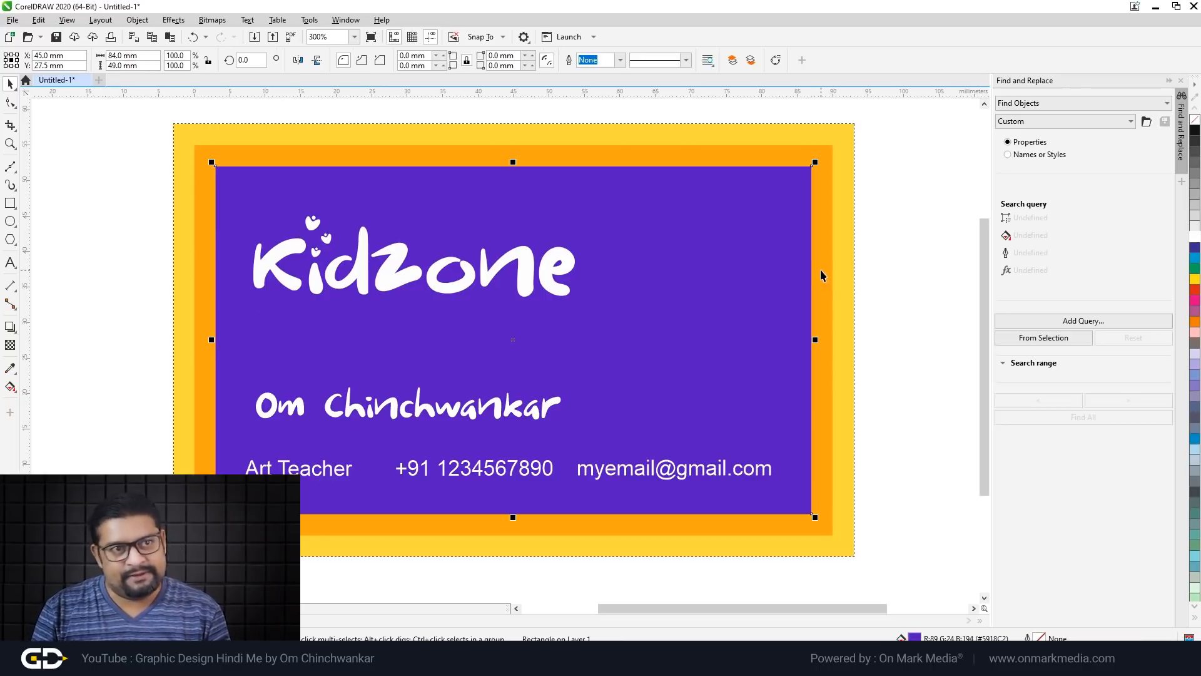
left_click(10, 103)
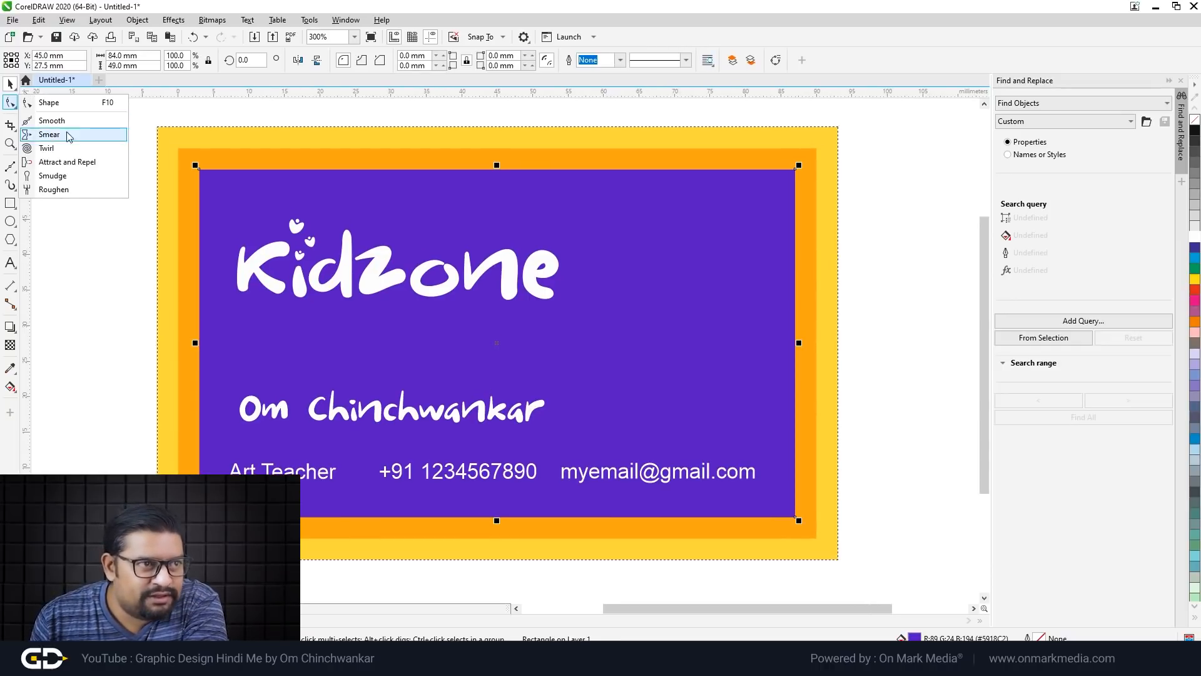
left_click(51, 120)
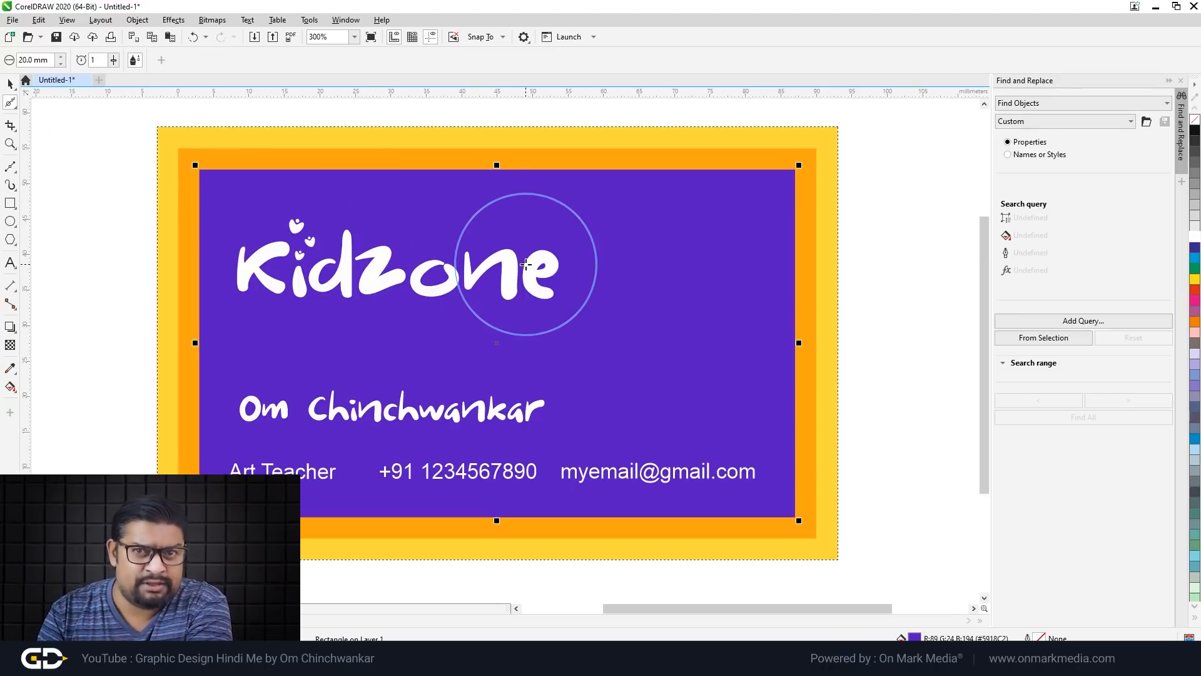
Step: Brush the purple shape's top-left corner and top and left edges into softer curves
scroll(199, 170, "up", 6)
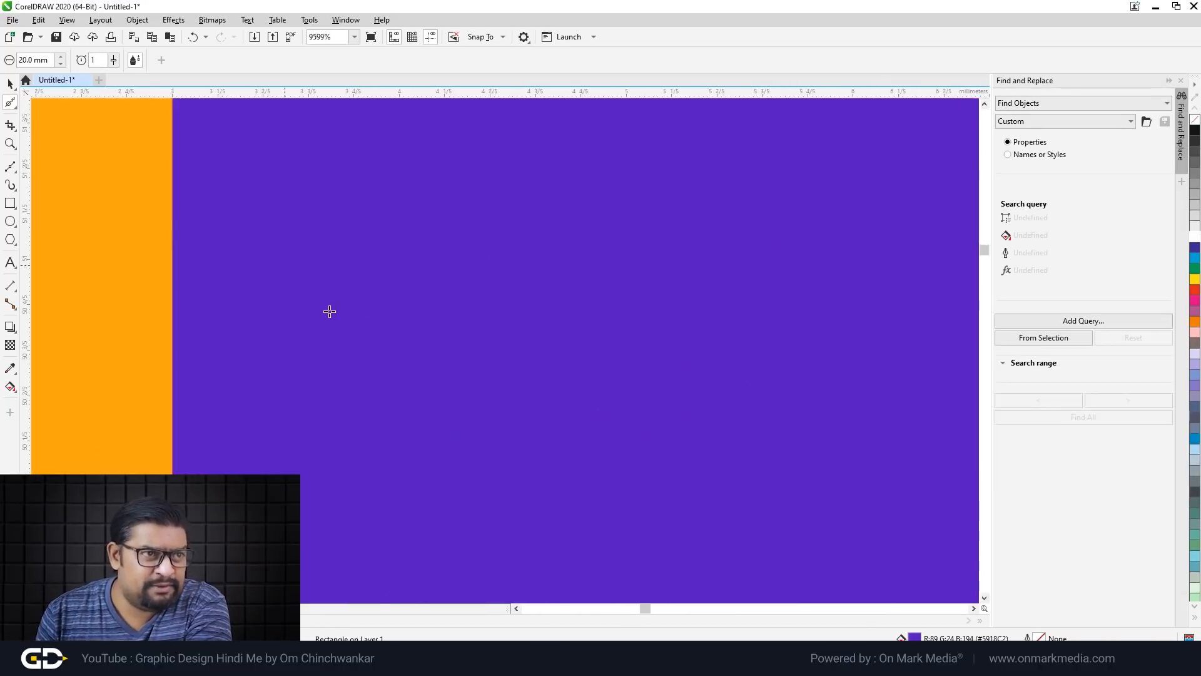
scroll(396, 330, "up", 2)
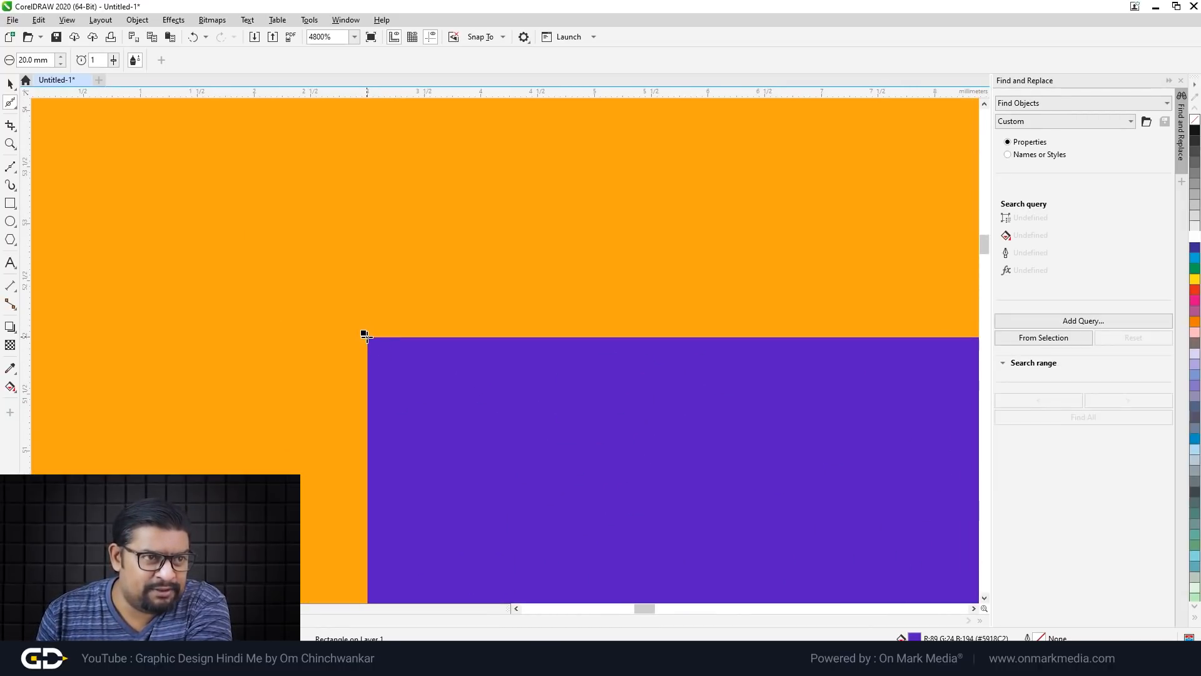
mouse_move(373, 341)
left_mouse_down()
mouse_move(591, 523)
mouse_move(646, 517)
left_mouse_up()
mouse_move(421, 386)
left_mouse_down()
mouse_move(397, 350)
mouse_move(368, 358)
mouse_move(397, 363)
left_mouse_up()
scroll(404, 362, "down", 6)
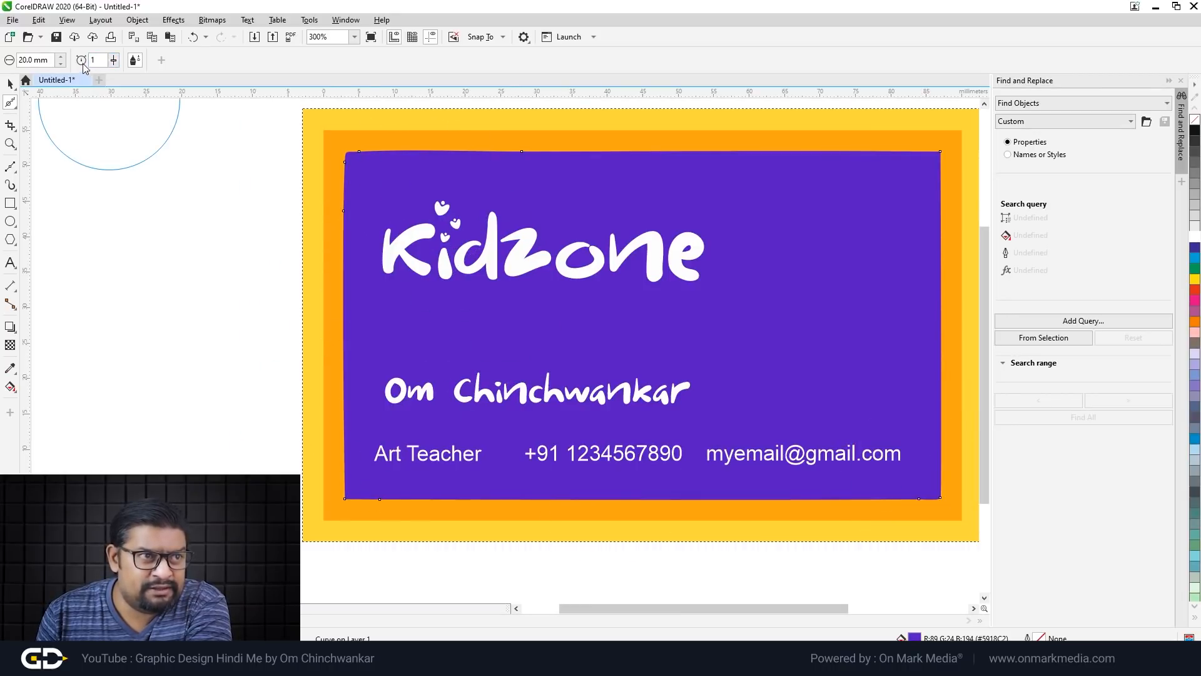
Step: Raise the brush value to 21 and round the right, bottom and remaining corners
left_click(114, 61)
left_click_drag(106, 77, 135, 77)
mouse_move(744, 180)
left_mouse_down()
mouse_move(751, 528)
mouse_move(351, 500)
left_mouse_up()
scroll(360, 588, "up", 1)
scroll(330, 393, "down", 1)
mouse_move(332, 394)
left_mouse_down()
mouse_move(365, 398)
mouse_move(521, 384)
mouse_move(440, 389)
mouse_move(897, 405)
mouse_move(913, 378)
left_mouse_up()
scroll(761, 371, "down", 1)
scroll(817, 349, "up", 1)
left_click_drag(816, 349, 813, 244)
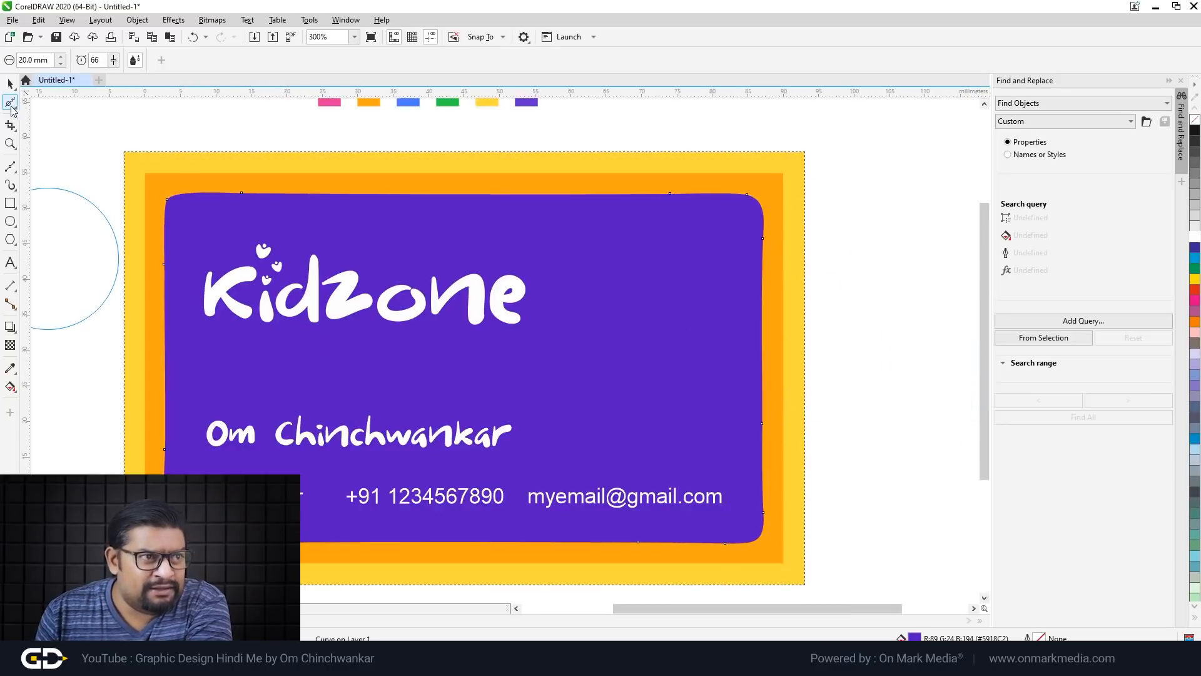
left_click(10, 102)
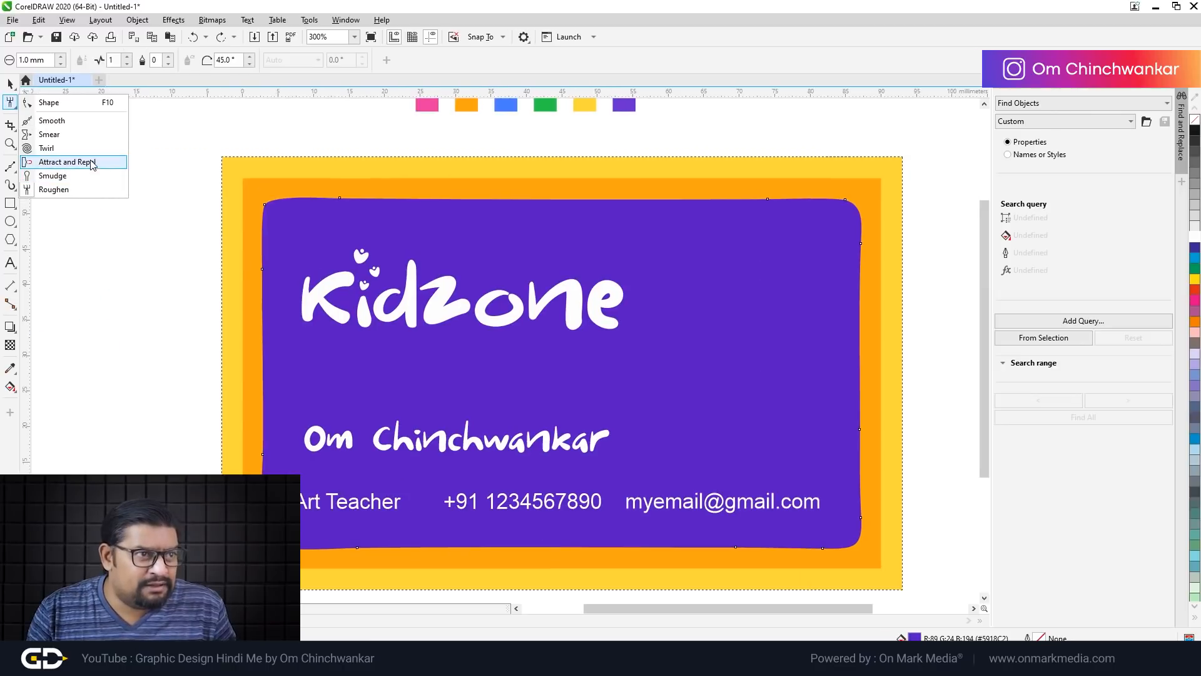
Step: Switch to the Smear tool with a 50 mm nib and smear the purple panel's top and side edges
left_click(92, 164)
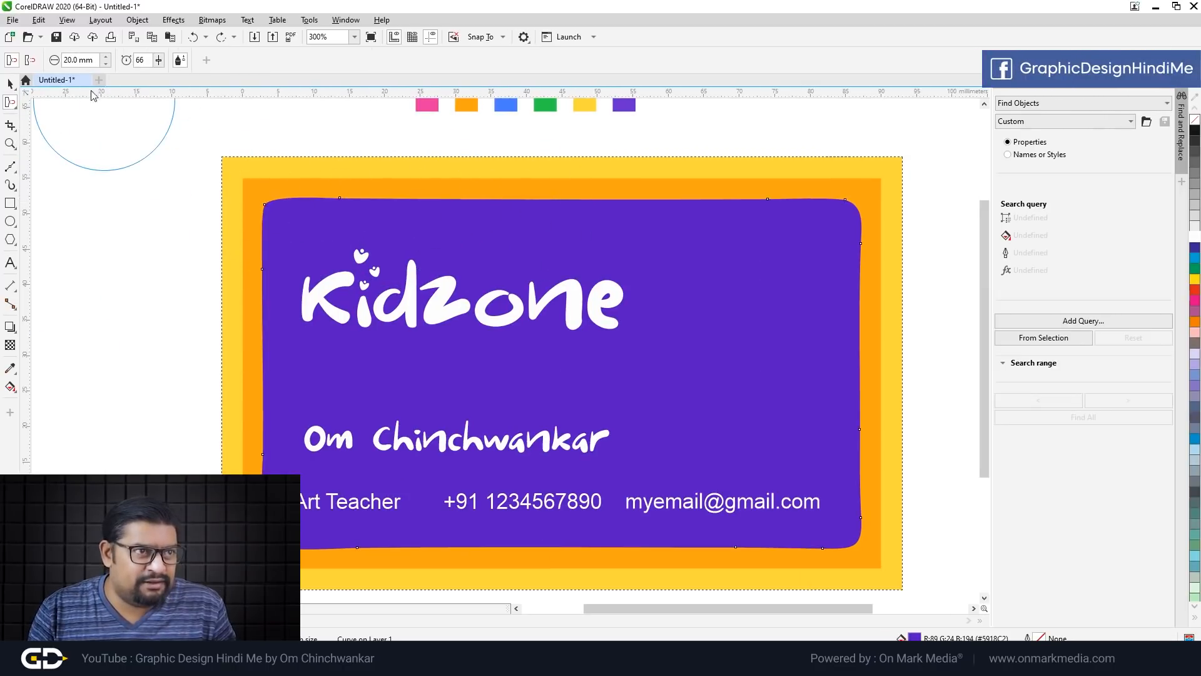
left_click_drag(158, 60, 174, 75)
left_click(158, 60)
left_click_drag(295, 236, 601, 207)
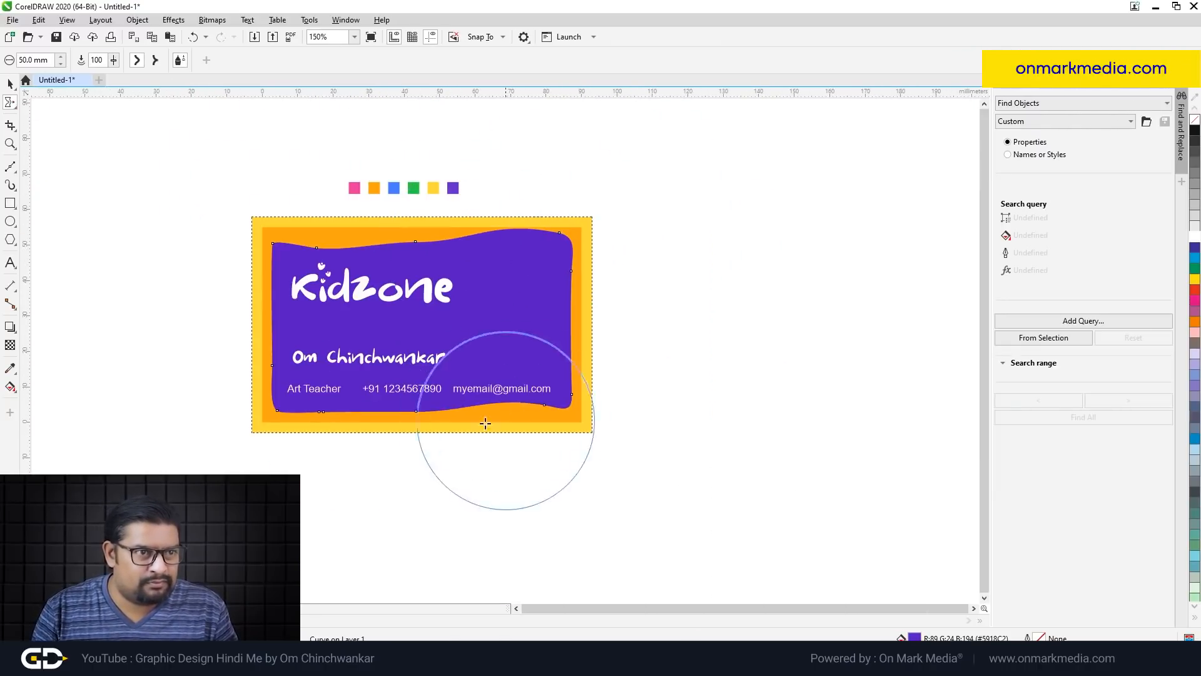
left_click_drag(247, 322, 266, 321)
left_click_drag(595, 321, 579, 318)
scroll(518, 289, "up", 1)
Step: Push the purple panel's top-left corner inward, undoing a trial smear on the orange border
left_click(278, 187)
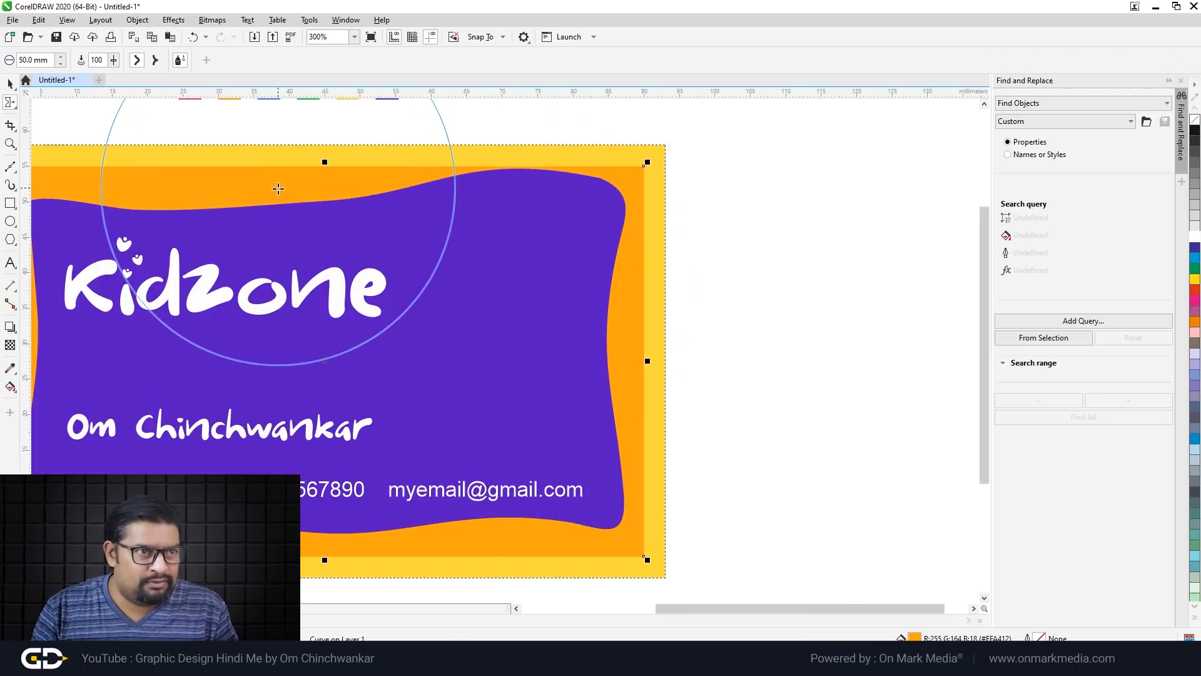
scroll(278, 188, "down", 1)
scroll(469, 257, "up", 1)
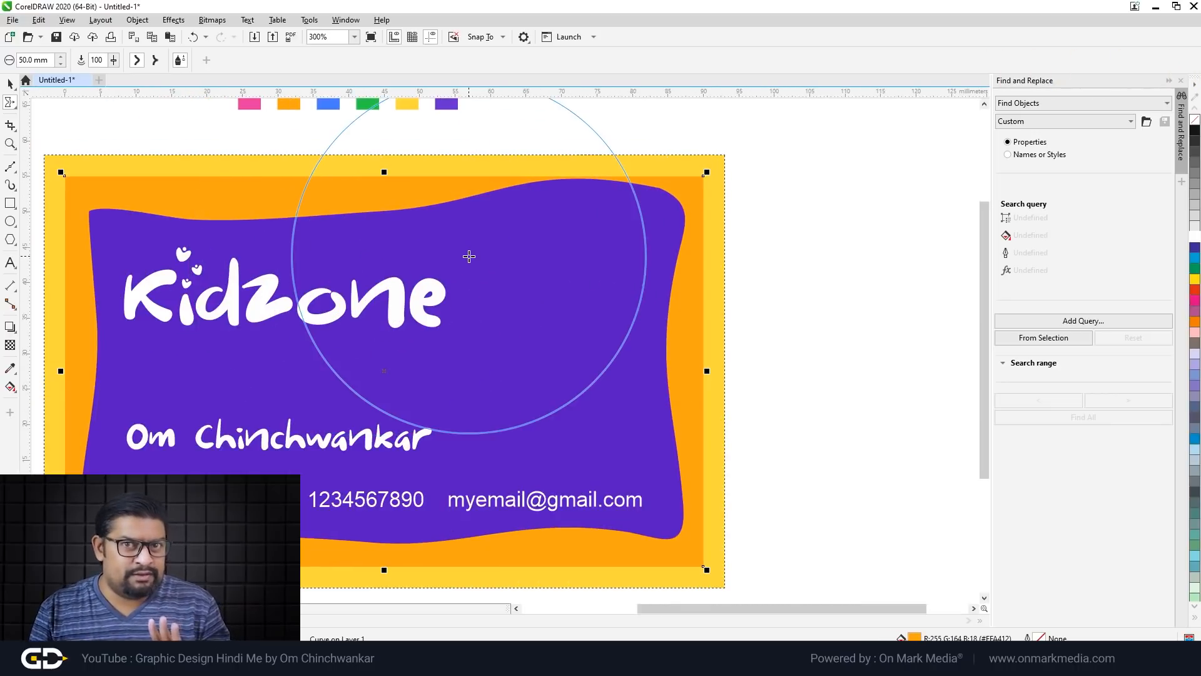
scroll(531, 263, "down", 1)
scroll(522, 308, "up", 1)
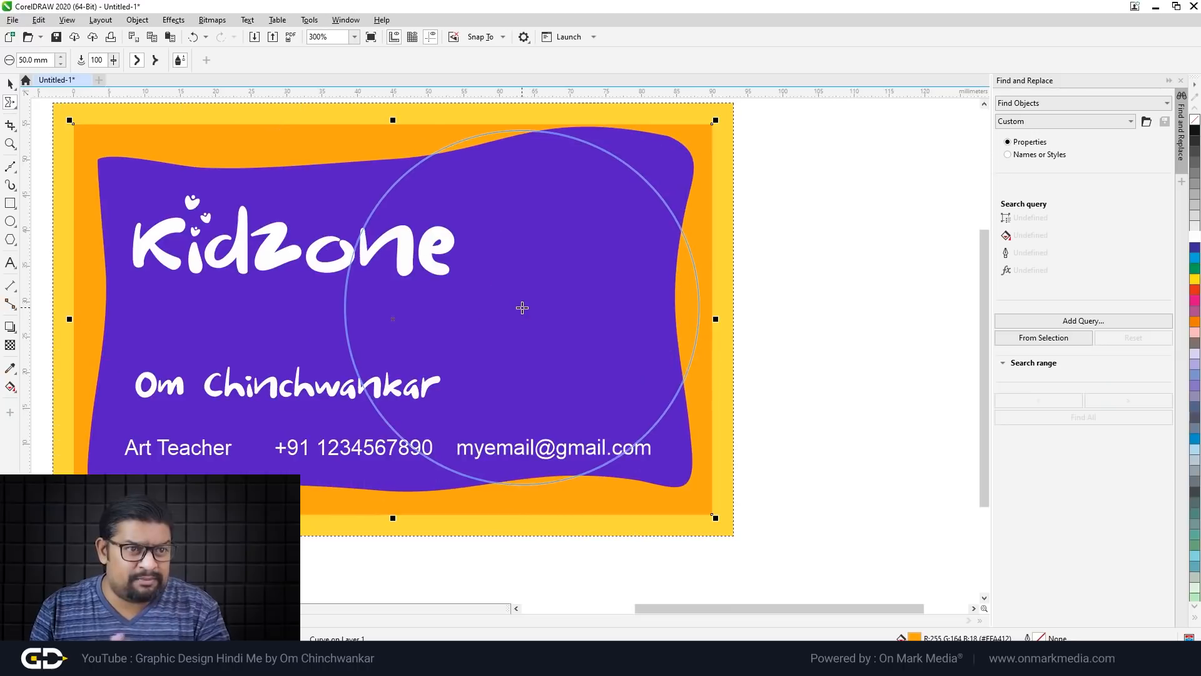
scroll(523, 304, "down", 1)
scroll(475, 238, "up", 1)
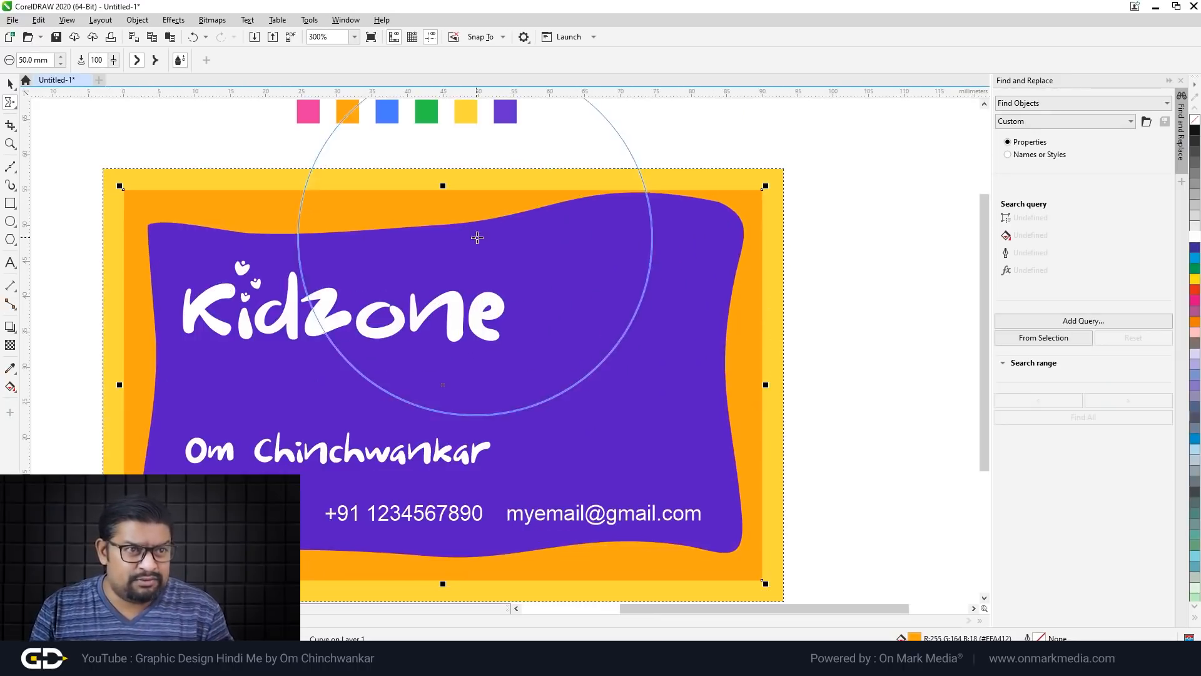
mouse_move(411, 206)
left_mouse_down()
mouse_move(411, 231)
mouse_move(397, 216)
left_mouse_up()
key("ctrl+z")
left_click(416, 260, "ctrl")
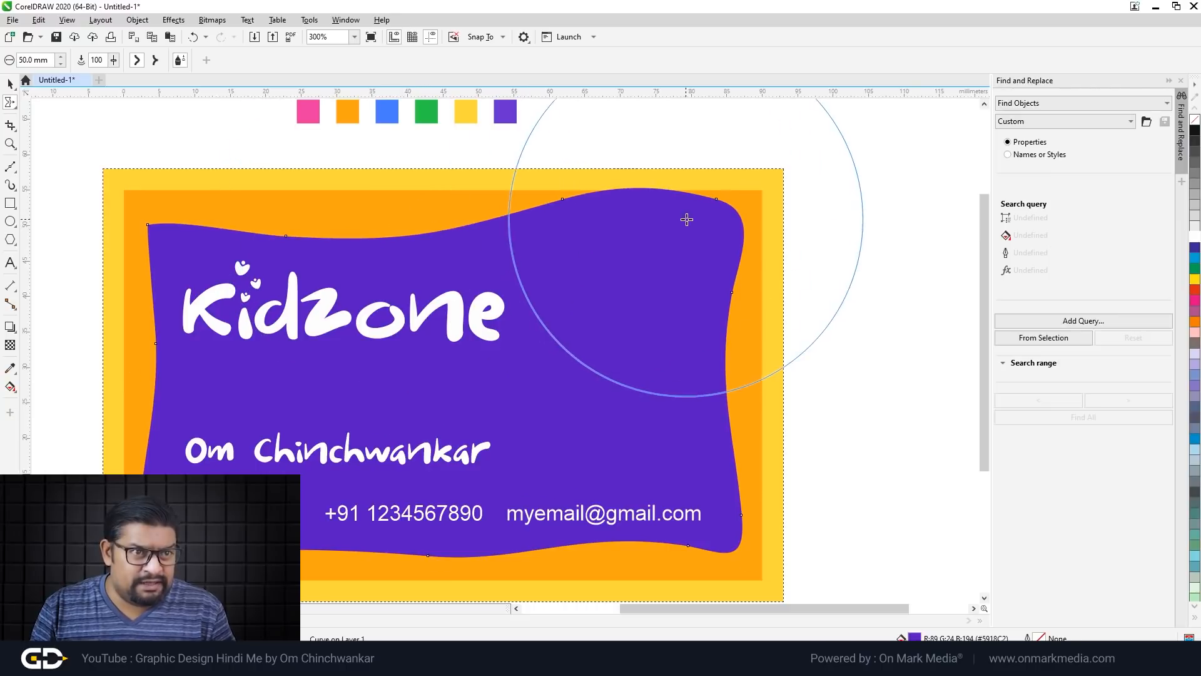
scroll(646, 319, "down", 1)
scroll(646, 319, "up", 1)
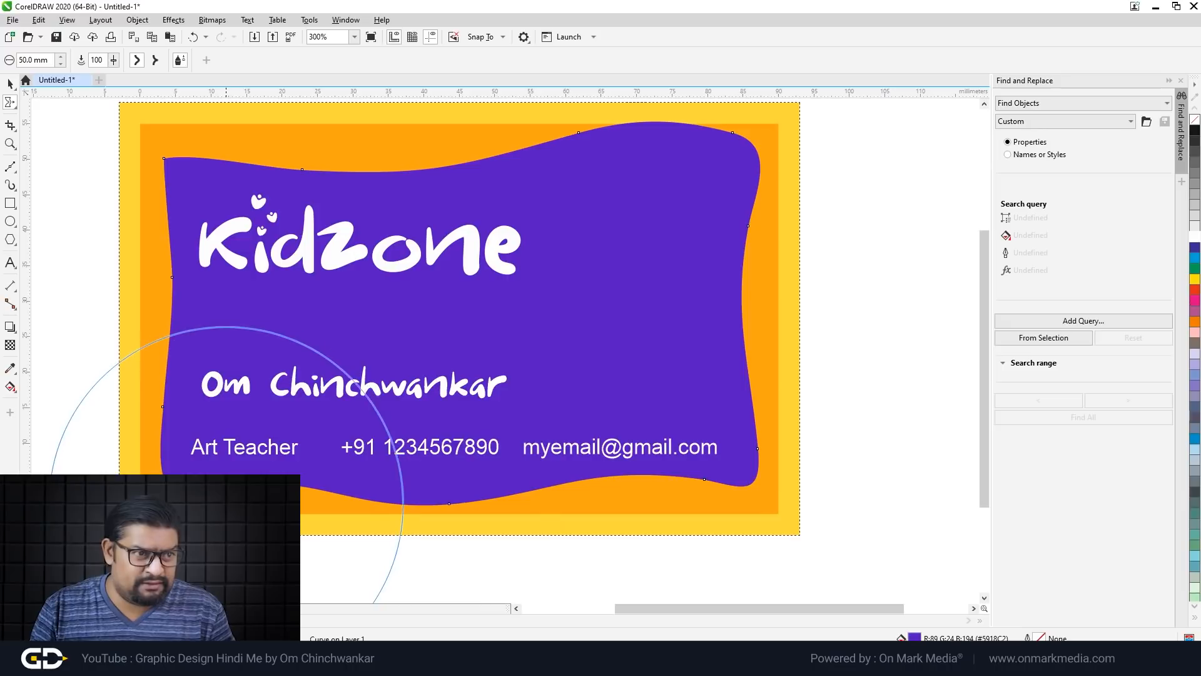
mouse_move(160, 187)
left_mouse_down()
mouse_move(175, 177)
mouse_move(193, 191)
left_mouse_up()
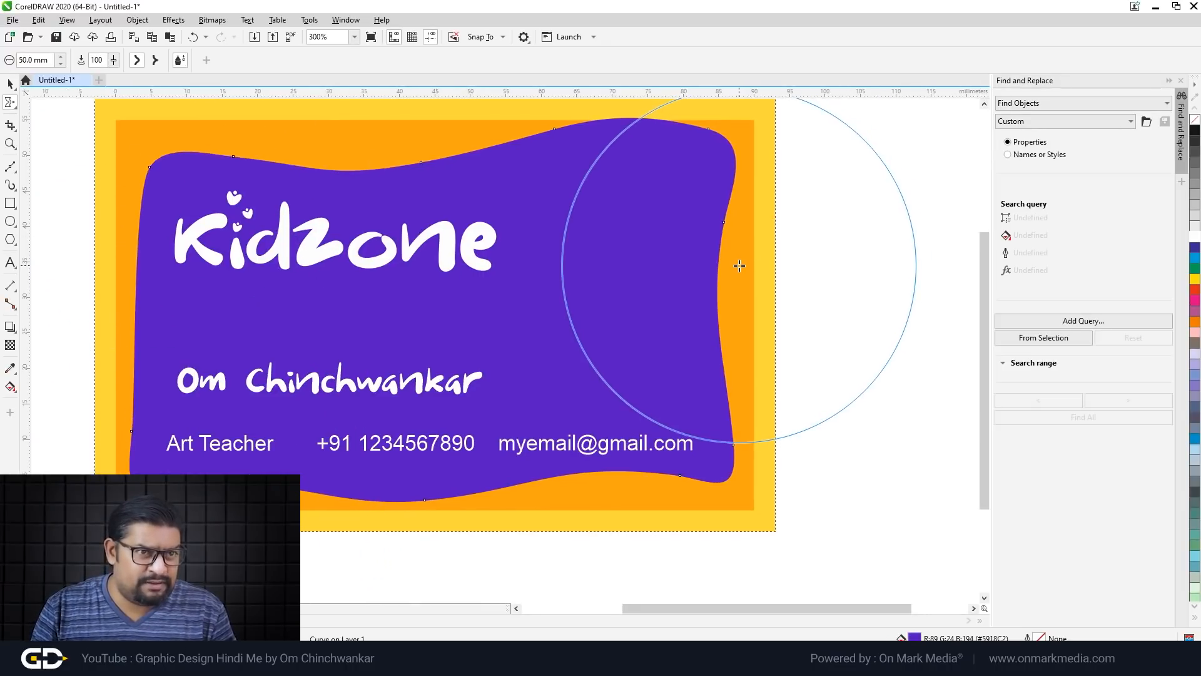
Step: Warp all four corners of the orange border into flowing waves
left_click(336, 143)
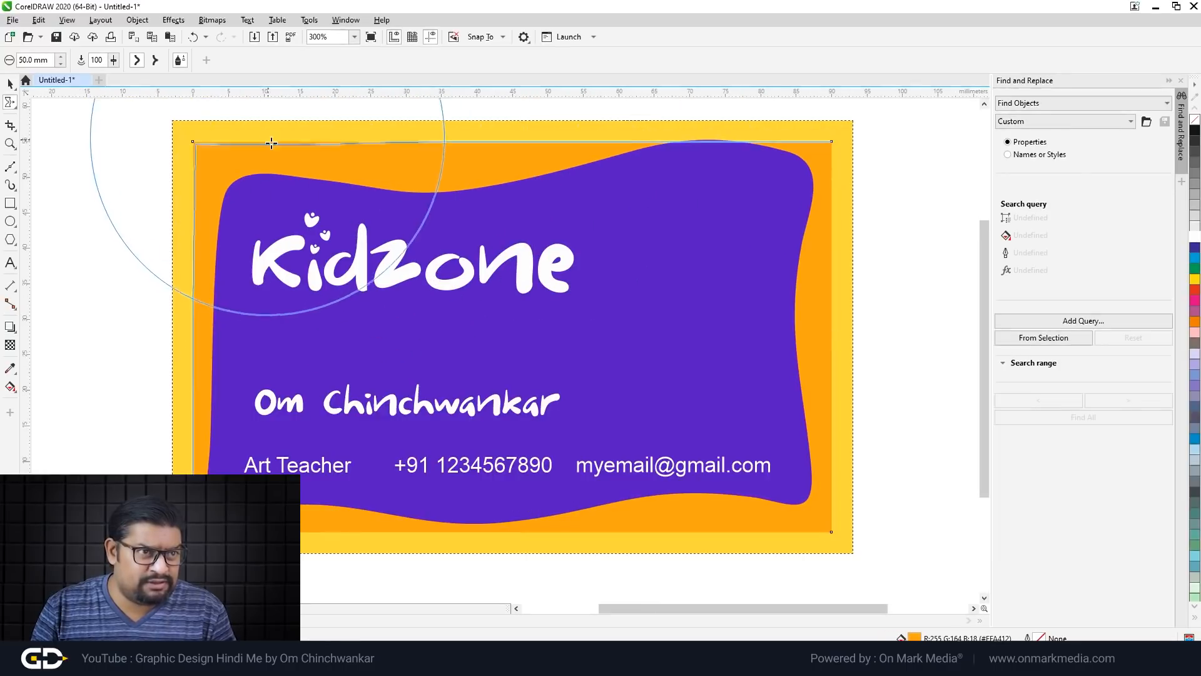
mouse_move(271, 144)
left_mouse_down()
mouse_move(201, 155)
mouse_move(207, 168)
mouse_move(249, 165)
left_mouse_up()
left_click_drag(799, 288, 787, 299)
mouse_move(818, 501)
left_mouse_down()
mouse_move(799, 505)
mouse_move(824, 519)
left_mouse_up()
left_click_drag(255, 528, 276, 516)
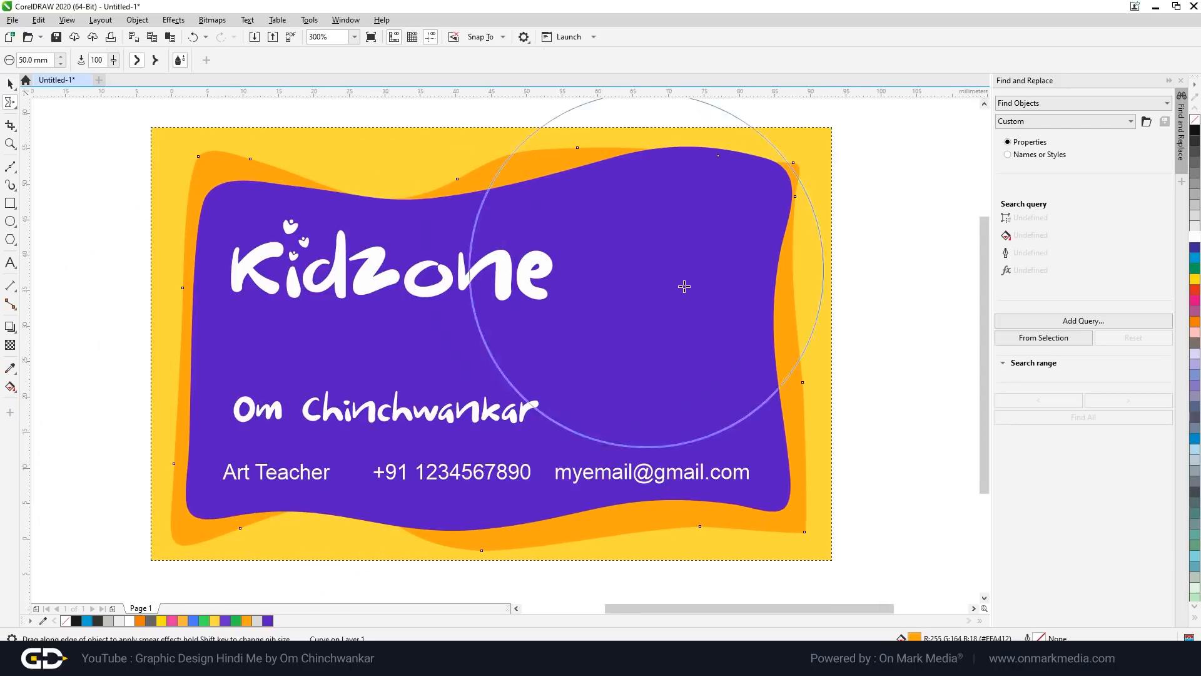
Step: Warp the yellow background's top-left corner outward and deepen the dip along its top edge
left_click(690, 286)
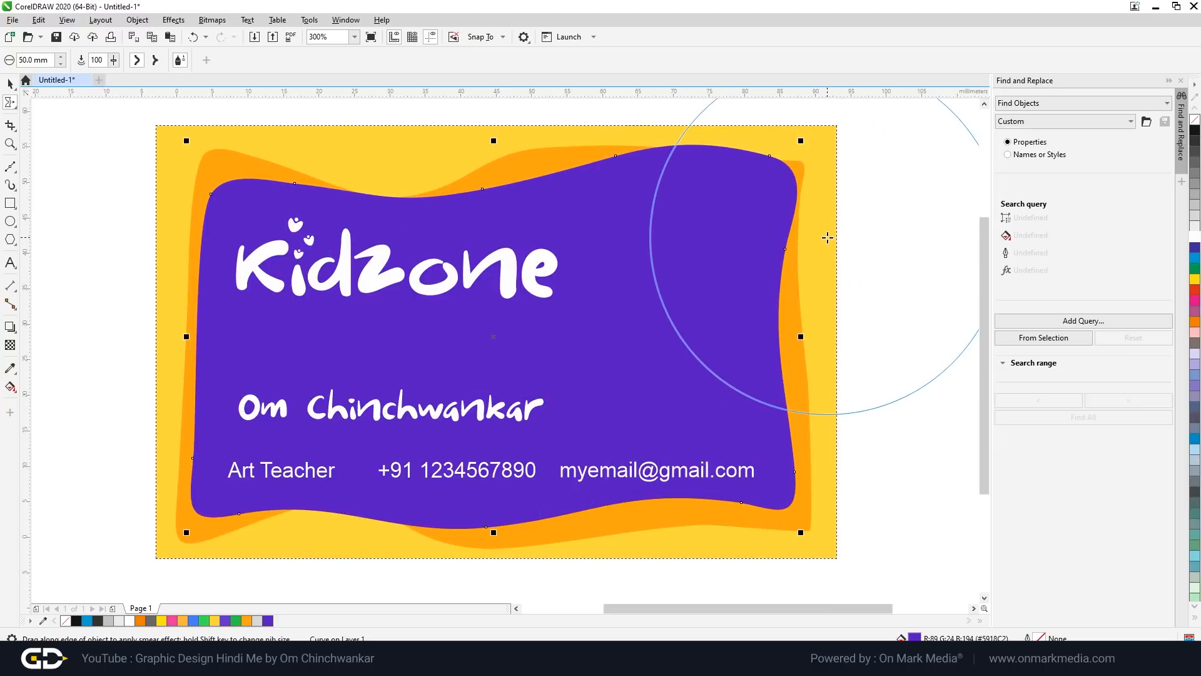
left_click_drag(827, 237, 825, 239)
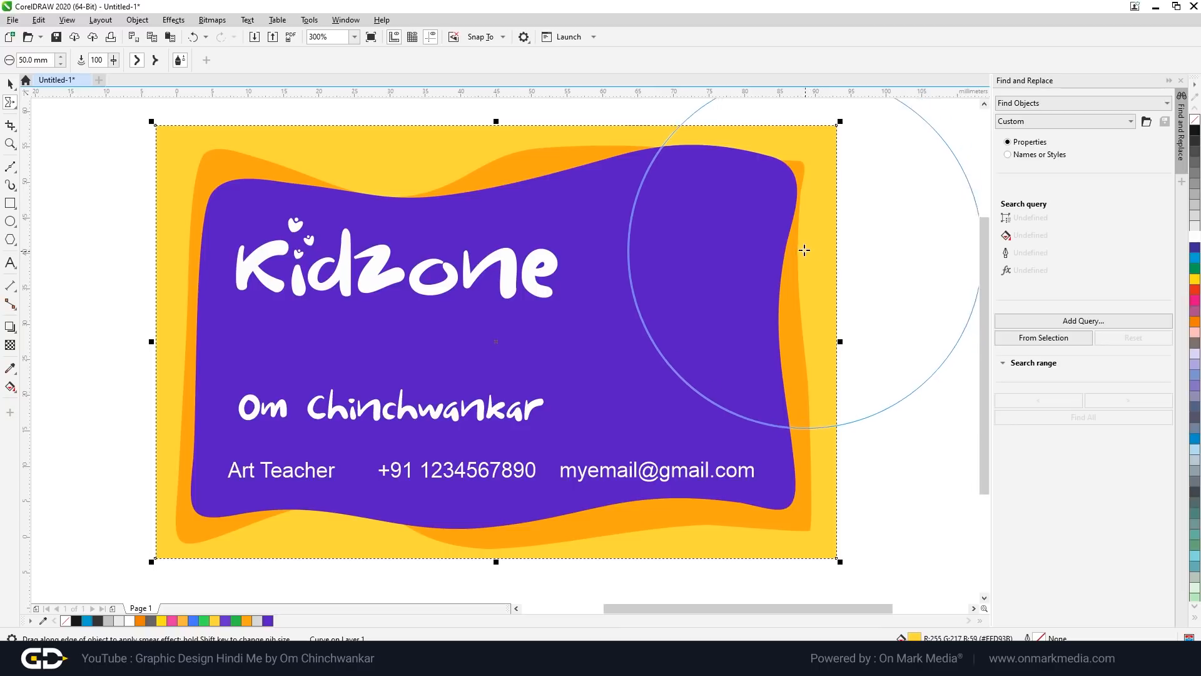
scroll(557, 192, "up", 2)
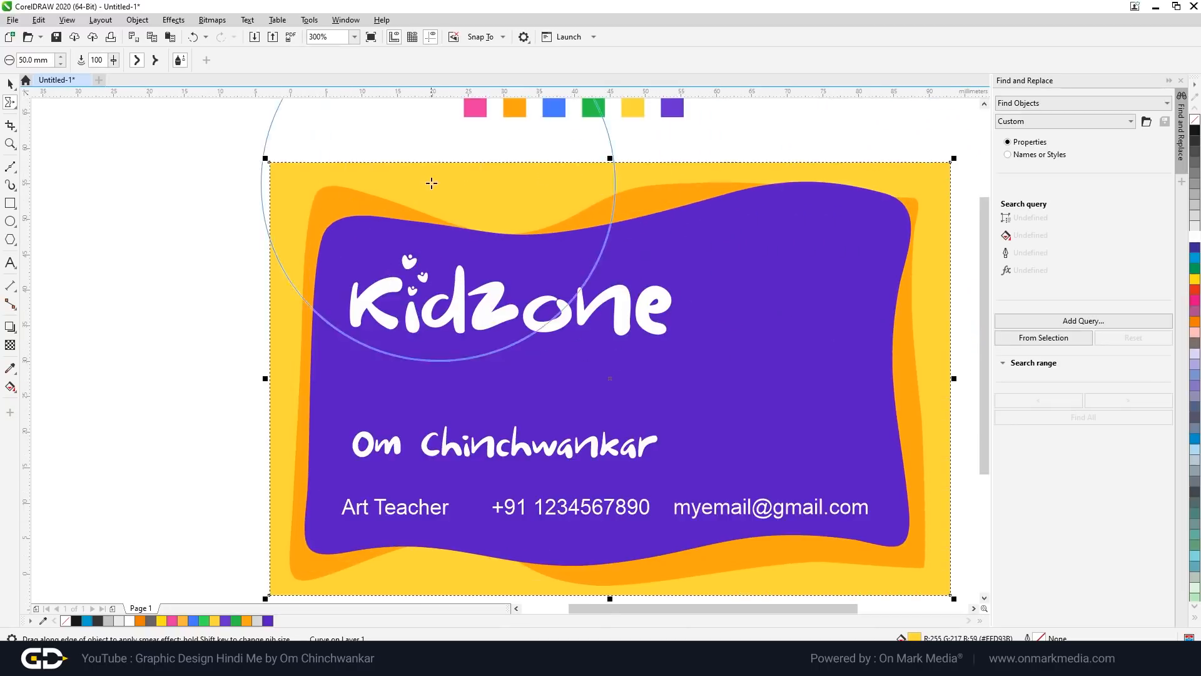
mouse_move(278, 167)
left_mouse_down()
mouse_move(321, 180)
mouse_move(299, 155)
mouse_move(311, 177)
mouse_move(276, 166)
left_mouse_up()
scroll(275, 166, "down", 2)
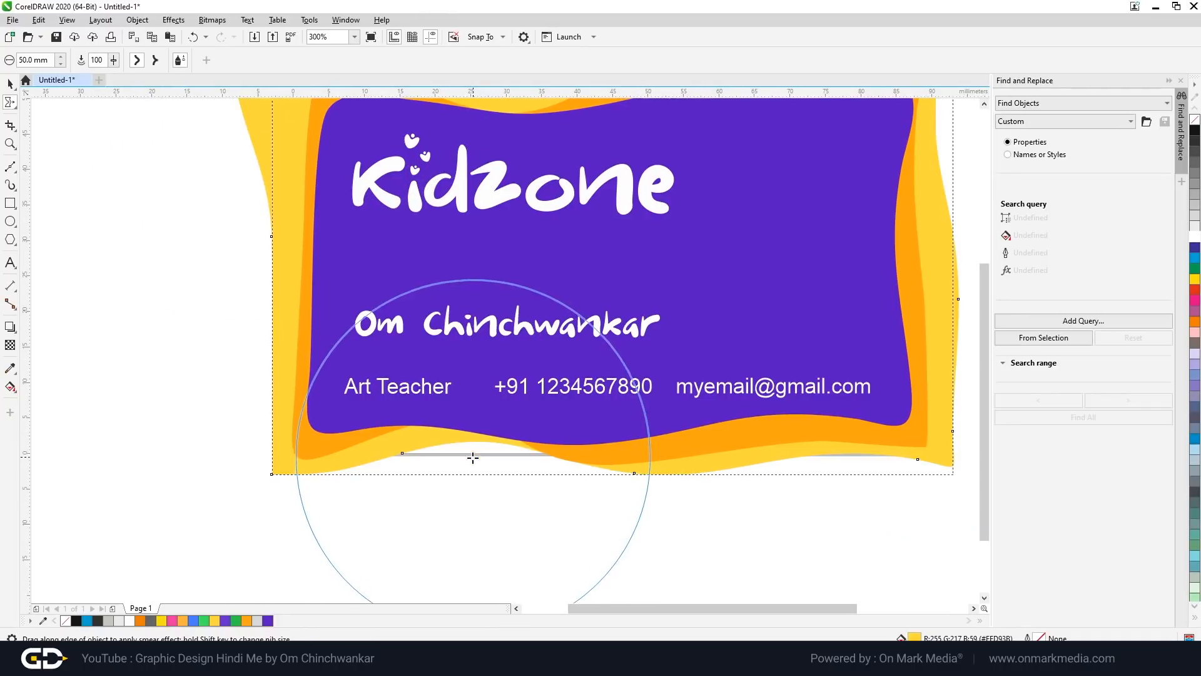
mouse_move(610, 498)
left_mouse_down()
mouse_move(597, 471)
mouse_move(391, 463)
mouse_move(274, 438)
mouse_move(313, 471)
mouse_move(298, 467)
mouse_move(286, 418)
left_mouse_up()
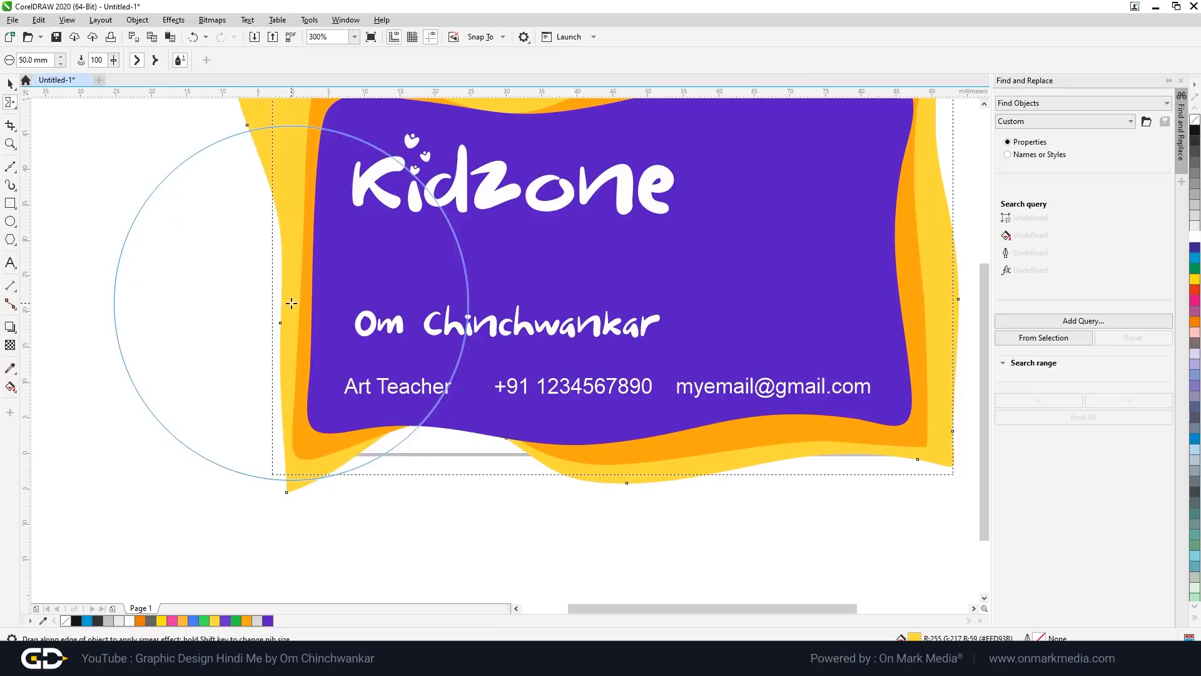
scroll(296, 369, "down", 2)
scroll(550, 225, "up", 2)
mouse_move(370, 188)
left_mouse_down()
mouse_move(407, 187)
mouse_move(387, 196)
mouse_move(313, 168)
mouse_move(271, 169)
mouse_move(247, 187)
left_mouse_up()
key("space")
scroll(511, 305, "down", 1)
left_click(685, 451)
scroll(558, 383, "up", 1)
scroll(781, 456, "down", 1)
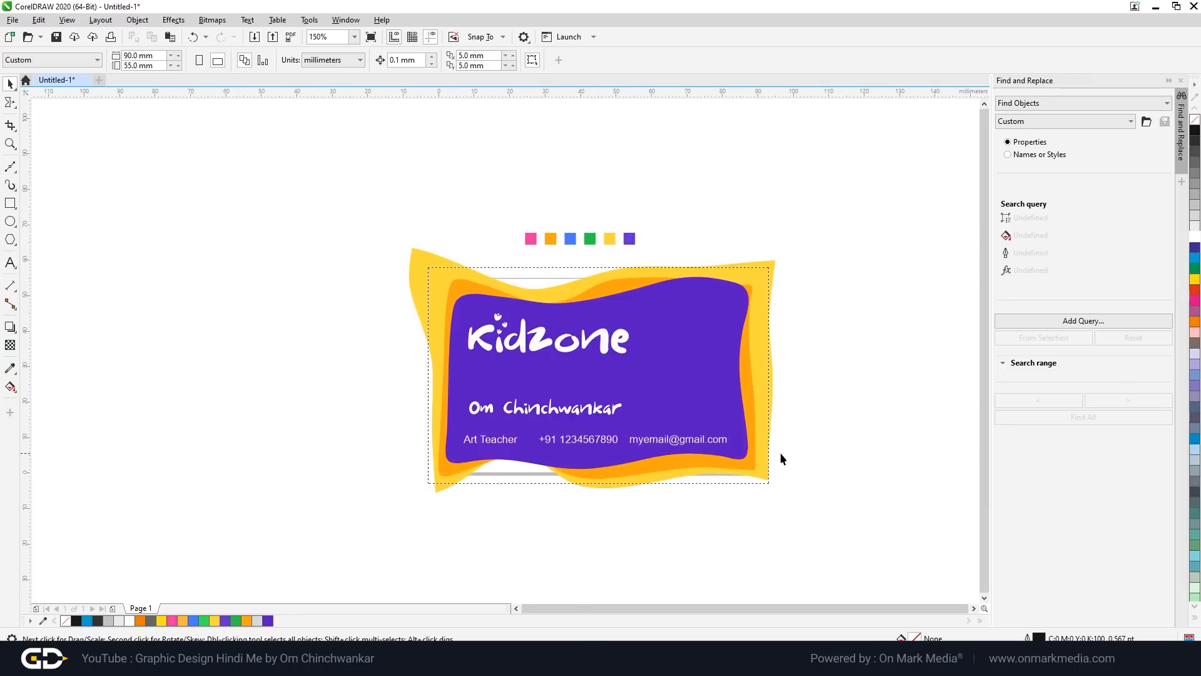
scroll(623, 443, "up", 1)
scroll(626, 445, "up", 1)
scroll(461, 450, "down", 1)
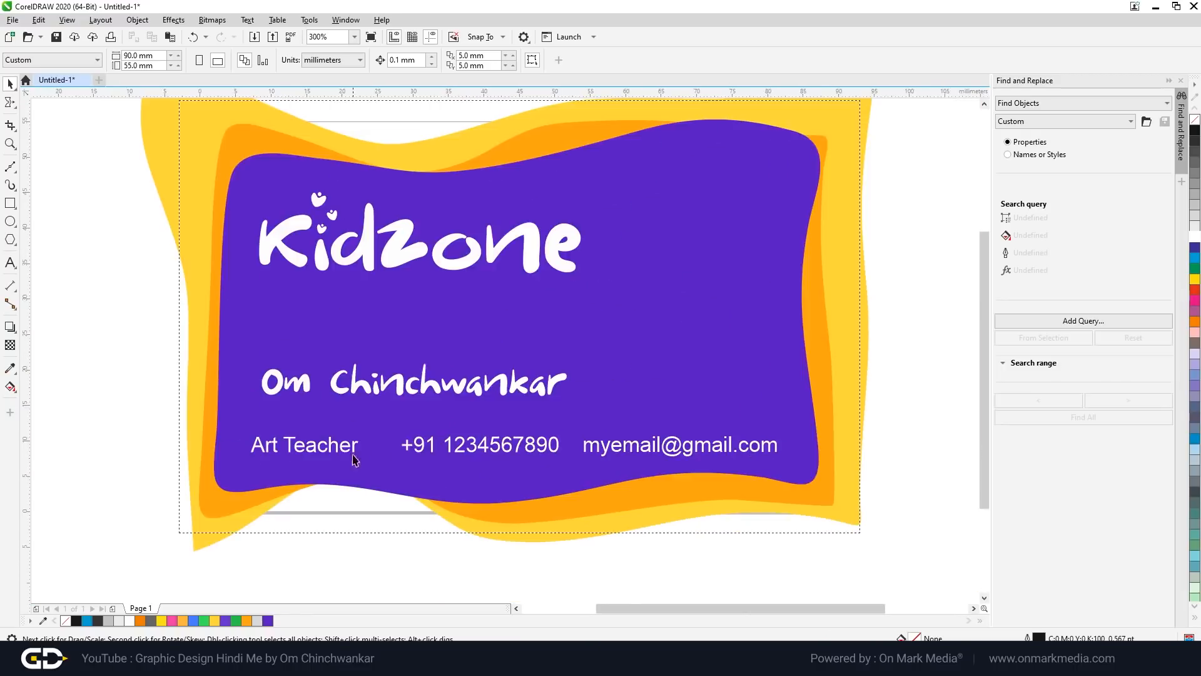
scroll(362, 399, "up", 1)
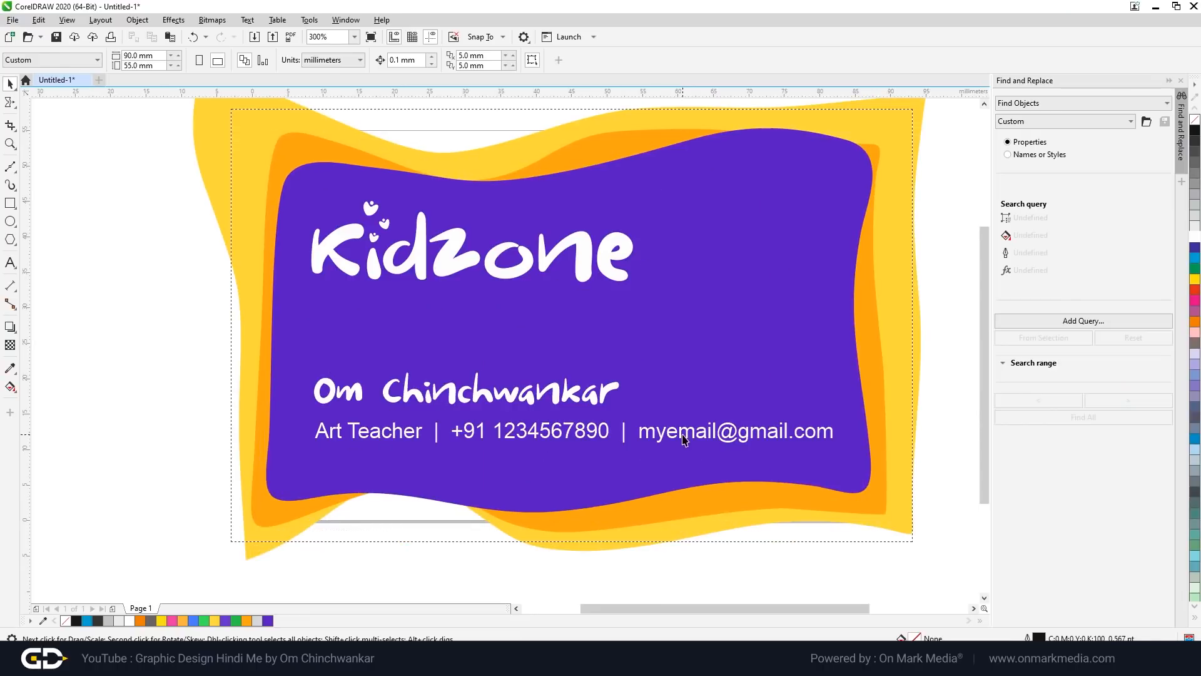
left_click(665, 436)
scroll(664, 436, "up", 1)
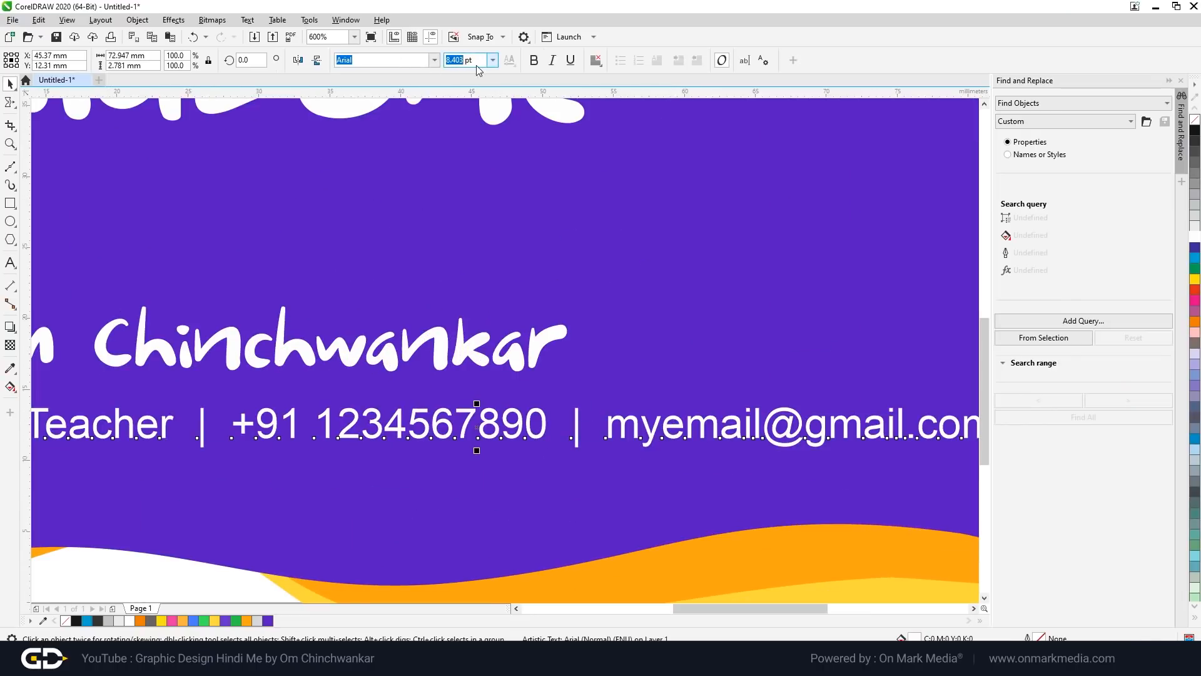
type("7")
key("Return")
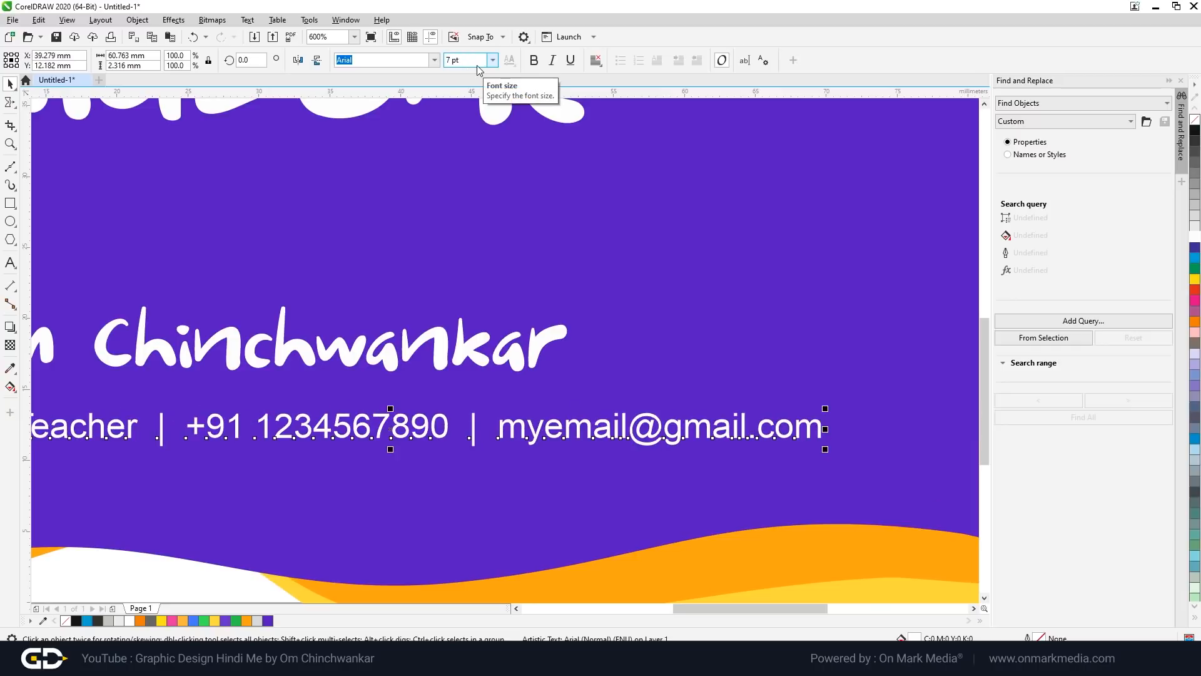
scroll(631, 251, "down", 2)
left_click(725, 503)
scroll(620, 235, "up", 1)
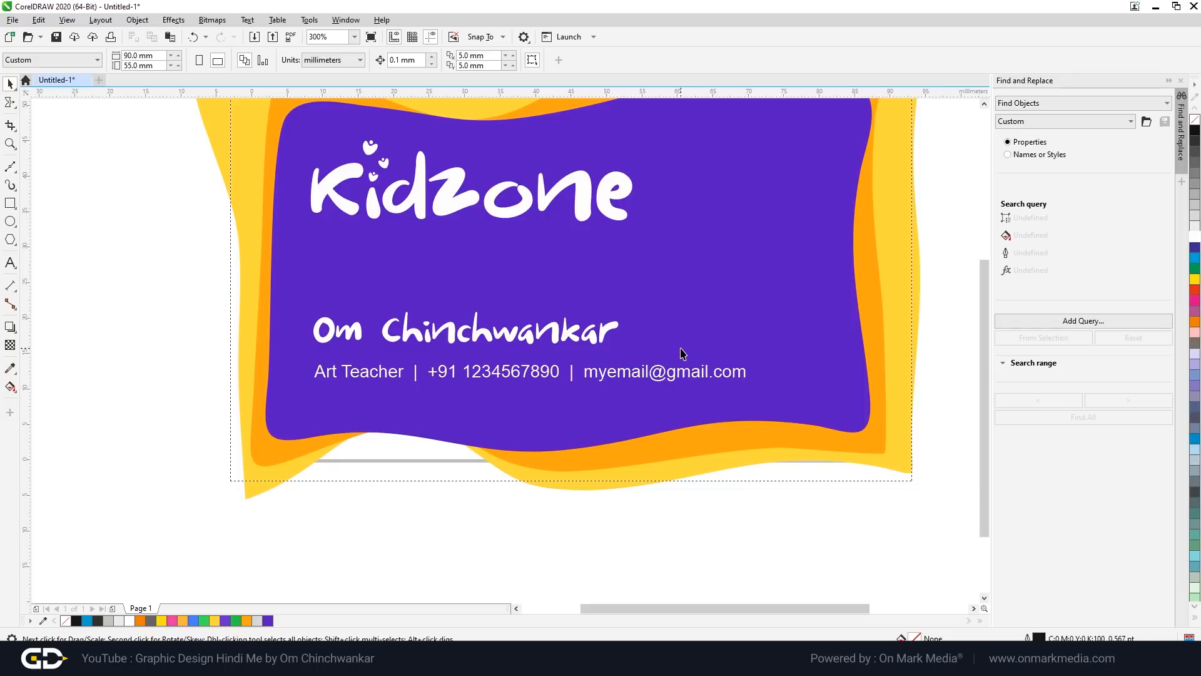
scroll(626, 381, "up", 1)
left_click(644, 365)
scroll(643, 369, "down", 1)
scroll(634, 360, "up", 1)
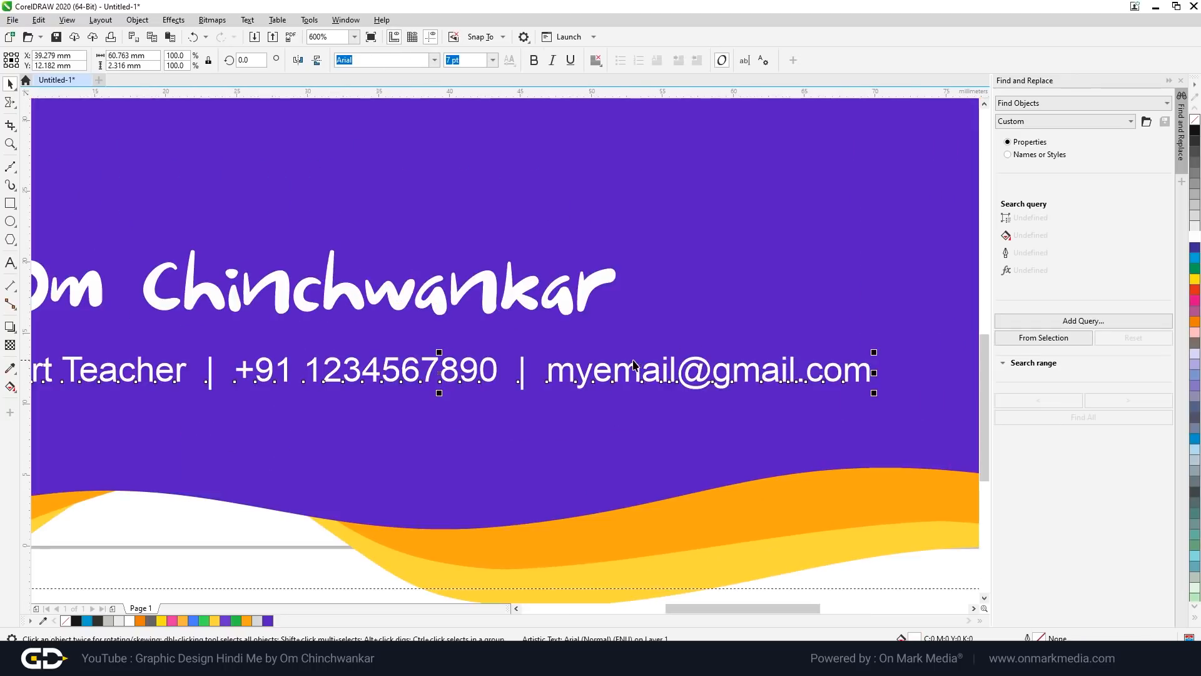
scroll(688, 300, "down", 1)
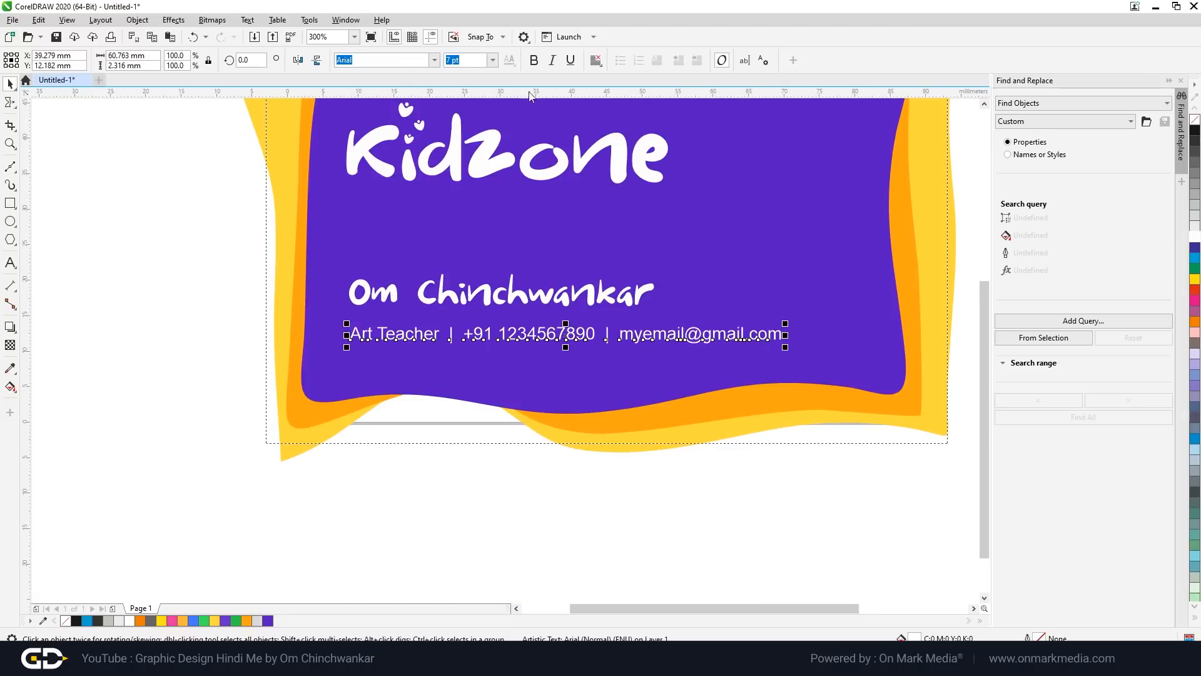
scroll(375, 336, "up", 5)
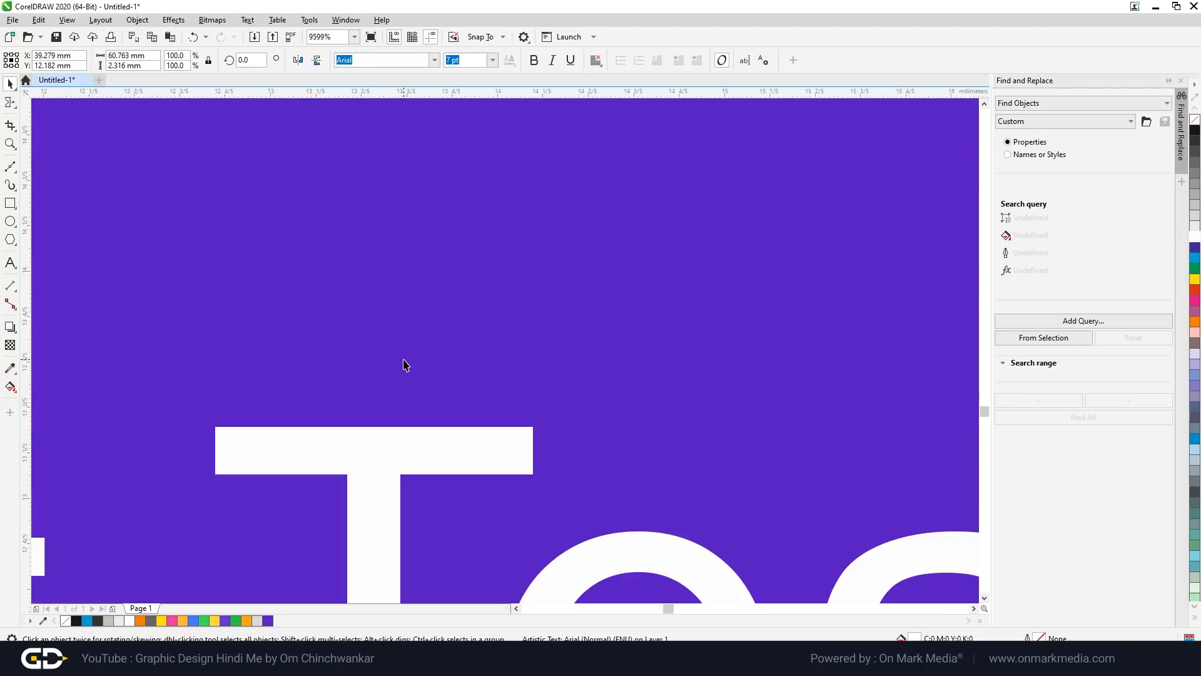
scroll(402, 365, "down", 5)
left_click_drag(787, 483, 796, 485)
scroll(492, 468, "up", 2)
scroll(588, 479, "down", 2)
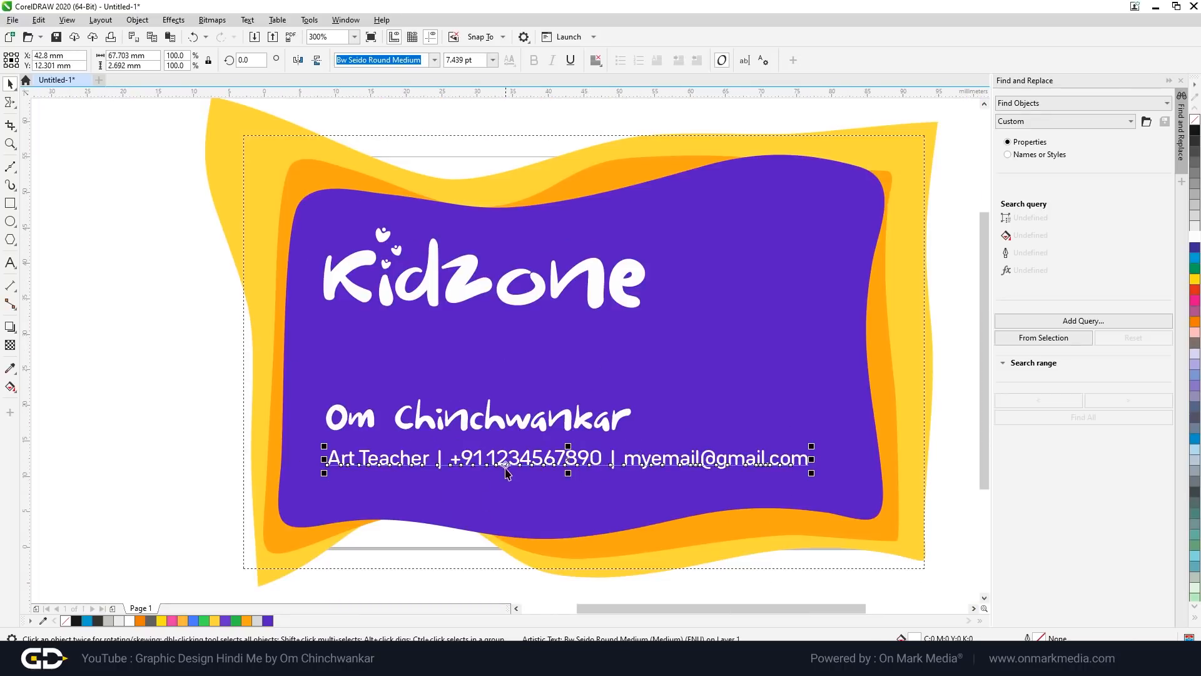
left_click(172, 421)
scroll(735, 394, "down", 1)
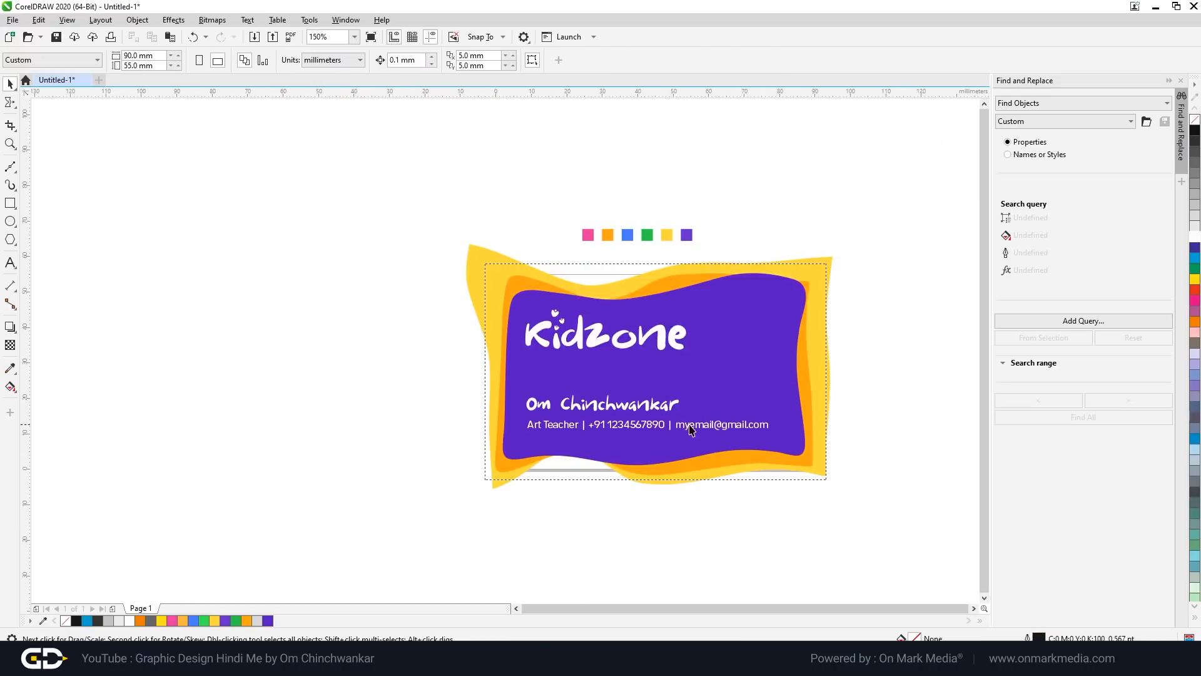
scroll(693, 431, "up", 1)
left_click(682, 403)
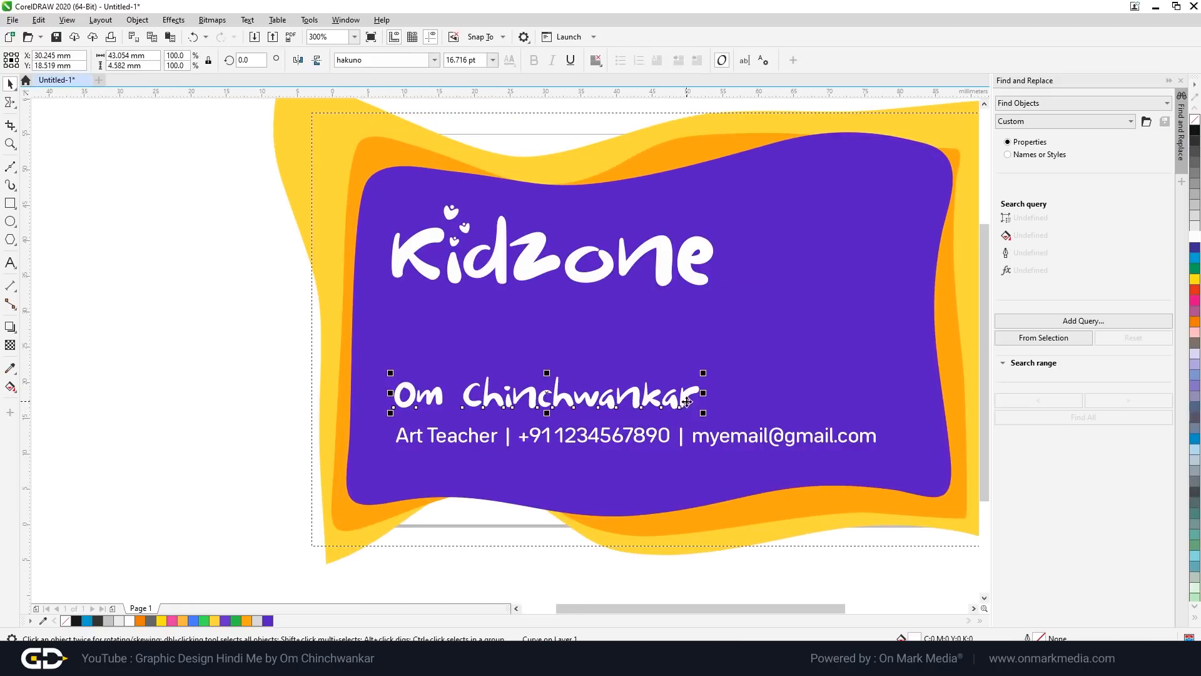
scroll(688, 404, "down", 1)
left_click(719, 485)
scroll(691, 430, "up", 1)
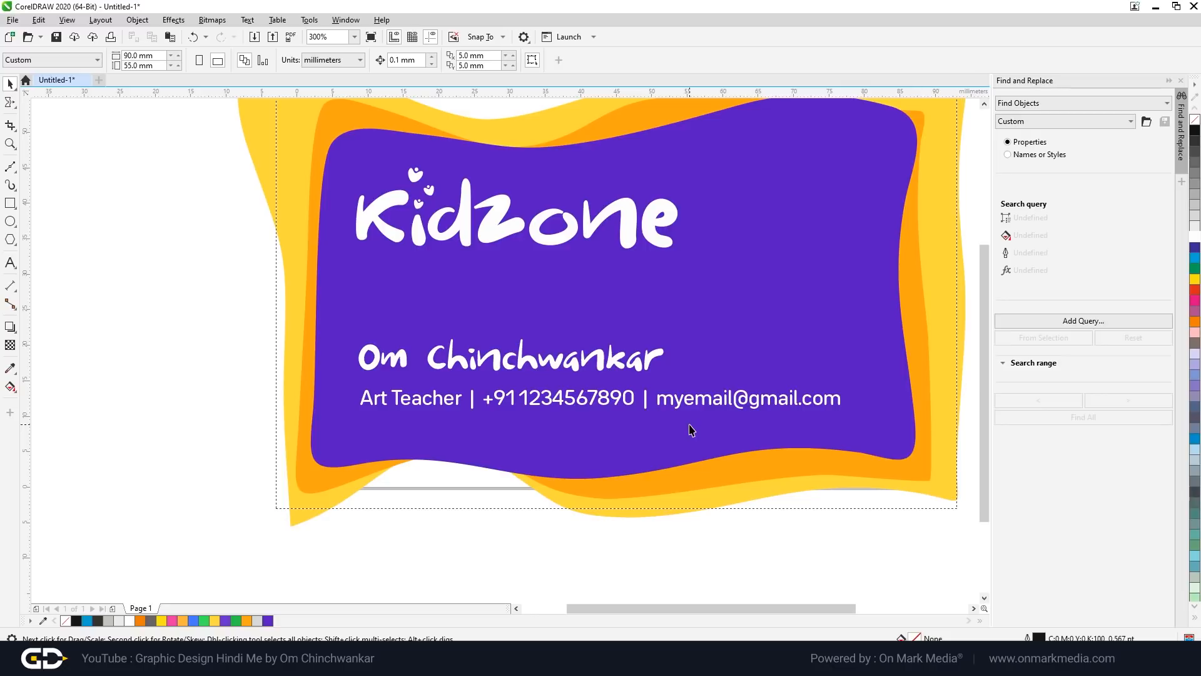
scroll(712, 401, "up", 2)
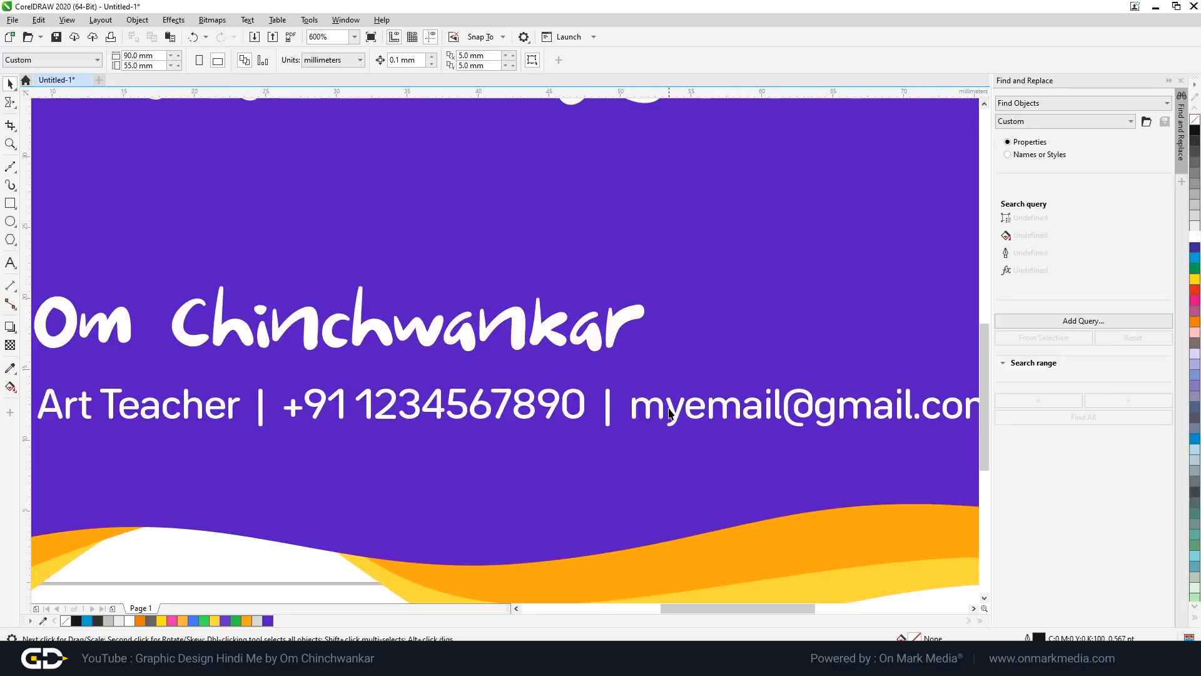
left_click(670, 410)
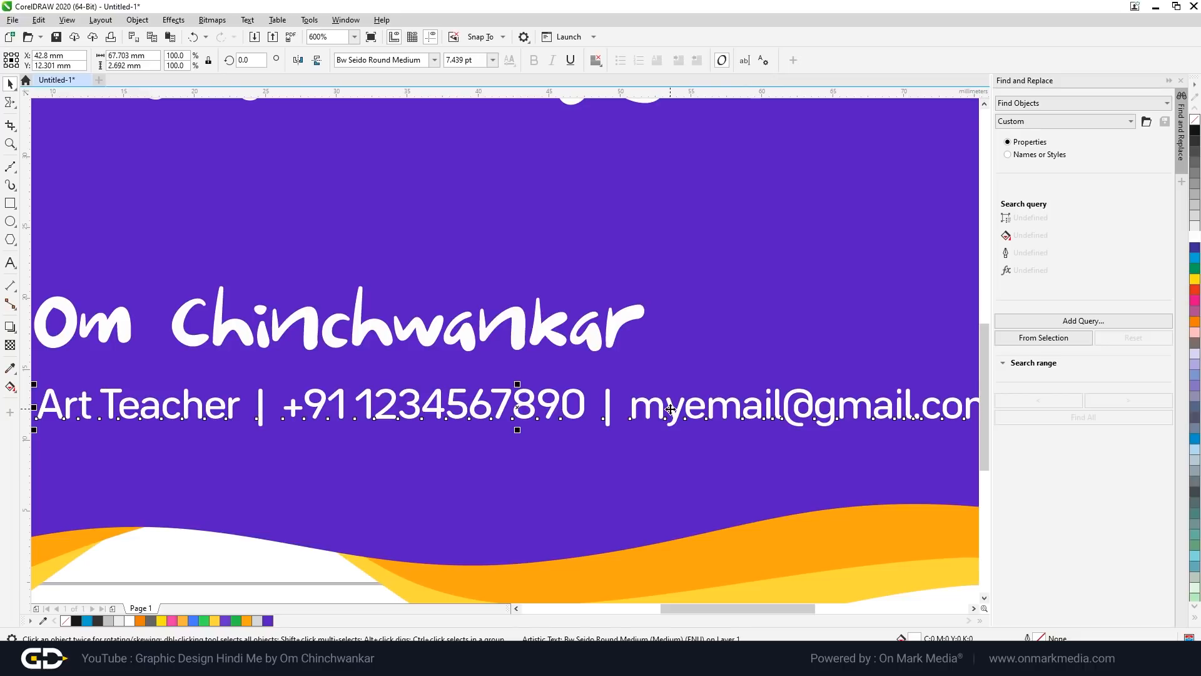
scroll(721, 378, "down", 2)
left_click(616, 541)
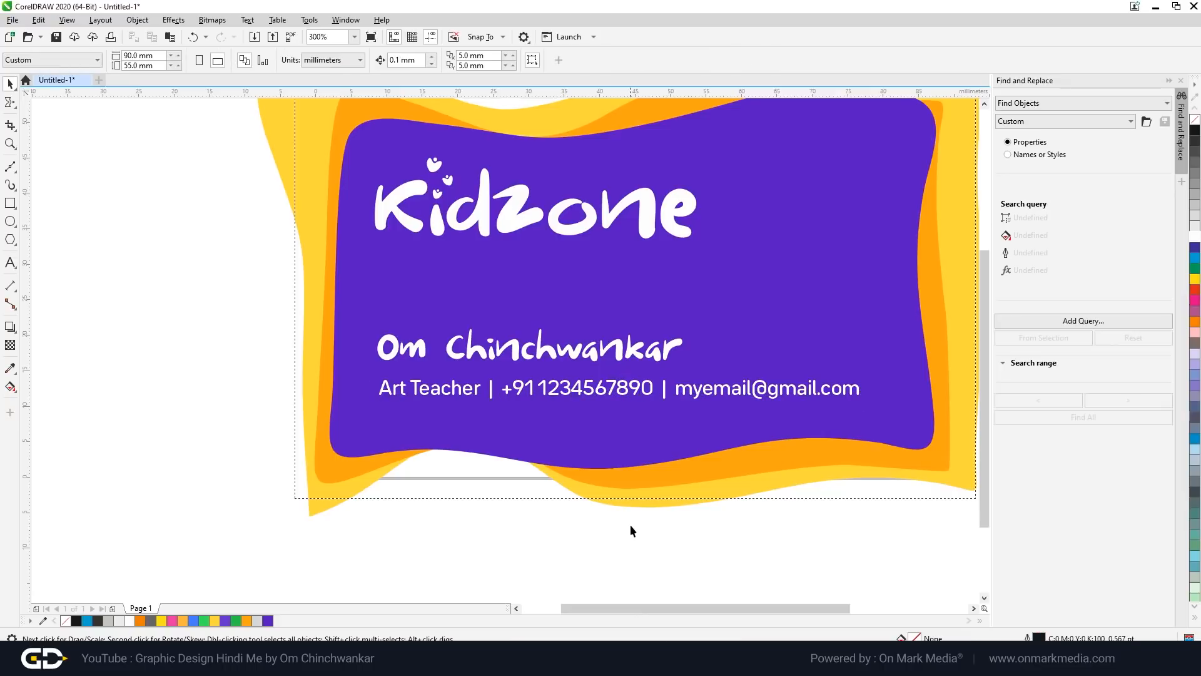
scroll(520, 379, "up", 2)
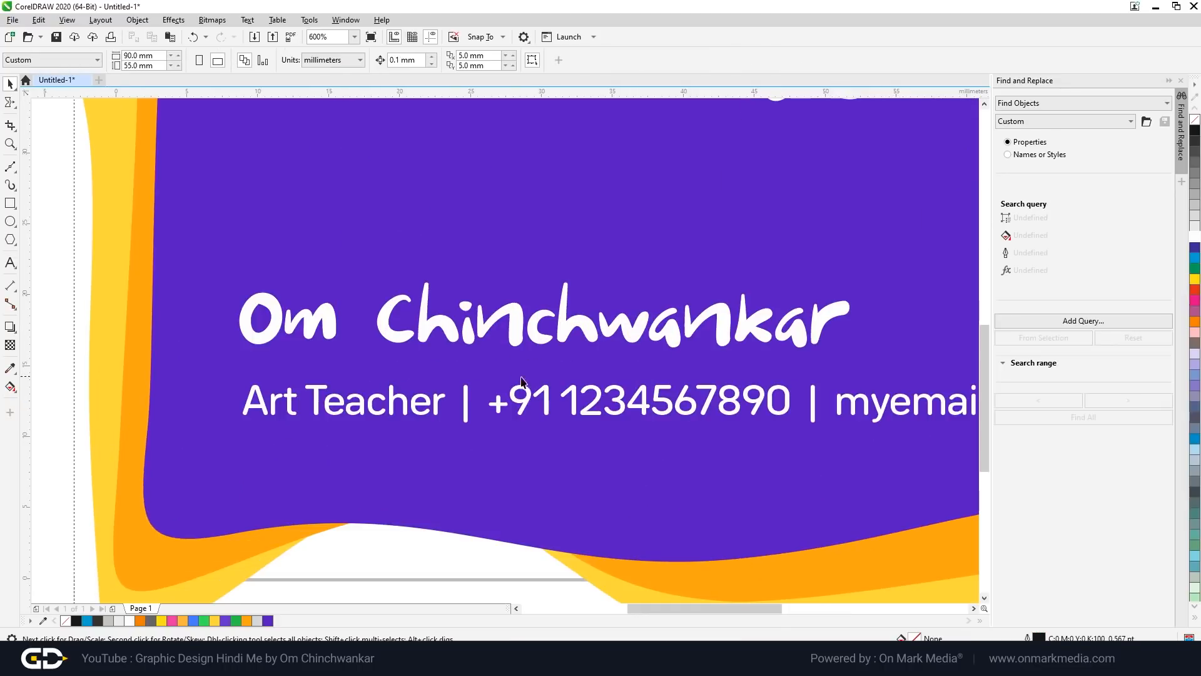
double_click(647, 410)
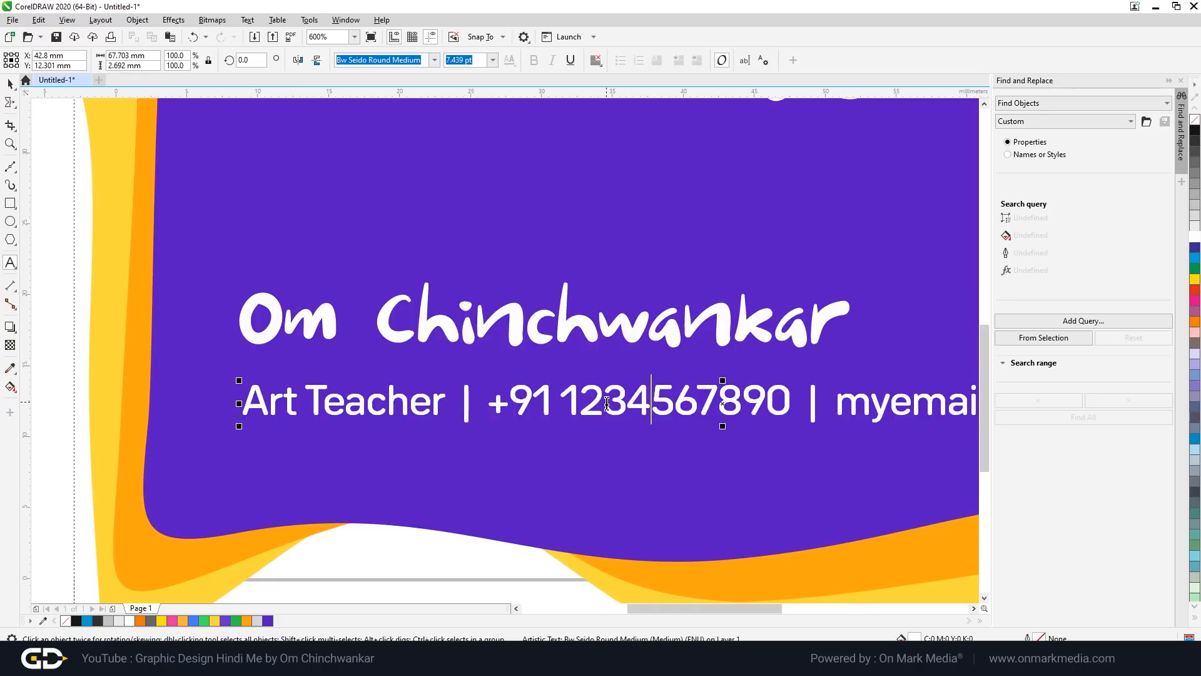
scroll(600, 404, "down", 3)
scroll(510, 407, "up", 3)
left_click_drag(510, 408, 313, 407)
left_click(11, 84)
left_click(110, 321)
scroll(508, 333, "down", 2)
scroll(642, 276, "up", 1)
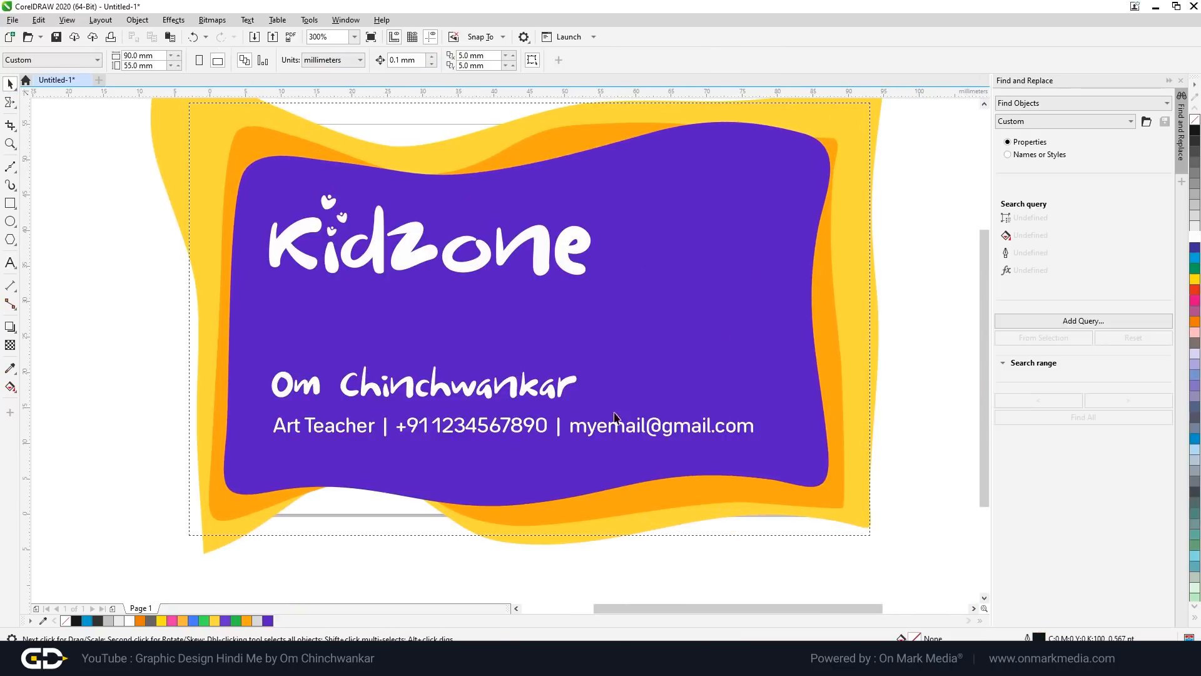
left_click(621, 441)
left_click(673, 437)
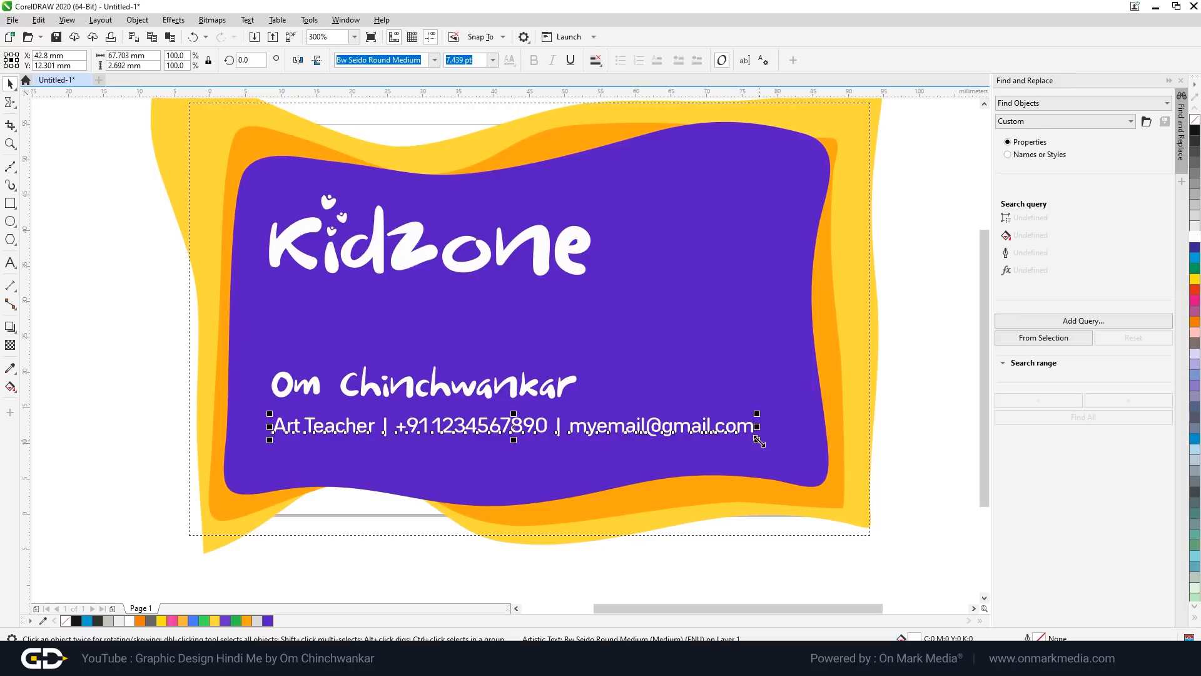
left_click(906, 433)
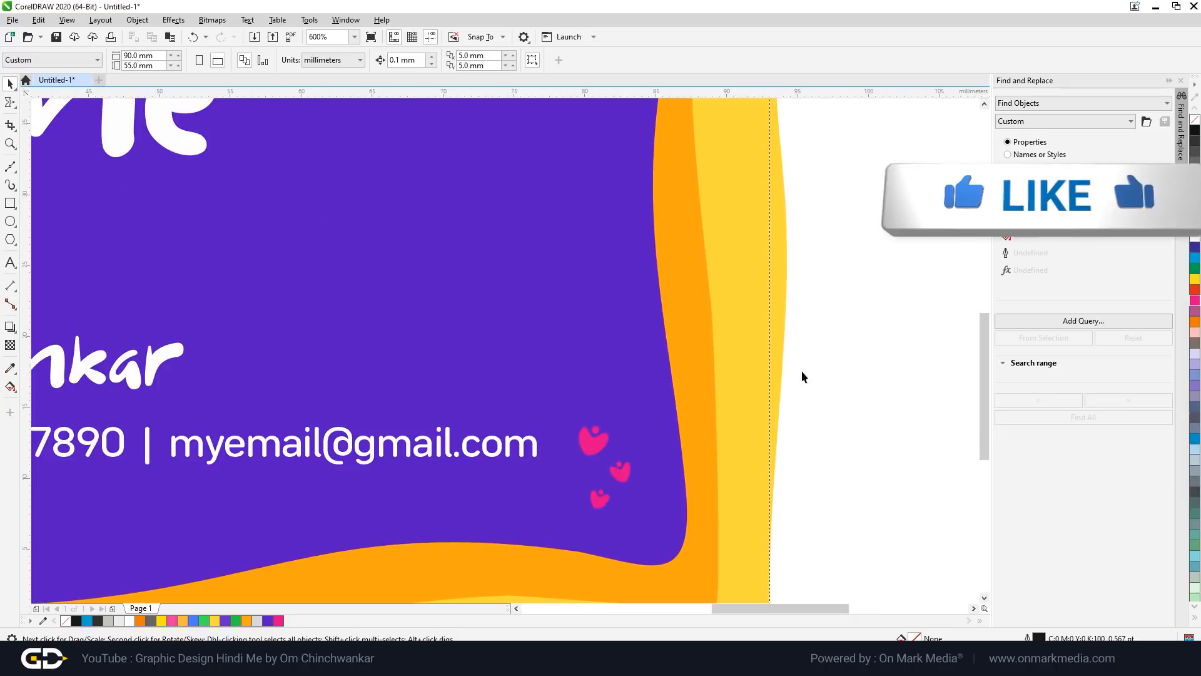
Step: Enlarge the three pink hearts and drop a copy of the top heart higher up
left_click_drag(837, 355, 524, 574)
left_click_drag(635, 422, 732, 296)
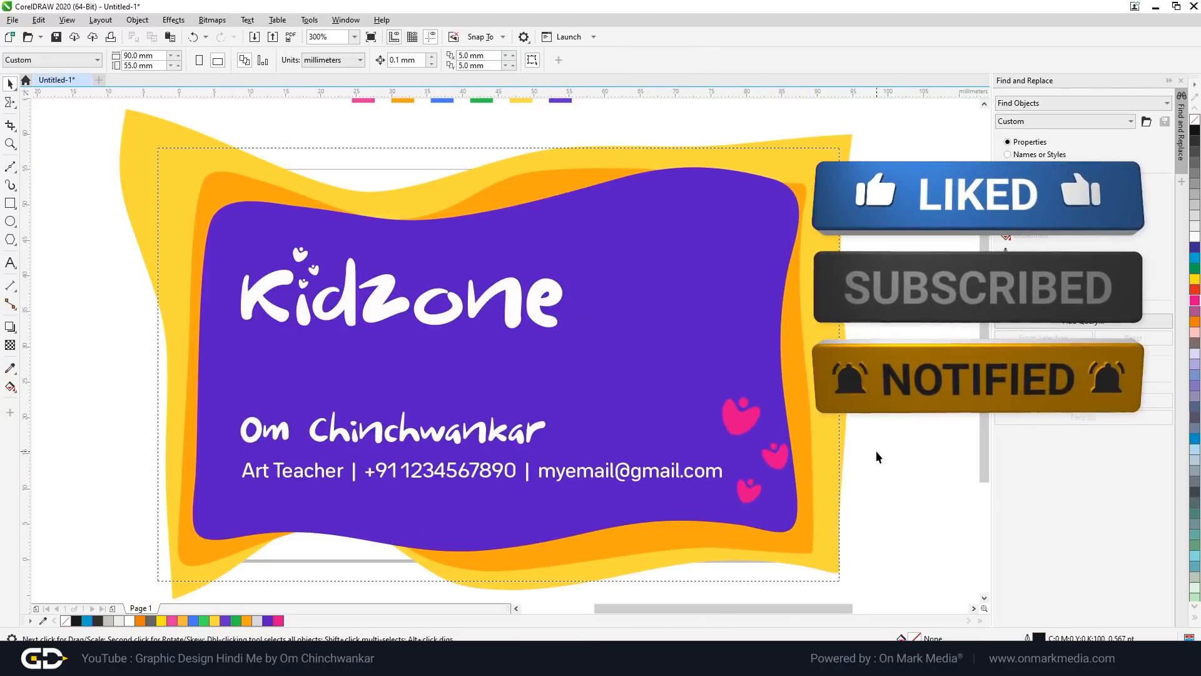
left_click_drag(879, 371, 702, 431)
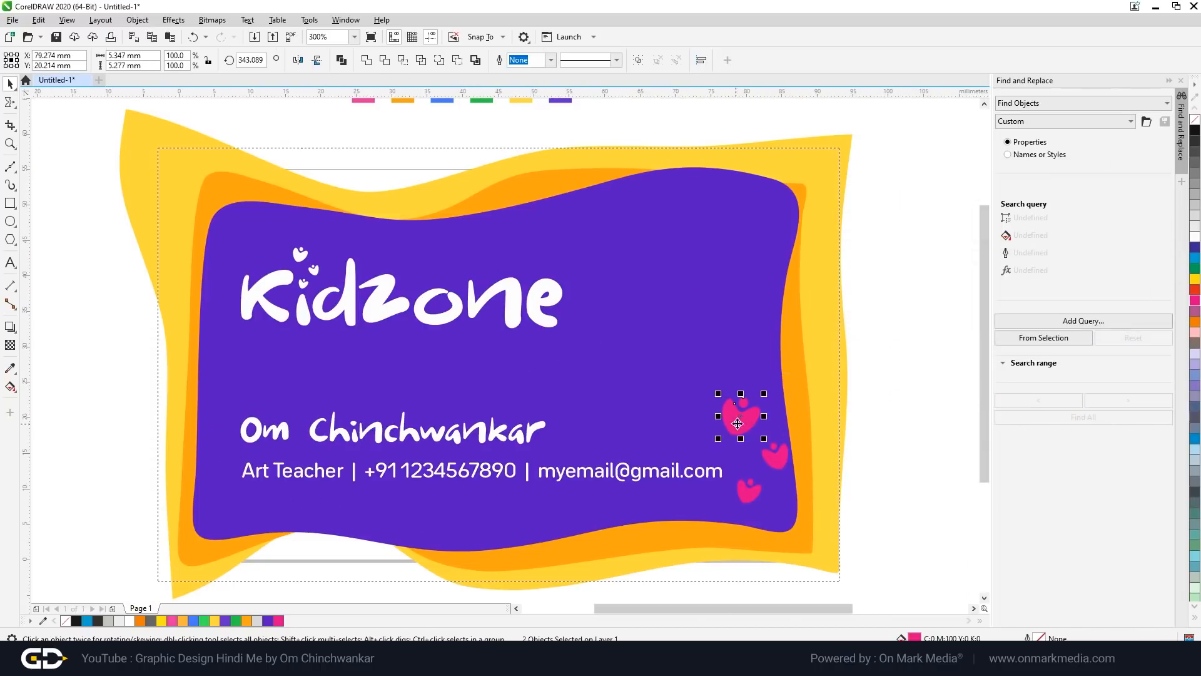
scroll(764, 501, "up", 1)
scroll(727, 416, "down", 1)
left_click_drag(718, 375, 713, 326)
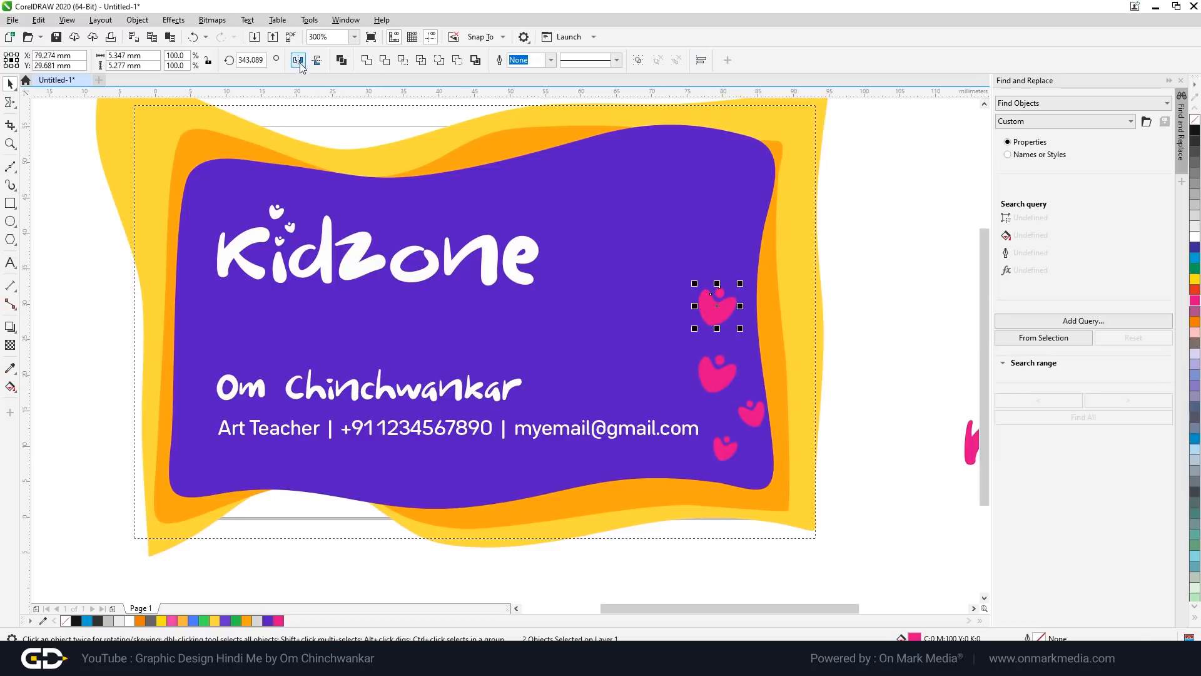
Step: Raise and enlarge the top heart copy, and place a copy of the smallest heart lower down
scroll(707, 288, "up", 1)
double_click(752, 321)
scroll(754, 319, "down", 2)
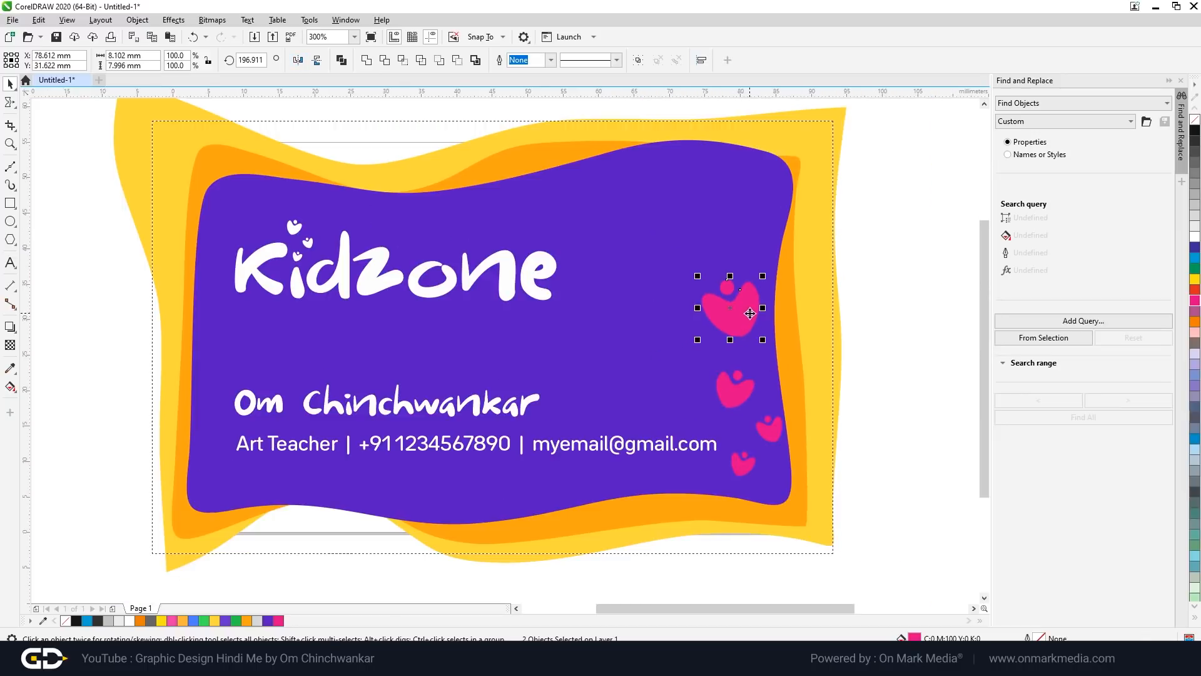
scroll(762, 306, "up", 3)
scroll(770, 308, "down", 2)
key("space")
left_click_drag(699, 366, 699, 276)
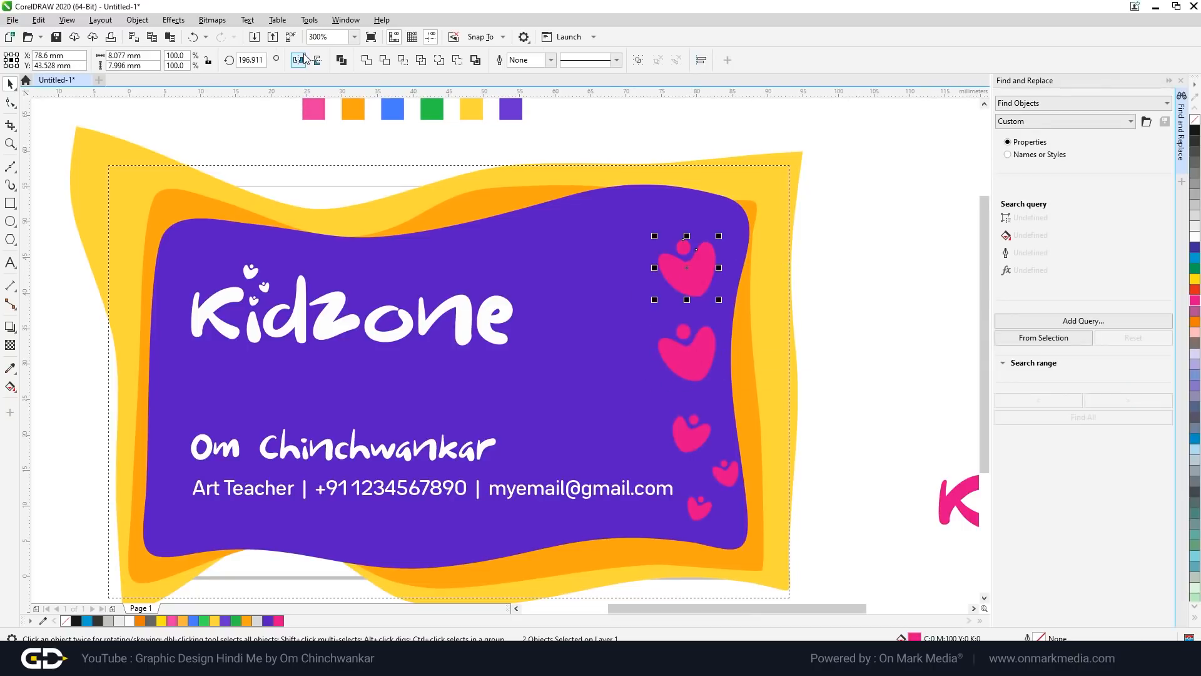
left_click_drag(719, 236, 728, 221)
scroll(727, 222, "down", 1)
scroll(703, 348, "up", 2)
left_click_drag(704, 375, 749, 447)
scroll(908, 319, "down", 4)
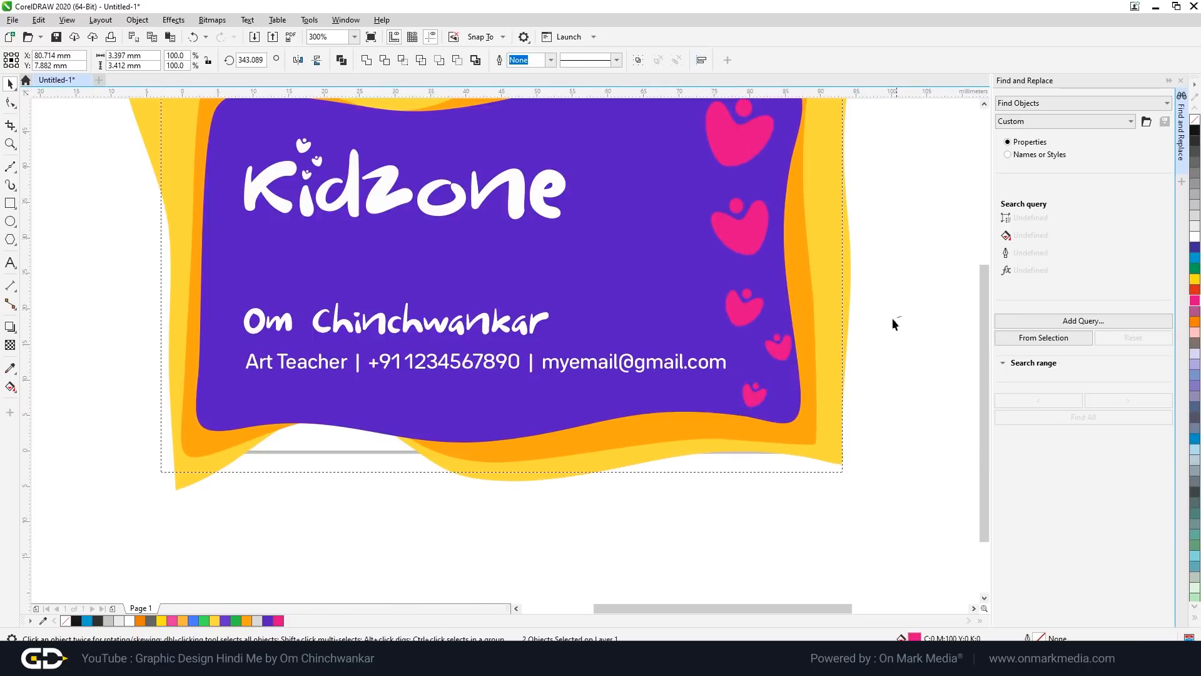
Step: Recolour the smallest heart yellow, and the next heart and its dot blue, using colours sampled from the card
left_click(10, 368)
left_click(662, 323)
scroll(718, 410, "up", 4)
left_click(834, 560)
scroll(564, 419, "down", 2)
left_click(10, 368)
left_click(532, 269)
left_click(654, 419)
Step: Fill the top heart pink and the third heart orange, using colours sampled from the card
left_click(10, 84)
left_click(701, 327)
left_click(10, 368)
left_click(309, 185)
left_click(10, 85)
left_click(708, 433)
left_click(10, 368)
left_click(363, 114)
left_click(663, 344)
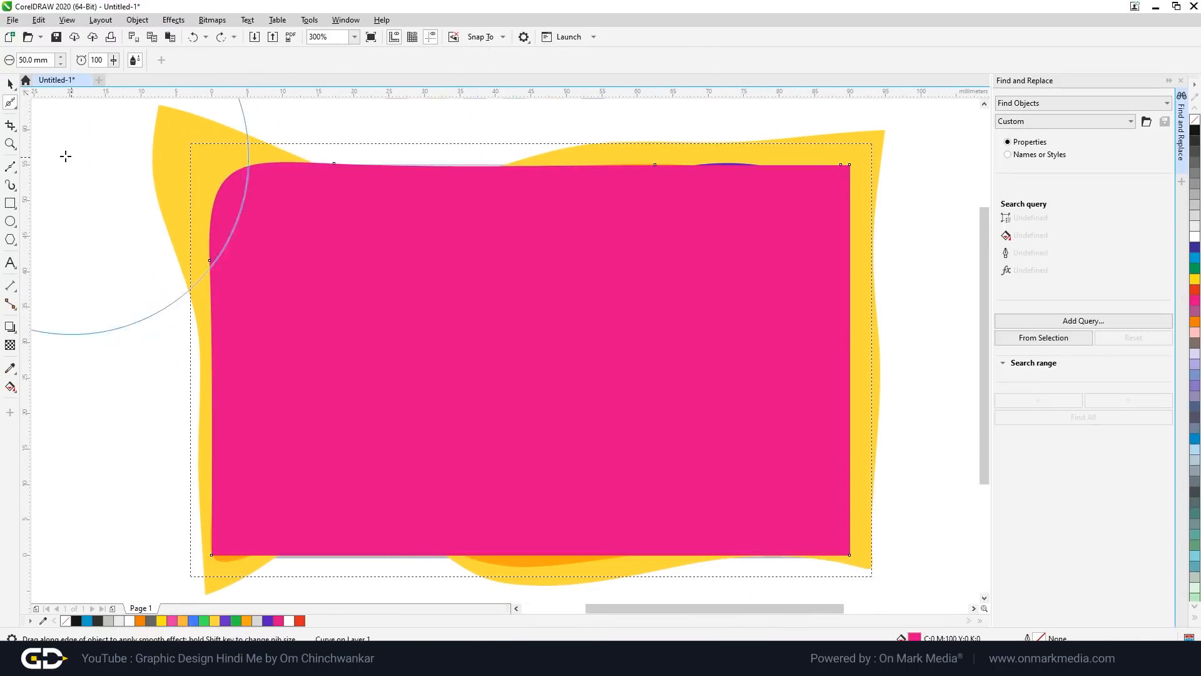
Step: Apply an envelope to the pink rectangle and bend its top edge into a wave
left_click(10, 106)
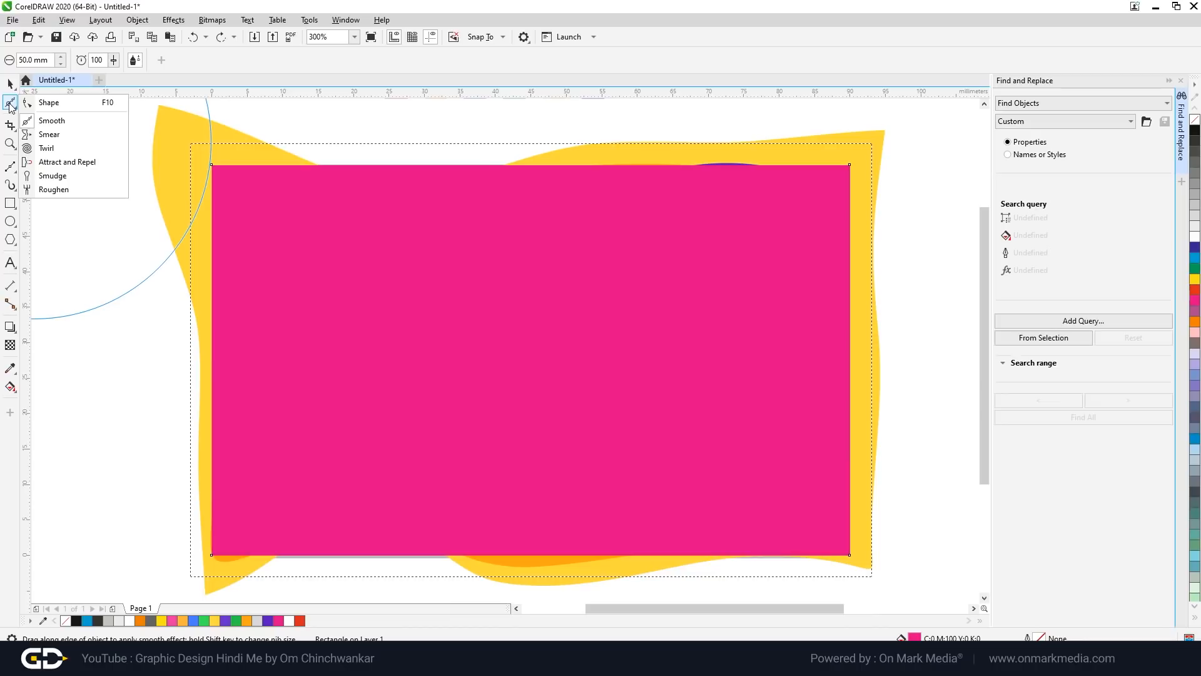
left_click(16, 333)
left_click(16, 333)
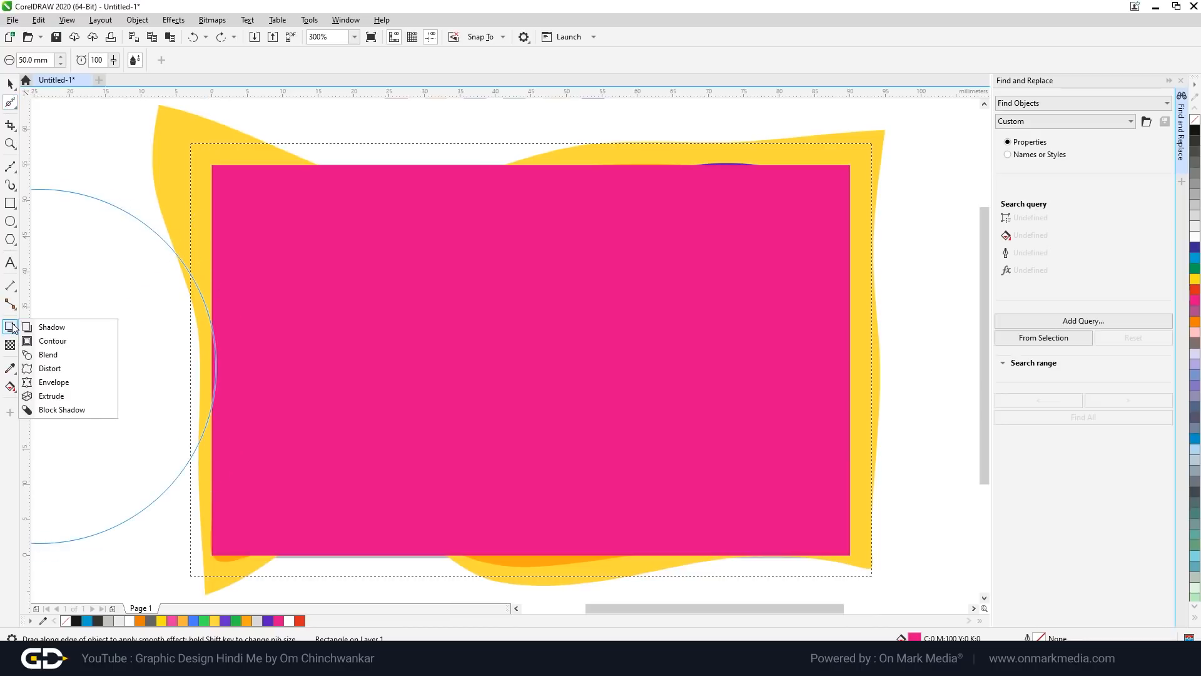
left_click(54, 381)
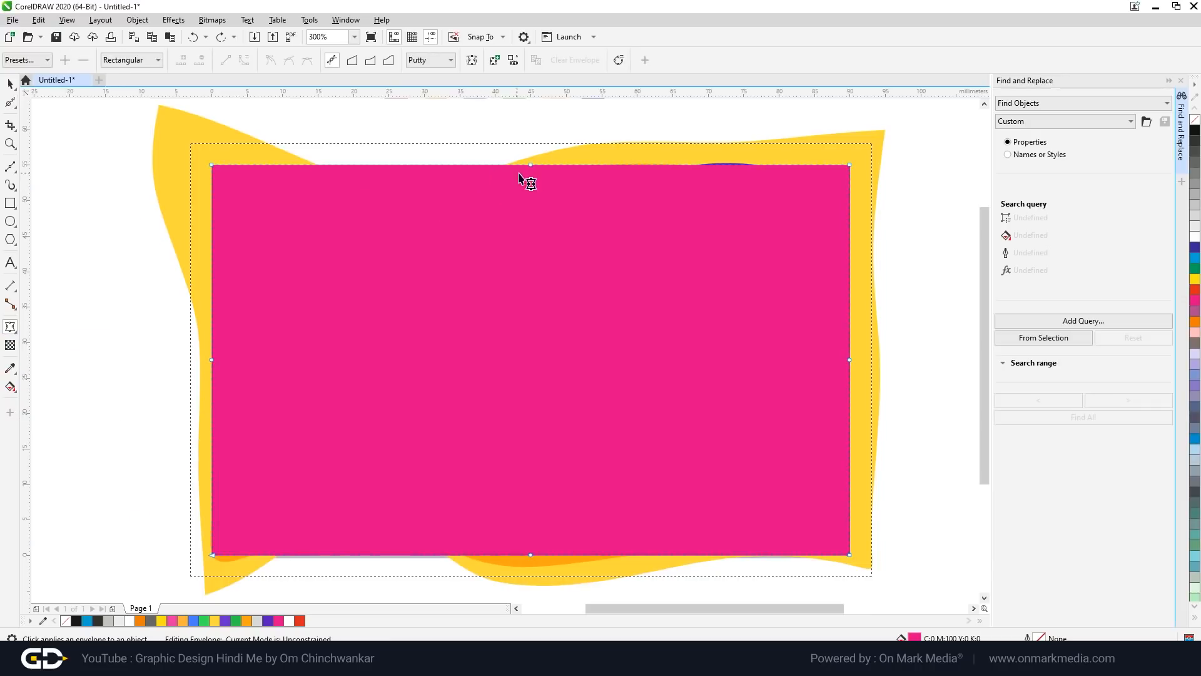
left_click_drag(435, 166, 418, 184)
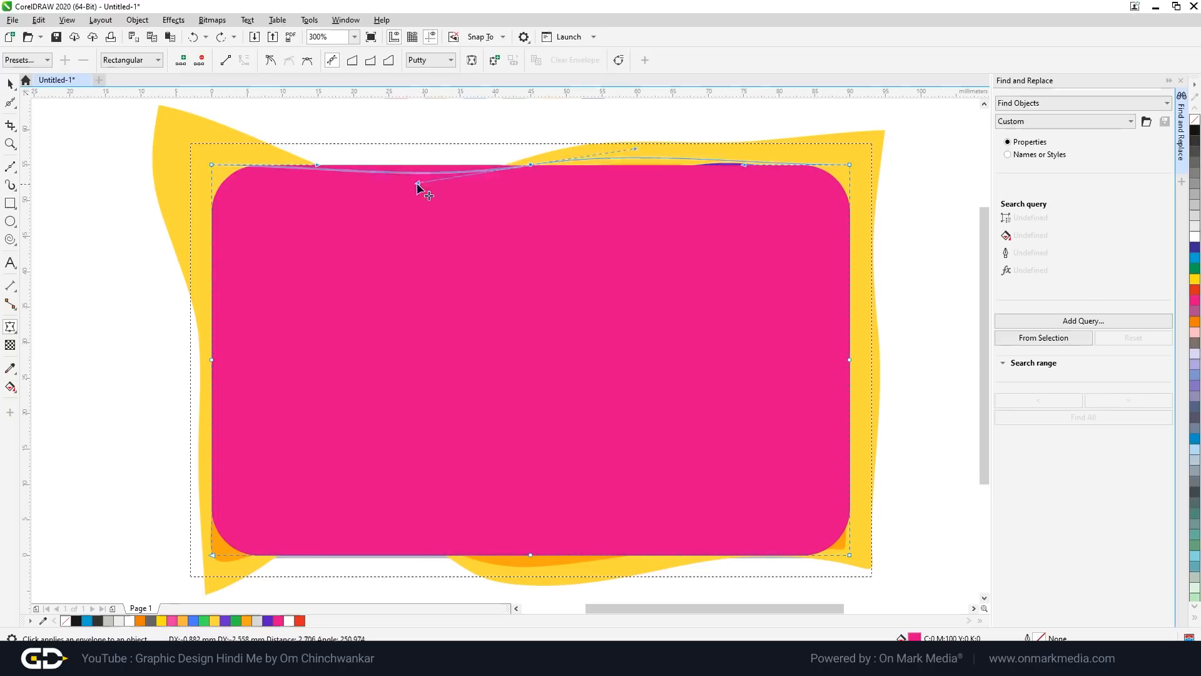
left_click_drag(530, 164, 522, 187)
left_click_drag(416, 214, 400, 218)
left_click_drag(744, 164, 746, 141)
Step: Curve the envelope's bottom edge upward and pull both sides inward, keeping the top-right corner node
left_click(531, 555)
left_click_drag(387, 555, 385, 531)
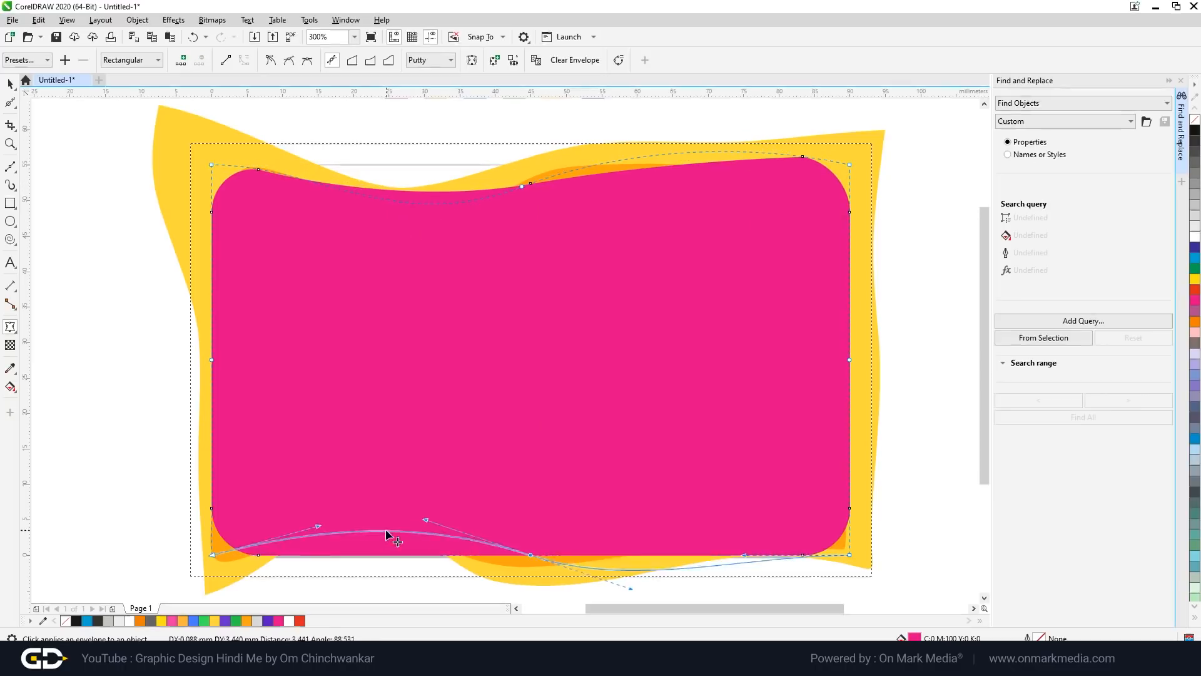
left_click_drag(530, 555, 531, 535)
left_click_drag(849, 359, 827, 361)
left_click_drag(212, 360, 230, 366)
left_click_drag(522, 187, 530, 204)
double_click(735, 152)
key("Return")
double_click(849, 165)
key("ctrl+z")
key("ctrl+z")
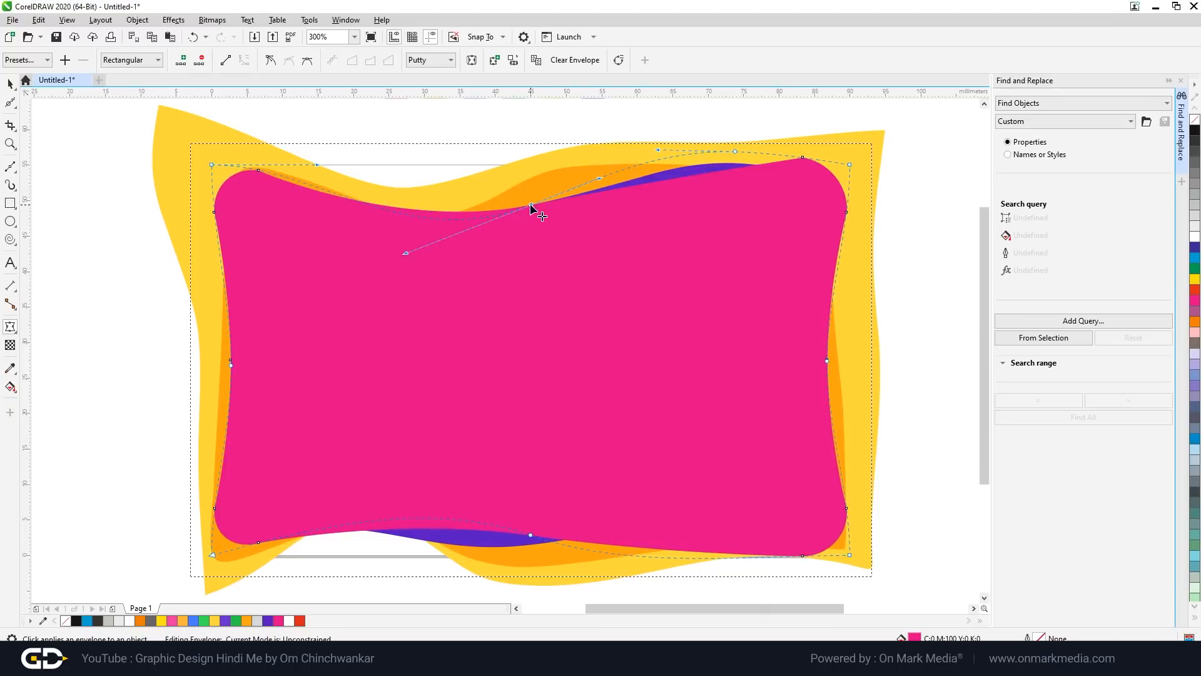
Step: Finish the envelope and move the wavy pink shape off to the left
key("space")
key("Escape")
scroll(657, 283, "down", 2)
left_click_drag(666, 301, 326, 301)
Step: Move the old card background out of the way to the lower left
scroll(621, 296, "up", 1)
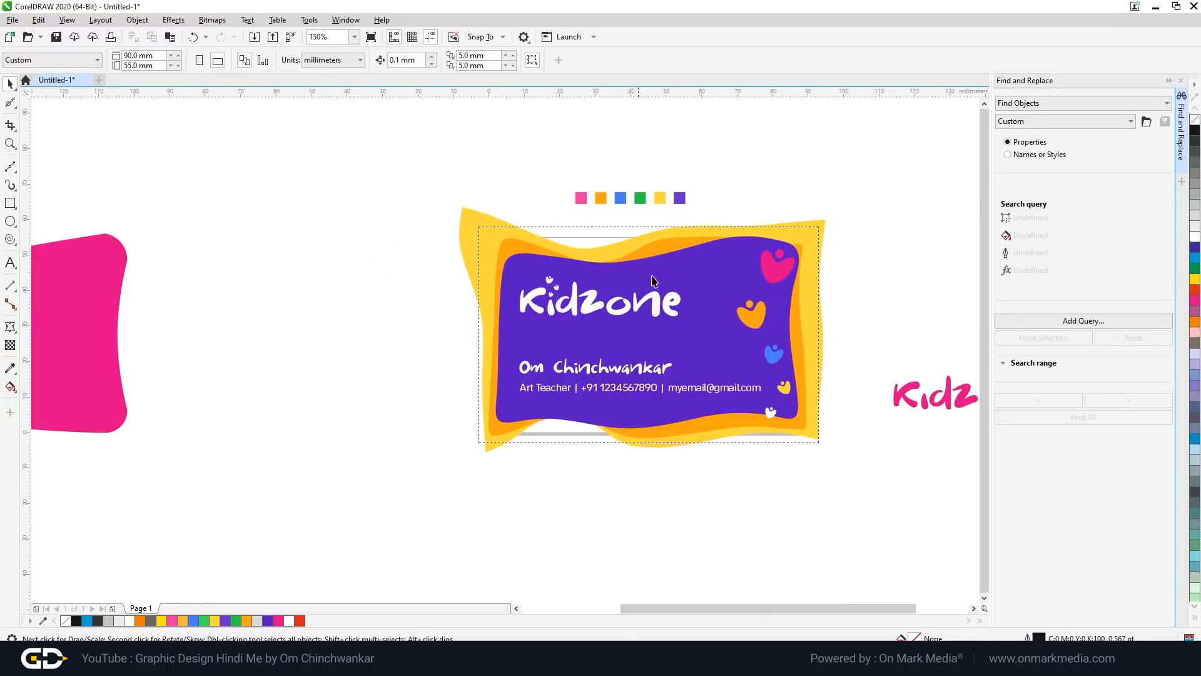
scroll(683, 285, "down", 1)
scroll(688, 291, "up", 1)
scroll(707, 291, "down", 1)
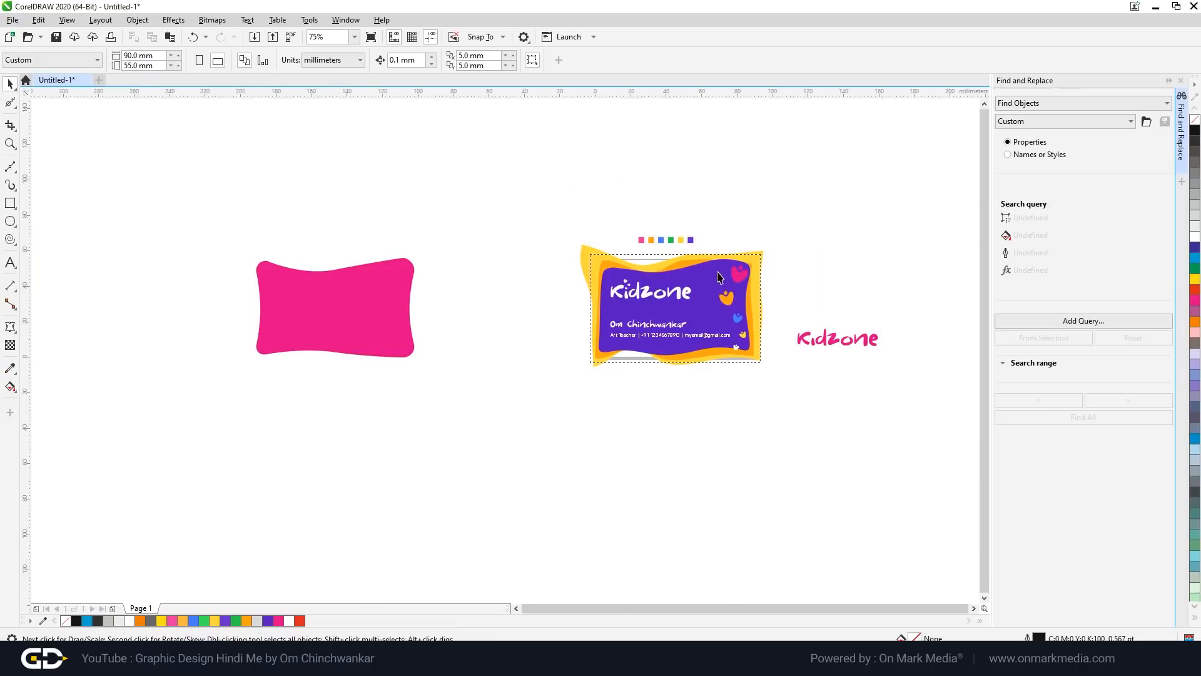
scroll(714, 282, "up", 2)
left_click(691, 273)
scroll(657, 209, "down", 2)
left_click_drag(579, 236, 107, 374)
left_click(449, 383)
Step: Paste a page-centred copy of the wavy pink shape and place it behind the card text
scroll(534, 246, "up", 1)
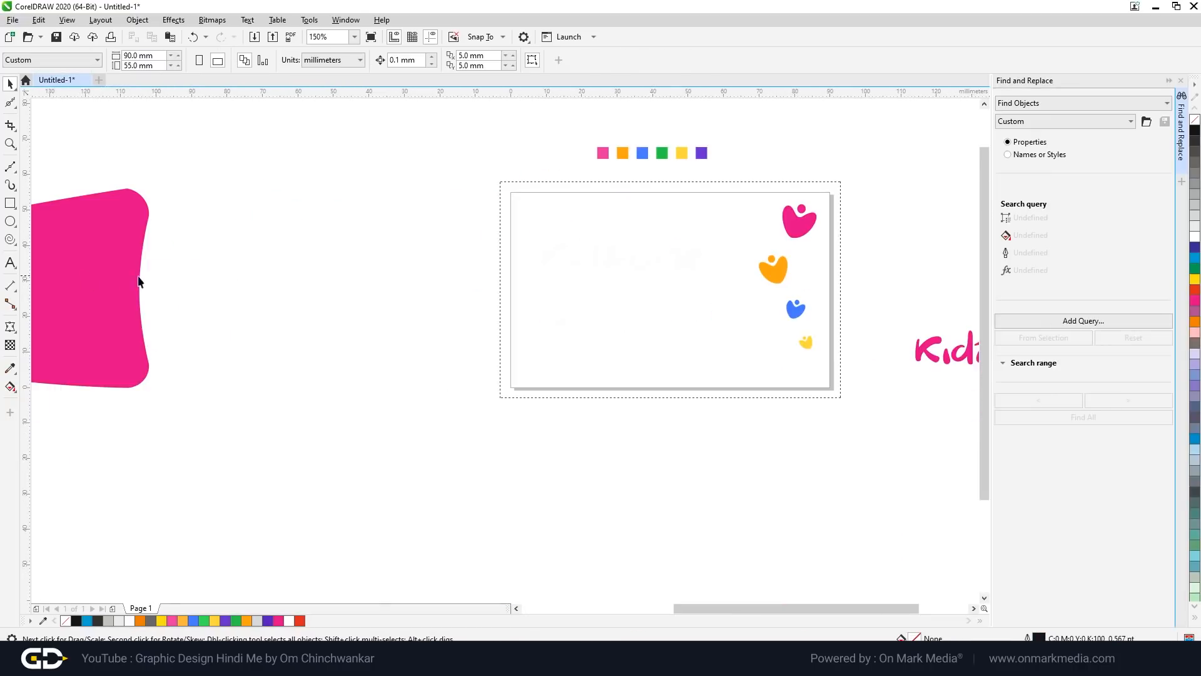
scroll(521, 303, "down", 1)
left_click(285, 325)
key("ctrl+c")
key("ctrl+v")
key("p")
scroll(619, 325, "up", 1)
scroll(676, 301, "down", 1)
right_click(661, 302)
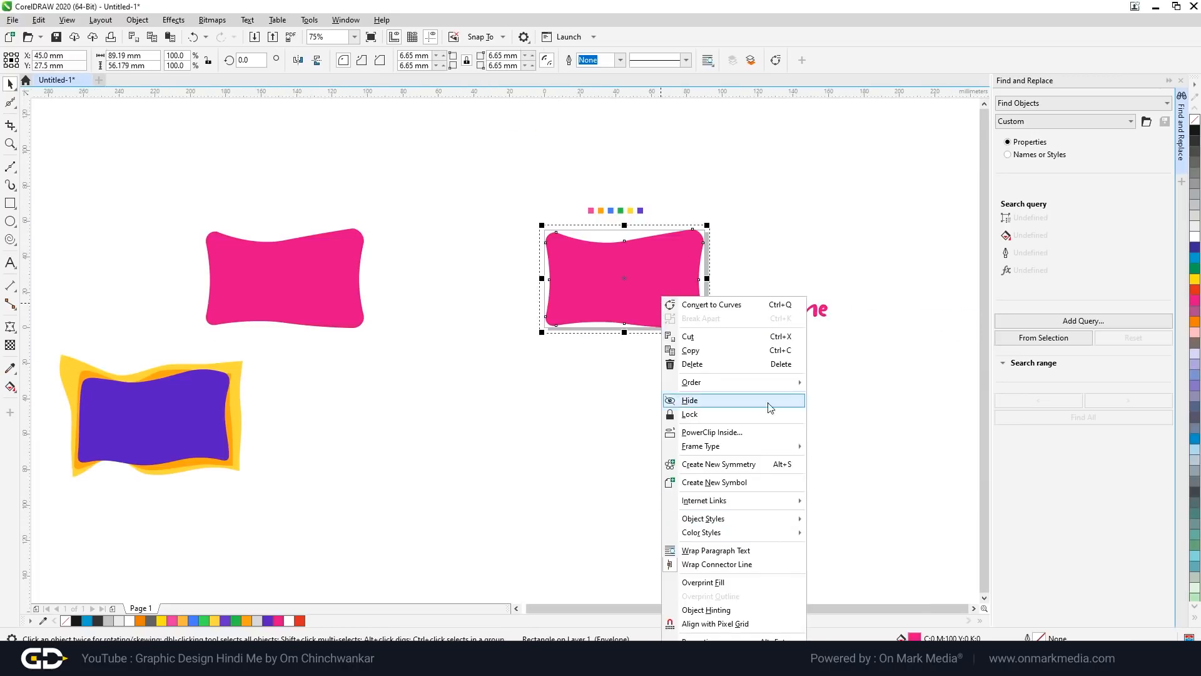
left_click(857, 396)
left_click(539, 248)
Step: Recolour the centred wavy shape purple
scroll(539, 244, "up", 1)
left_click(718, 258)
left_click(10, 367)
left_click(10, 84)
scroll(394, 238, "up", 1)
left_click(394, 238)
left_click(10, 103)
scroll(510, 444, "down", 1)
Step: Duplicate the background shape and reshape the green copy's edge curve and bottom nodes
left_click(10, 368)
scroll(415, 396, "up", 1)
key("F10")
left_click_drag(685, 378, 638, 341)
scroll(434, 294, "down", 1)
scroll(551, 461, "up", 1)
left_click(495, 445)
left_click_drag(330, 464, 300, 479)
left_click_drag(540, 444, 581, 432)
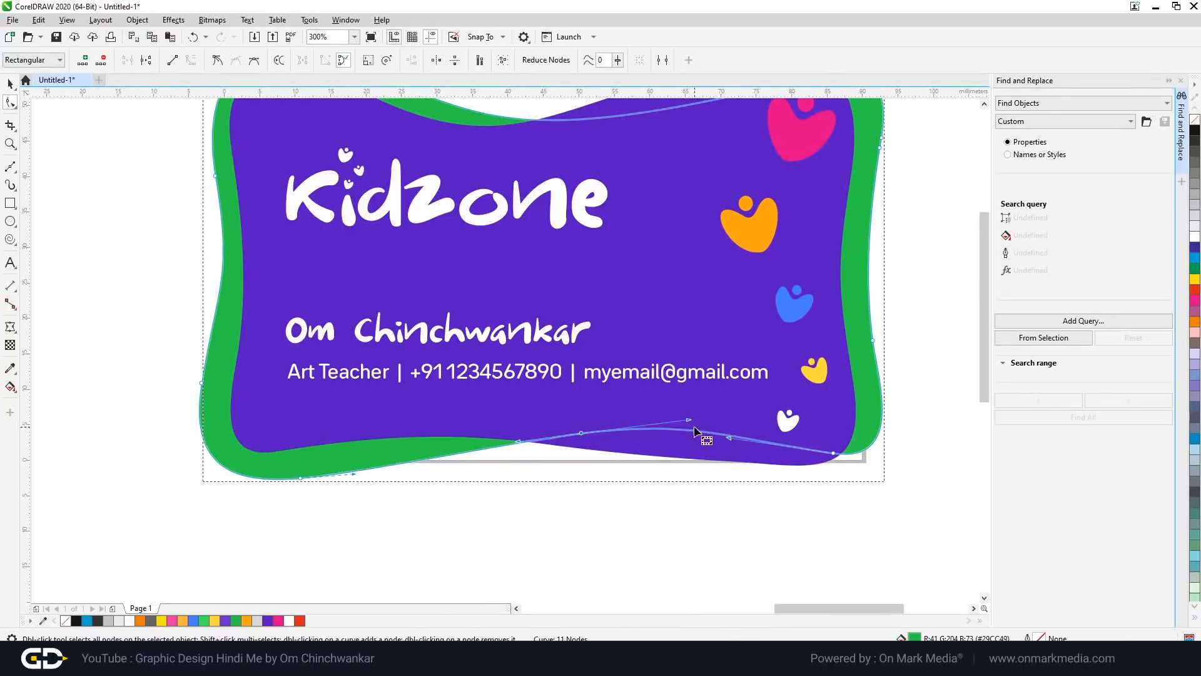
left_click_drag(833, 453, 781, 456)
scroll(763, 470, "down", 1)
left_click_drag(483, 426, 497, 430)
Step: Make further copies, filling the larger one orange and the other pink, behind the card
key("space")
scroll(408, 321, "up", 1)
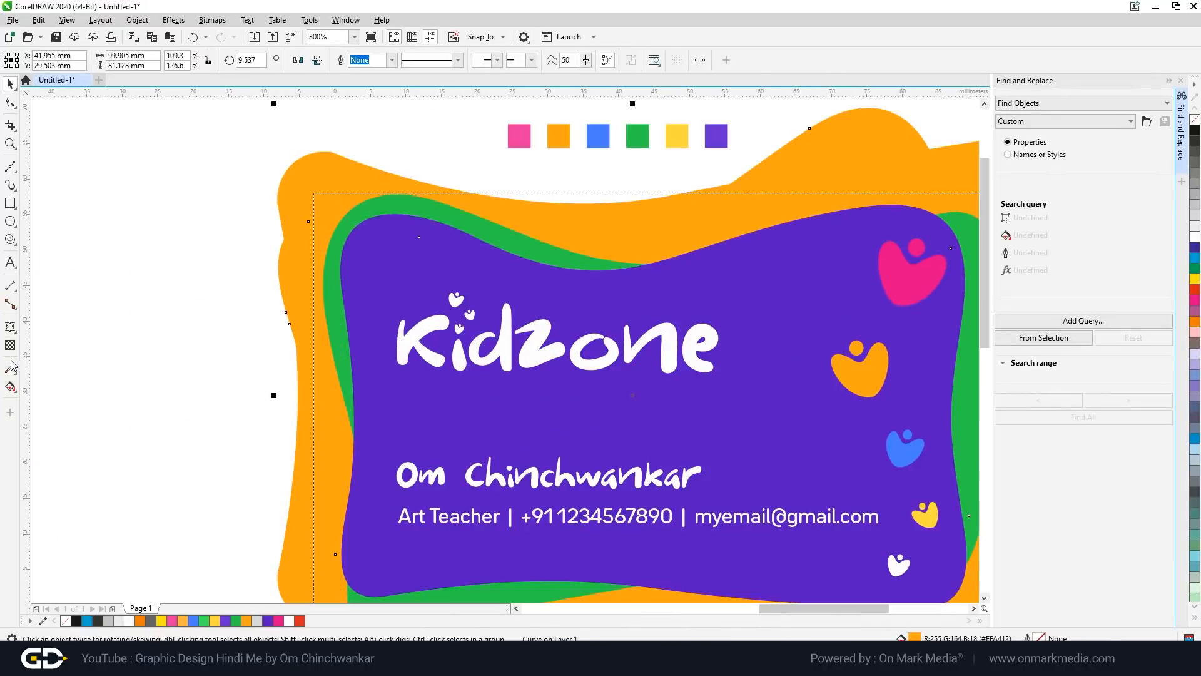
left_click(10, 369)
left_click(520, 134)
left_click(313, 262)
scroll(407, 301, "down", 1)
key("space")
key("Escape")
Step: Squeeze the orange shape's top and bottom edges and reshape the pink shape's bottom
left_click(718, 284)
left_click_drag(540, 215, 540, 237)
left_click_drag(540, 474, 540, 460)
key("F10")
scroll(518, 490, "up", 1)
left_click_drag(546, 433, 675, 389)
scroll(336, 432, "down", 1)
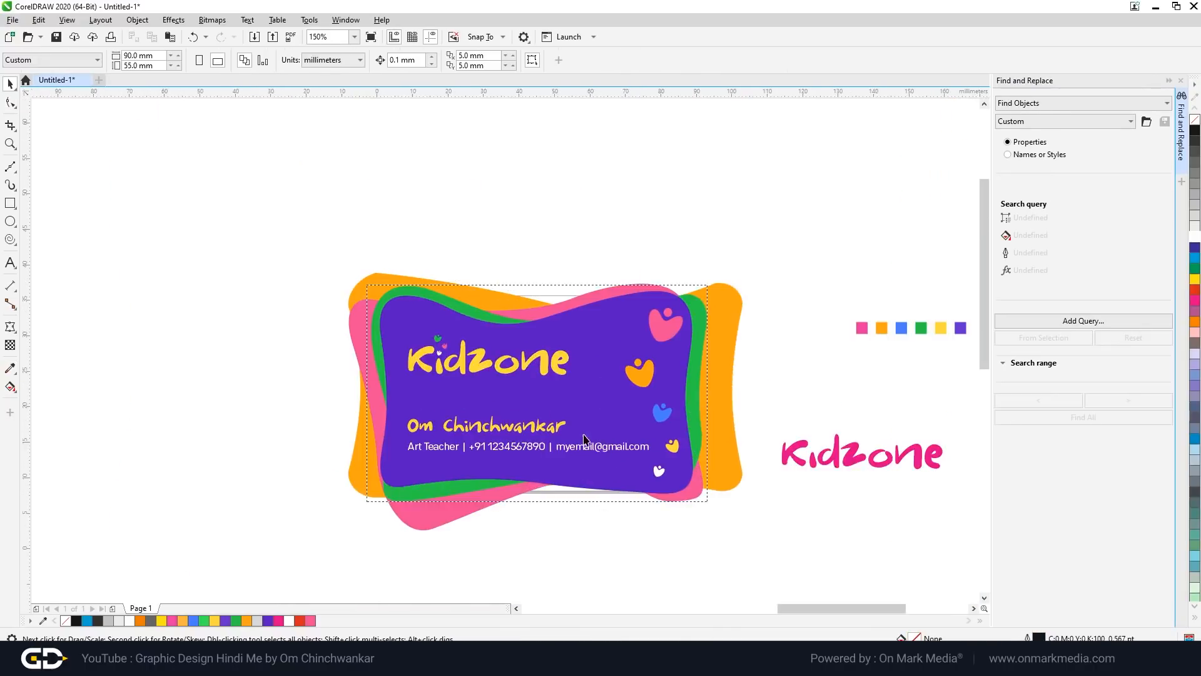
scroll(585, 446, "up", 1)
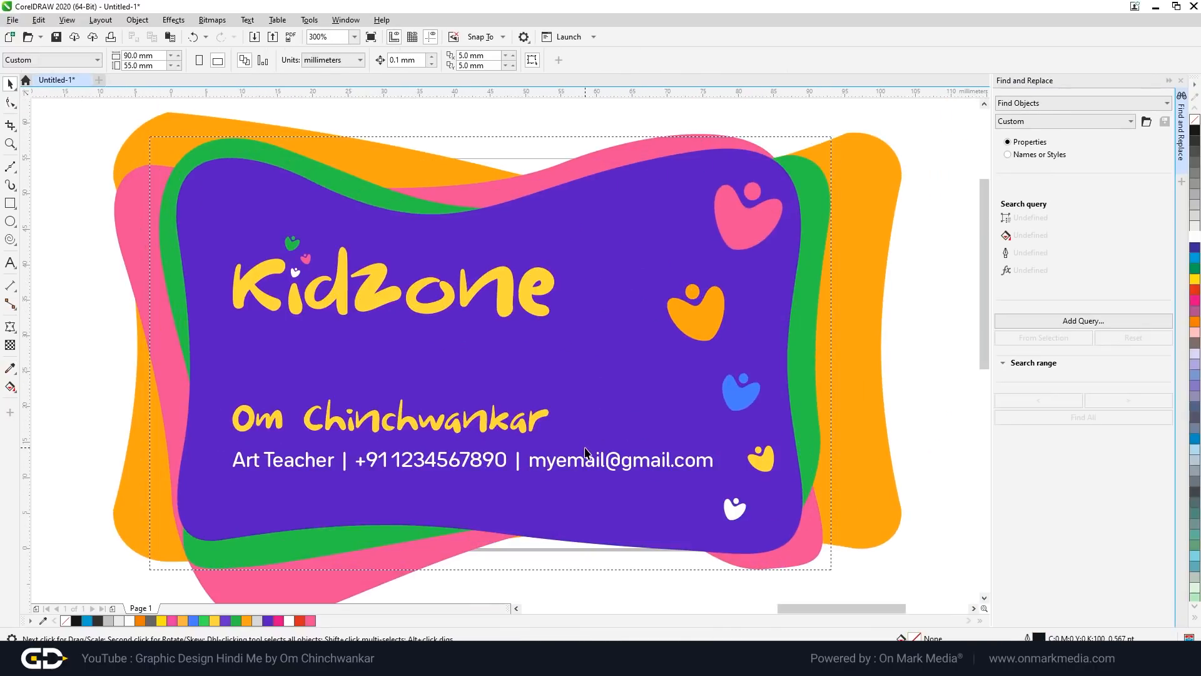
scroll(691, 338, "down", 1)
scroll(703, 311, "up", 1)
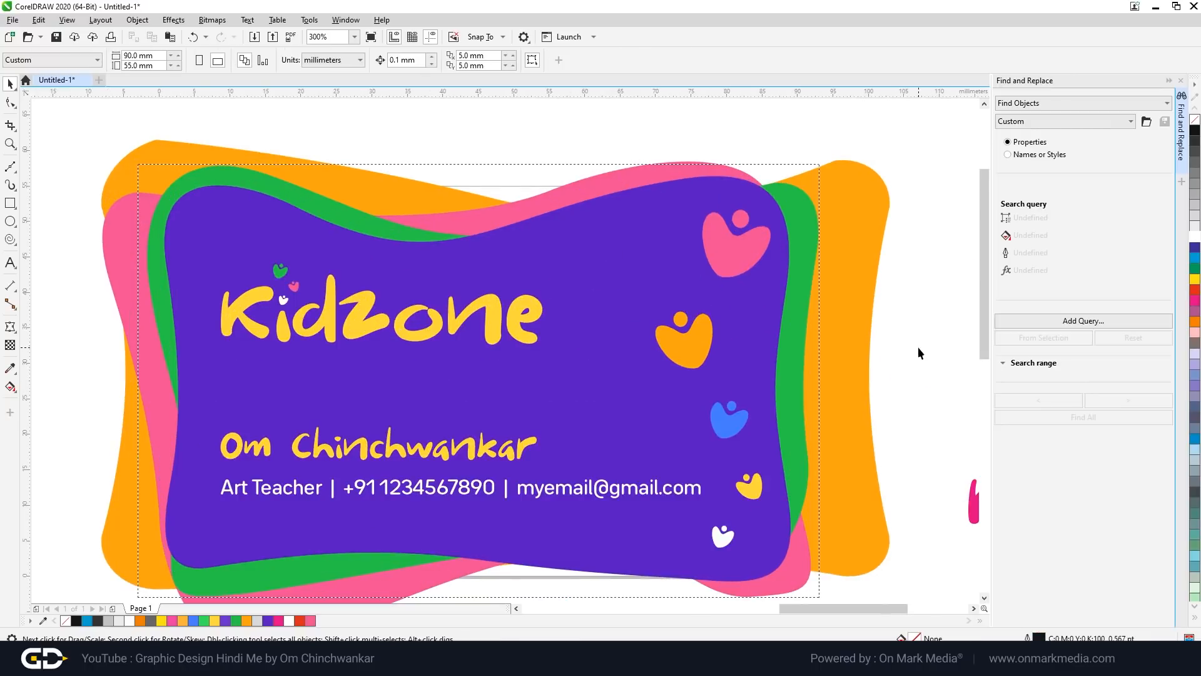
scroll(731, 222, "up", 1)
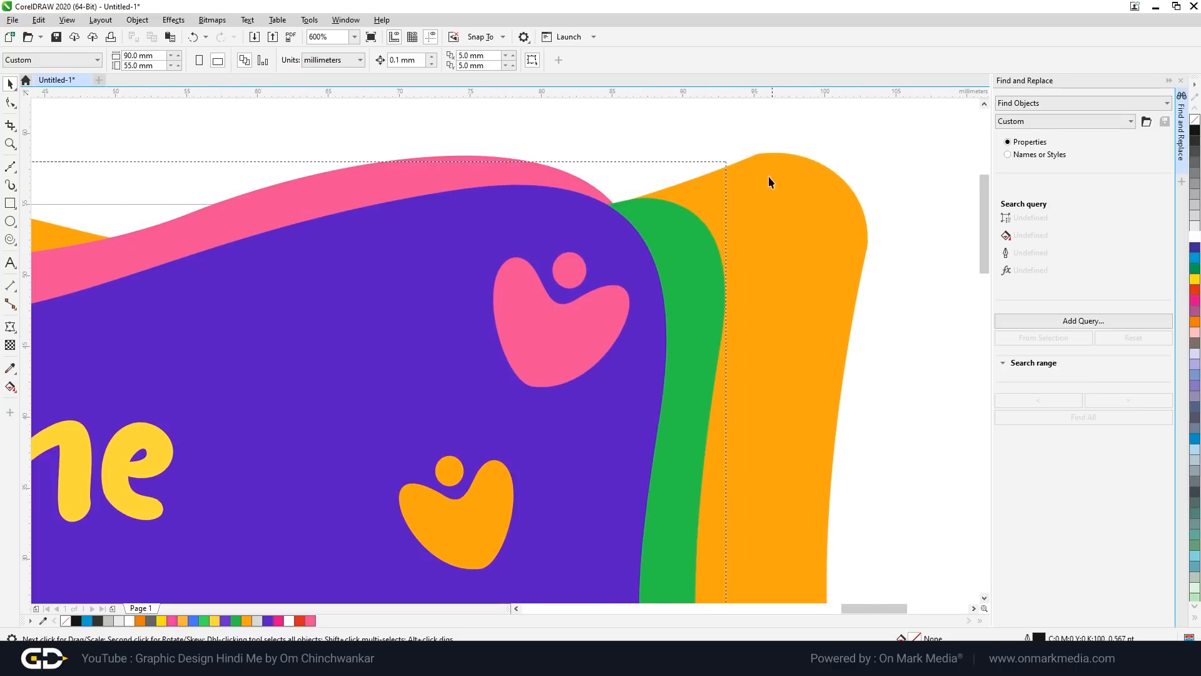
scroll(768, 188, "down", 2)
Step: Group the card's objects and add a page-sized rectangle, stretched slightly taller
left_click_drag(653, 353, 835, 464)
key("ctrl+g")
left_click(677, 464)
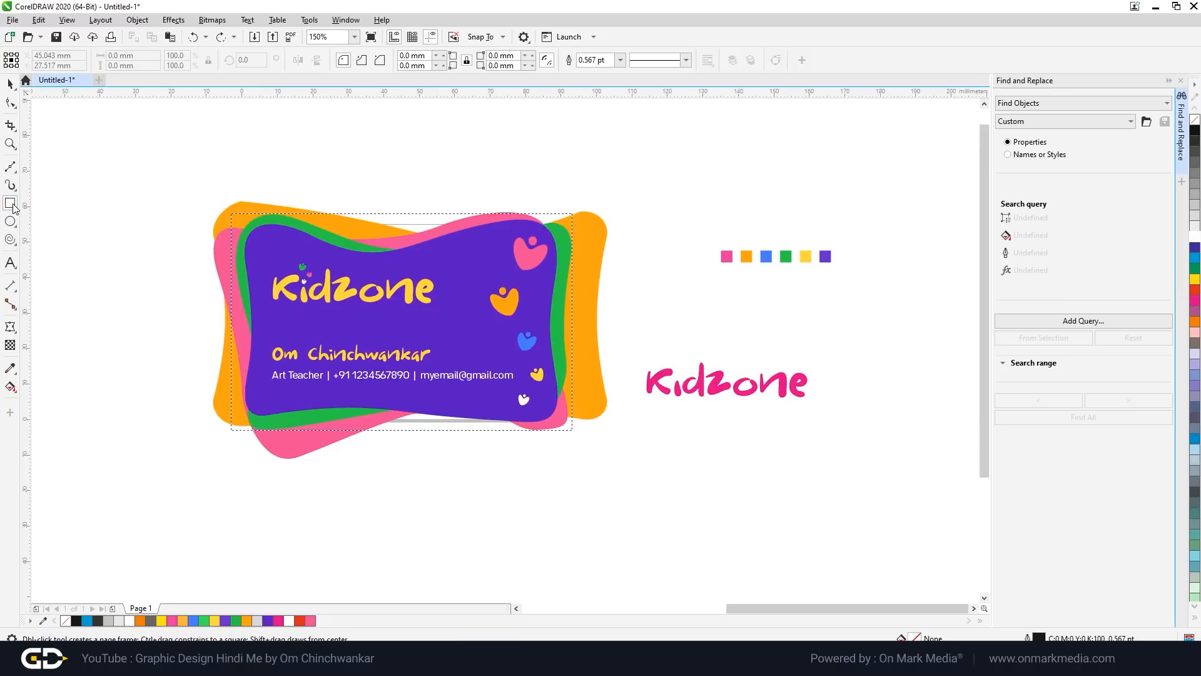
double_click(10, 202)
left_click(11, 85)
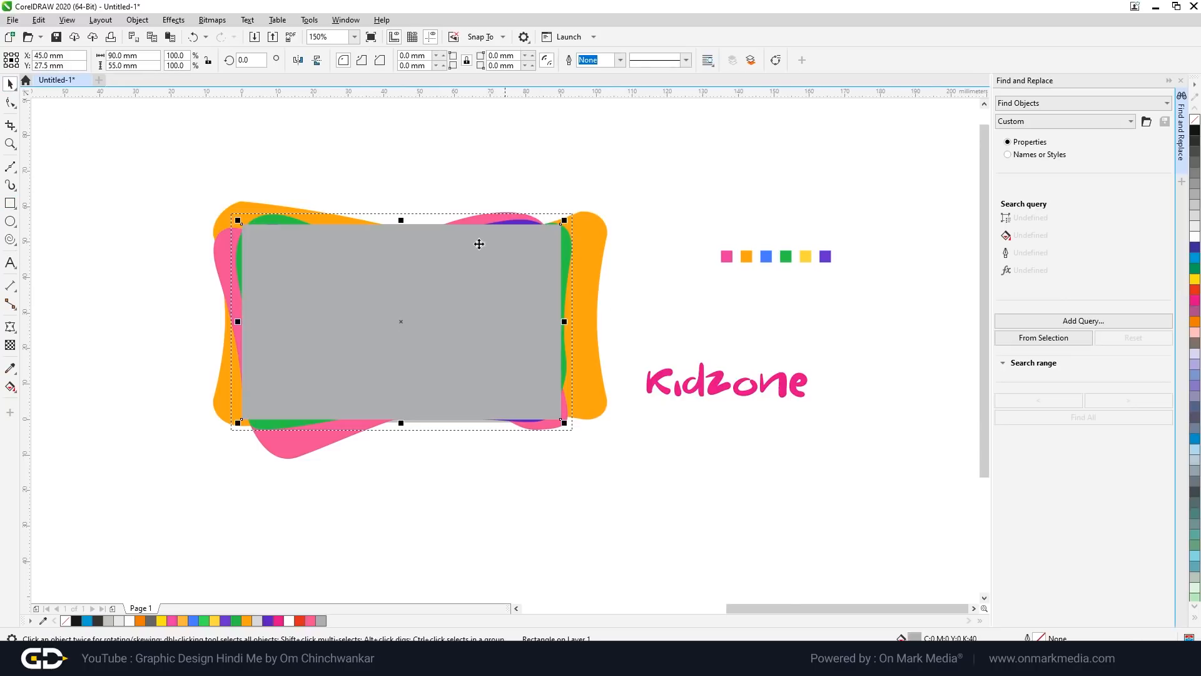
scroll(430, 195, "up", 3)
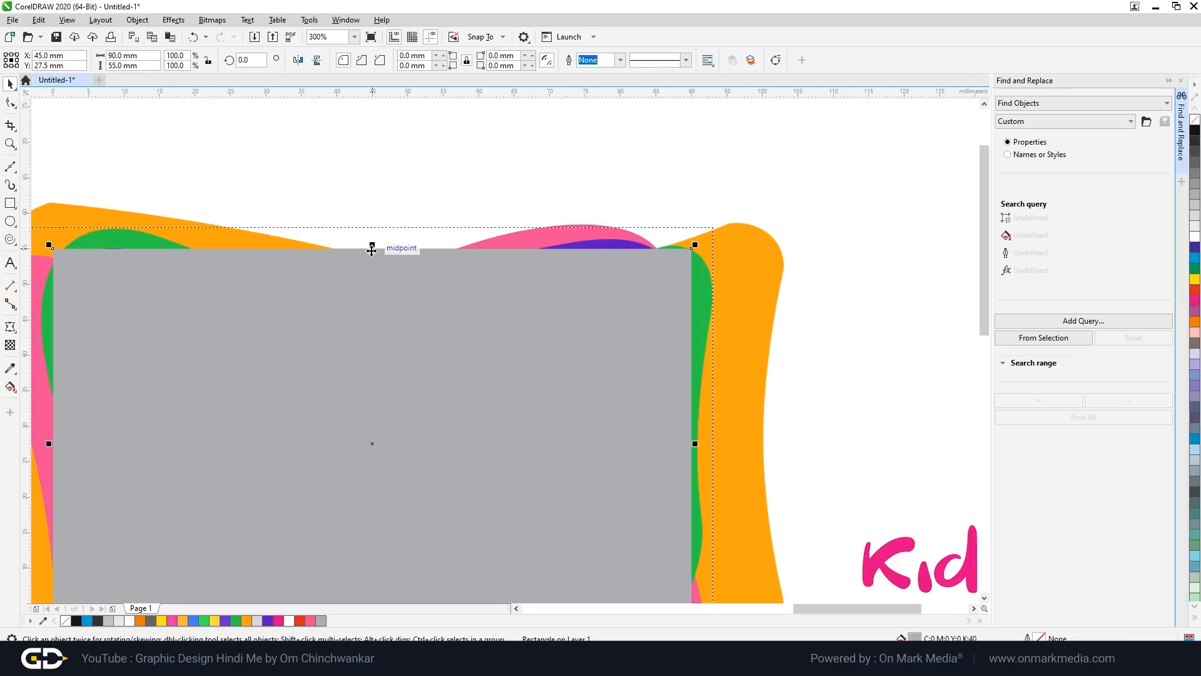
scroll(372, 249, "up", 2)
left_click_drag(373, 270, 377, 225)
scroll(509, 255, "down", 3)
scroll(496, 373, "up", 2)
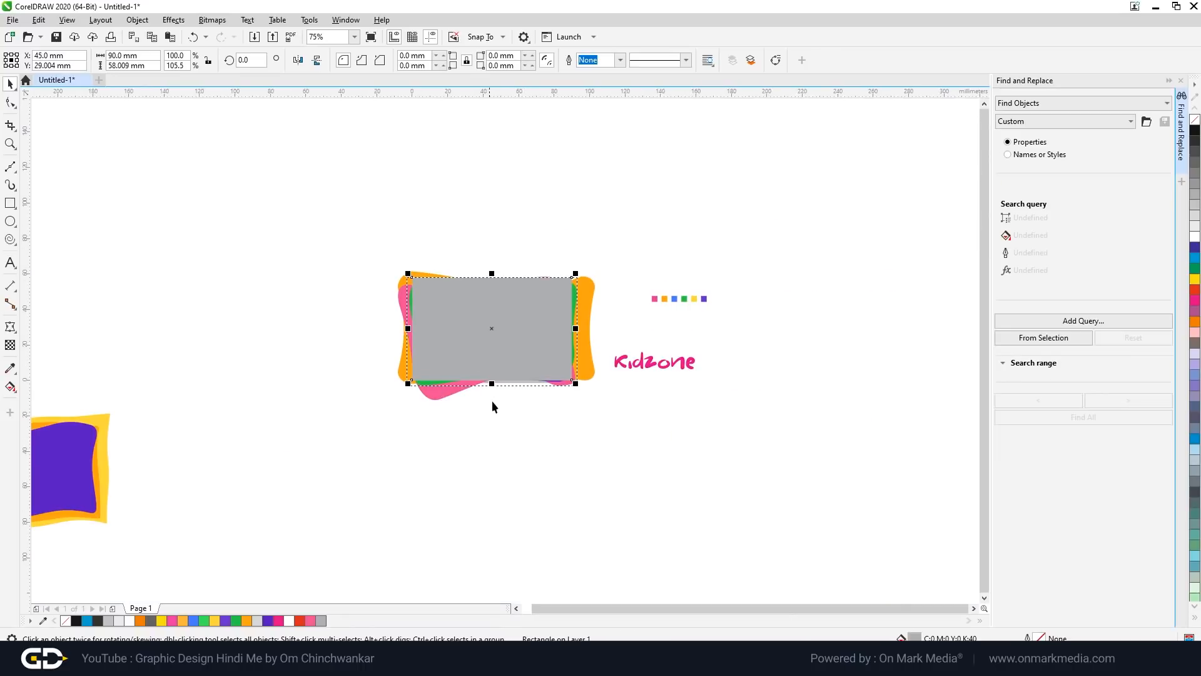
scroll(438, 326, "up", 1)
scroll(750, 257, "up", 1)
Step: PowerClip the grouped card artwork inside the rectangle and fill the frame white
left_click(740, 257)
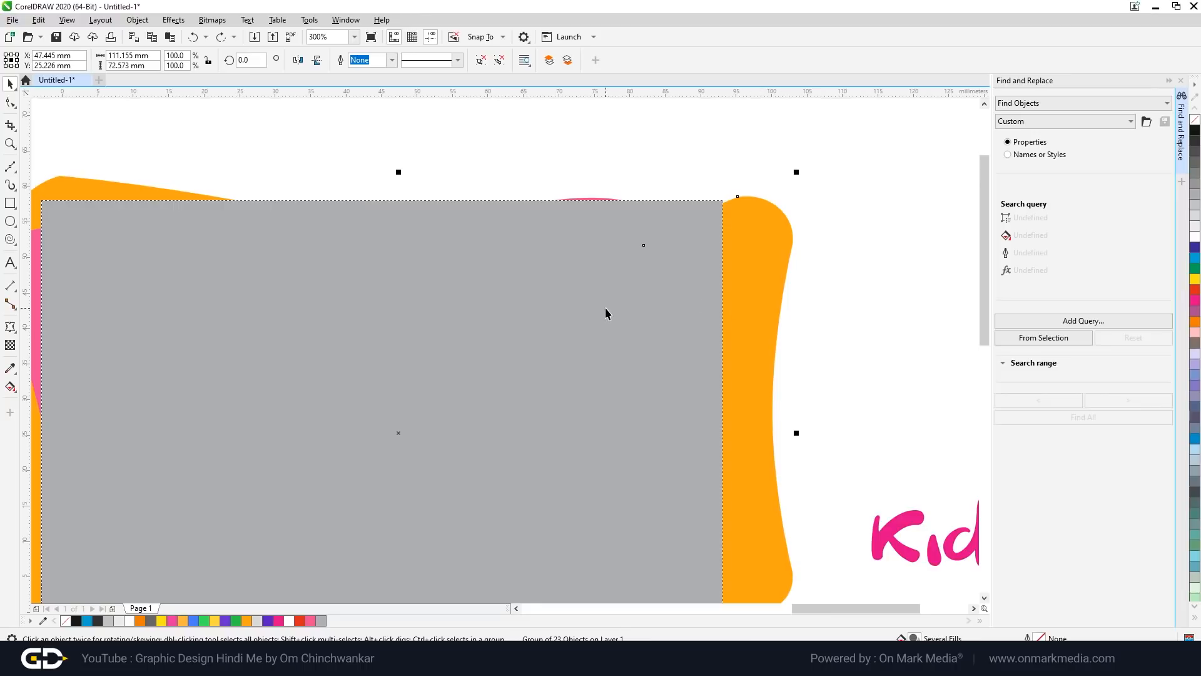
right_click(751, 310)
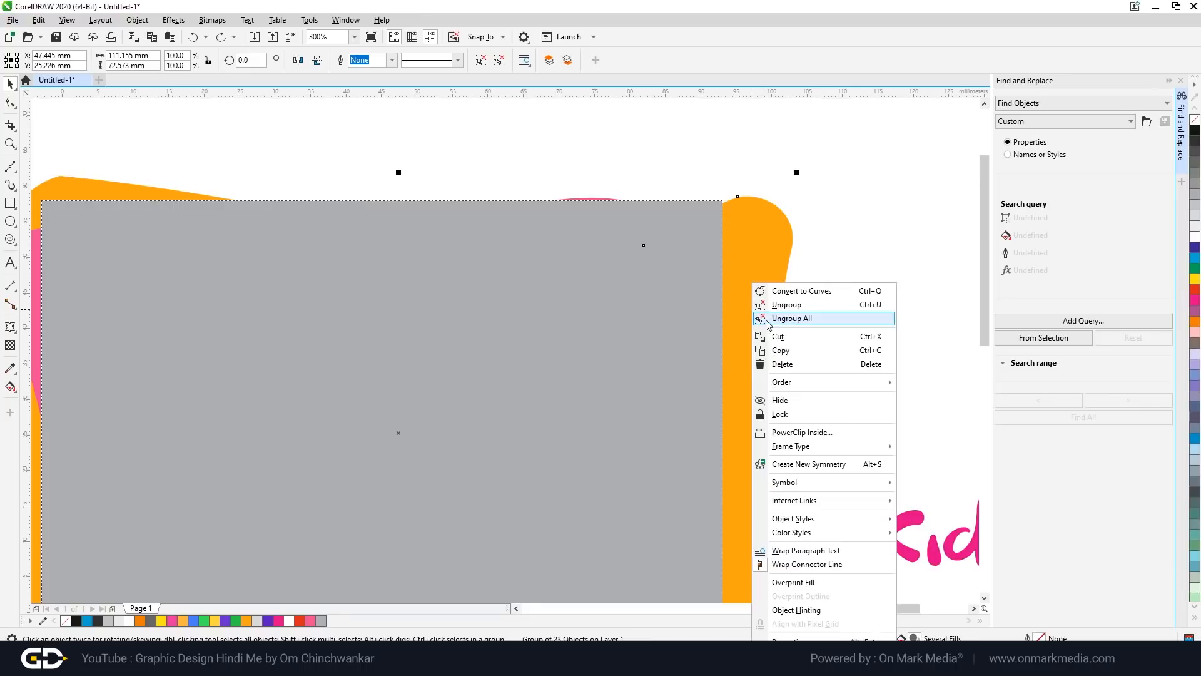
left_click(805, 432)
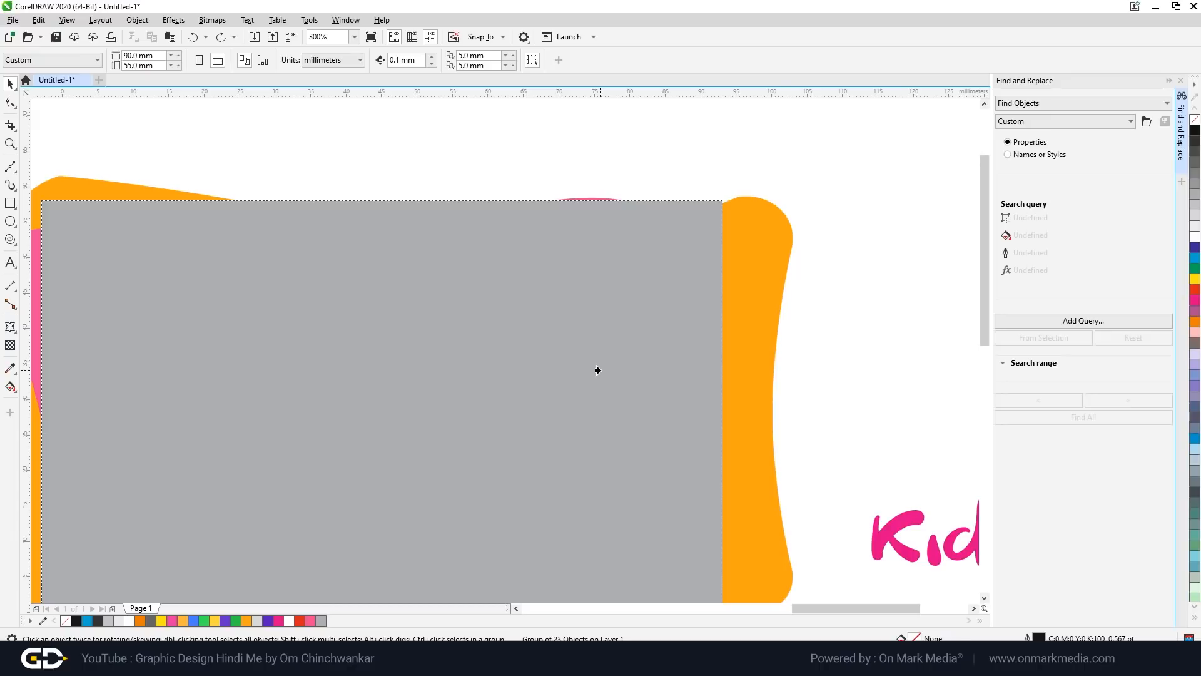
left_click(598, 369)
scroll(598, 370, "down", 2)
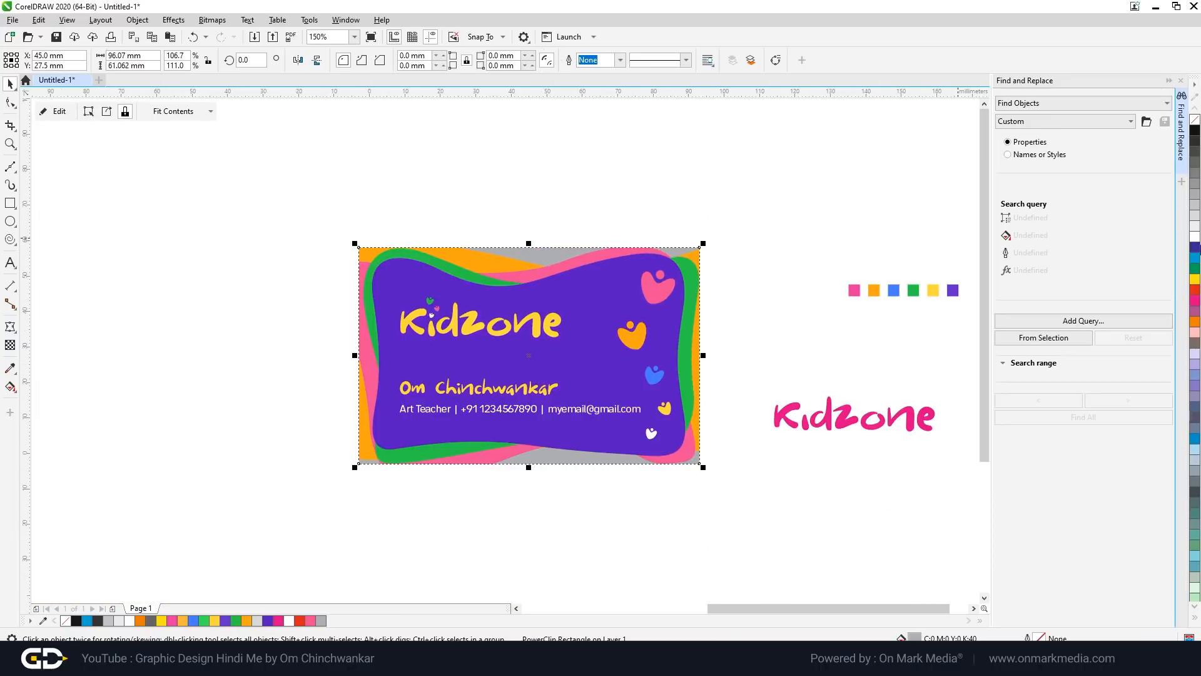
left_click(1195, 238)
left_click(707, 215)
scroll(581, 376, "up", 2)
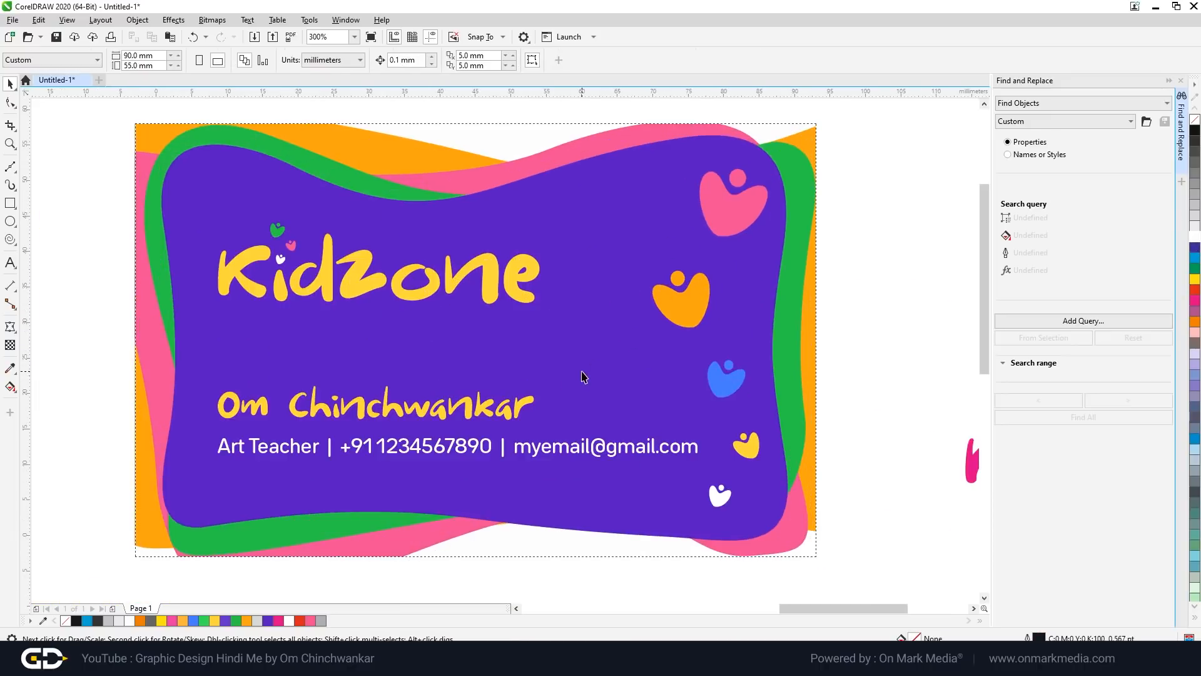
scroll(577, 334, "down", 2)
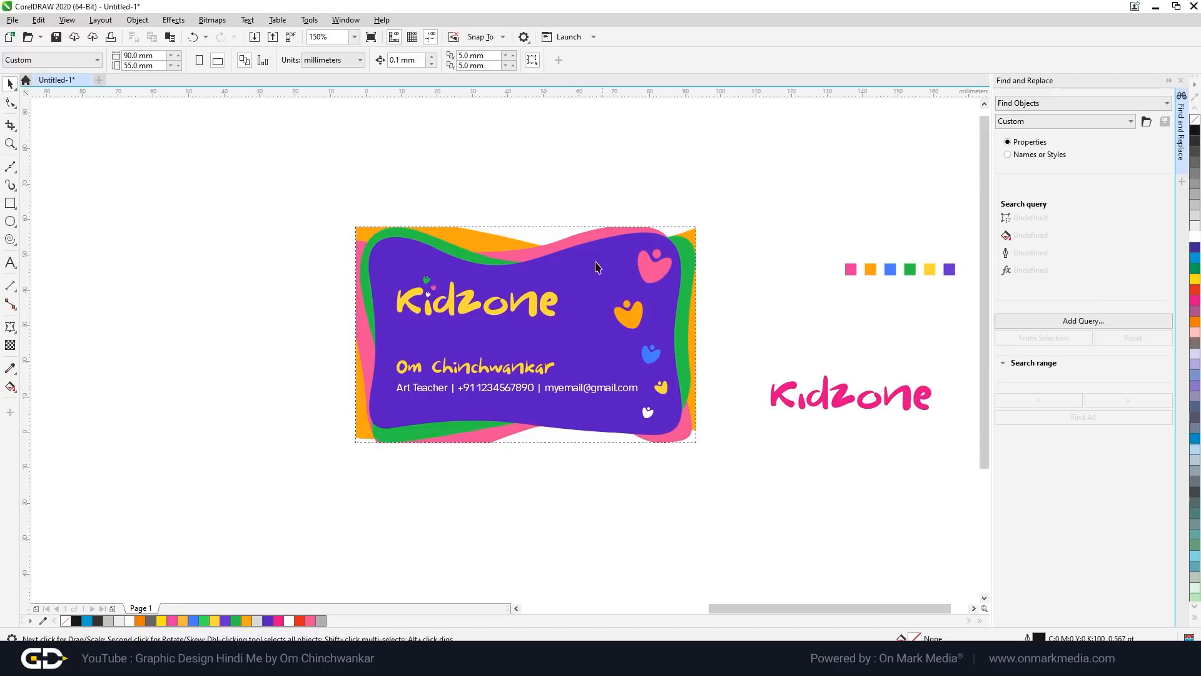
scroll(631, 252, "up", 2)
scroll(678, 244, "down", 2)
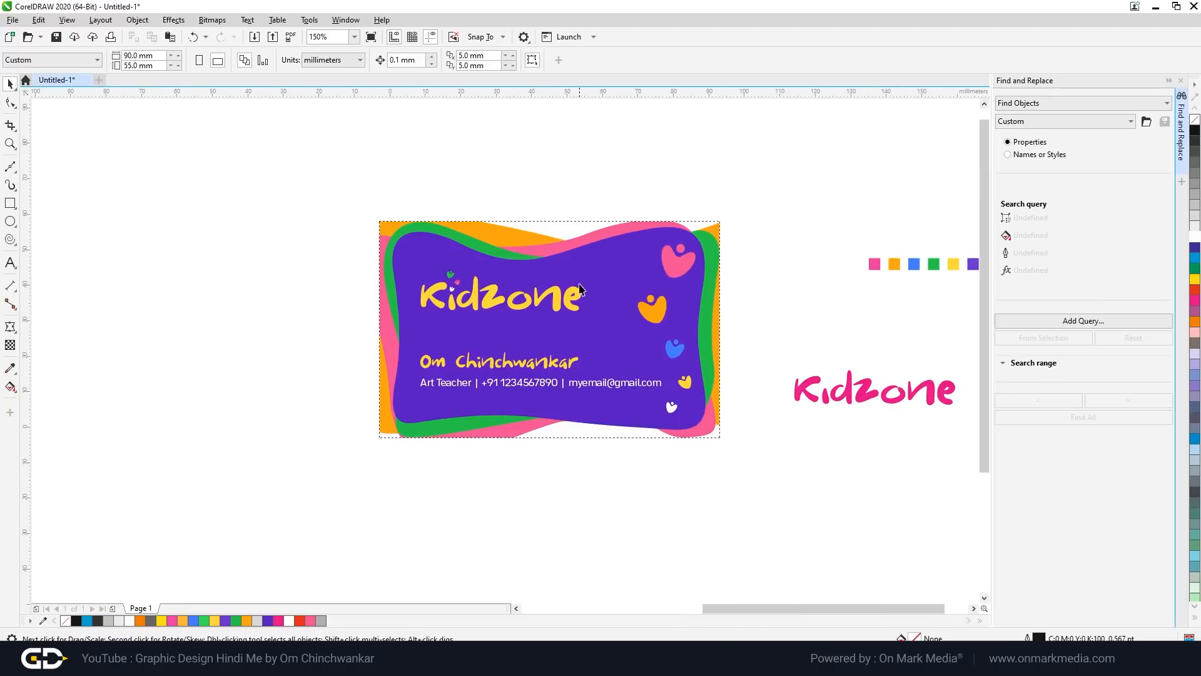
scroll(581, 288, "up", 2)
Step: Add a second 90×55 mm rectangle with white outline and no fill, brought to front
left_click(11, 204)
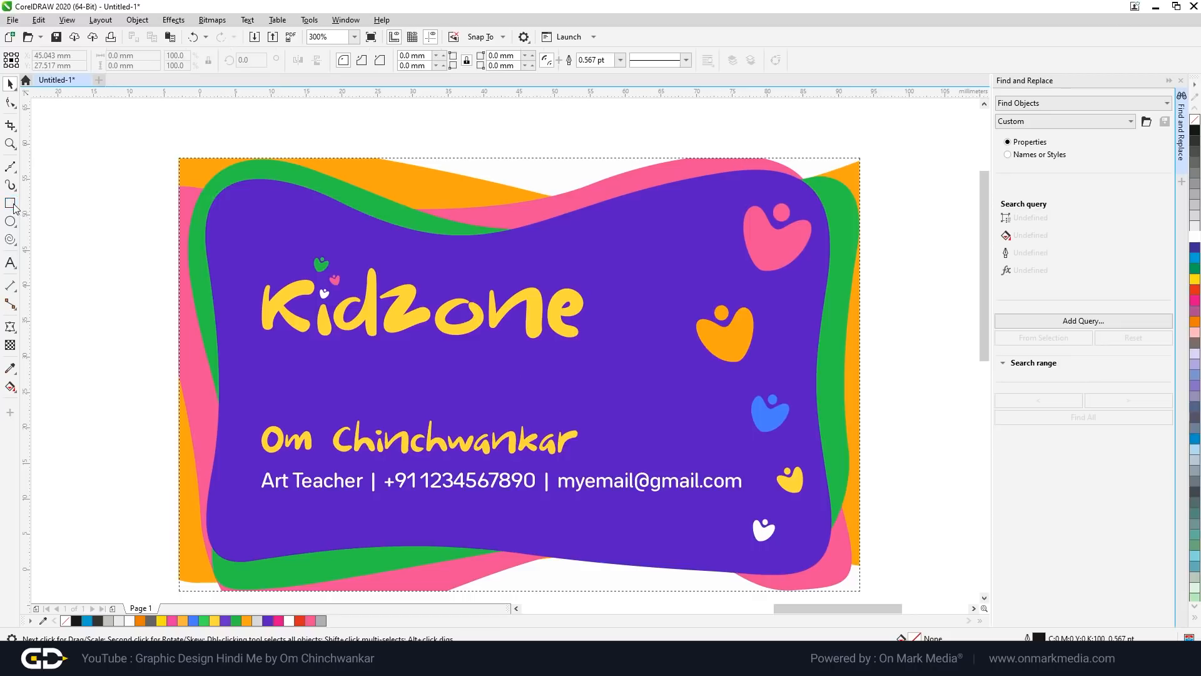
double_click(11, 204)
left_click(1195, 236)
right_click(1195, 119)
left_click(11, 84)
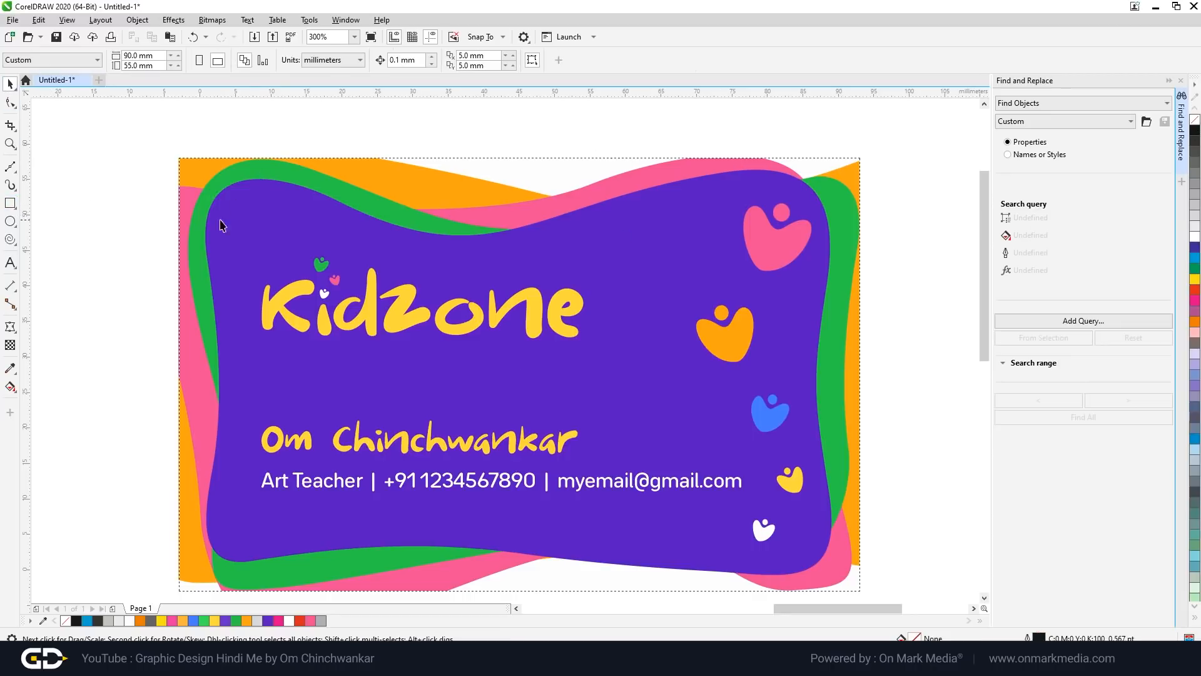
key("shift+Page_Up")
left_click(1195, 119)
right_click(1195, 236)
left_click(917, 205)
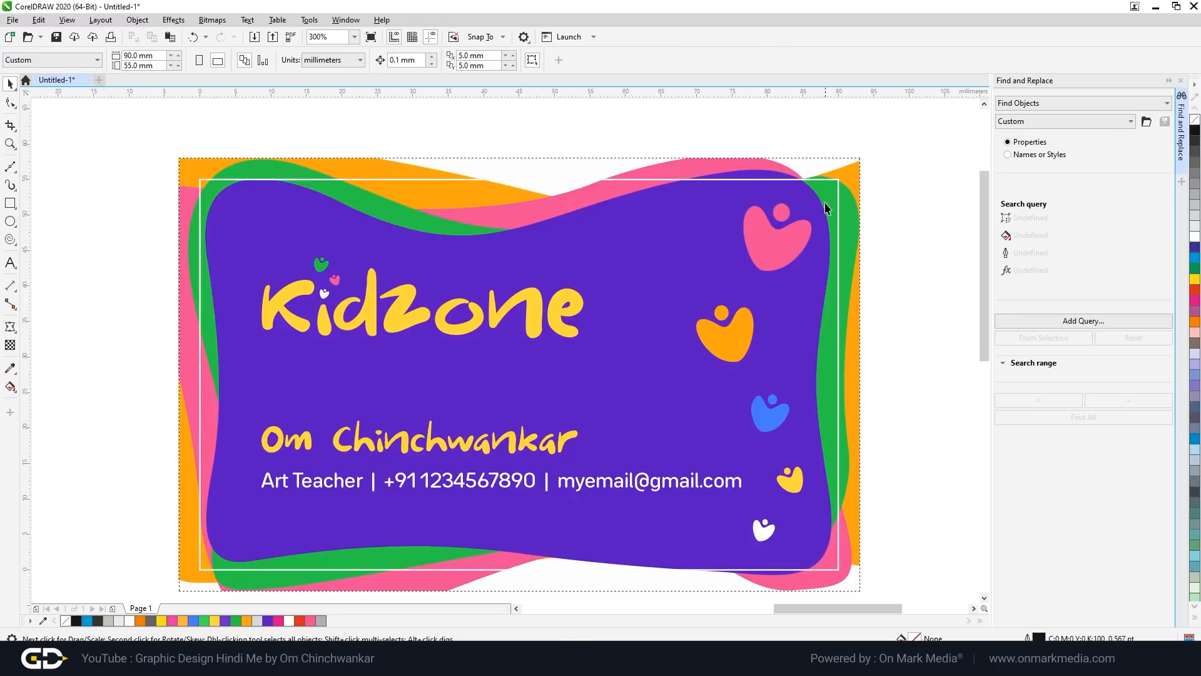
scroll(833, 199, "up", 1)
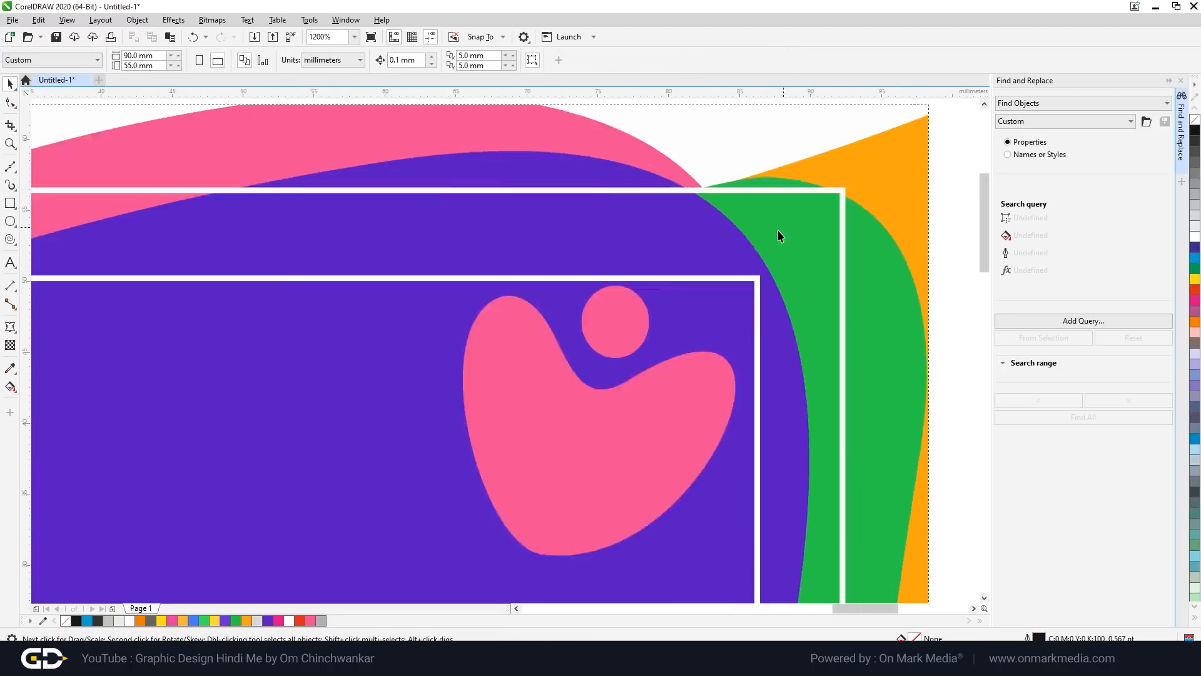
scroll(776, 282, "down", 2)
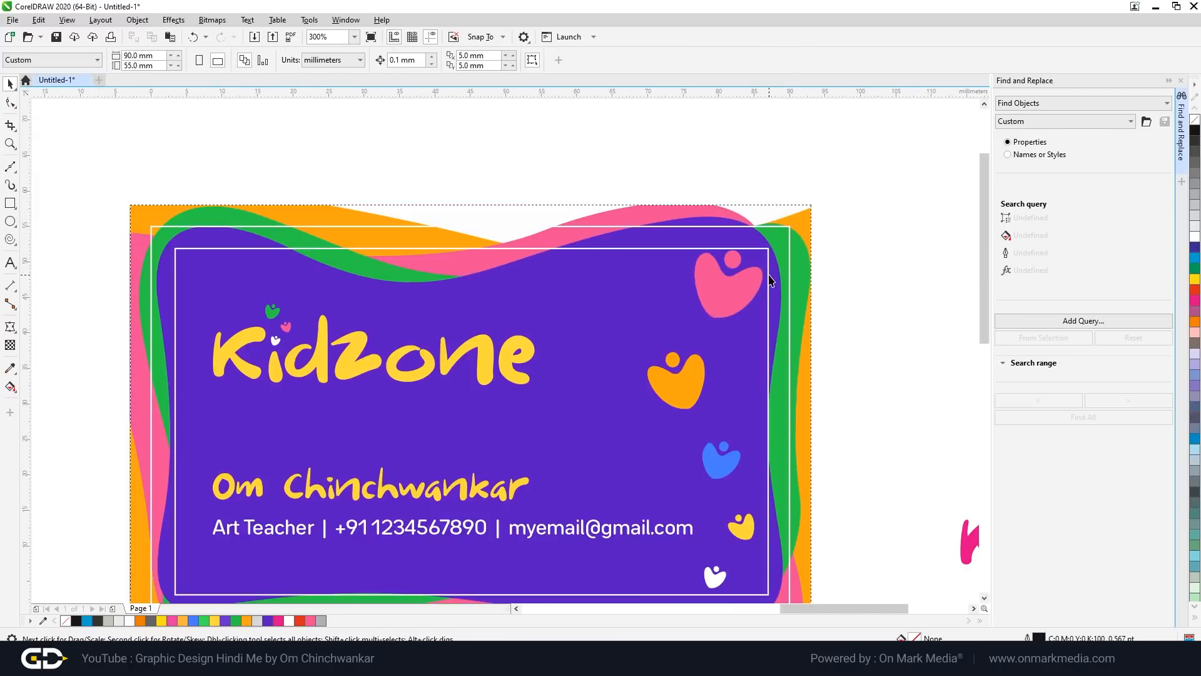
scroll(722, 331, "up", 1)
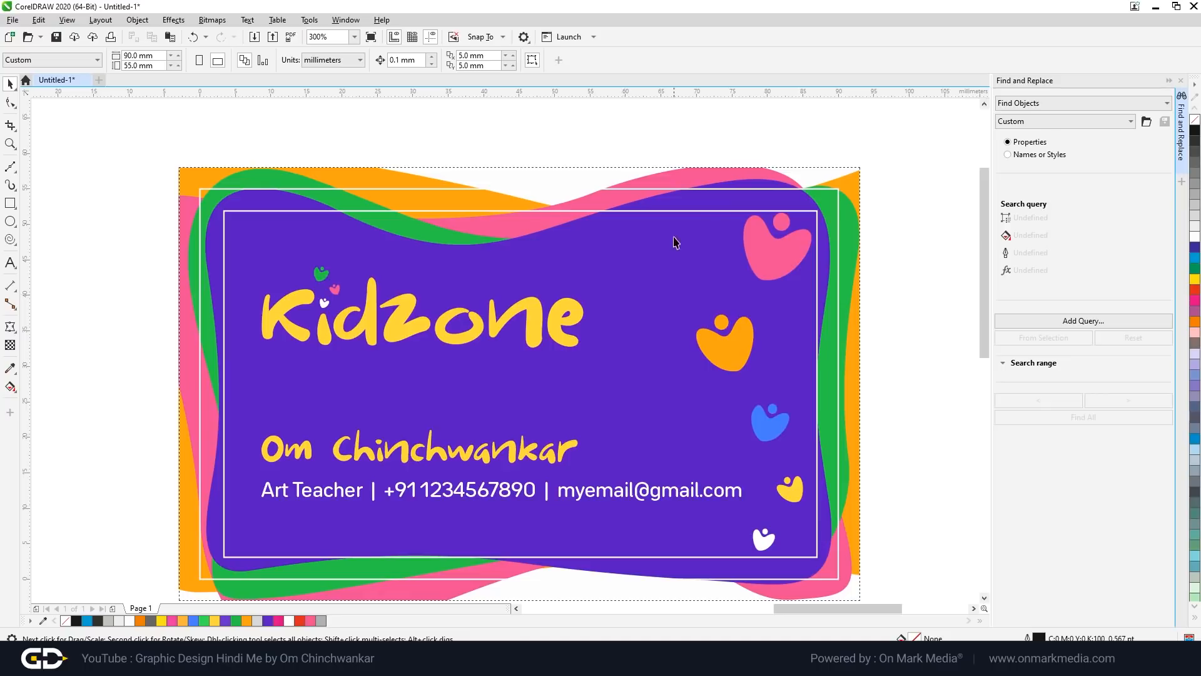
scroll(697, 222, "down", 1)
scroll(713, 223, "up", 1)
scroll(779, 230, "up", 2)
scroll(776, 232, "up", 1)
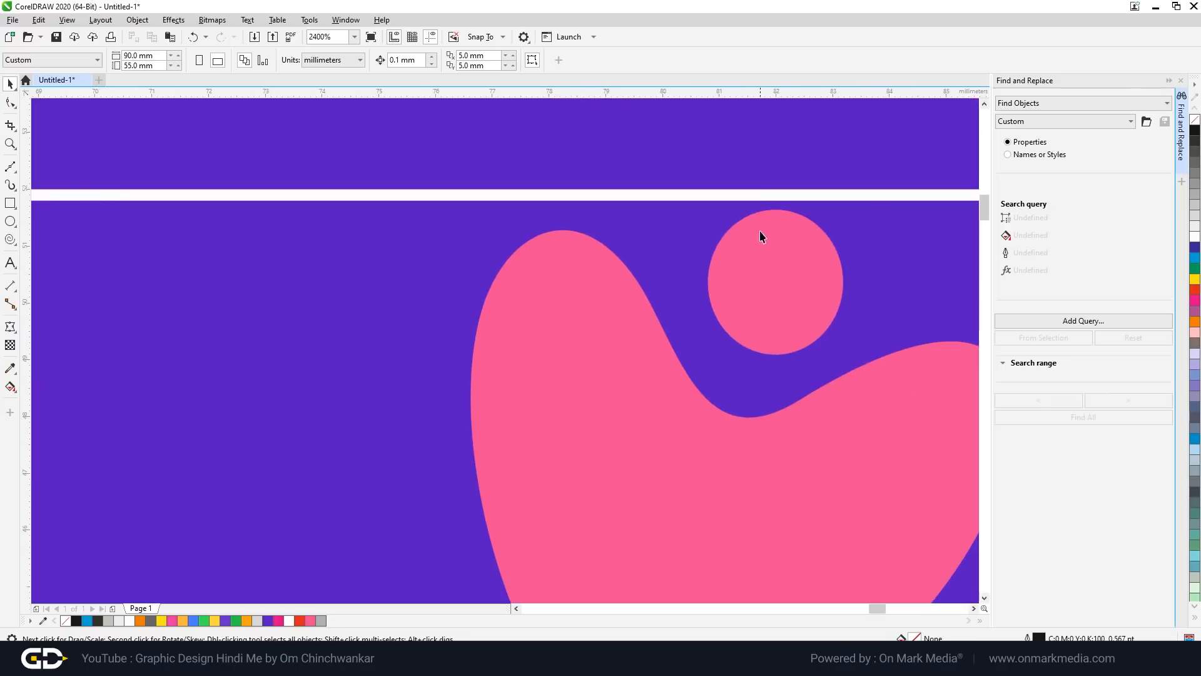
scroll(762, 236, "down", 3)
scroll(692, 242, "up", 3)
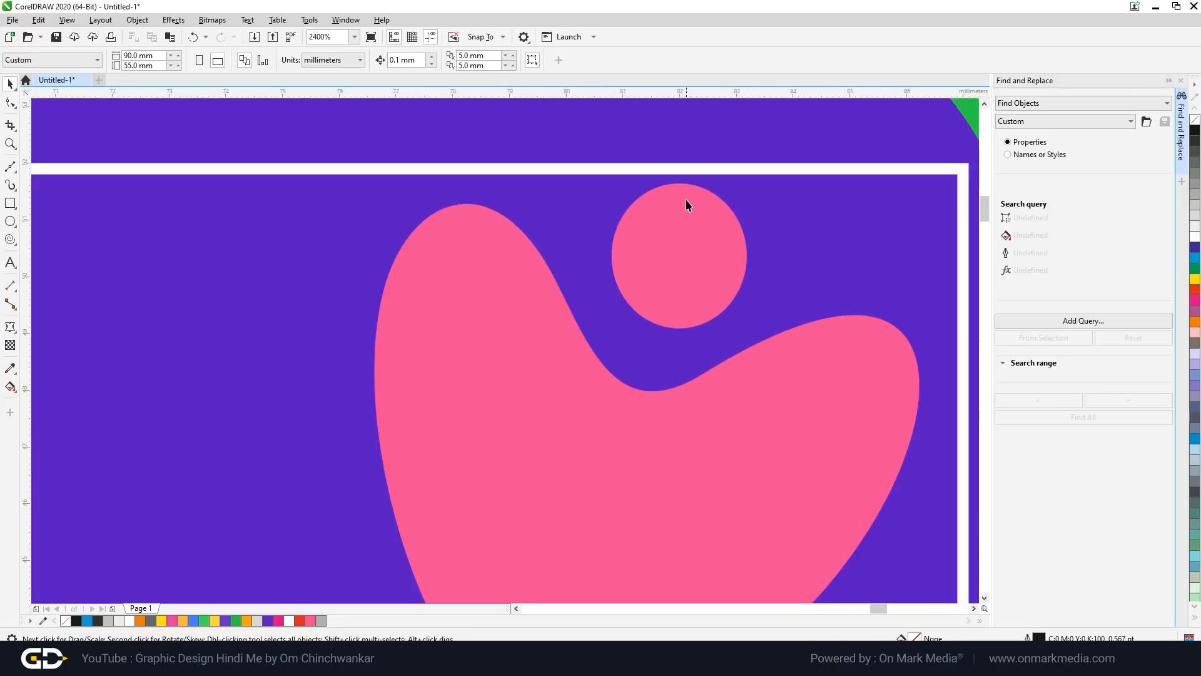
scroll(704, 213, "down", 4)
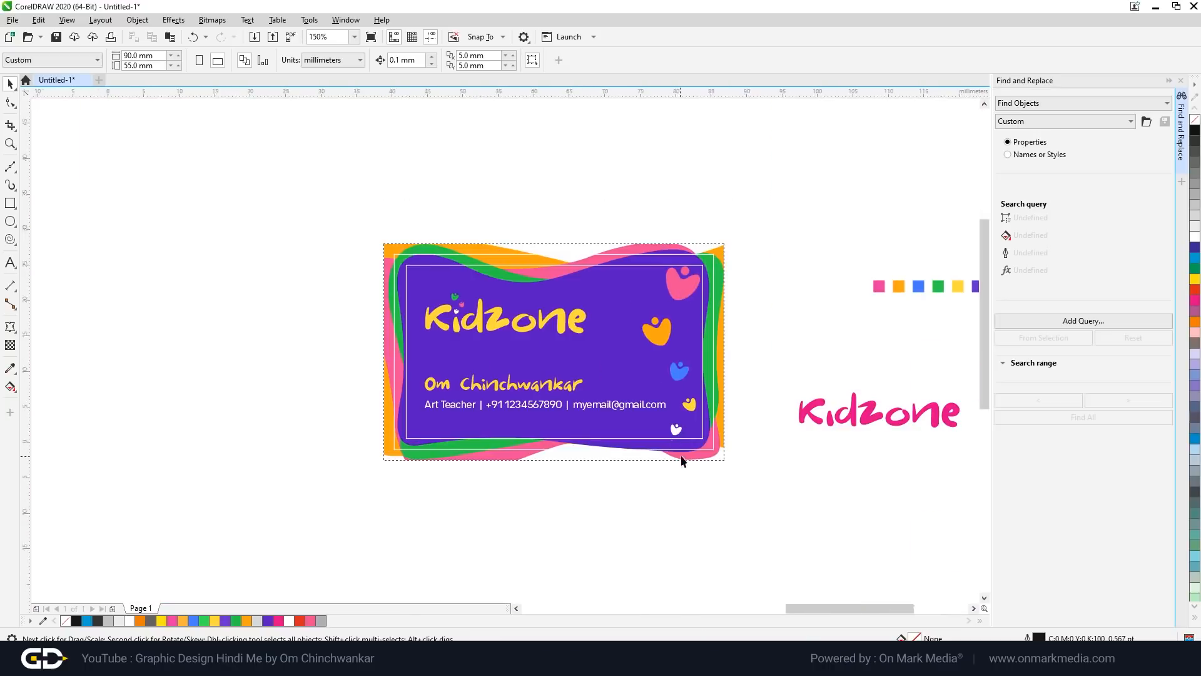
scroll(657, 382, "up", 3)
scroll(678, 340, "down", 5)
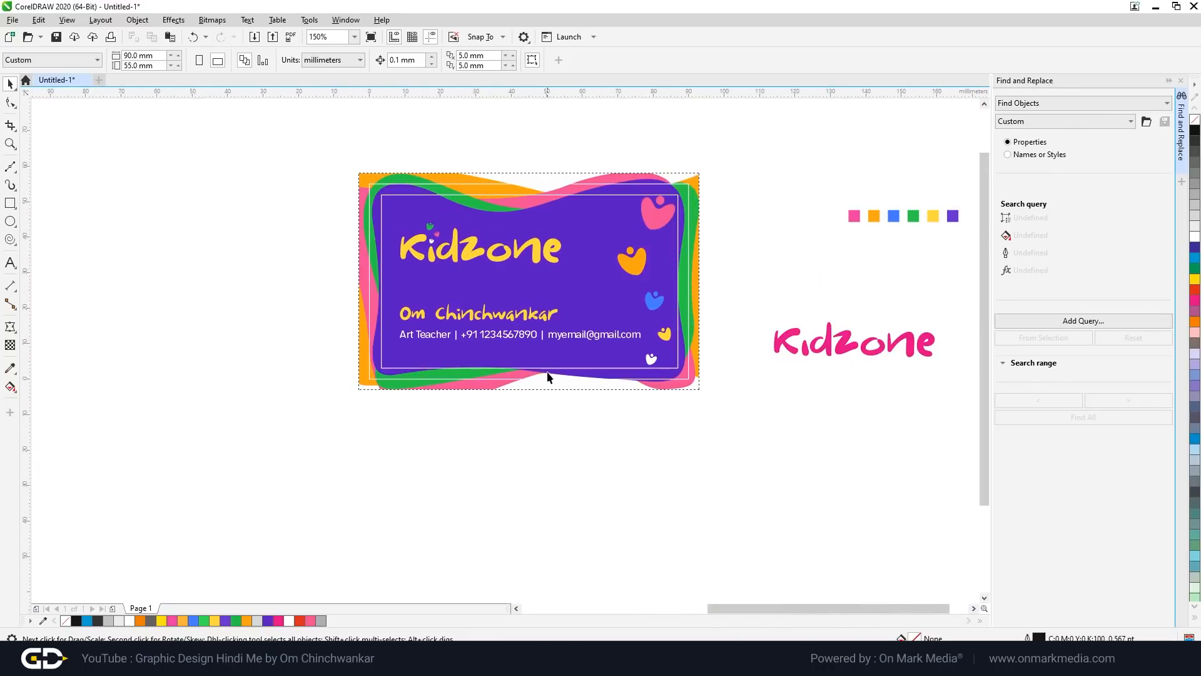
left_click(492, 256)
scroll(523, 237, "up", 2)
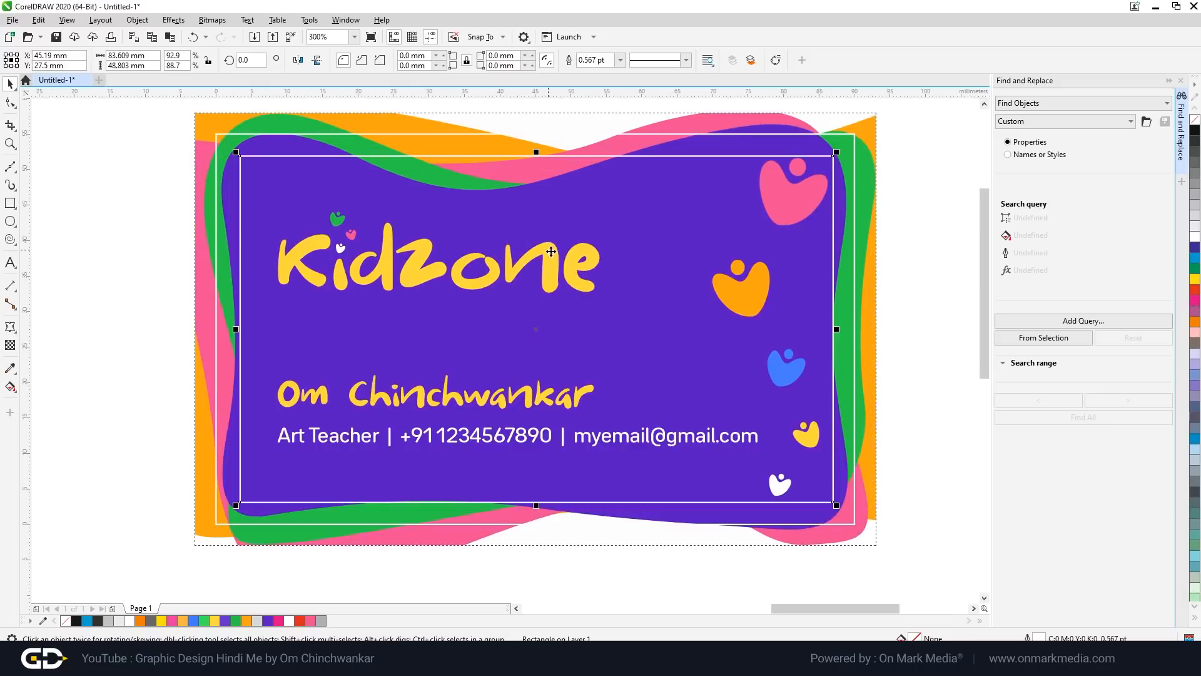
left_click(97, 274)
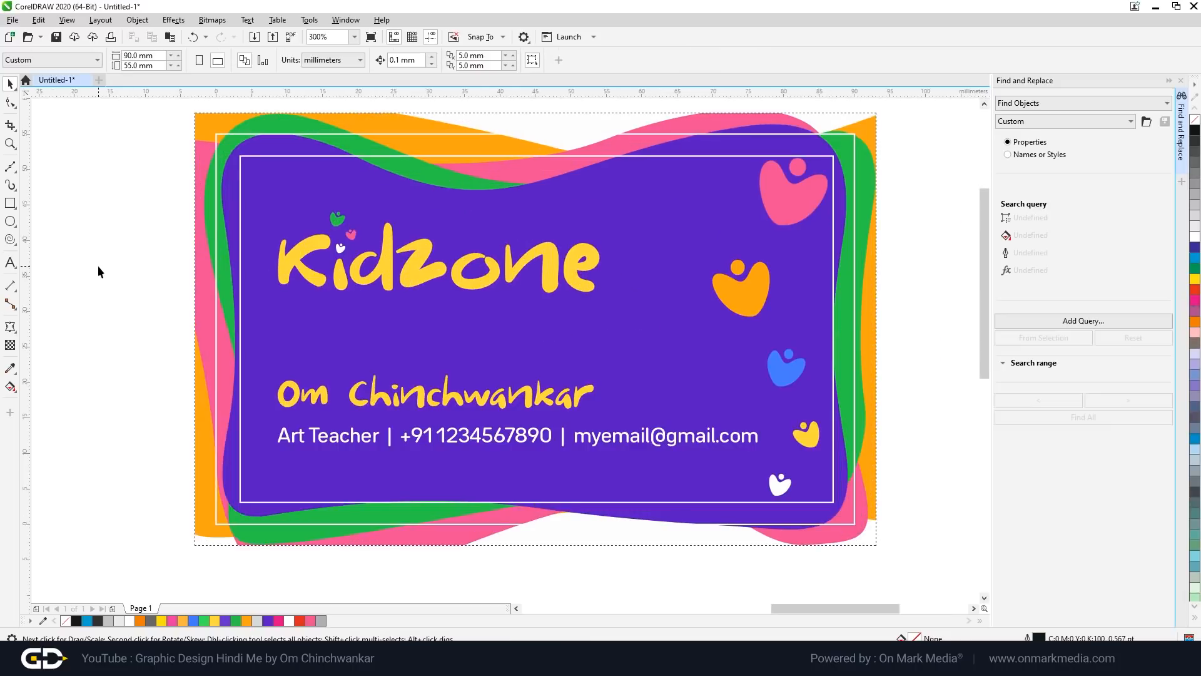
scroll(491, 292, "down", 2)
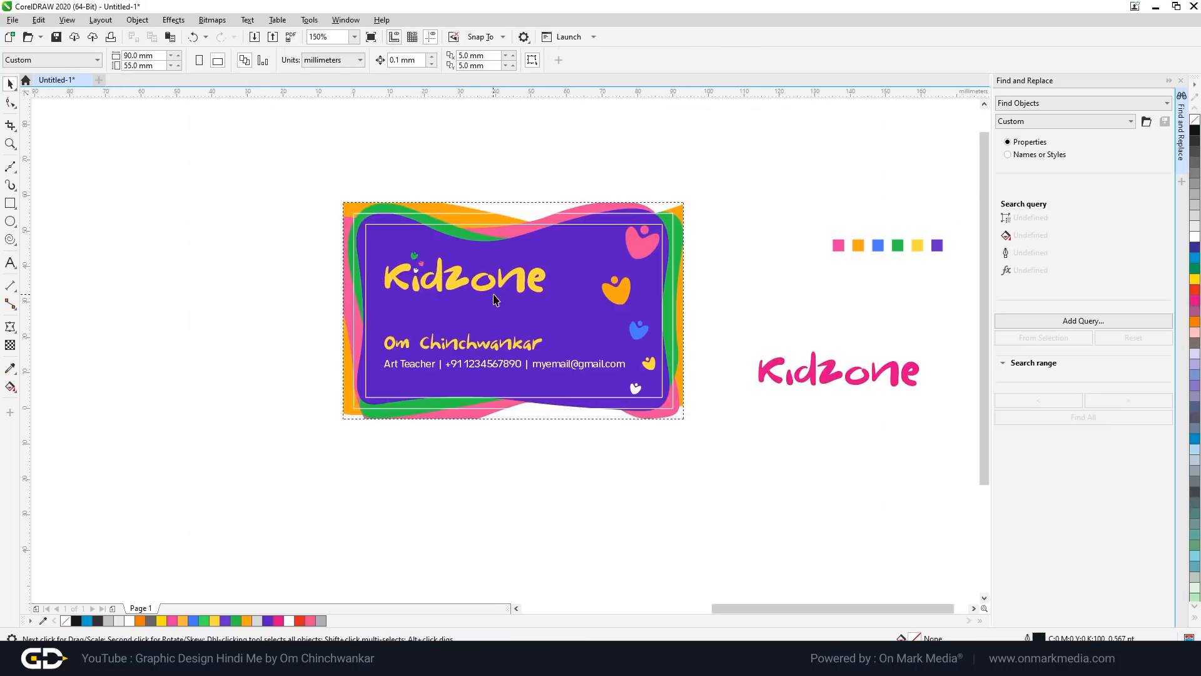
scroll(498, 218, "up", 2)
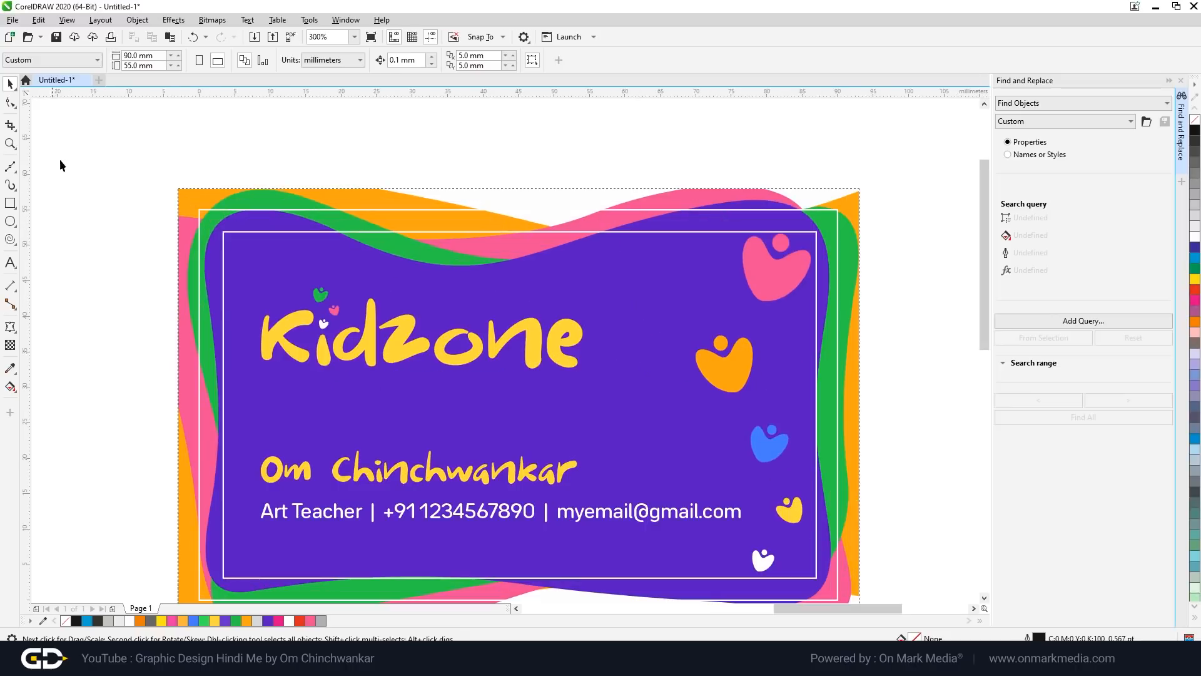
left_click(13, 205)
key("space")
scroll(225, 205, "up", 2)
scroll(438, 330, "down", 2)
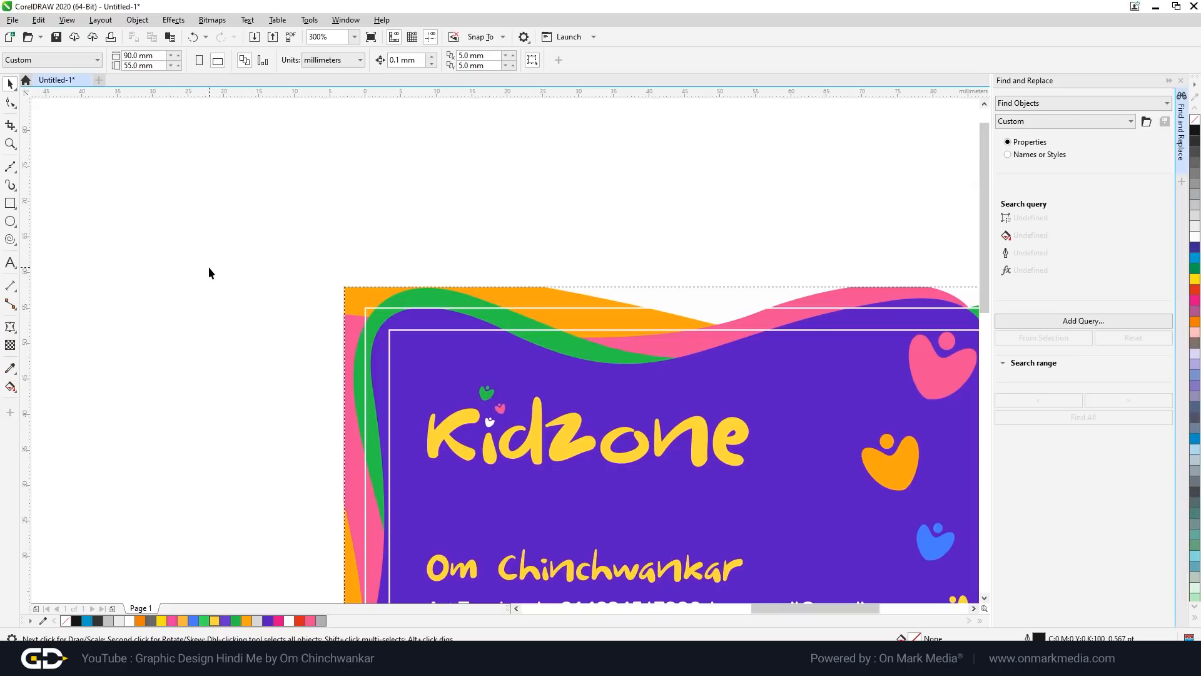
scroll(325, 299, "up", 1)
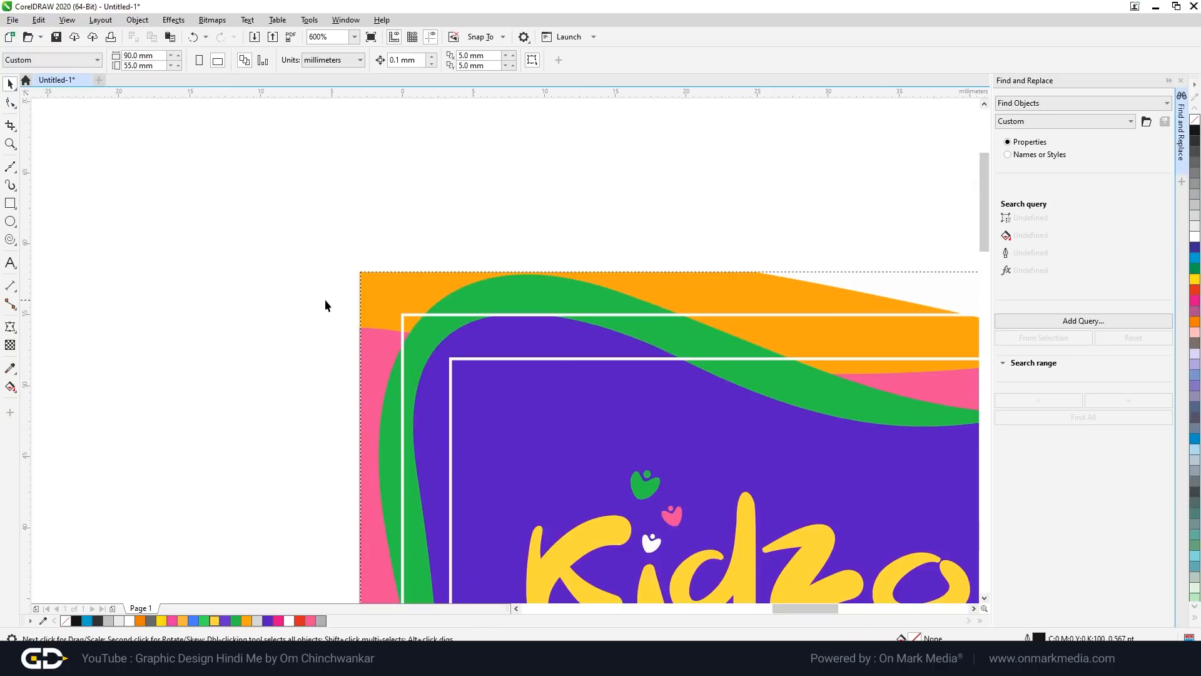
Step: Draw a small square at the card's top-left corner and trim it to an L-shaped crop mark
left_click(10, 203)
left_click_drag(402, 315, 300, 213)
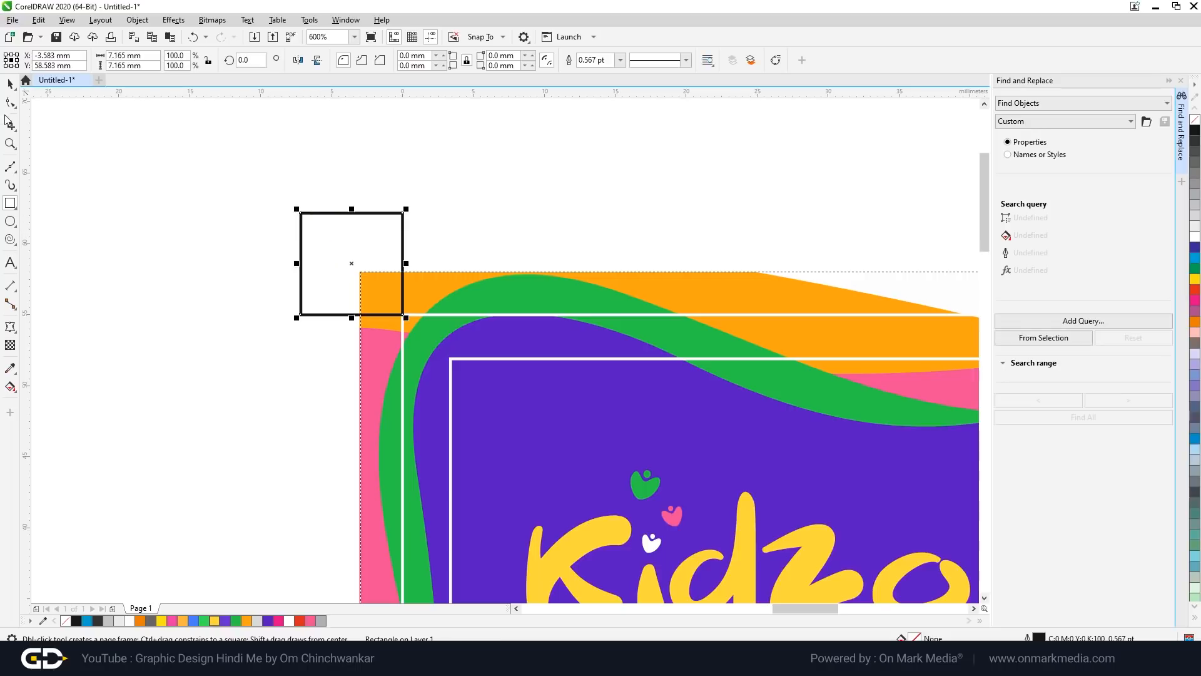
left_click(10, 102)
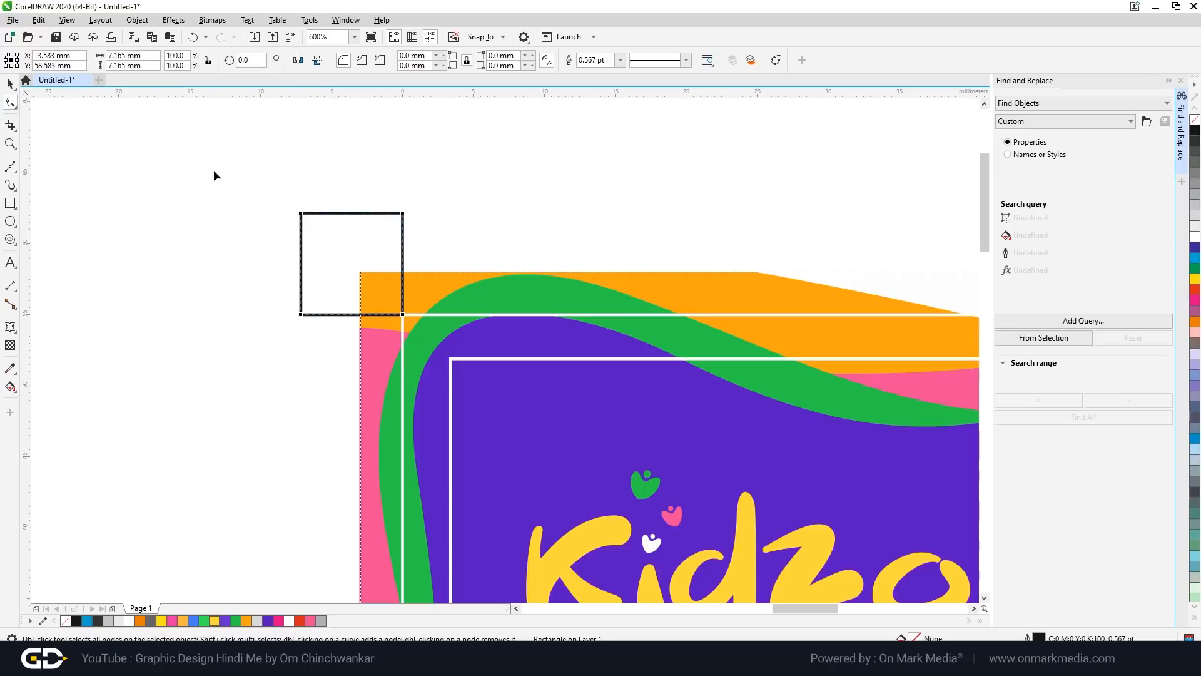
key("ctrl+q")
right_click(302, 216)
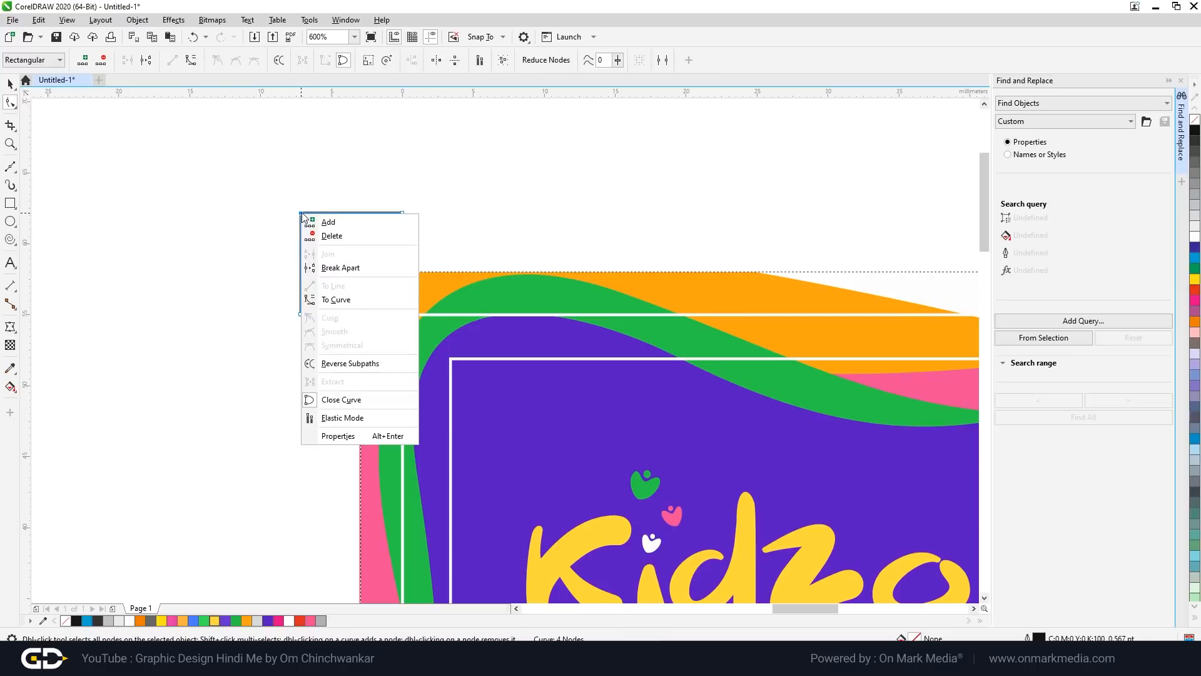
left_click(341, 268)
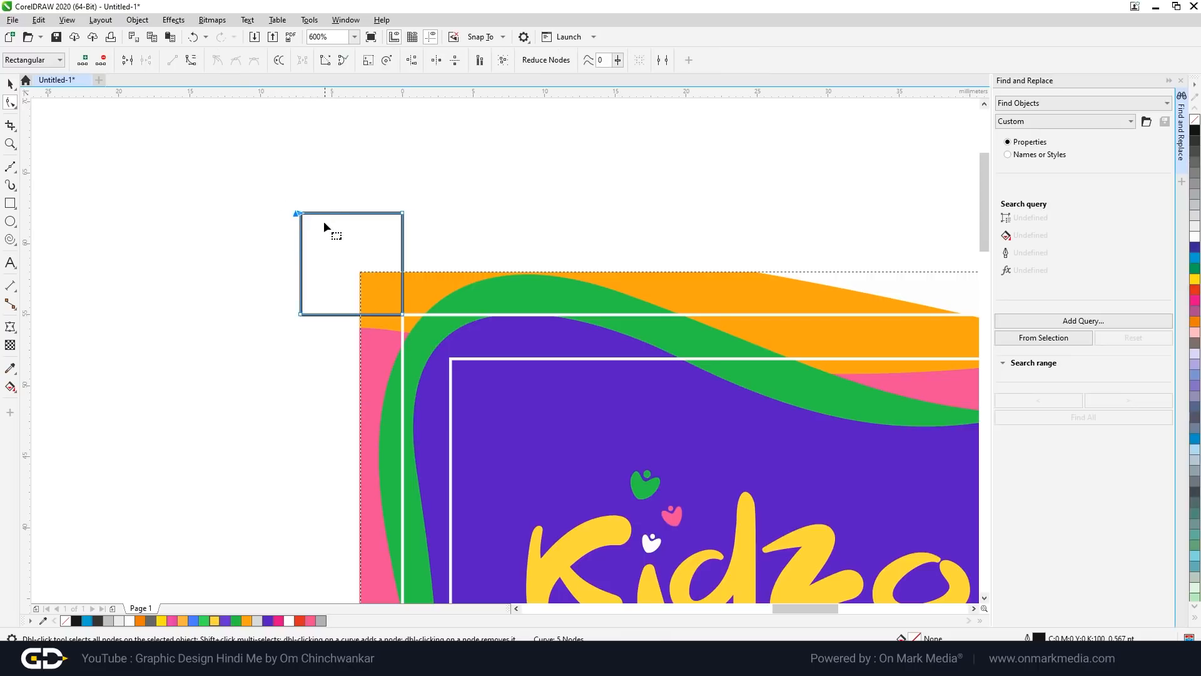
key("Delete")
key("space")
left_click(332, 204)
scroll(332, 201, "down", 2)
scroll(365, 228, "up", 1)
left_click(334, 188)
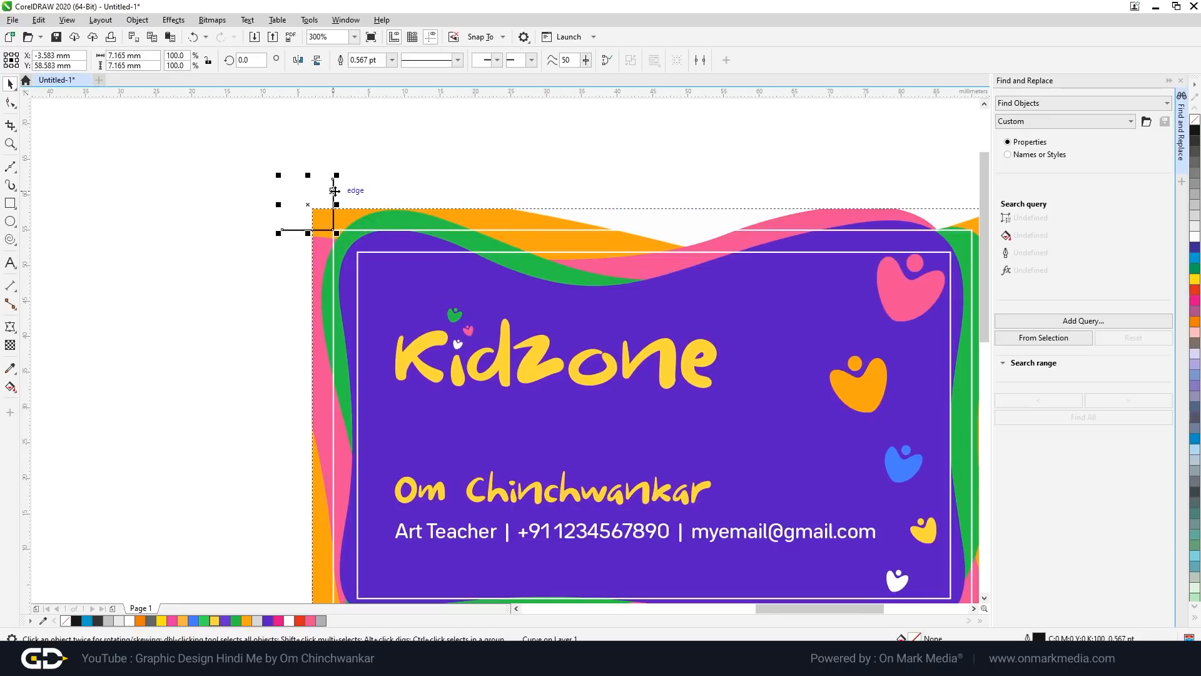
scroll(283, 224, "down", 1)
Step: Copy the L mark, mirror it horizontally, and place it at the card's top-right corner
left_click_drag(308, 215, 697, 220)
scroll(697, 220, "up", 2)
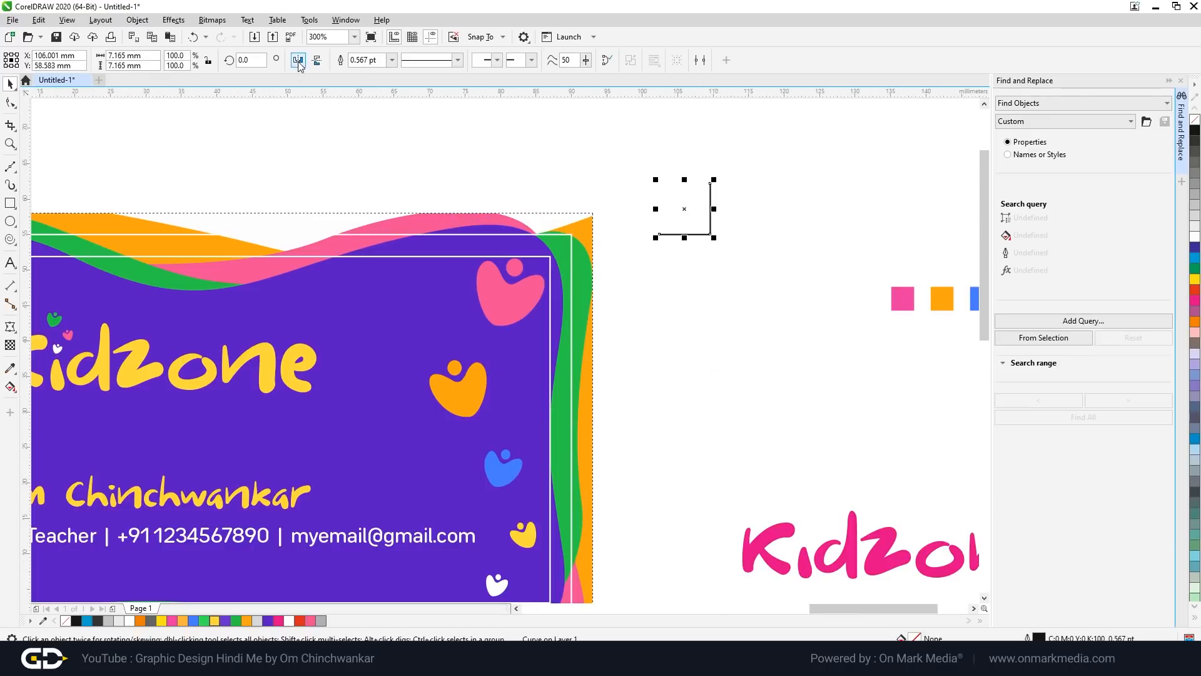
left_click(298, 61)
scroll(686, 233, "up", 2)
left_click_drag(667, 241, 490, 239)
scroll(679, 266, "down", 2)
Step: Copy both top marks below the card, flip them vertically, and fit them to the bottom corners
left_click_drag(223, 213, 756, 276)
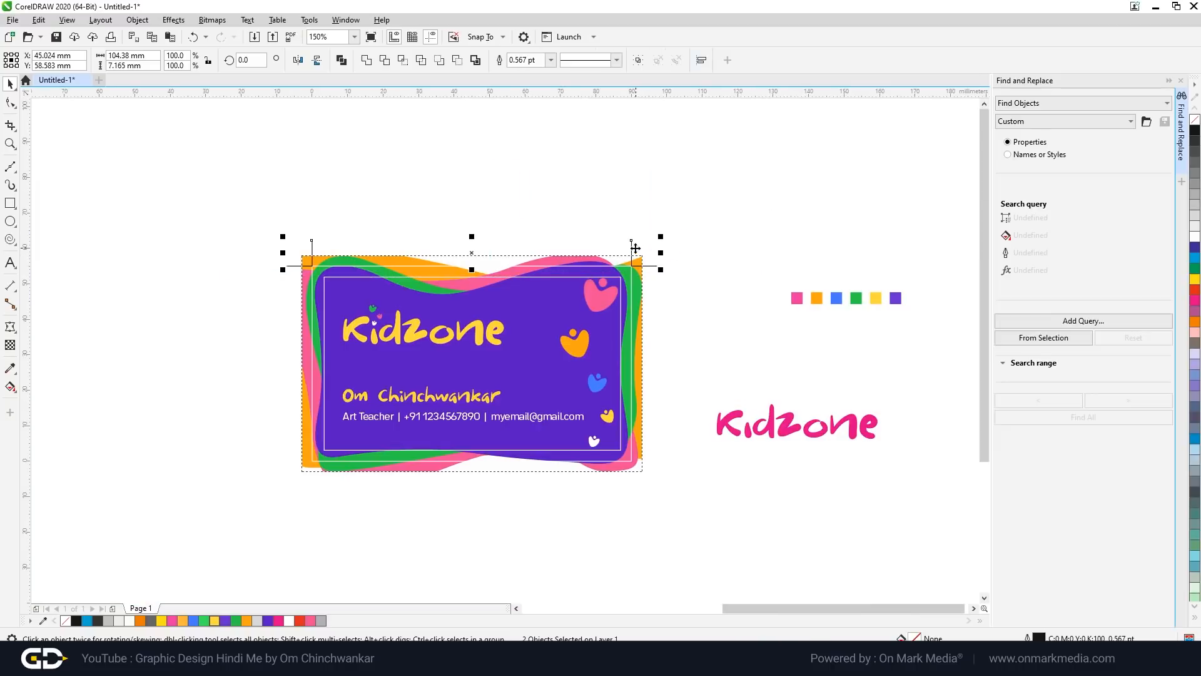
left_click_drag(635, 249, 635, 490)
left_click(318, 60)
scroll(626, 495, "up", 4)
left_click_drag(627, 494, 638, 411)
scroll(737, 418, "down", 2)
left_click(761, 446)
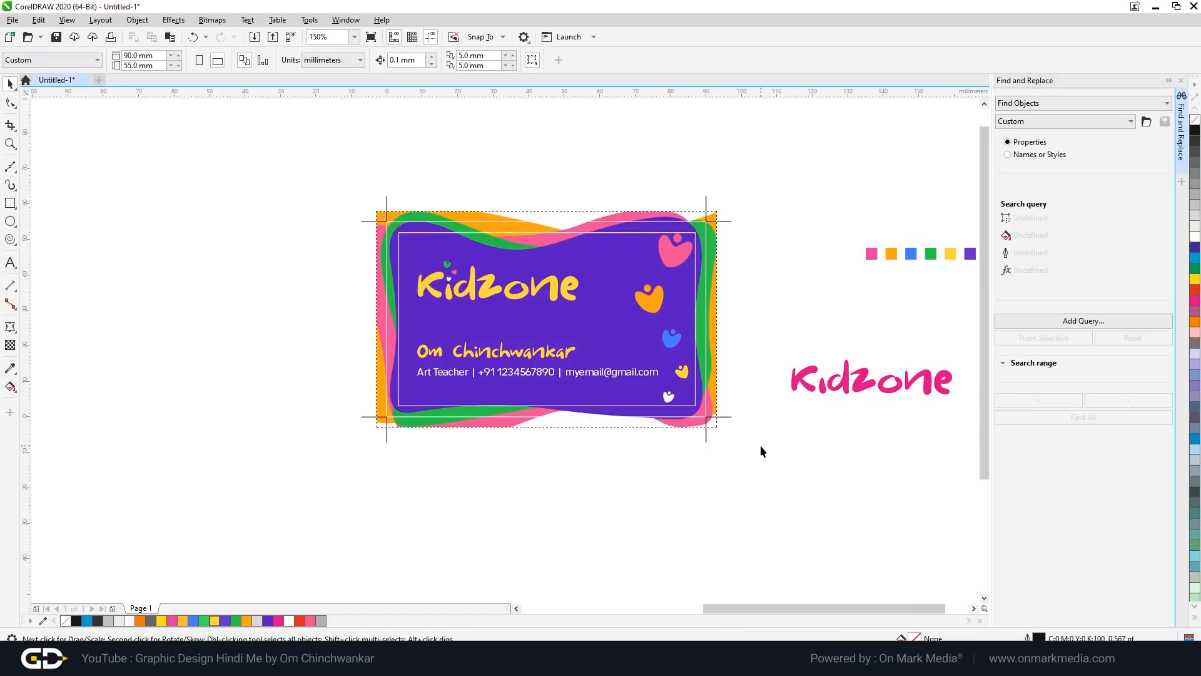
Step: Group the card with its crop marks, then ungroup everything into individual objects
left_click_drag(765, 483, 308, 165)
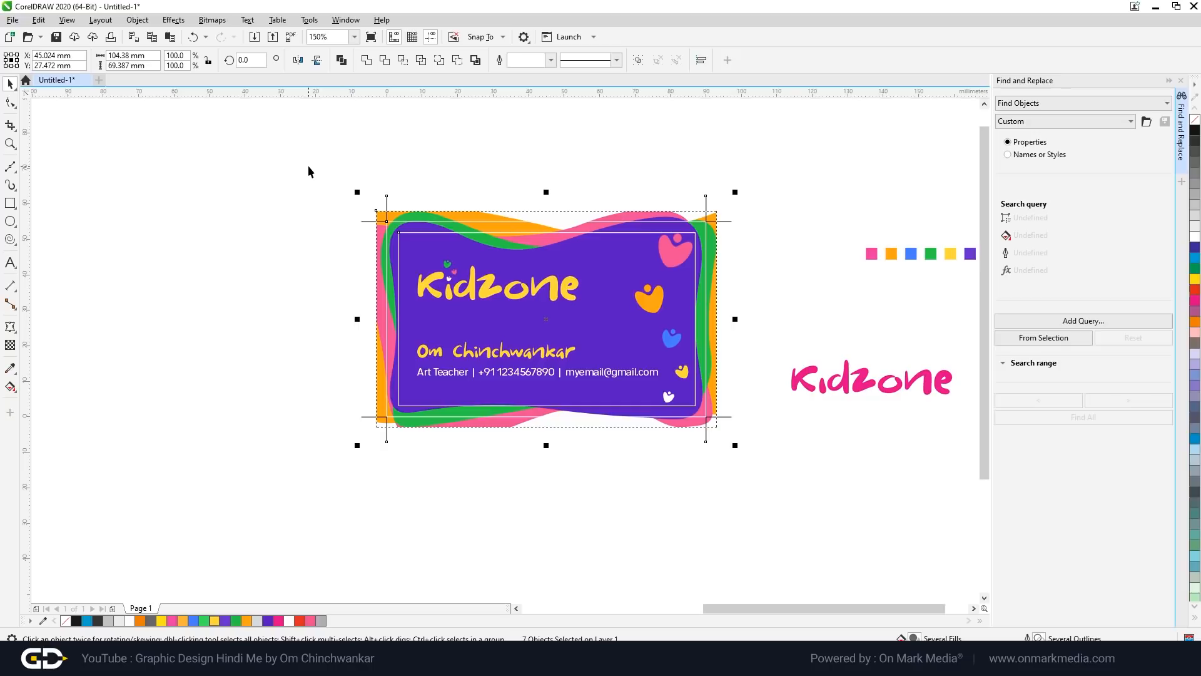
left_click_drag(308, 165, 748, 478)
key("ctrl+g")
scroll(638, 308, "up", 1)
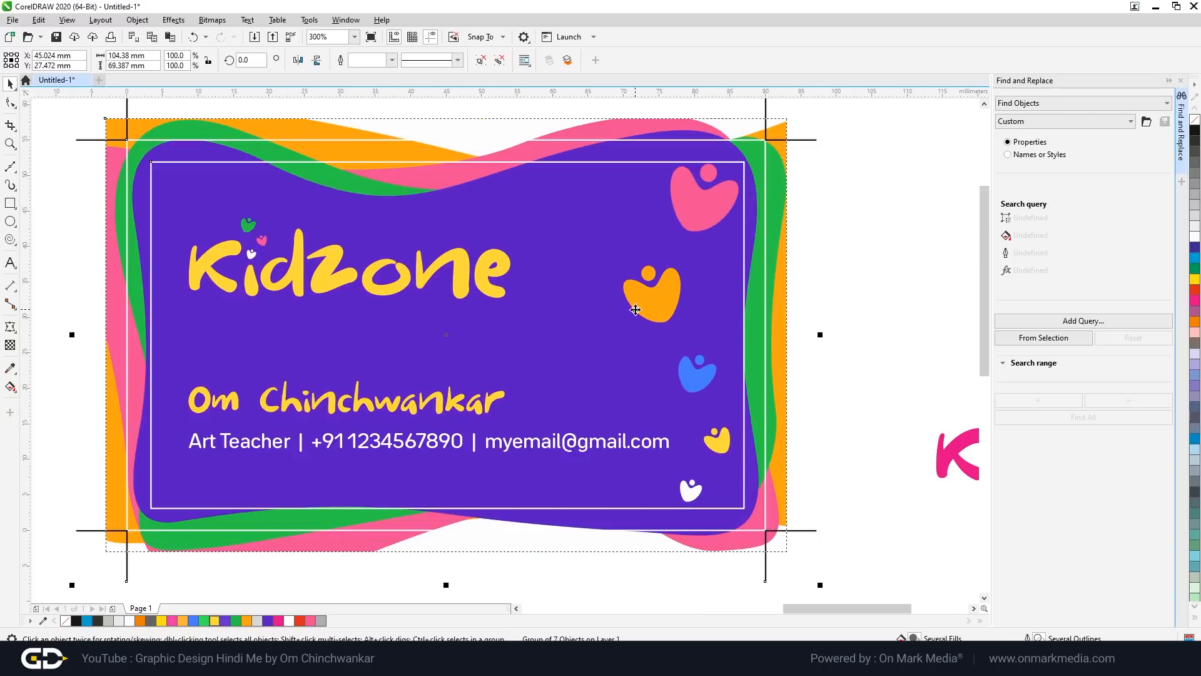
right_click(585, 442)
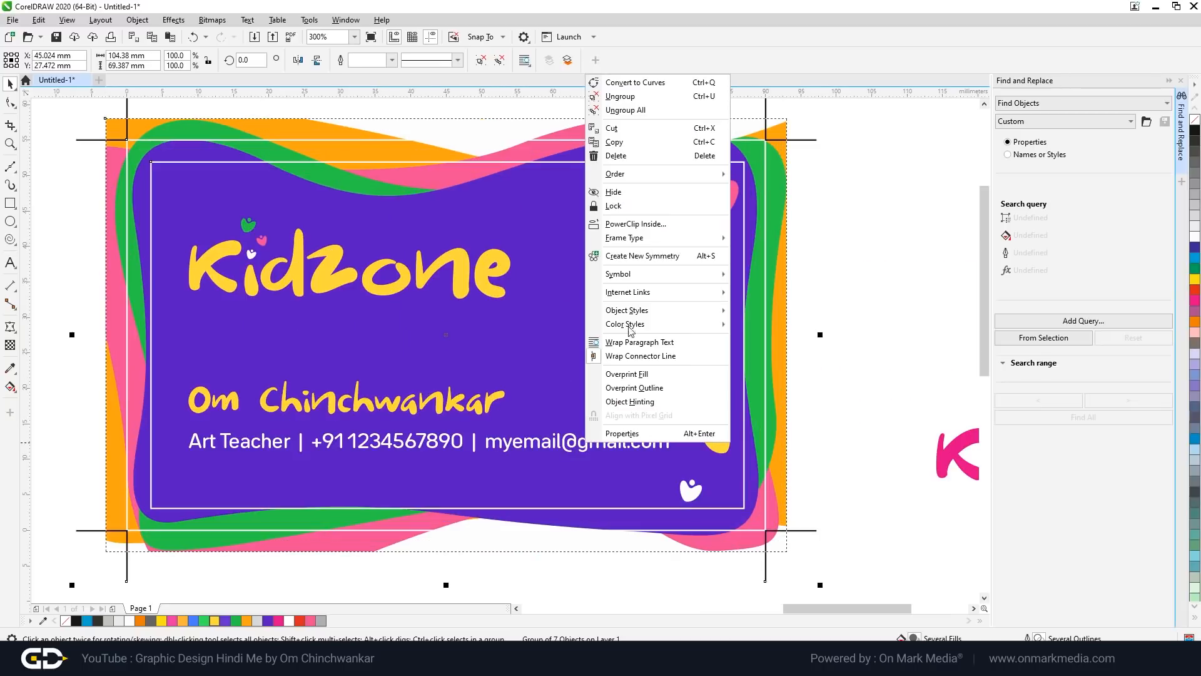
left_click(626, 110)
Step: Edit the card's PowerClip contents and convert the name and contact text to curves
left_click(506, 466)
scroll(514, 445, "up", 1)
left_click_drag(513, 445, 528, 418)
key("ctrl+z")
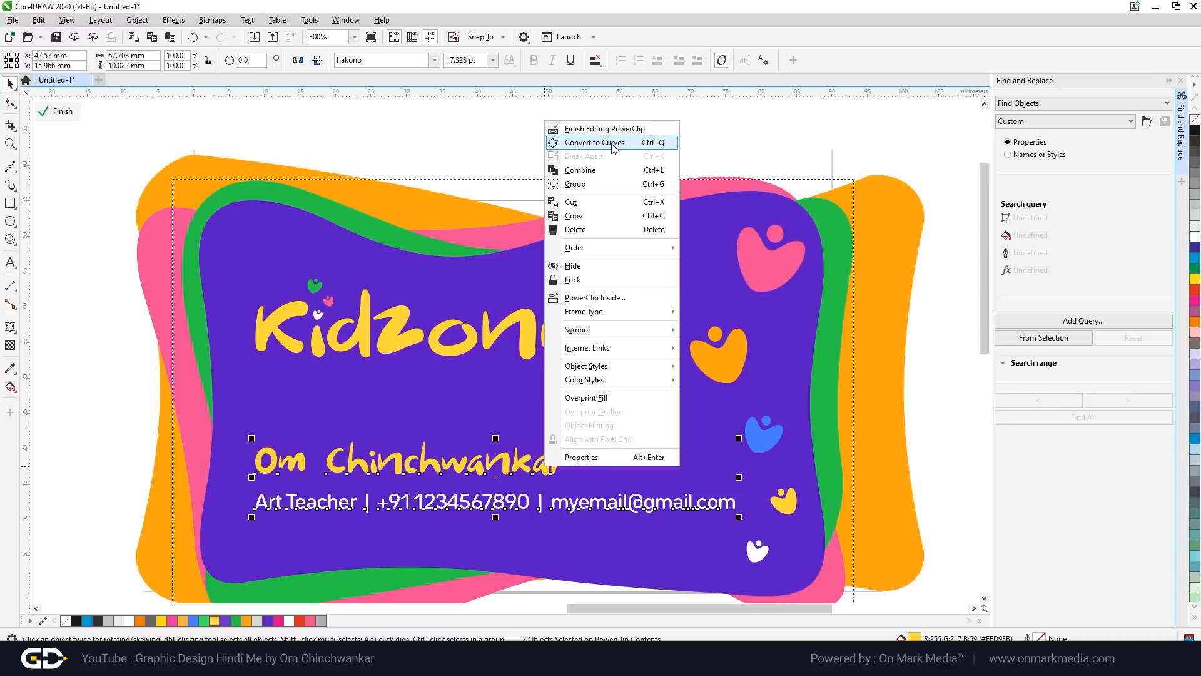
left_click(613, 146)
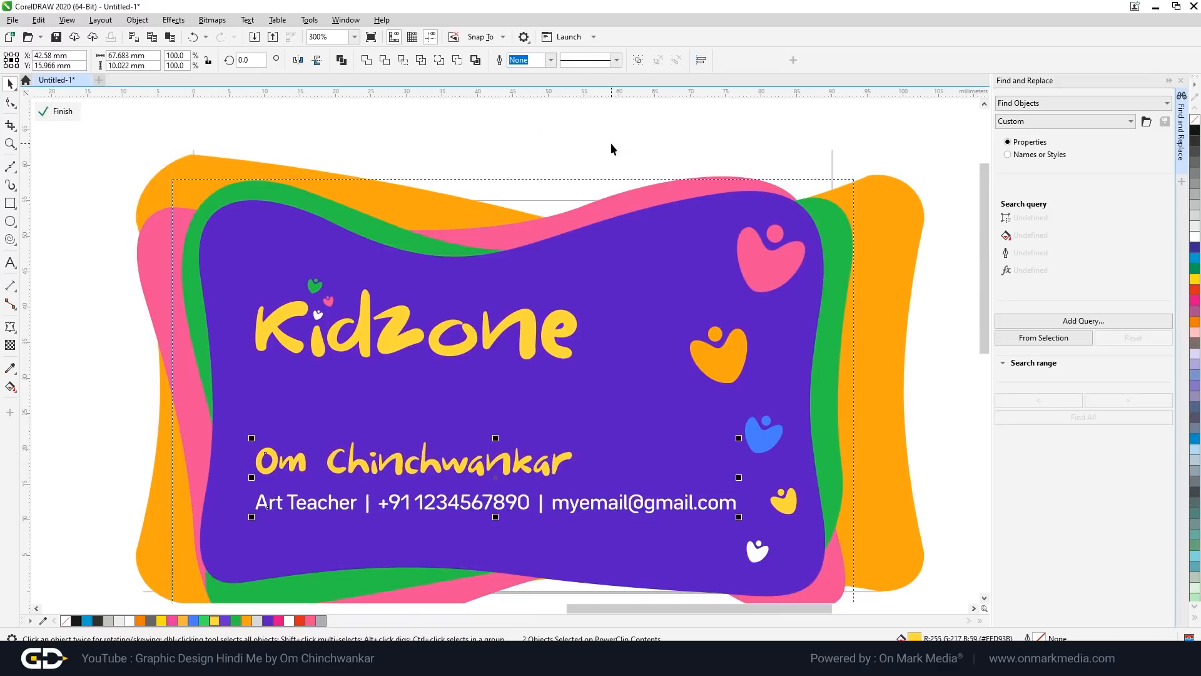
left_click(87, 407)
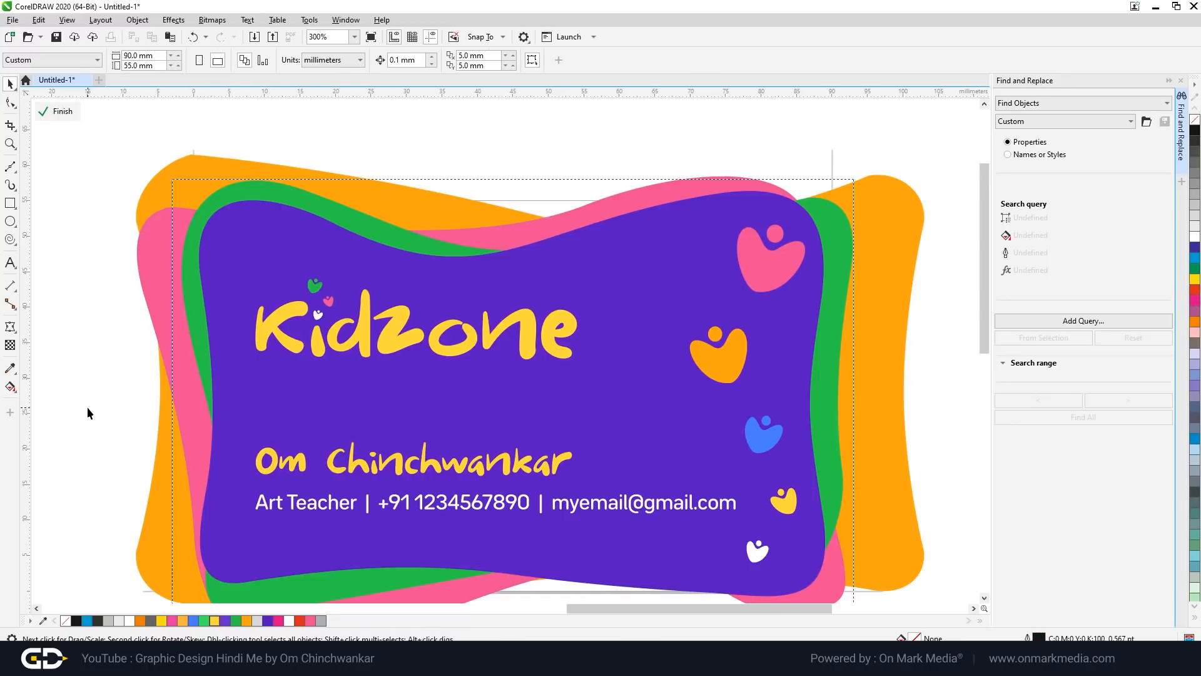
scroll(396, 455, "up", 3)
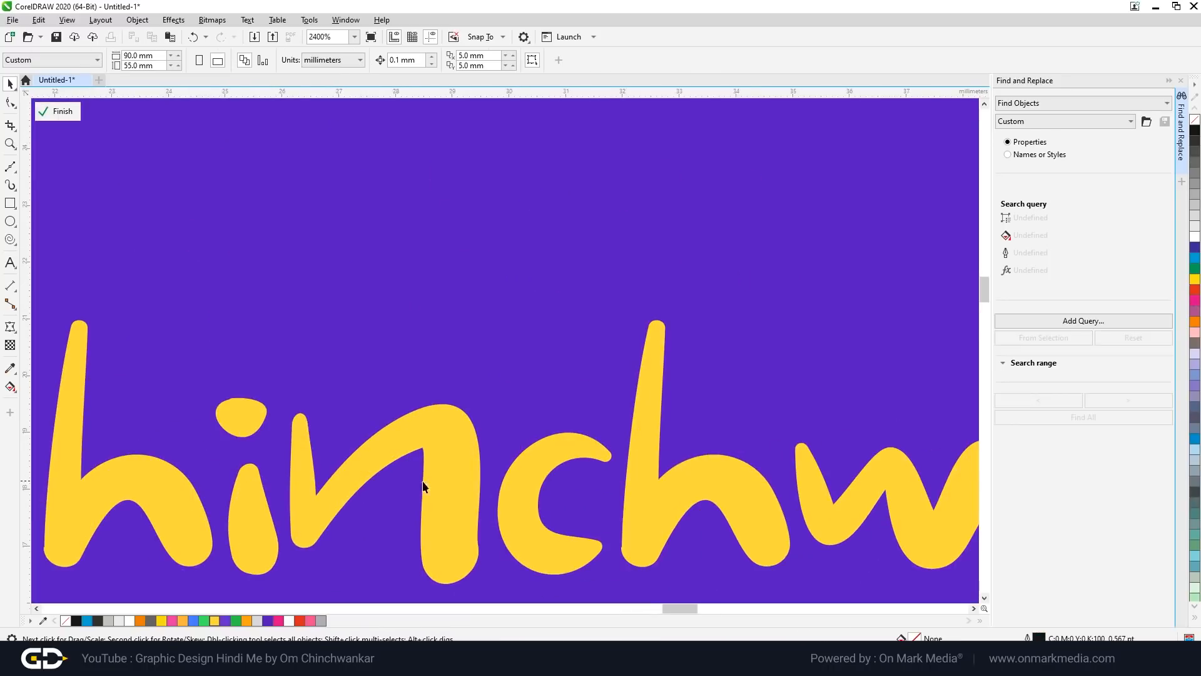
scroll(423, 487, "down", 3)
scroll(471, 493, "up", 2)
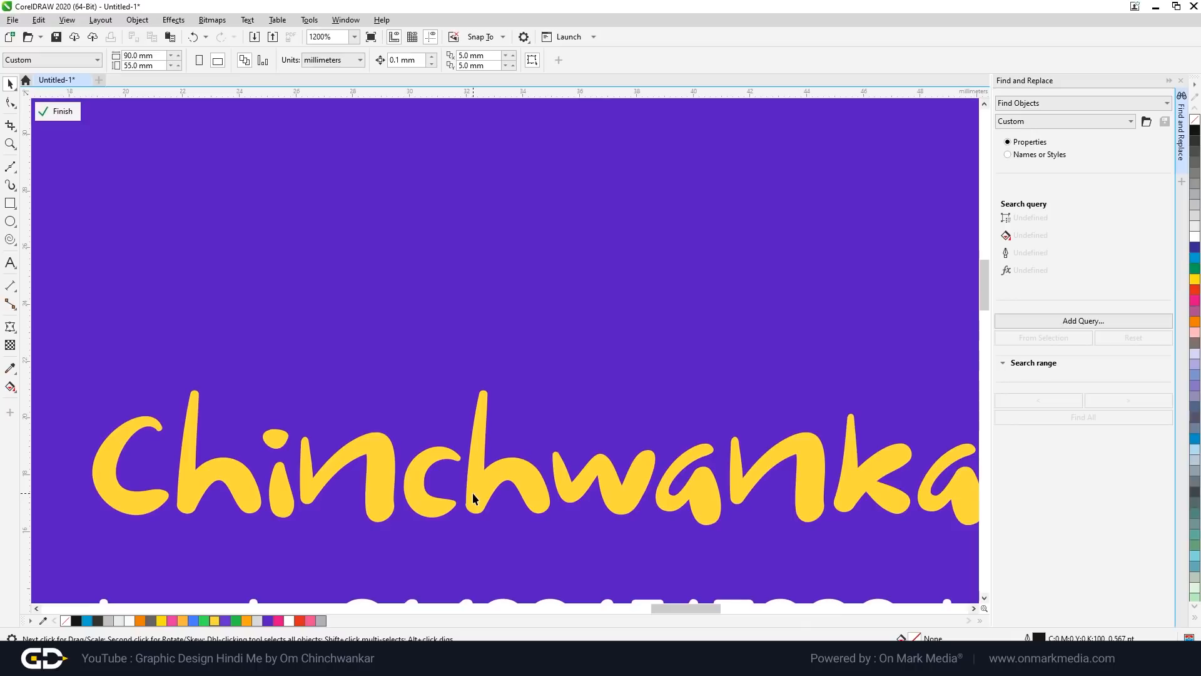
scroll(472, 494, "down", 3)
Step: Finish the PowerClip edit and group the card together with its crop marks
left_click(534, 368)
left_click(545, 407)
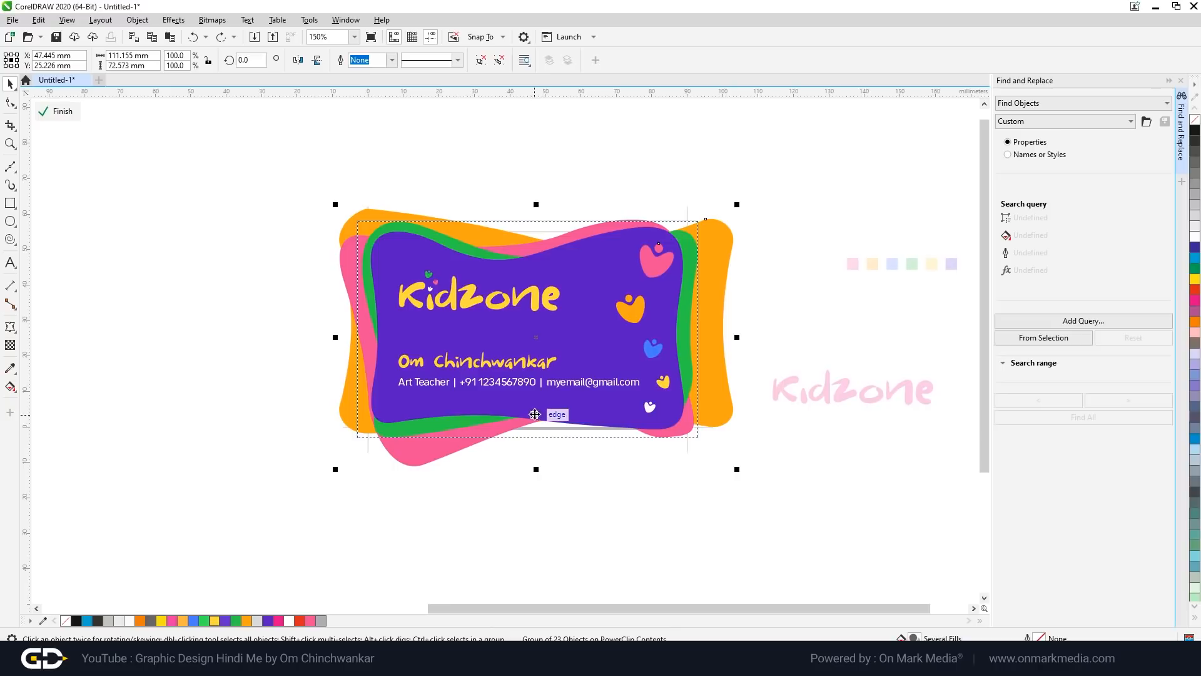
left_click(629, 508, "ctrl")
left_click(628, 507)
left_click(668, 316)
left_click_drag(308, 177, 741, 515)
key("ctrl+g")
Step: Create a new A3 document with the Custom preset and paste the grouped card into it
key("ctrl+n")
left_click(625, 213)
left_click(625, 216)
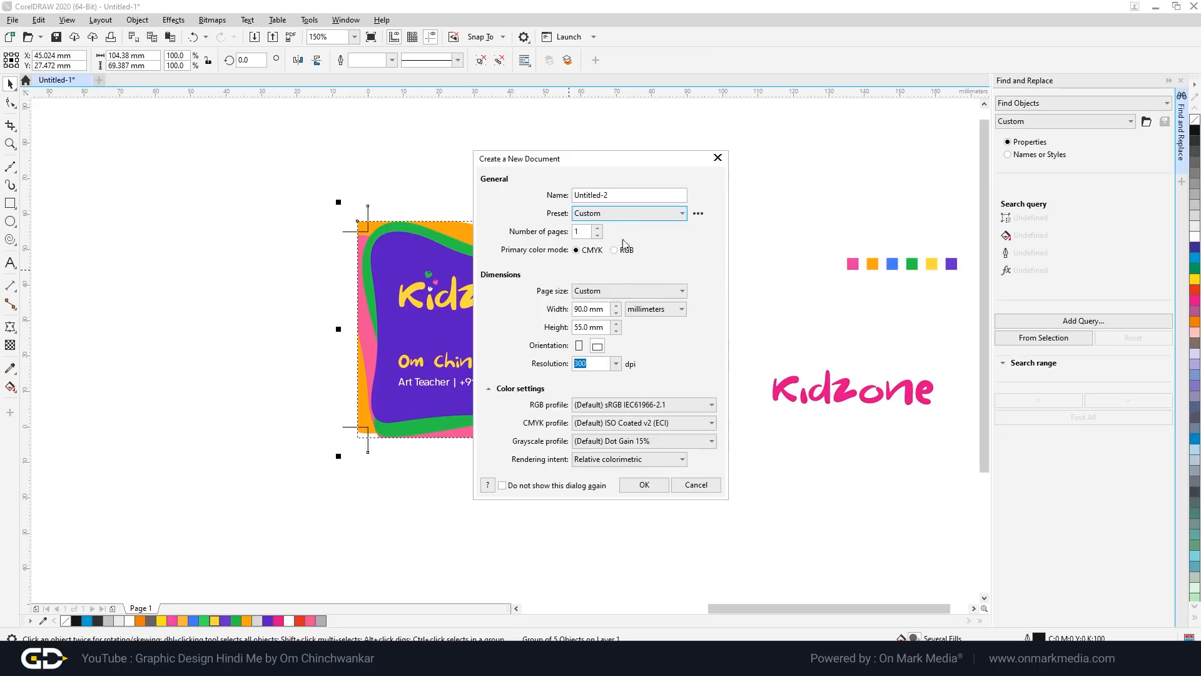
left_click(619, 291)
left_click(618, 374)
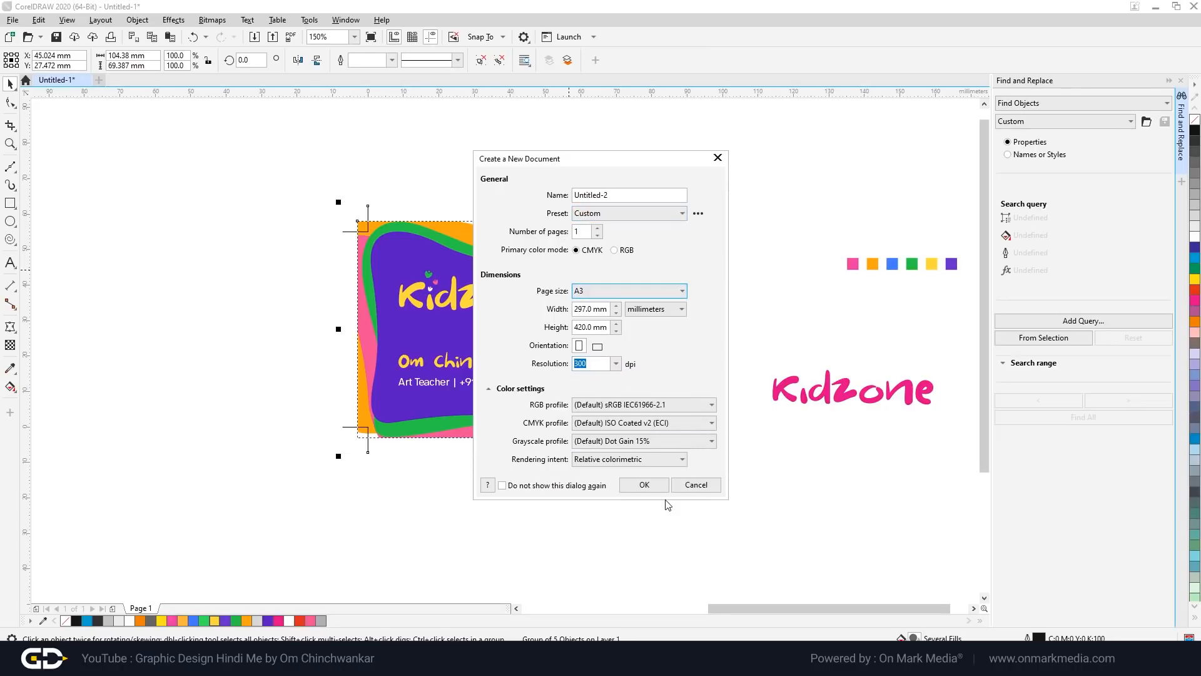
left_click(644, 485)
key("ctrl+v")
Step: Position the pasted card exactly at the top-left corner of the A3 page
scroll(583, 347, "up", 1)
left_click_drag(574, 389, 476, 237)
scroll(457, 299, "down", 1)
scroll(456, 288, "up", 1)
left_click_drag(521, 358, 467, 221)
scroll(427, 263, "up", 2)
left_click_drag(427, 263, 338, 169)
scroll(367, 149, "up", 3)
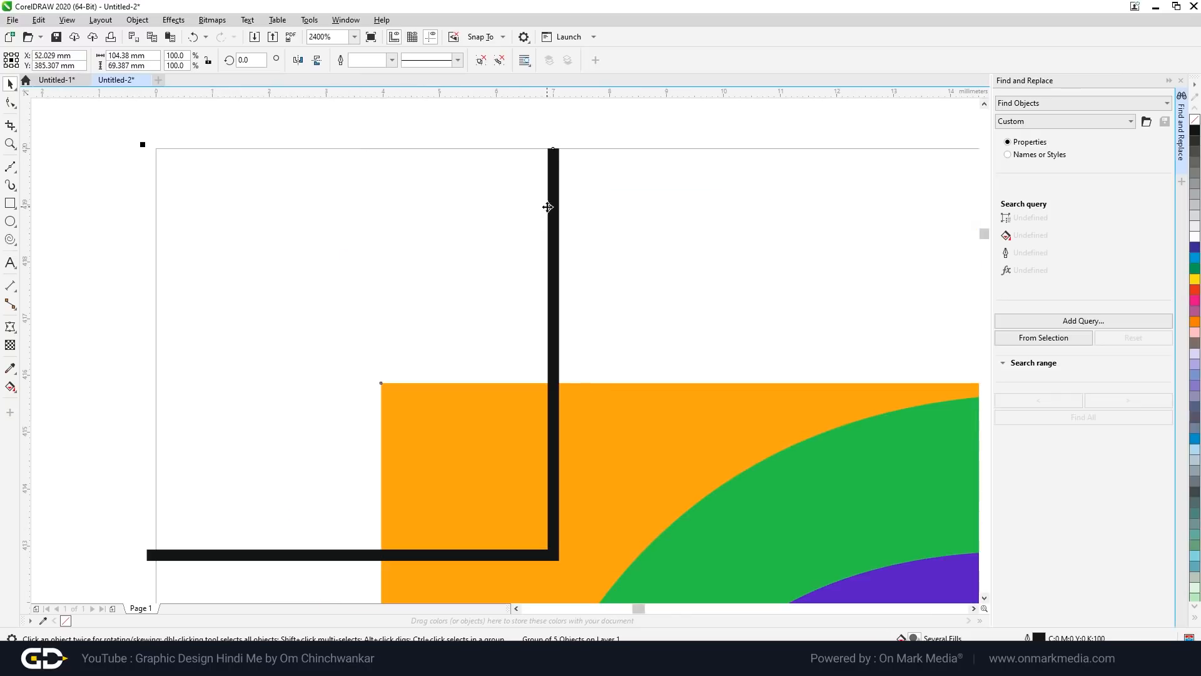
scroll(322, 263, "down", 1)
left_click_drag(365, 294, 376, 295)
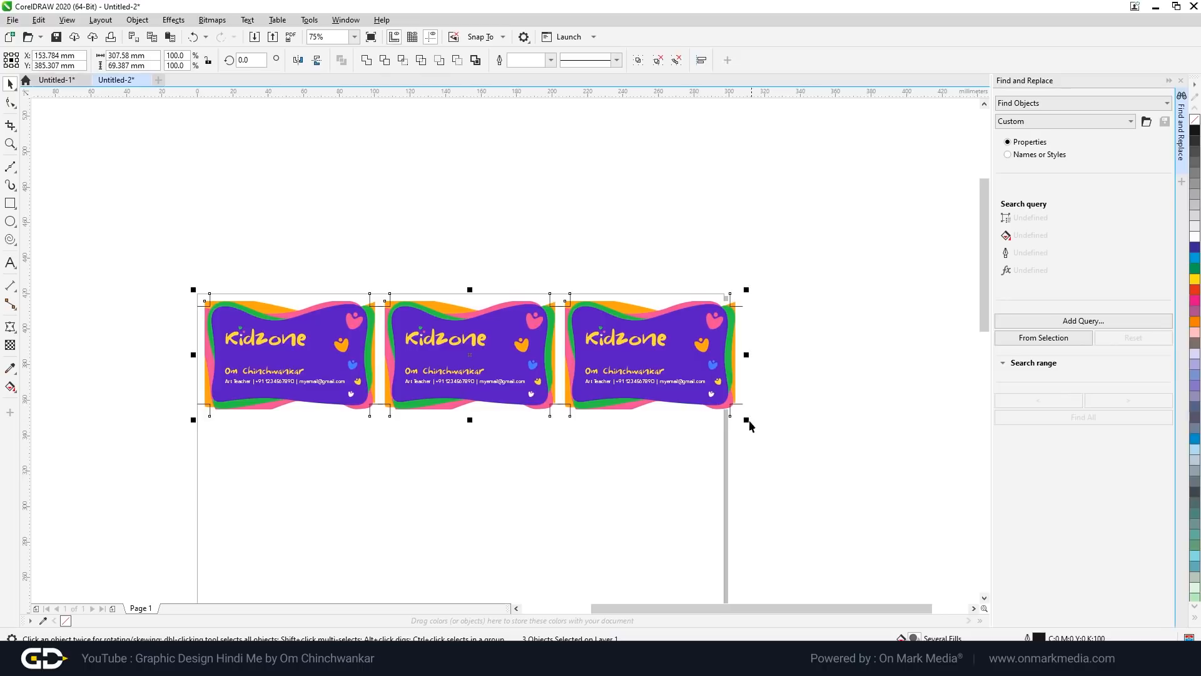
scroll(735, 308, "up", 2)
Step: Scale the row of three cards to fit the A3 page width
left_click_drag(758, 265, 692, 239)
scroll(721, 268, "up", 4)
scroll(741, 279, "down", 6)
scroll(223, 277, "up", 4)
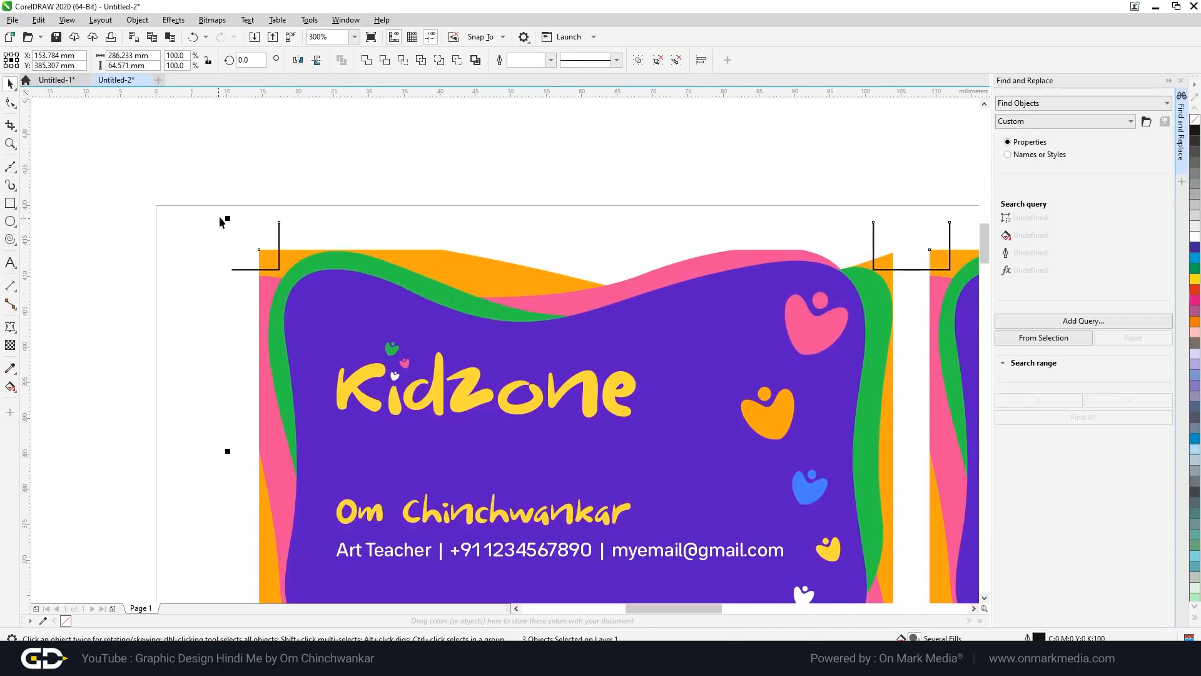
scroll(220, 222, "down", 4)
Step: Duplicate the card row downward repeatedly to build the seven-row grid, then select the whole grid
left_click_drag(529, 353, 523, 342)
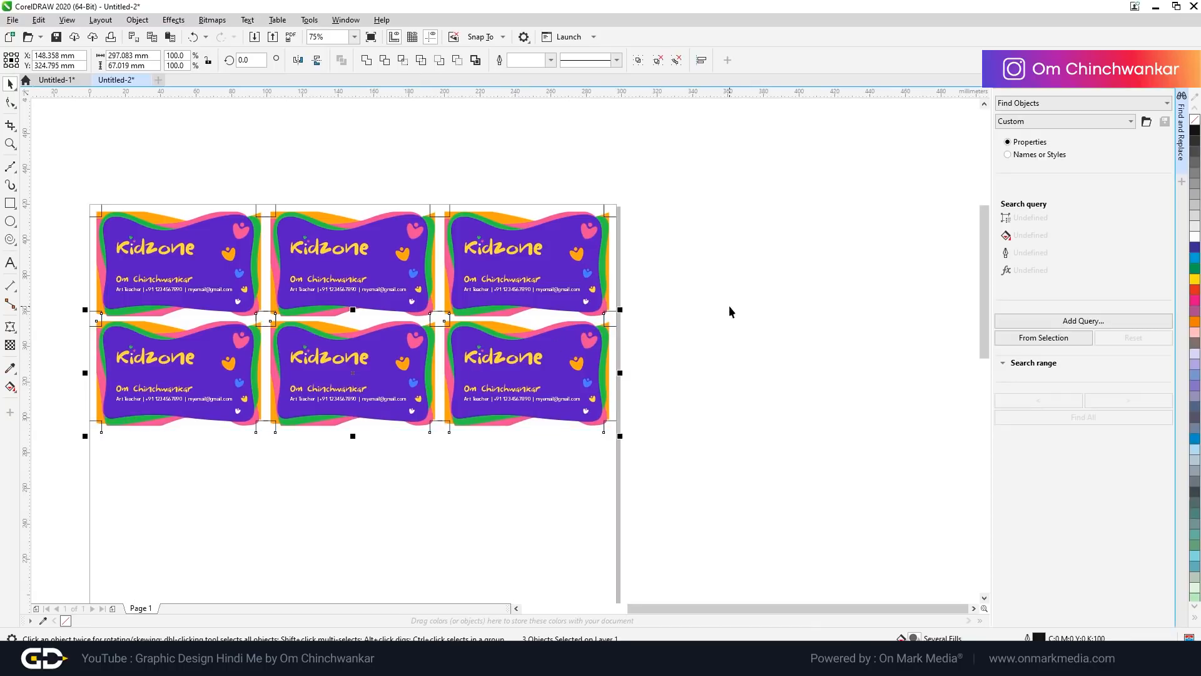
key("ctrl+r")
key("ctrl+r")
key("ctrl+r")
scroll(729, 307, "down", 2)
left_click(709, 361)
scroll(675, 329, "up", 2)
scroll(555, 252, "up", 1)
scroll(555, 219, "down", 3)
left_click_drag(377, 178, 758, 557)
scroll(594, 244, "up", 2)
left_click(913, 340)
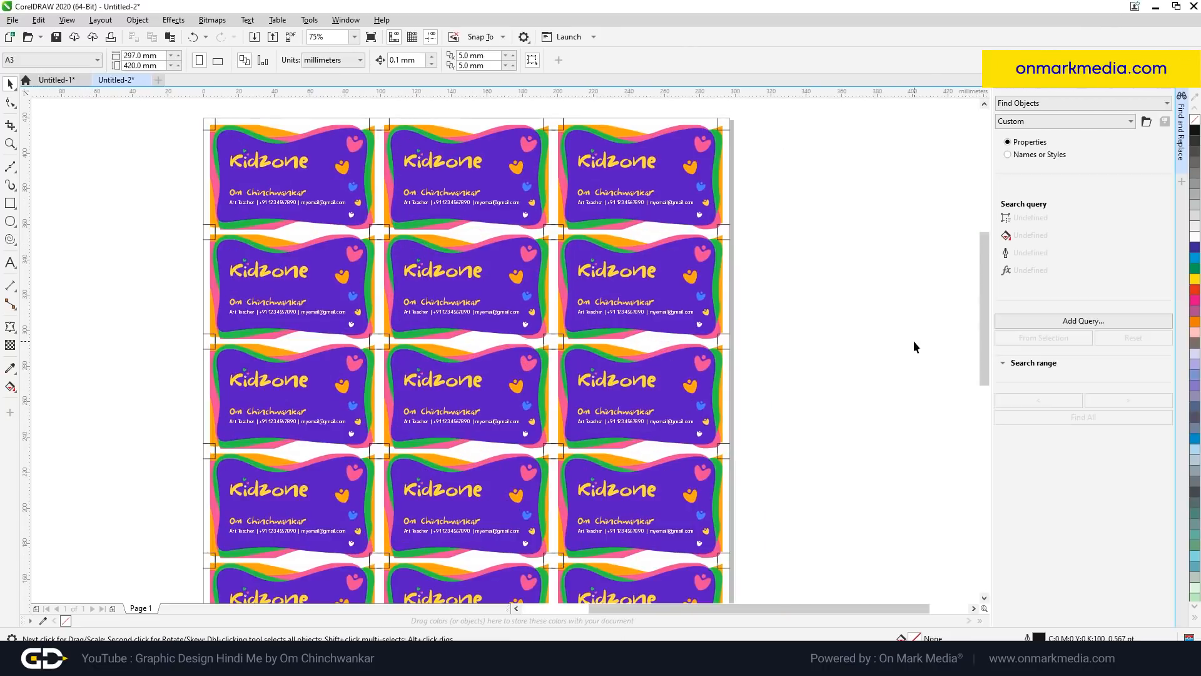
scroll(613, 214, "up", 2)
scroll(575, 275, "down", 2)
scroll(606, 214, "up", 2)
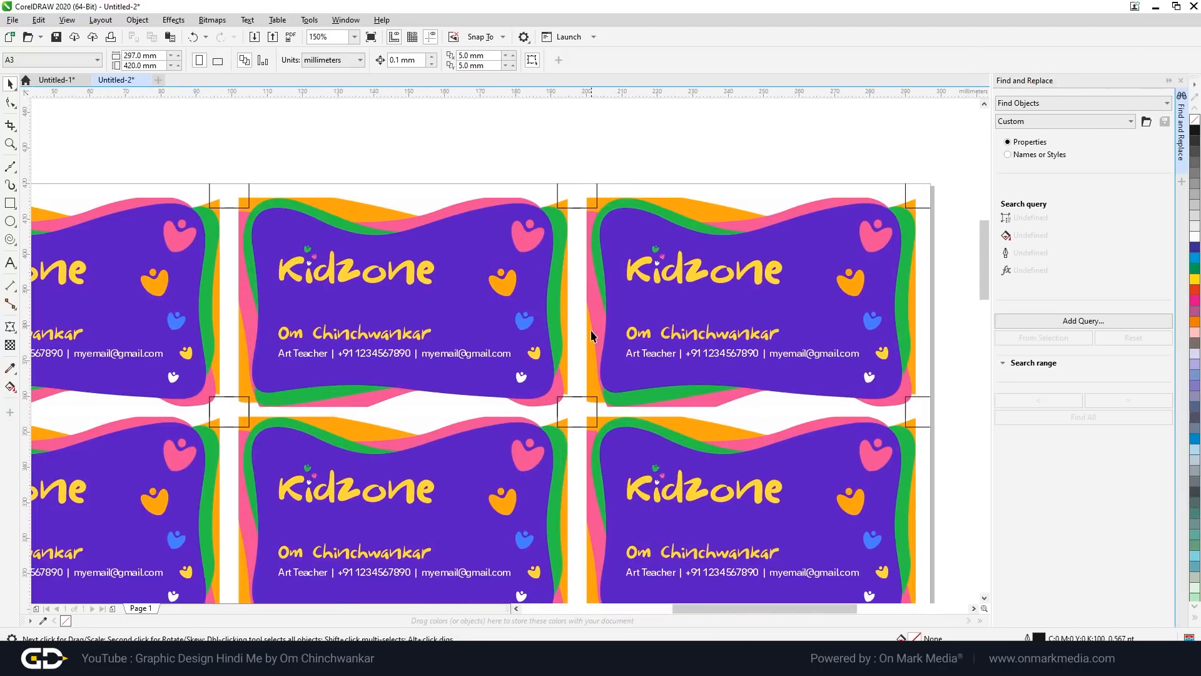
scroll(598, 374, "up", 2)
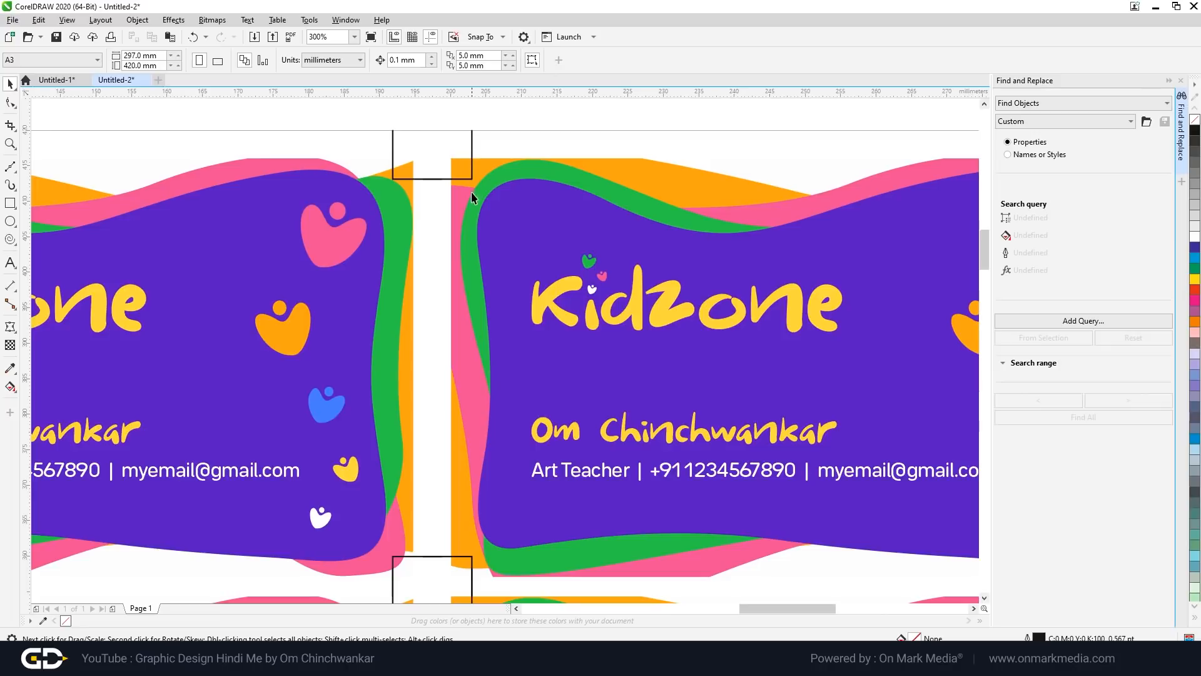
scroll(461, 289, "down", 4)
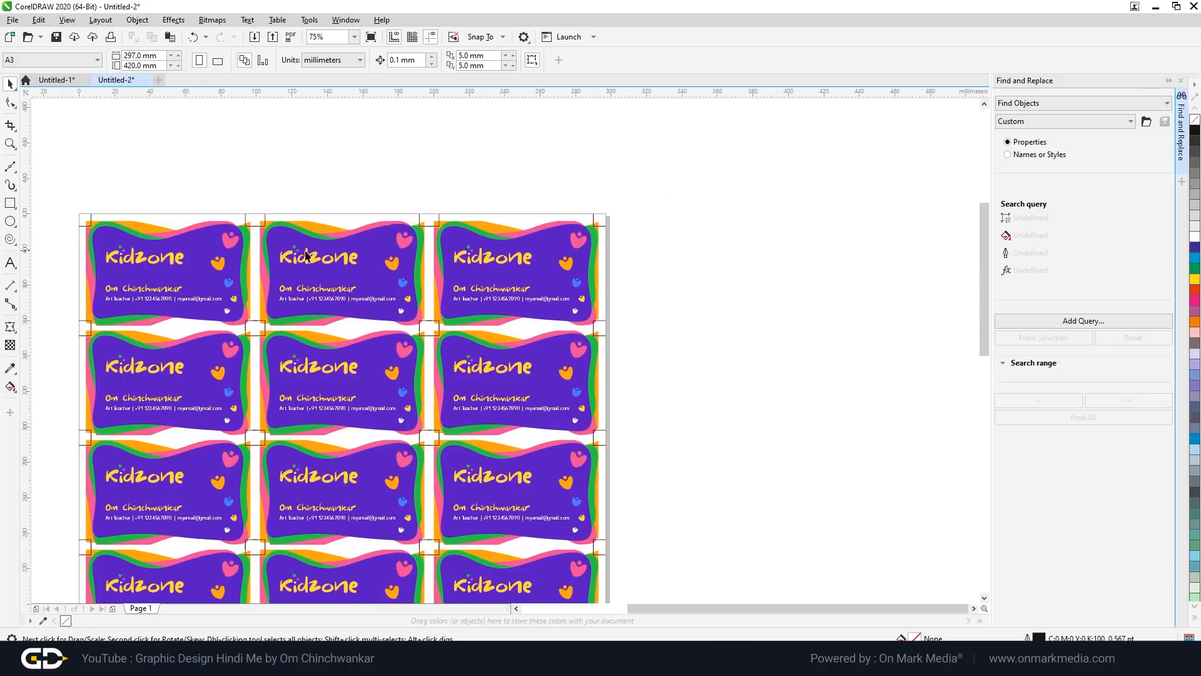
scroll(299, 136, "up", 4)
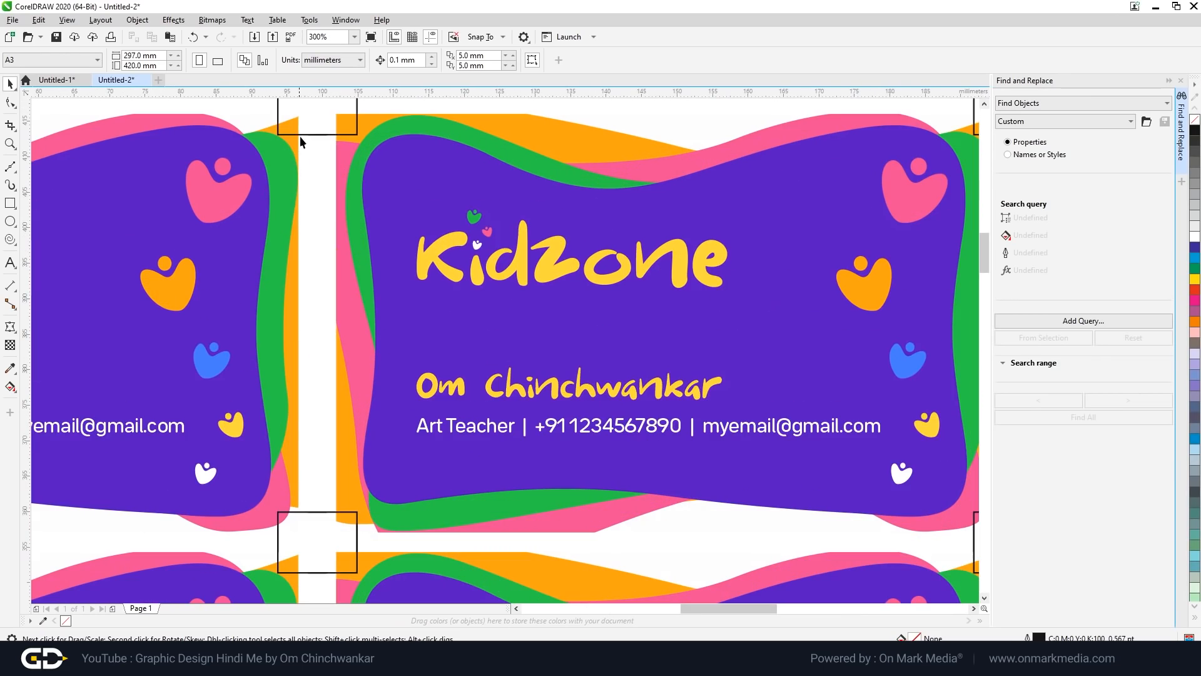
scroll(295, 141, "down", 4)
scroll(305, 190, "up", 4)
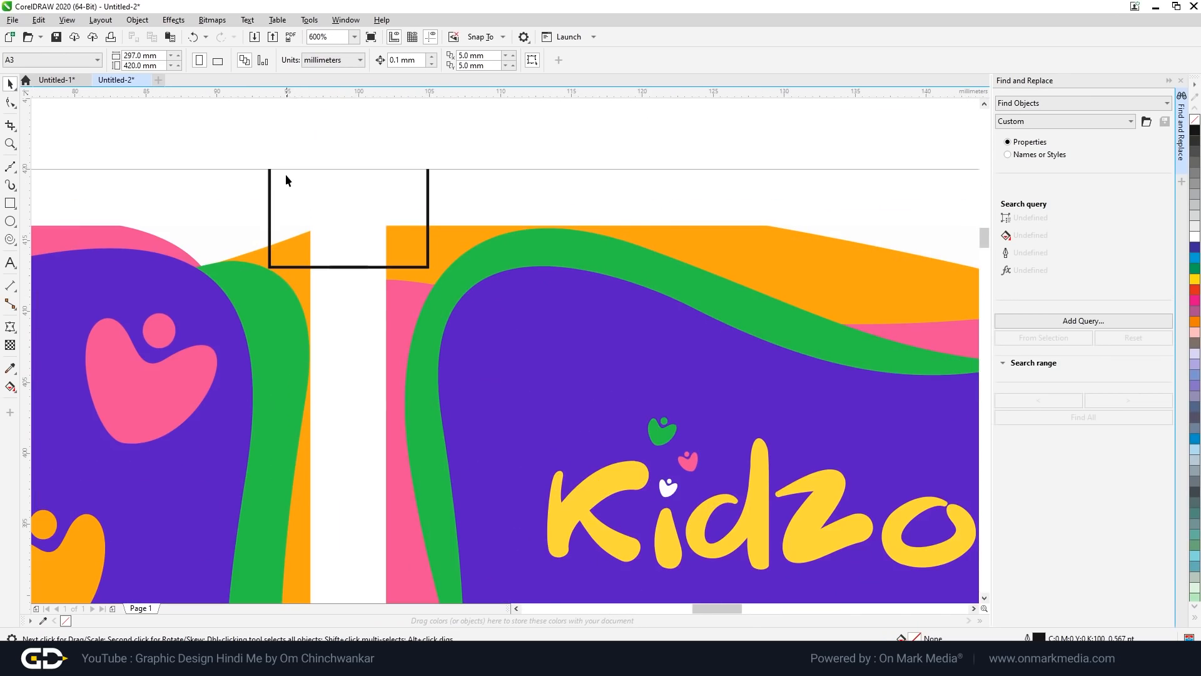
scroll(285, 175, "down", 4)
scroll(279, 241, "up", 4)
scroll(445, 255, "down", 4)
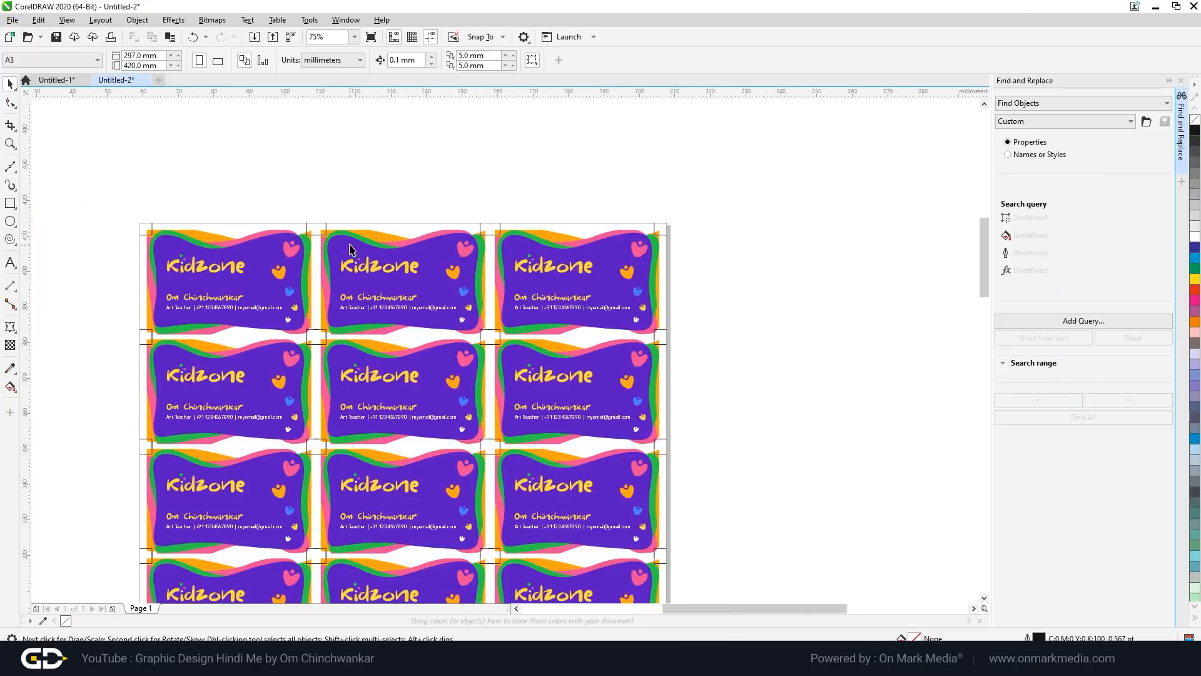
scroll(344, 254, "up", 4)
scroll(551, 186, "down", 4)
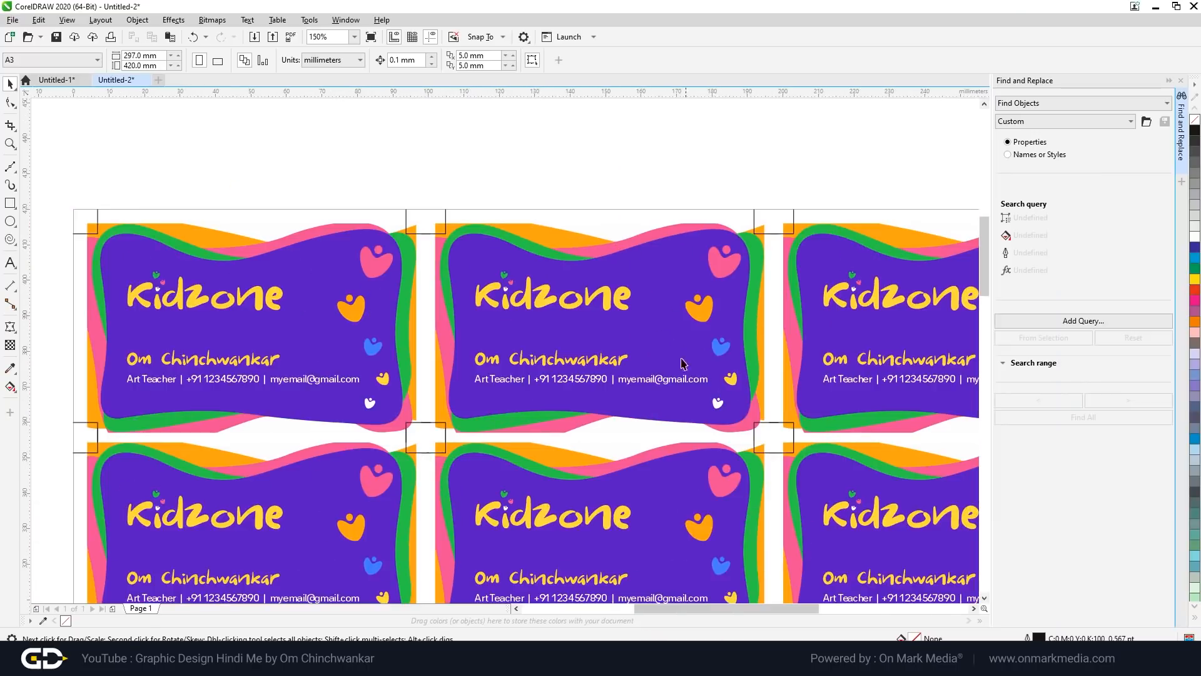
scroll(657, 340, "down", 2)
scroll(656, 340, "up", 2)
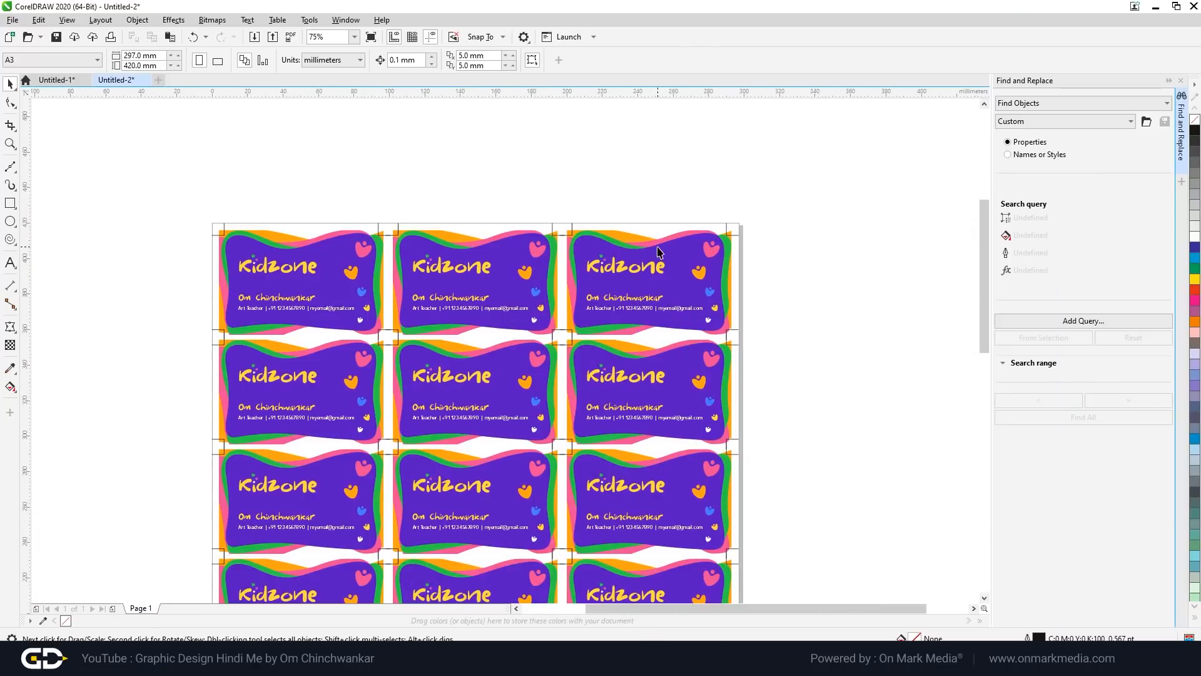